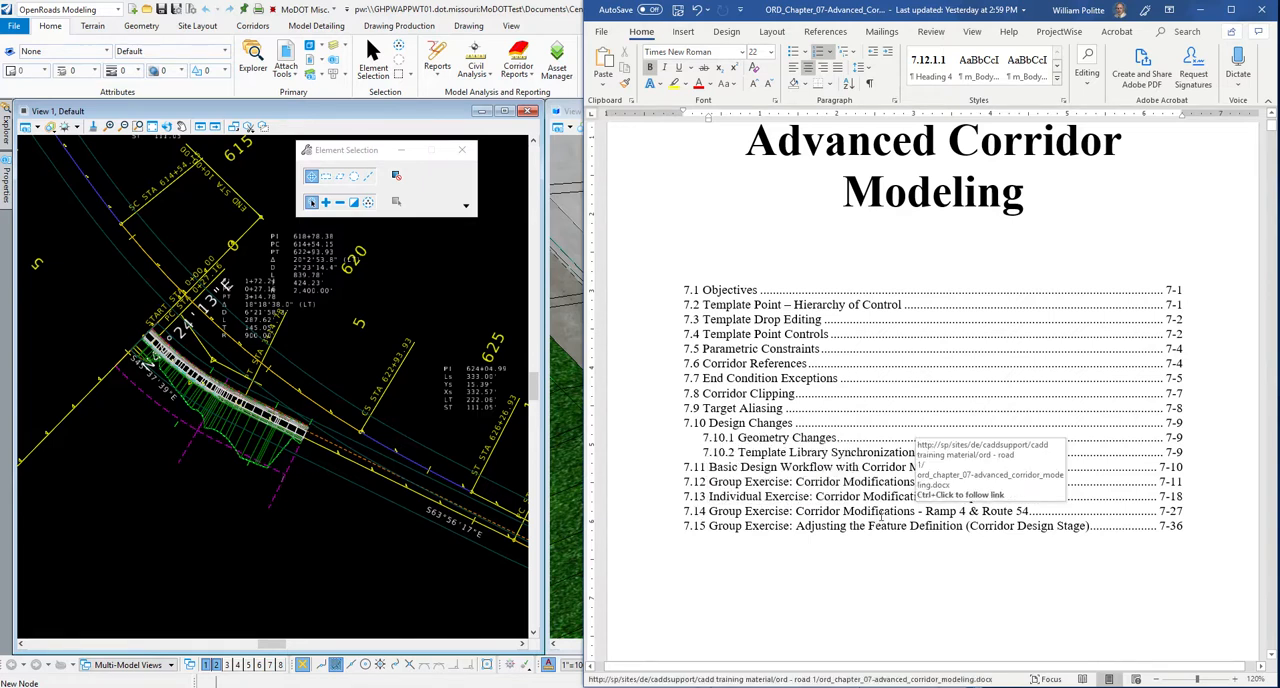
Go to exercise 7.14 in the Word guide, switch to OpenRoads Modeling and open the Create Template dialog.
ctrl+click(871, 516)
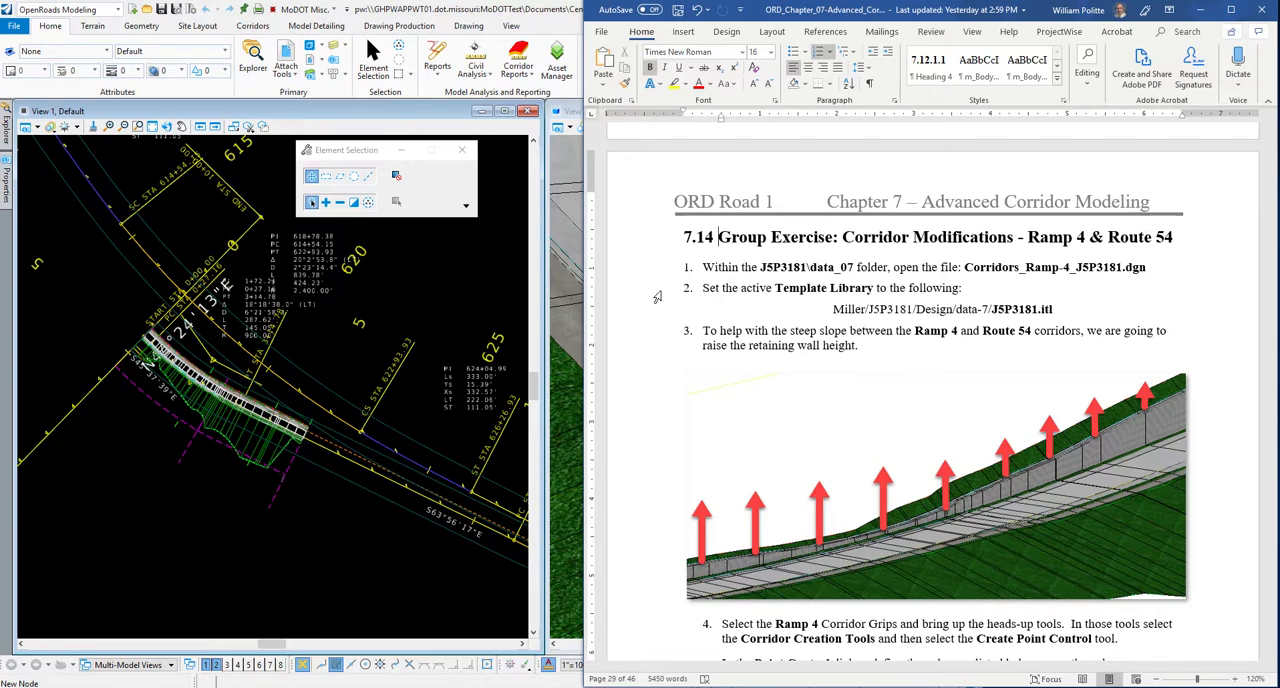
click(403, 271)
click(138, 127)
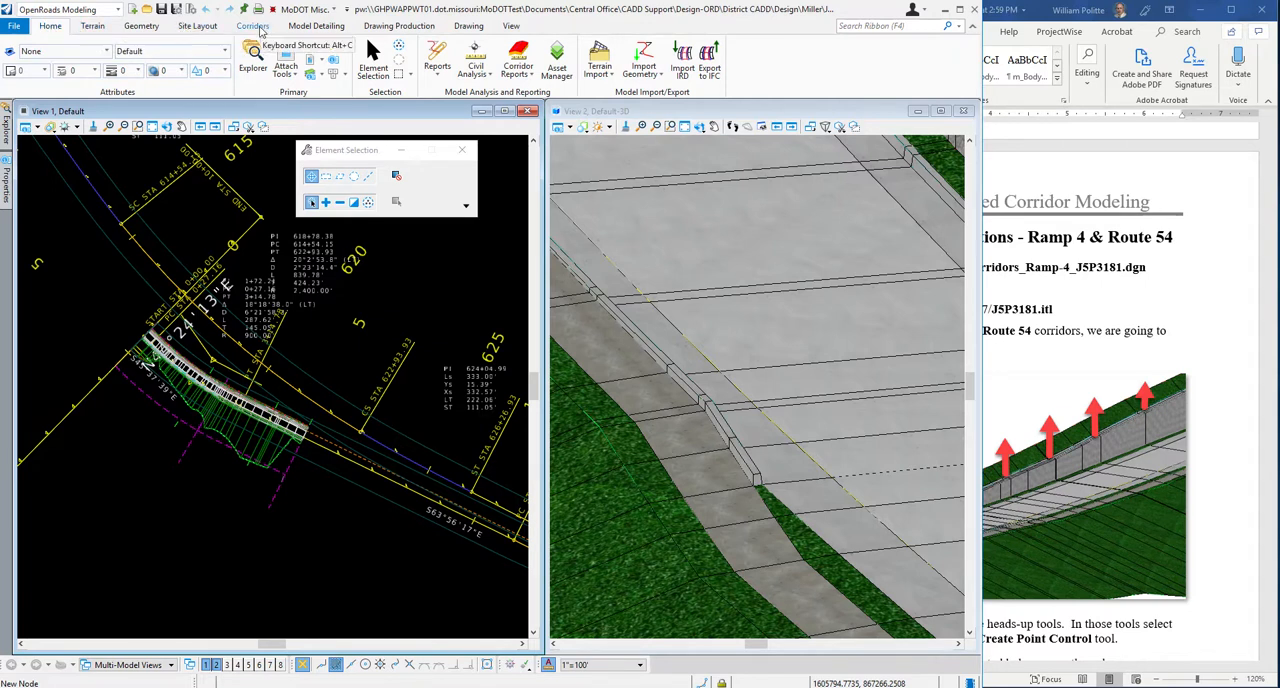
click(256, 27)
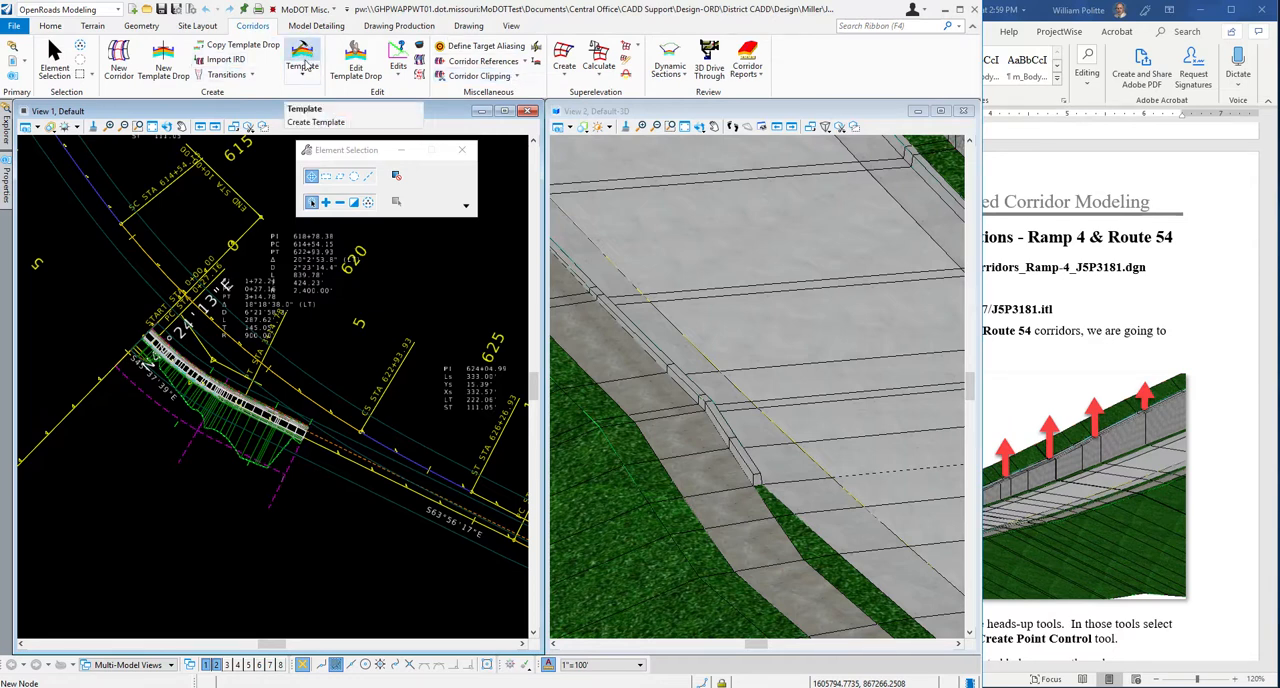
click(304, 75)
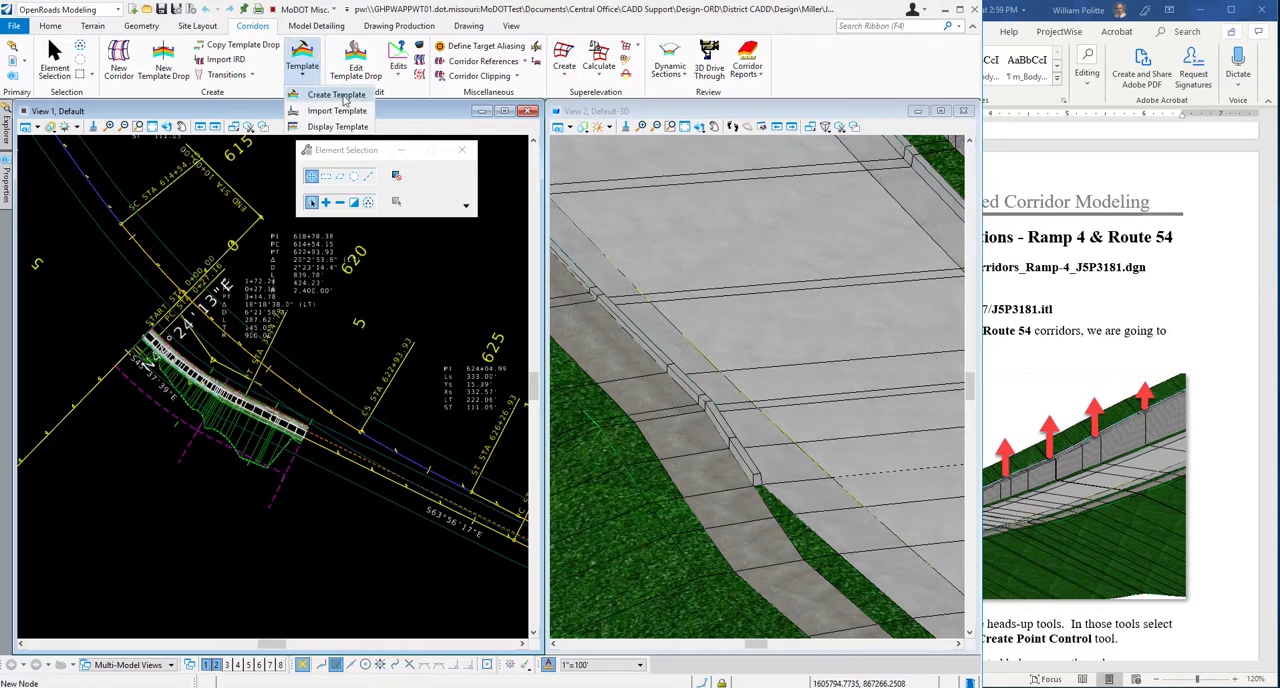
click(344, 96)
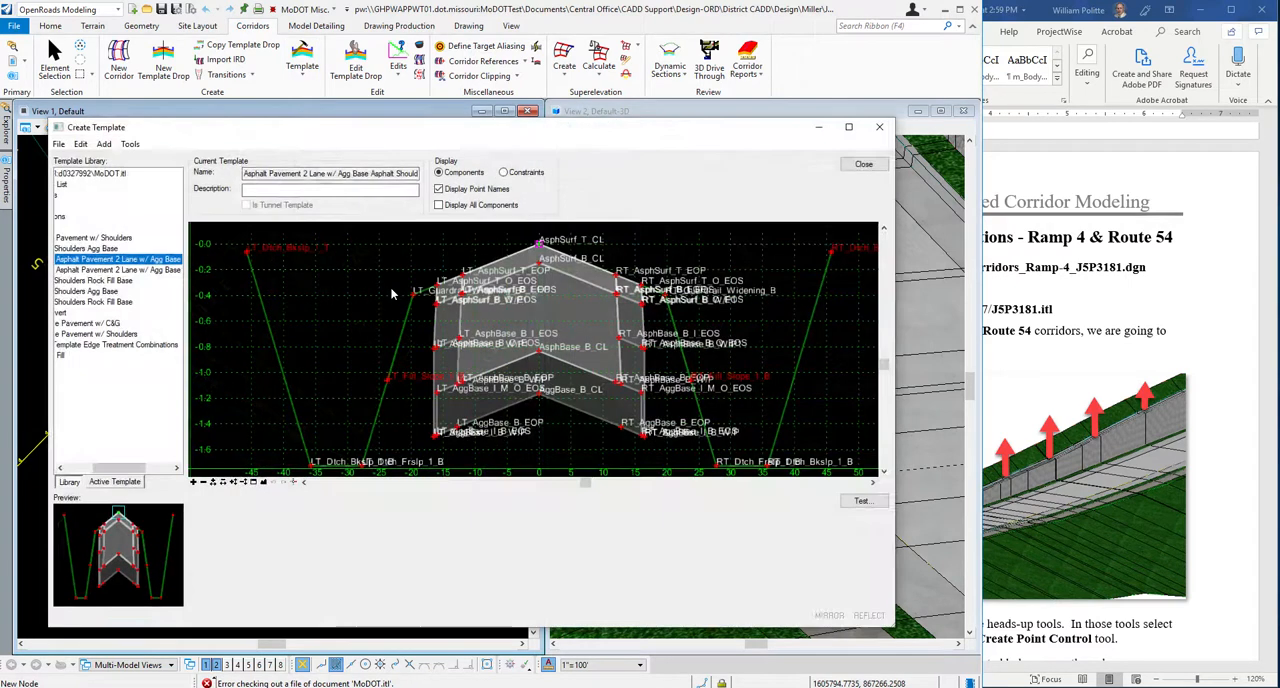
Reposition the Create Template window and widen its template library list so the full tree can be read.
drag(355, 130, 399, 101)
drag(173, 440, 142, 440)
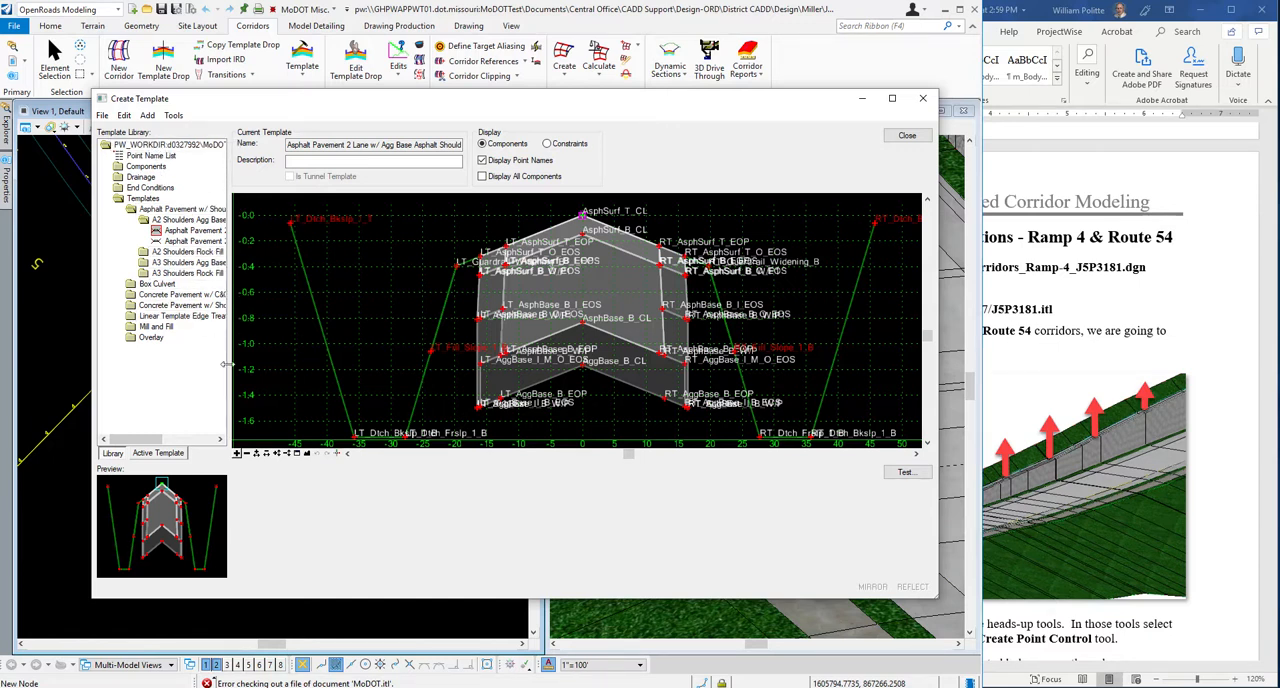
drag(229, 381, 314, 381)
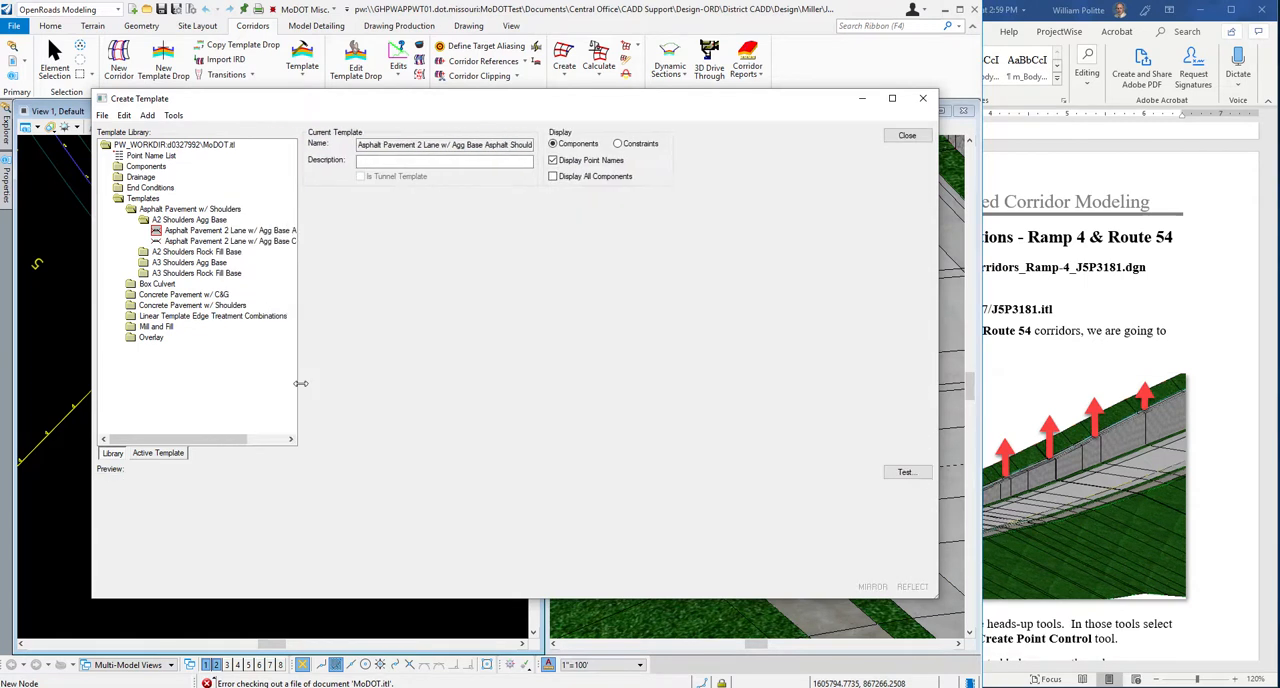
Open the J5P3181.itl template library from the project's Engineering/Roadway/data-7 folder.
click(103, 117)
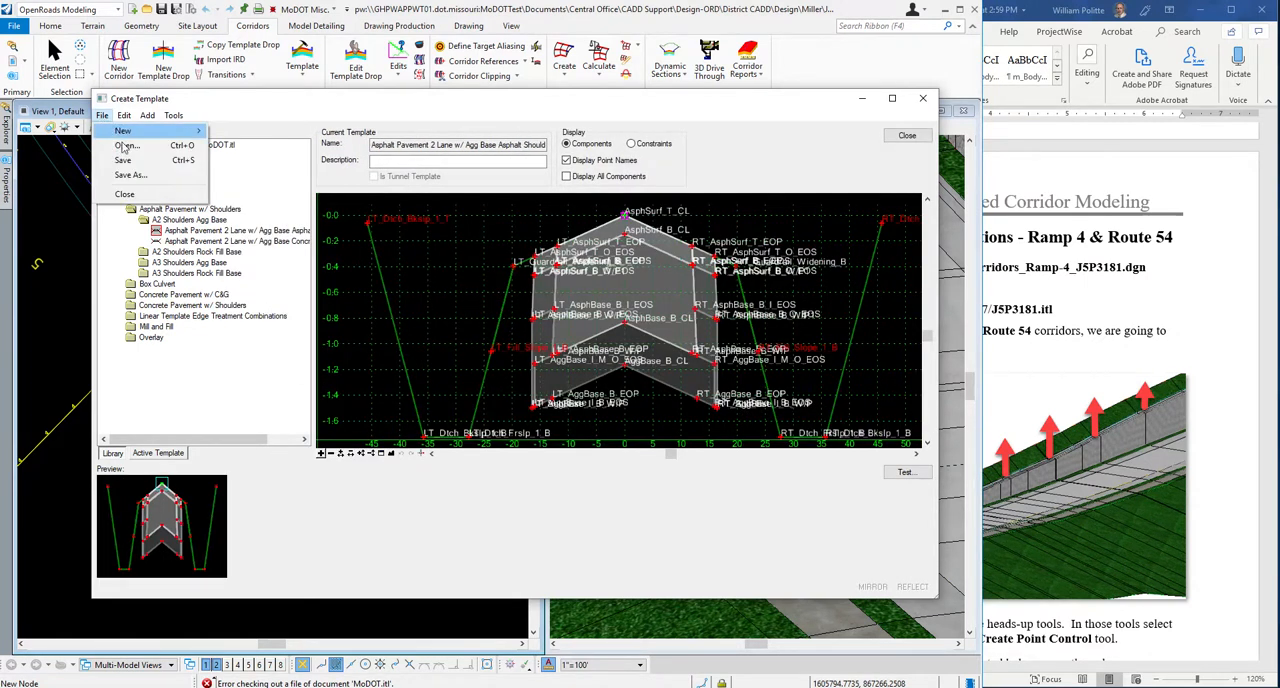
click(133, 147)
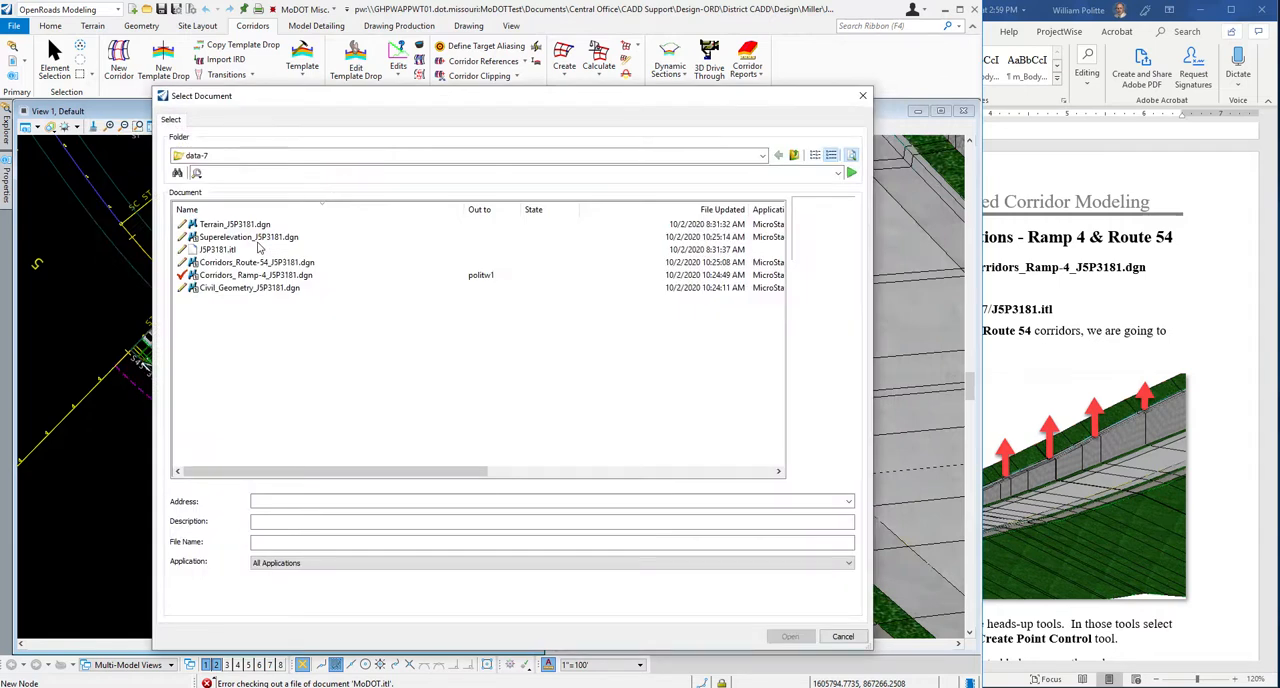
click(255, 157)
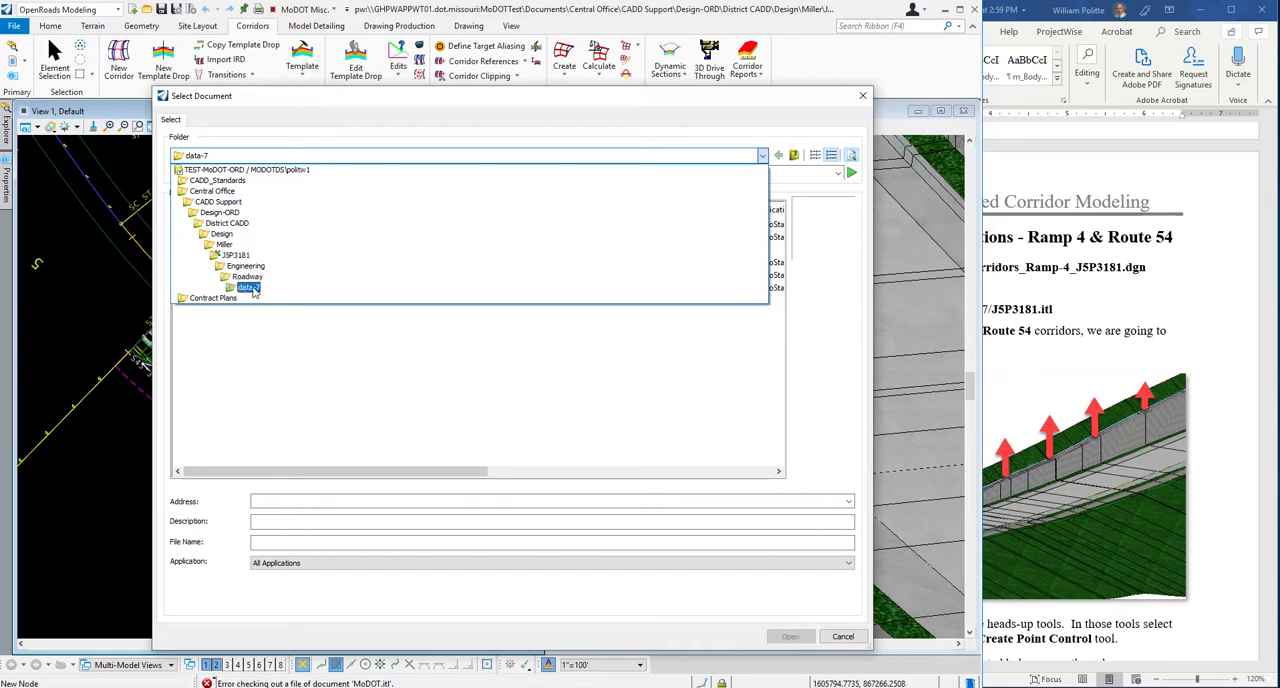
click(250, 288)
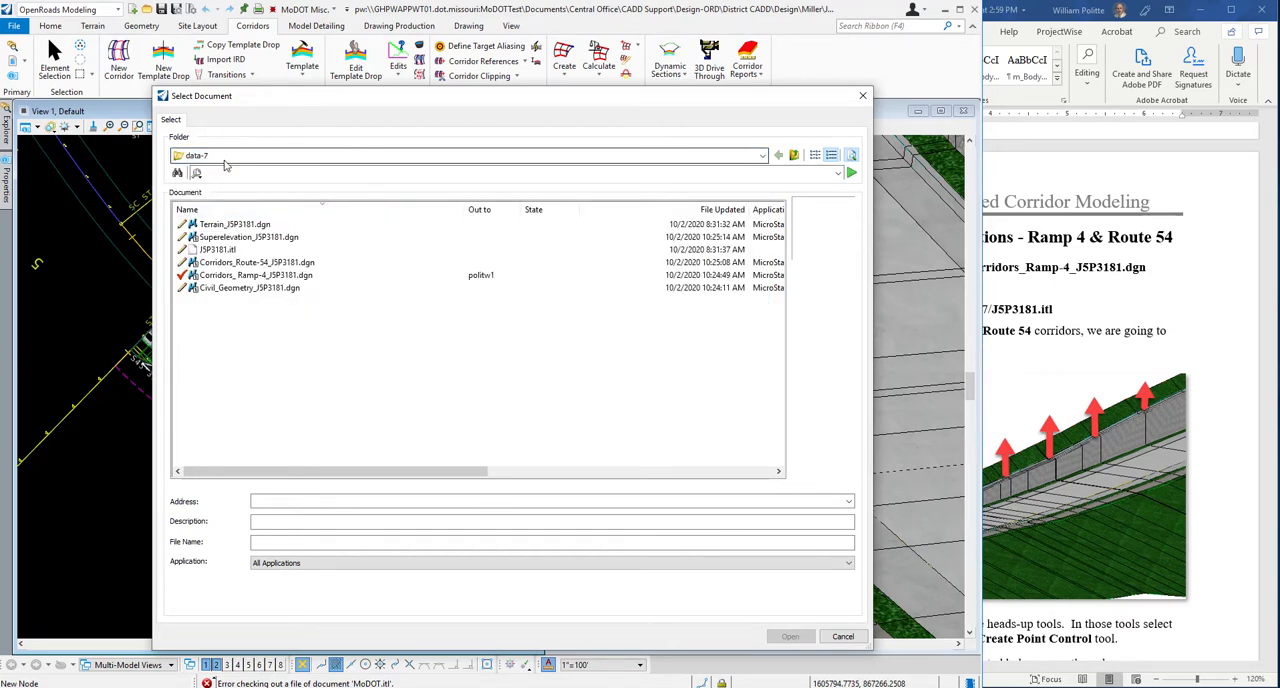
click(200, 157)
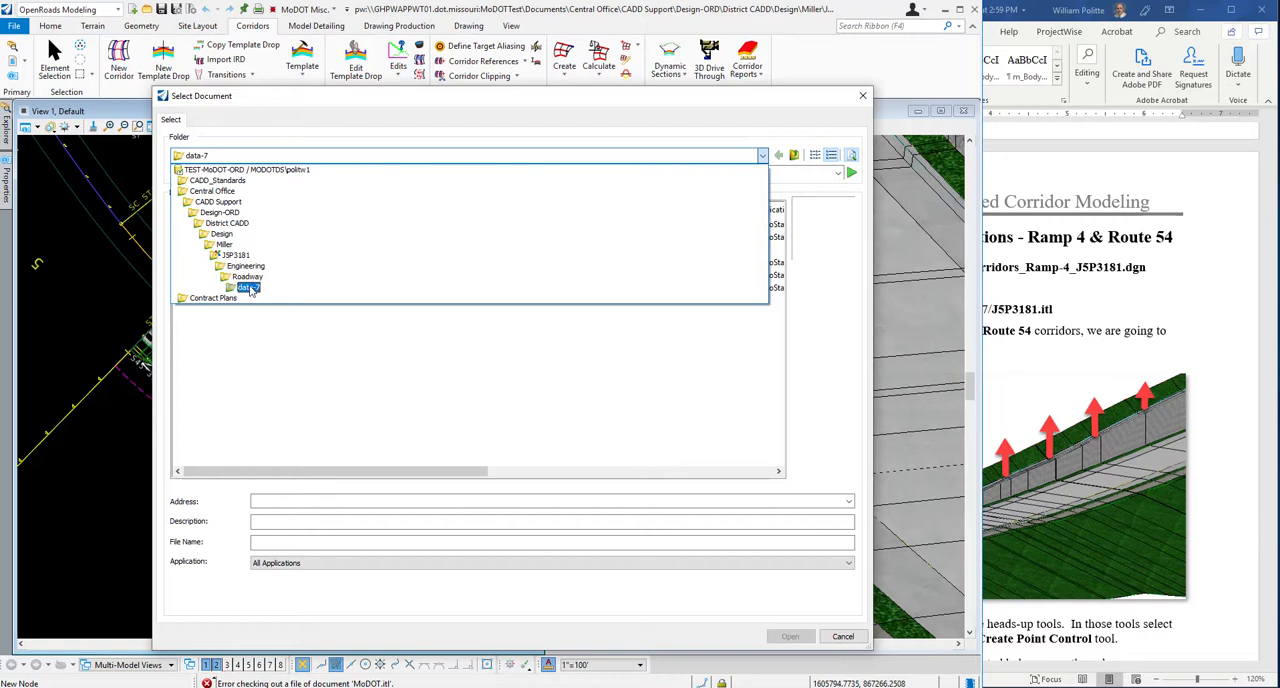
click(248, 288)
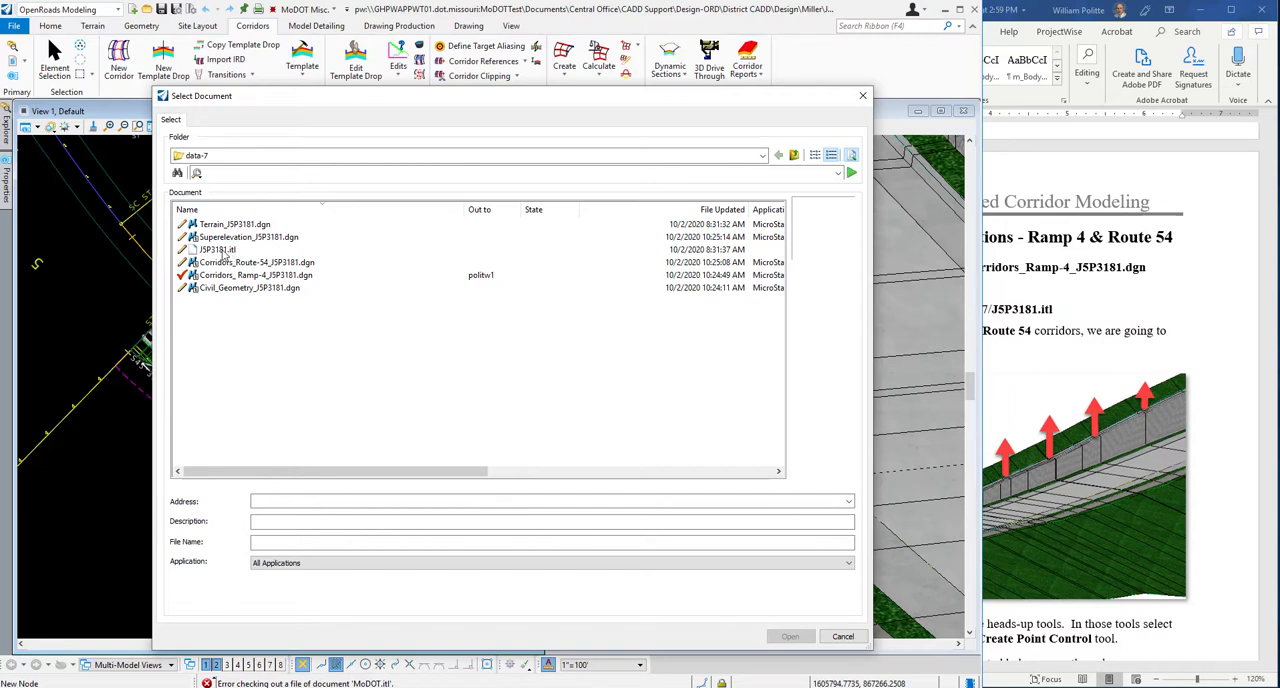
click(220, 250)
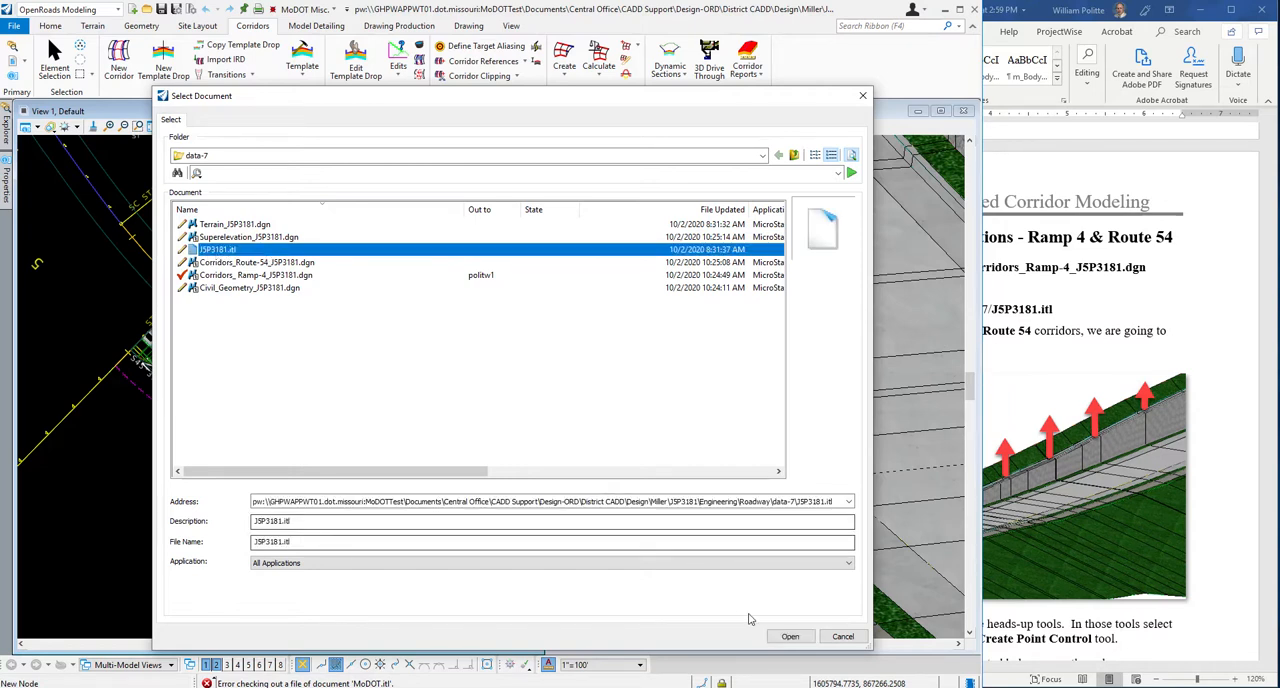
click(790, 636)
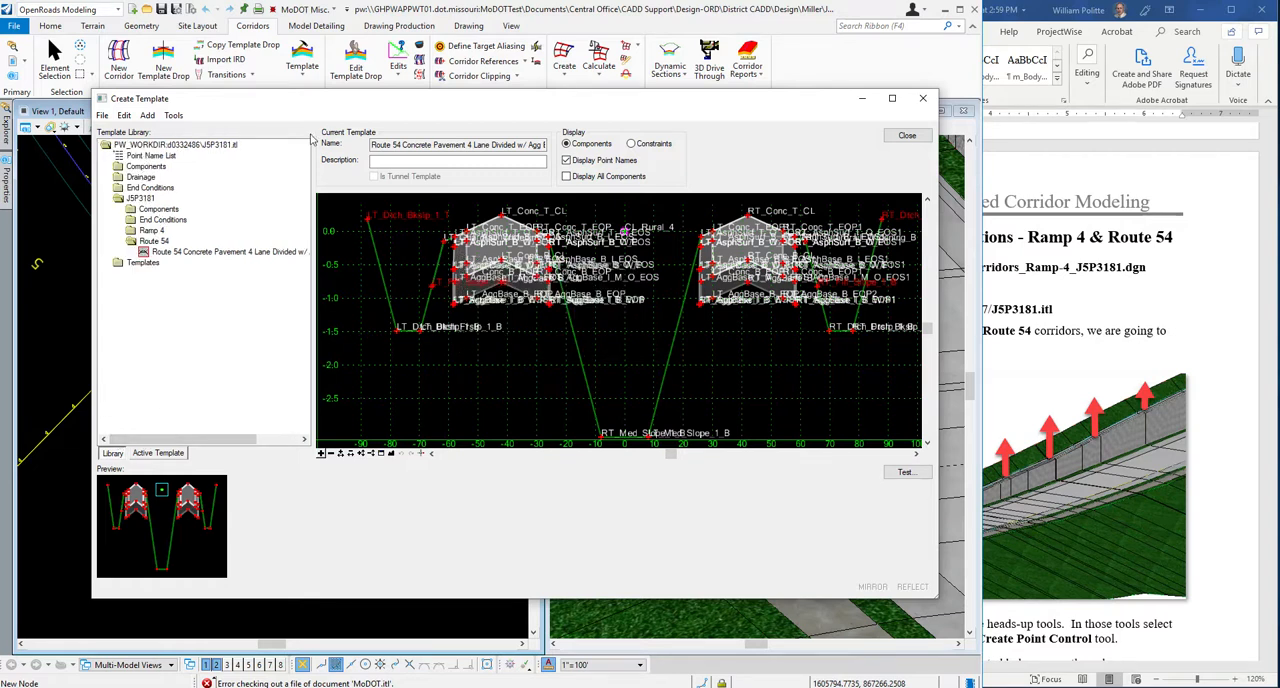
Expand the Ramp 4 folder in the template library and close the Create Template dialog.
click(152, 231)
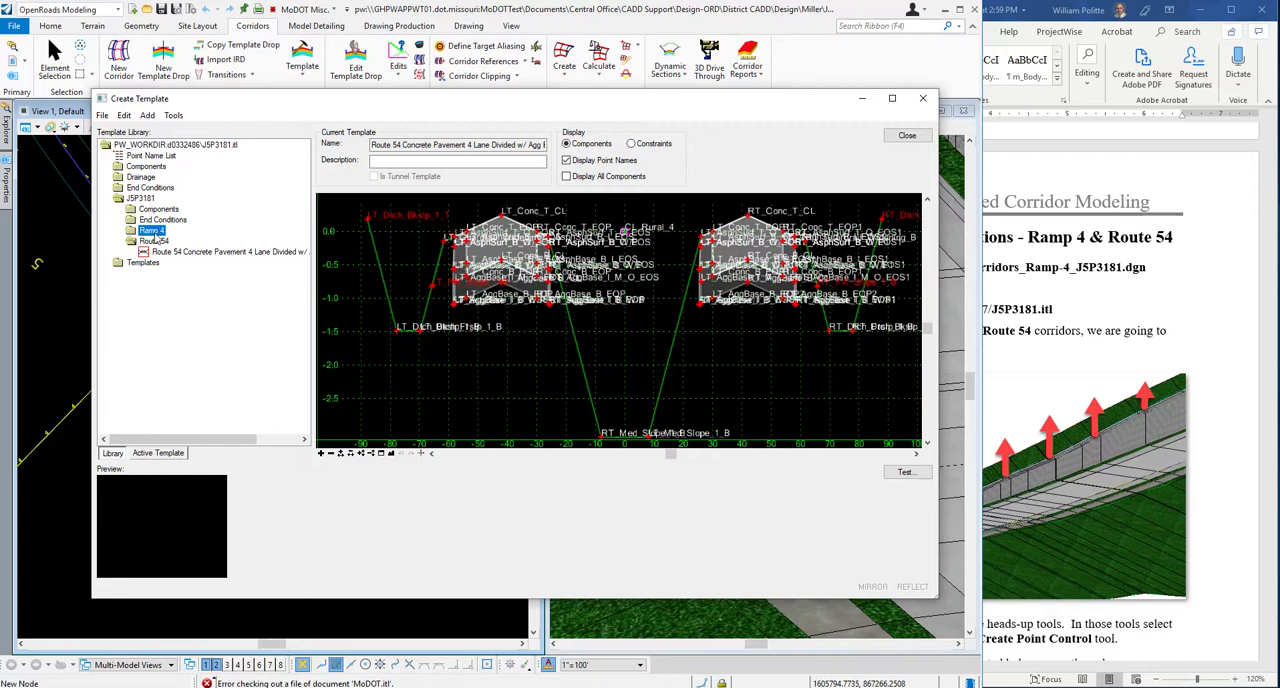
double_click(153, 231)
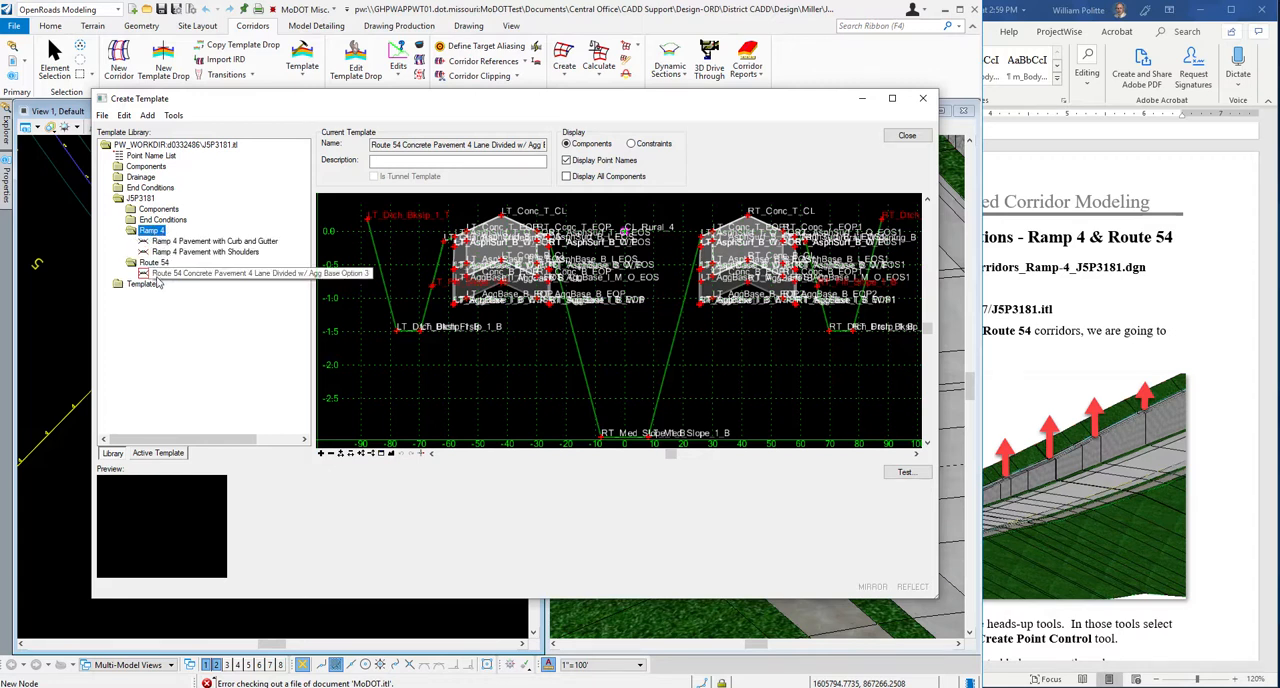
drag(412, 102, 363, 101)
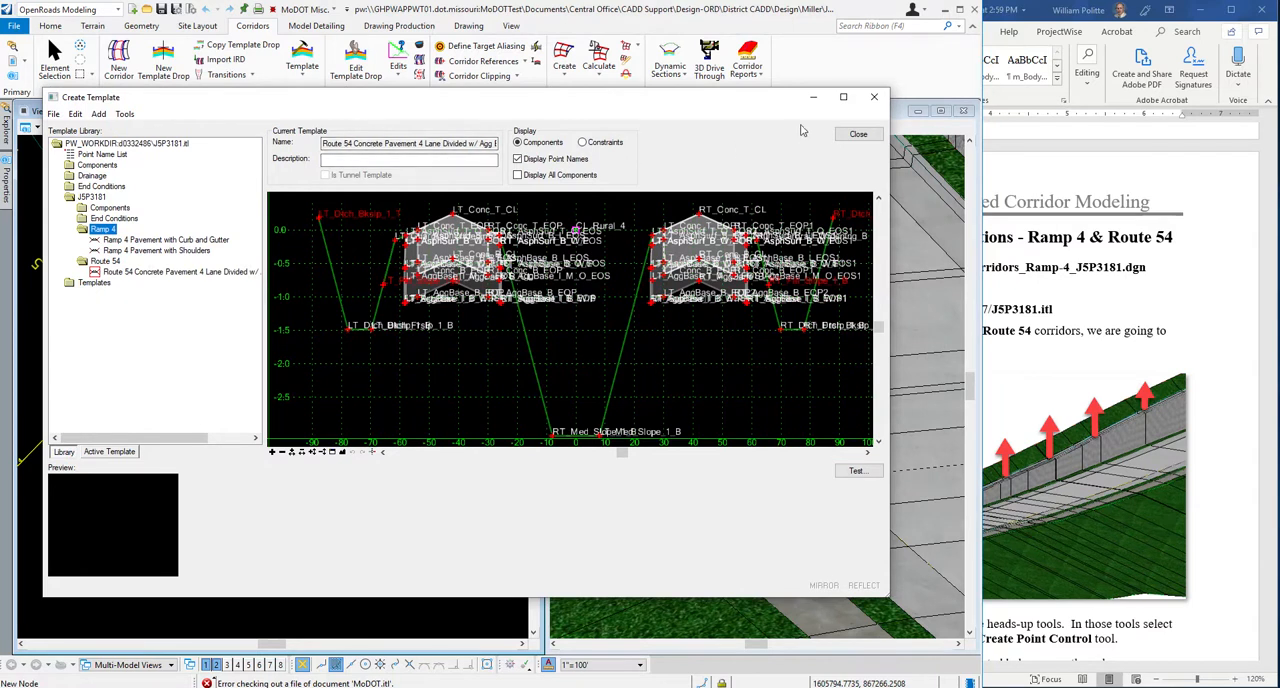
click(856, 136)
click(1229, 357)
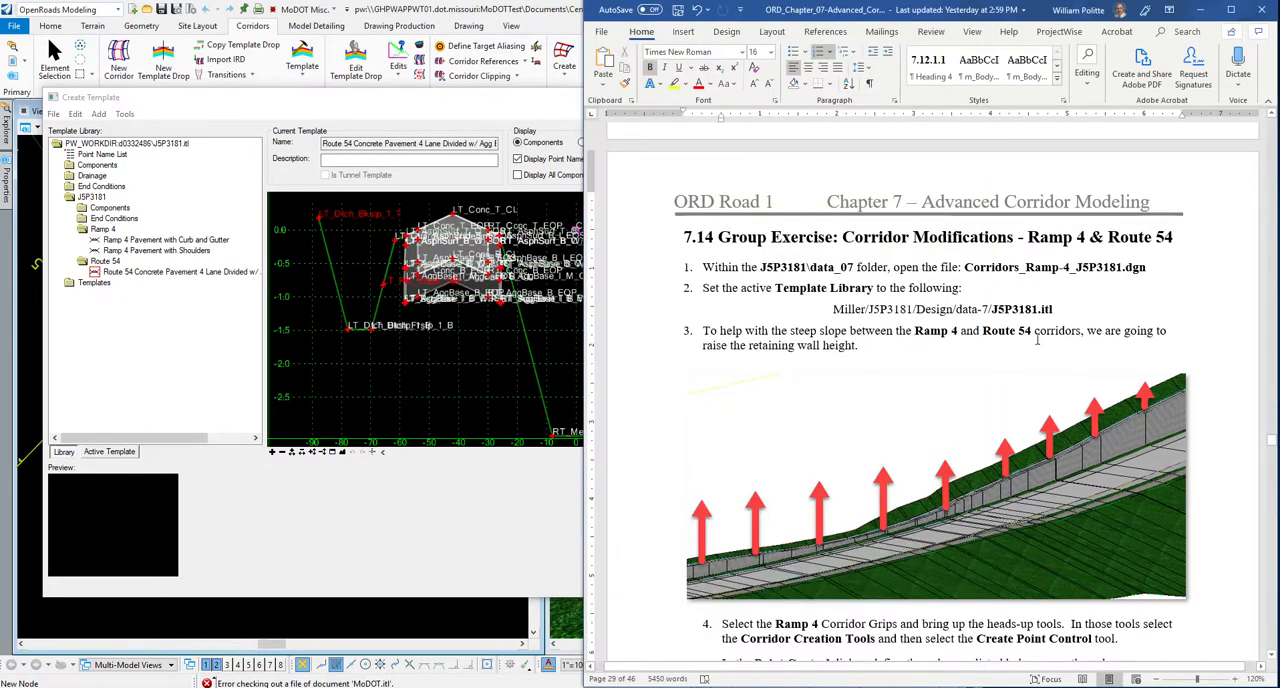
click(262, 103)
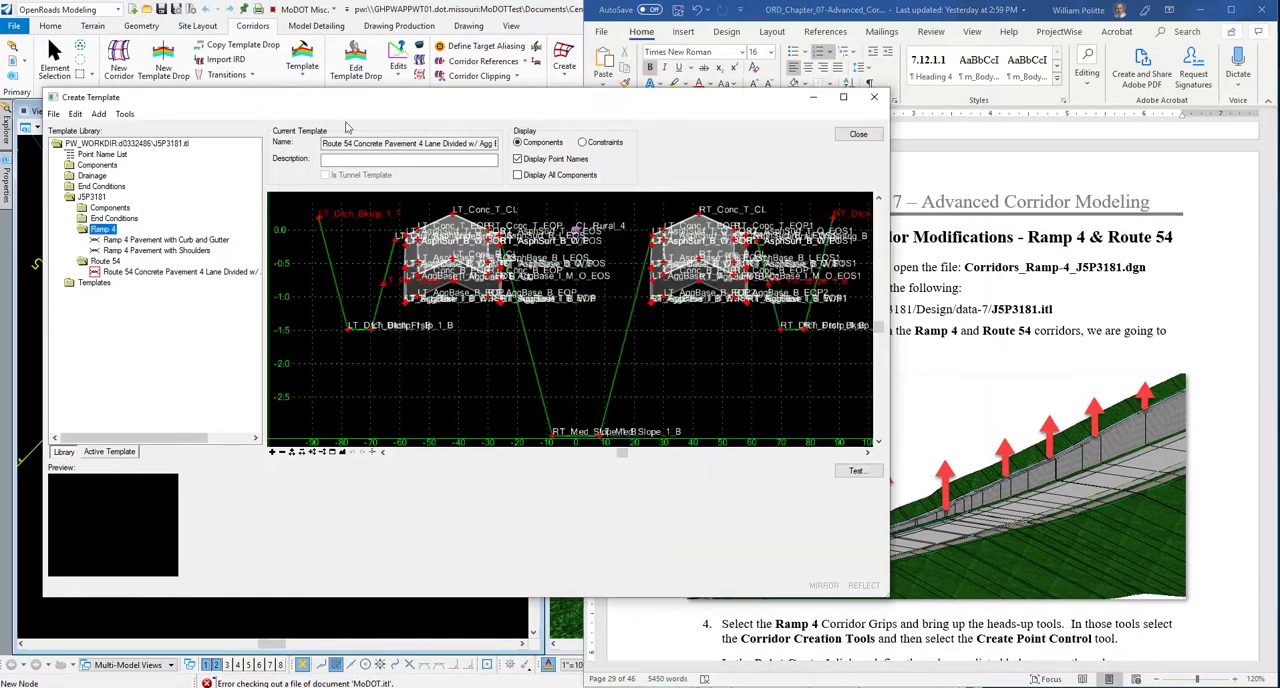
click(847, 143)
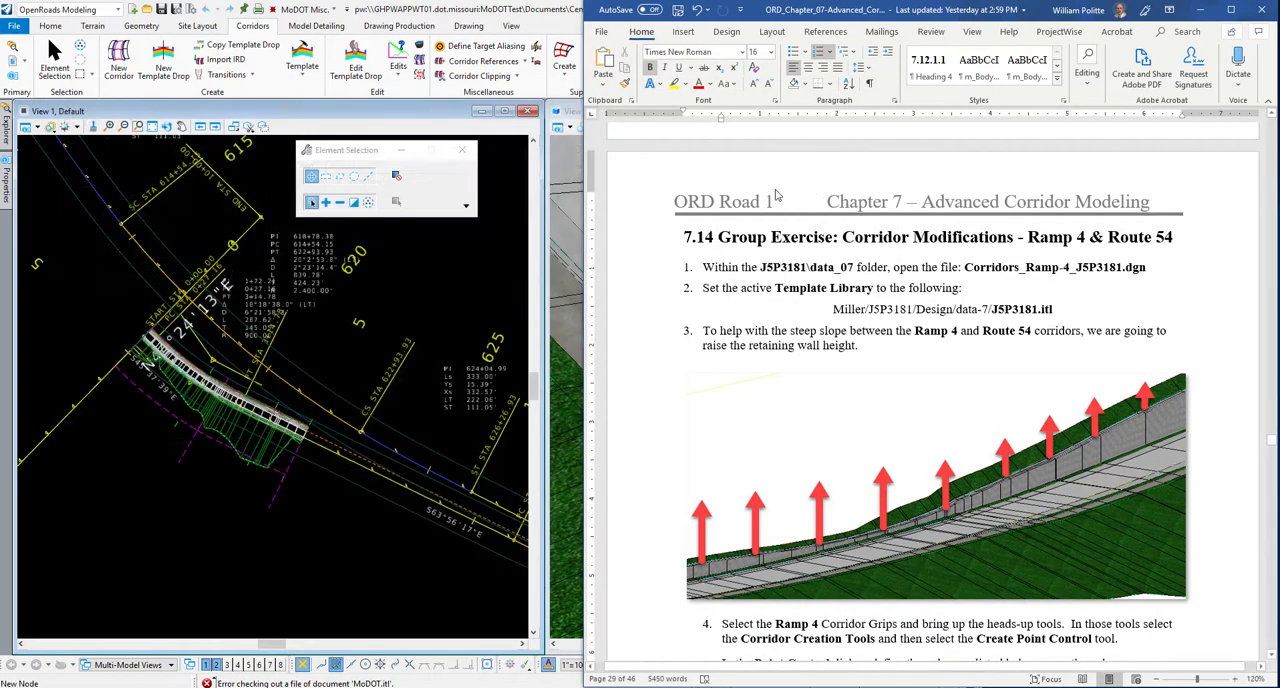
Minimise the Word guide and examine the Ramp 4 corridor and its retaining wall in the 3D view.
scroll(776, 195, down, 1)
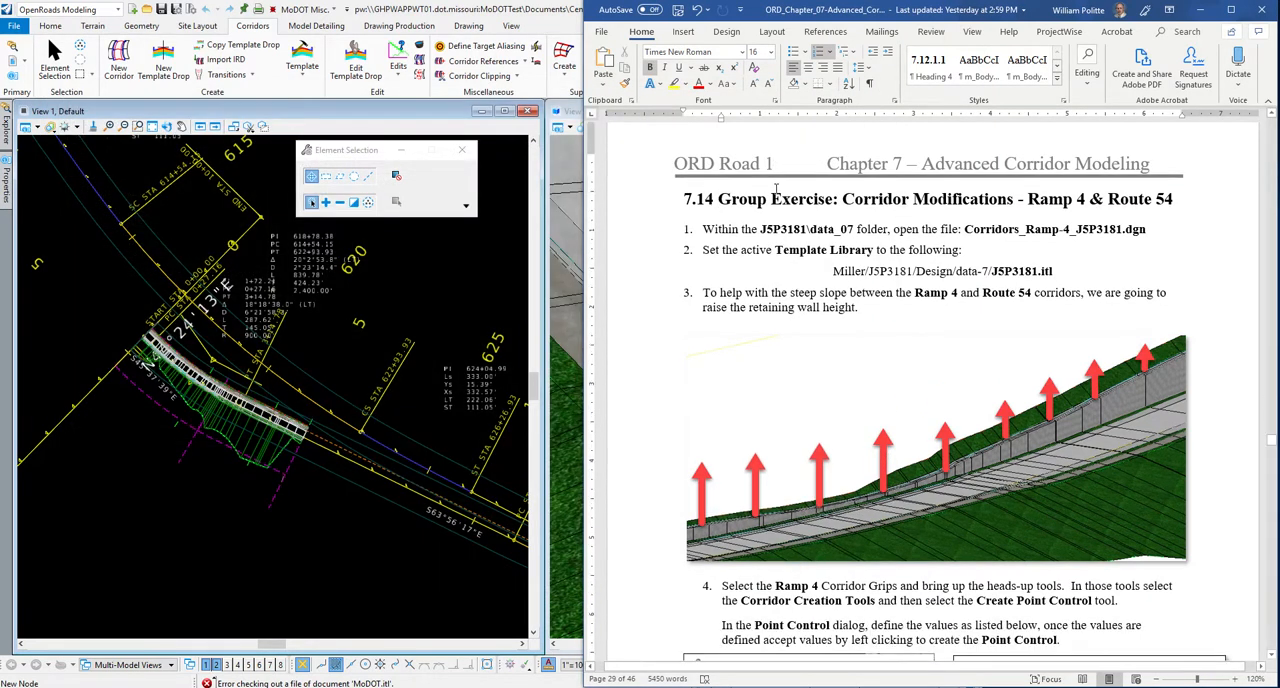
scroll(350, 375, down, 3)
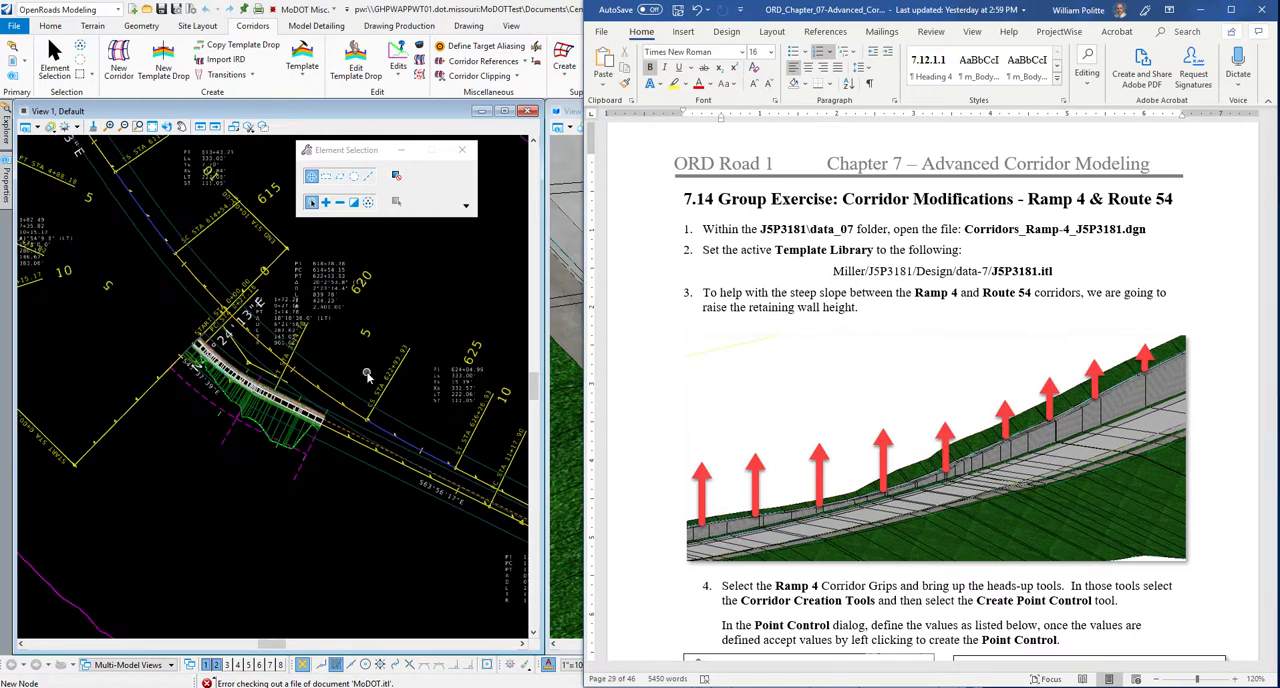
scroll(350, 375, up, 2)
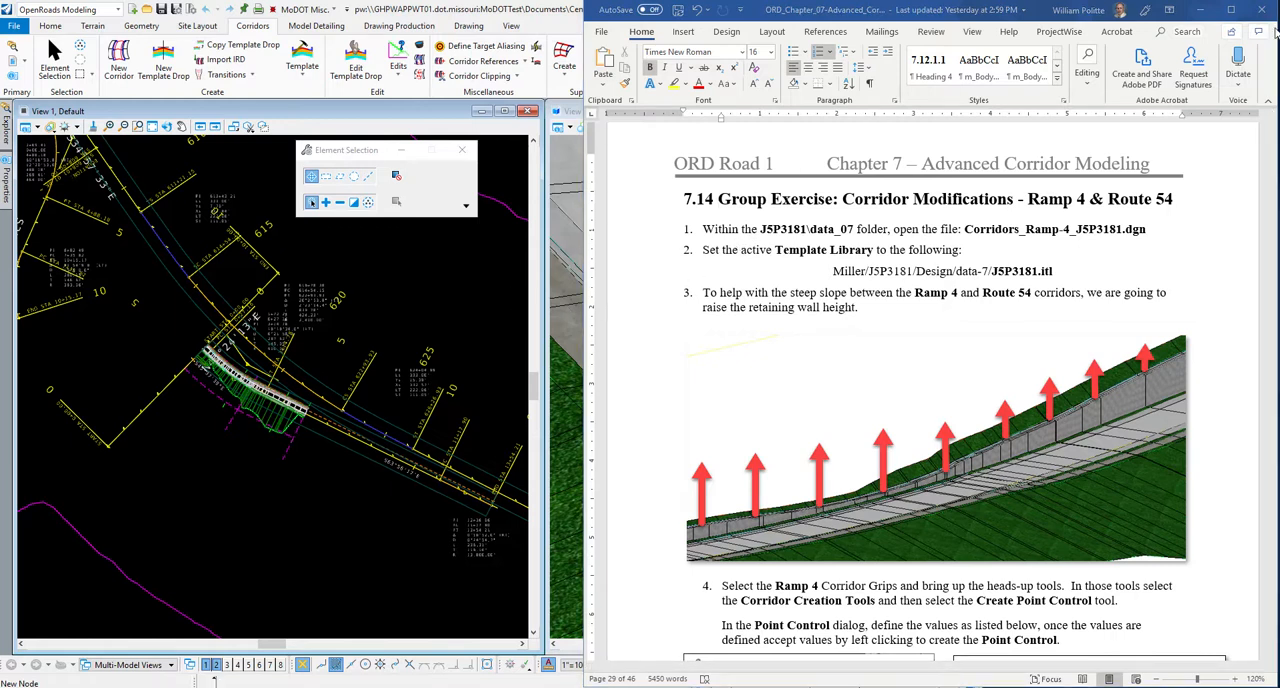
click(1201, 9)
scroll(801, 325, down, 1)
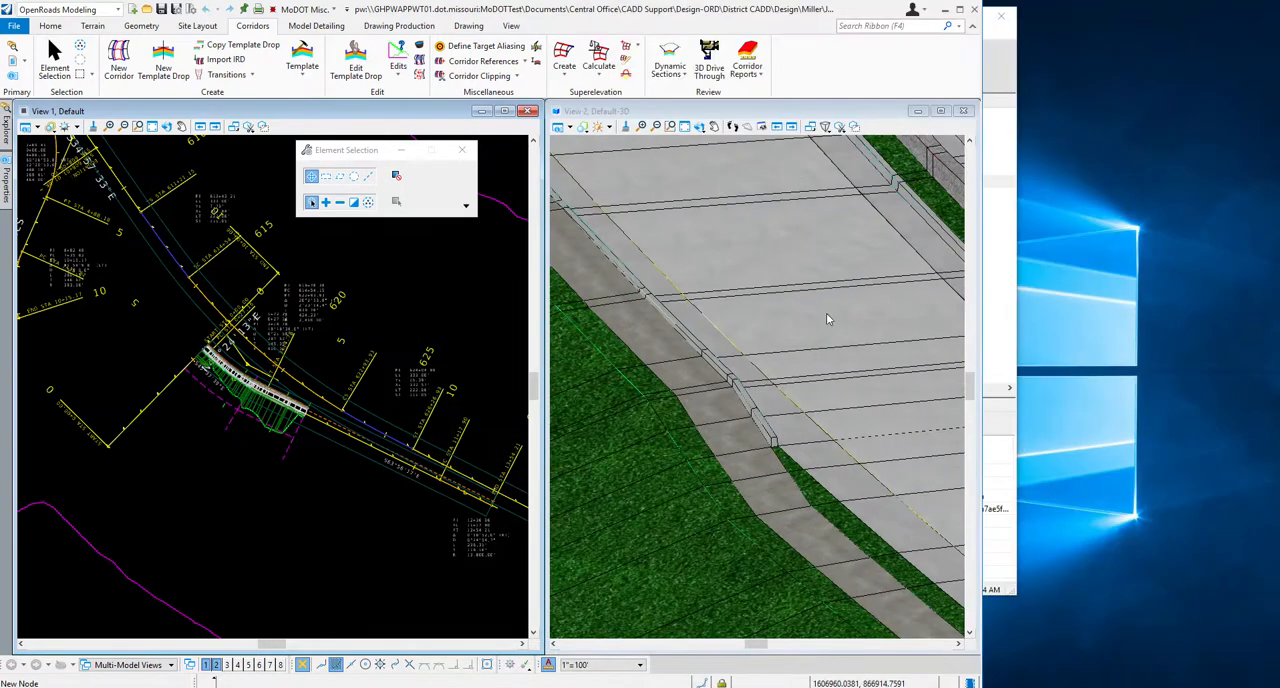
scroll(743, 370, down, 4)
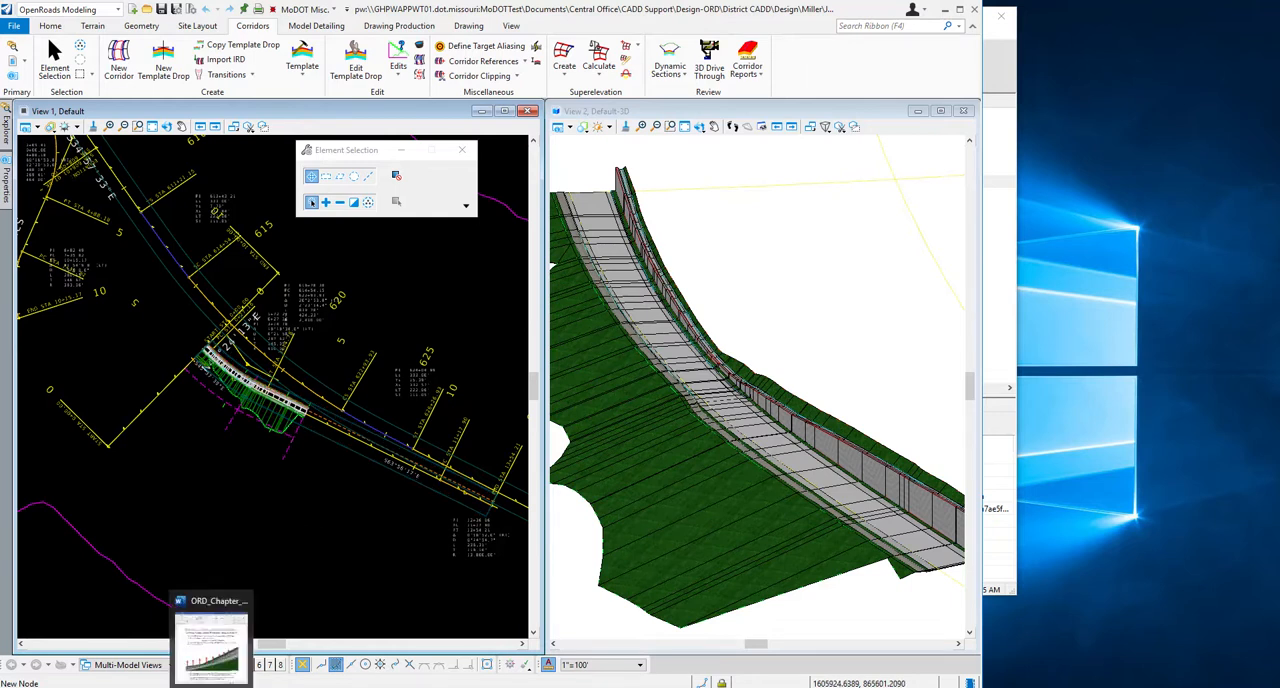
Restore the Word guide and read the Create Point Control values for raising the Ramp 4 retaining wall.
click(212, 640)
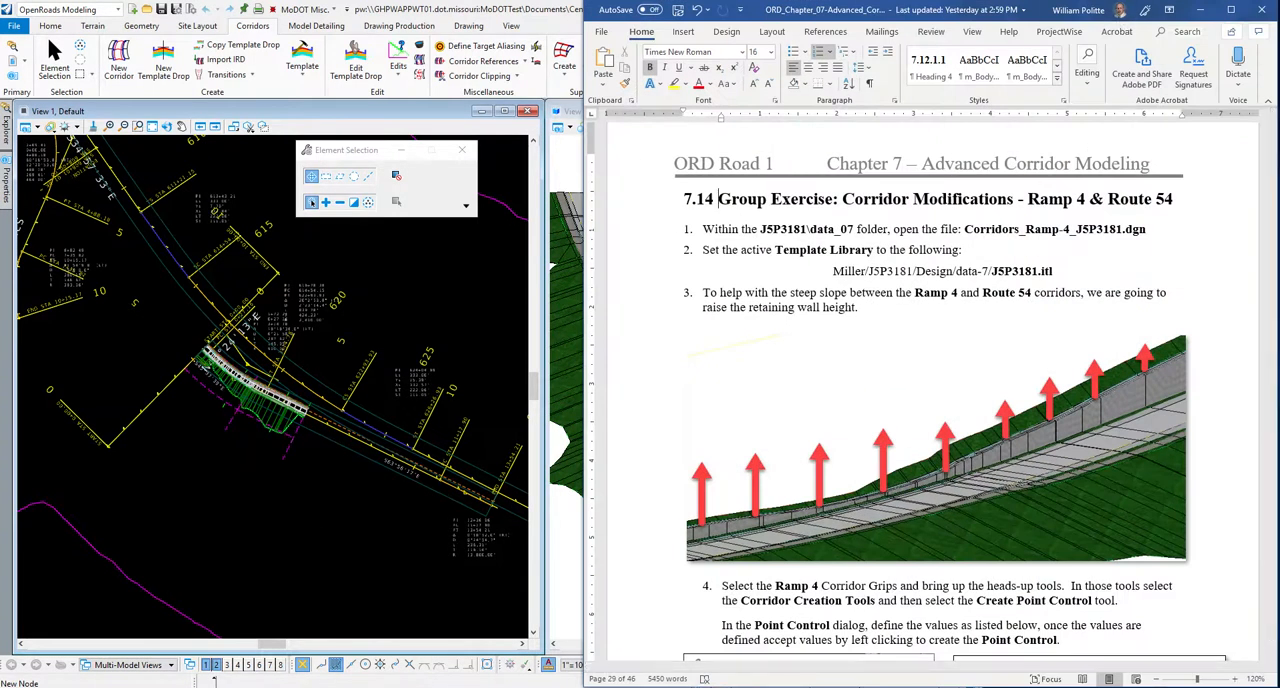
click(1195, 307)
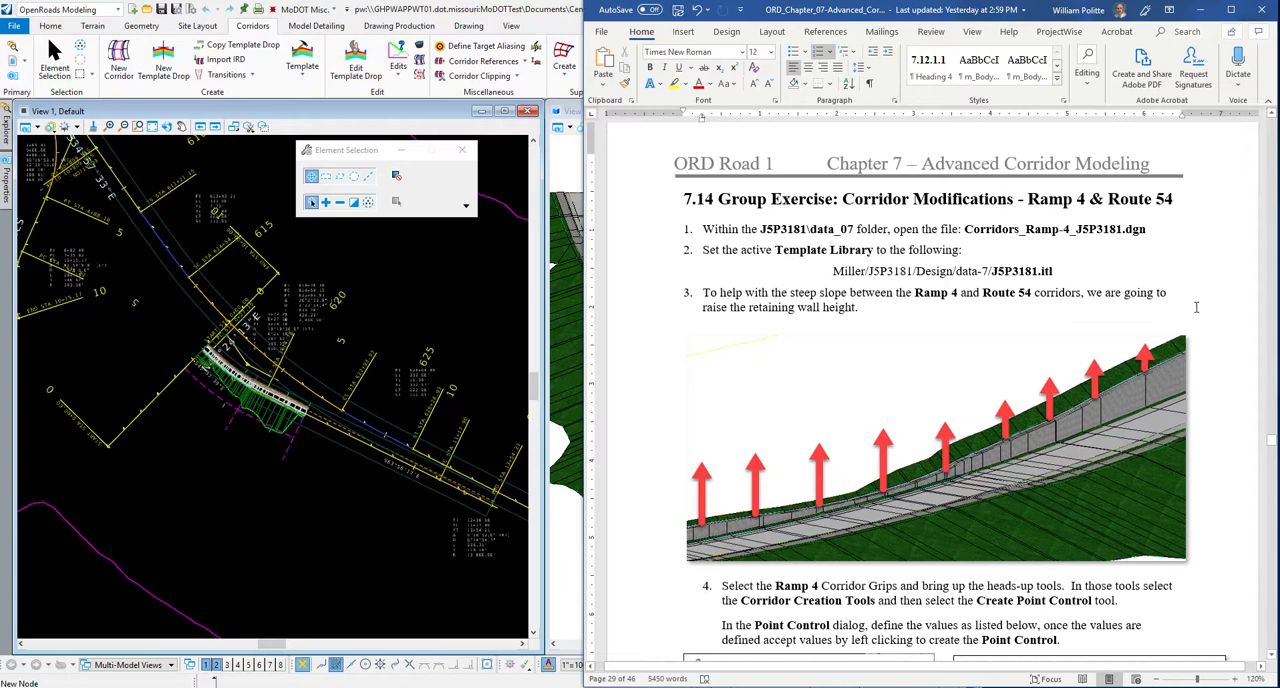
scroll(795, 265, down, 3)
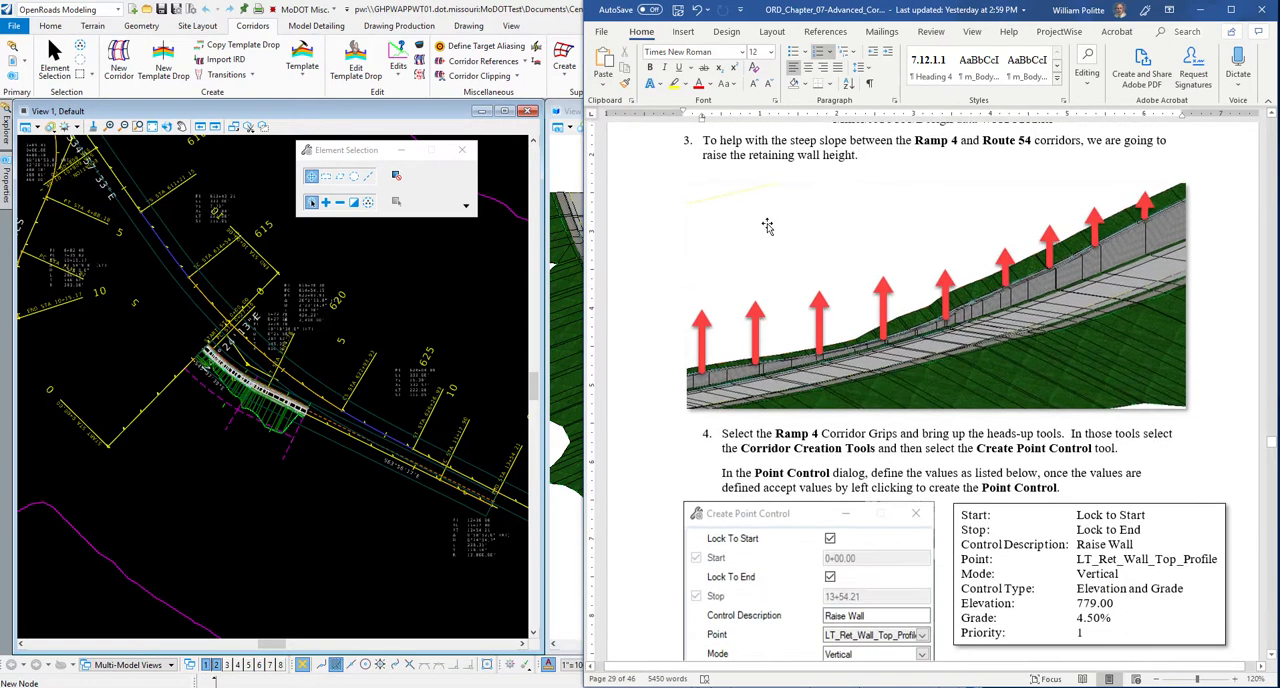
scroll(767, 226, up, 1)
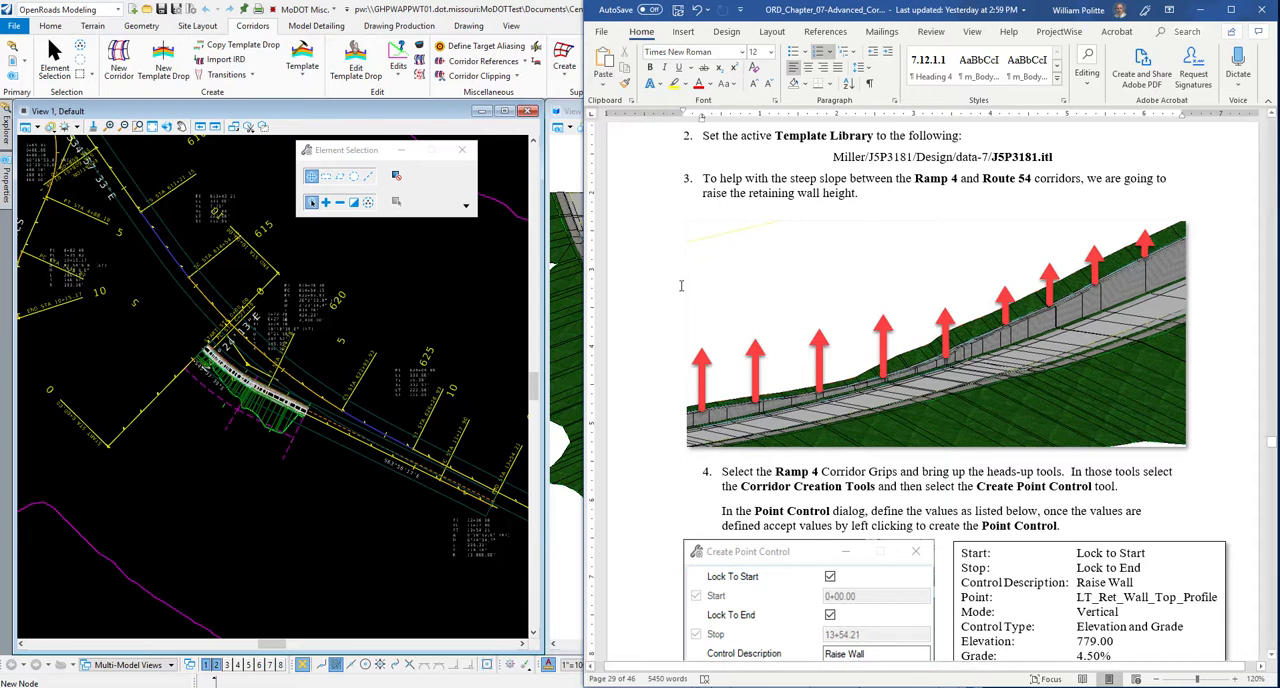
scroll(680, 286, down, 3)
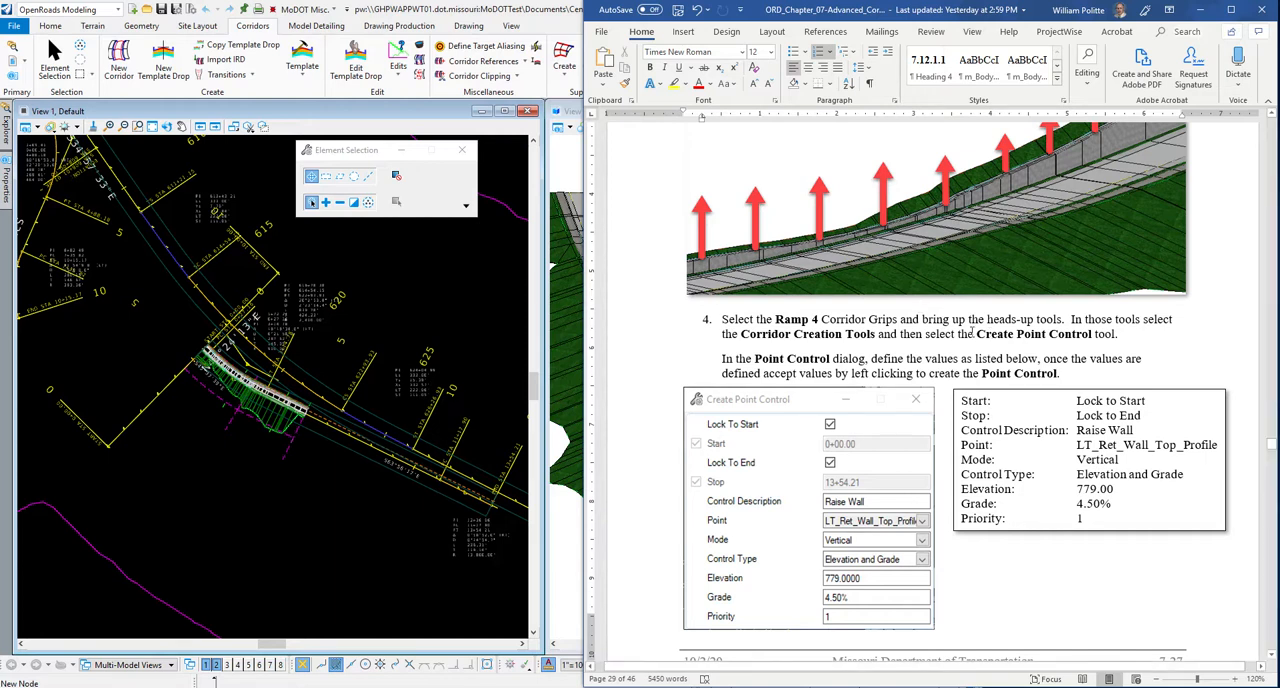
scroll(972, 334, down, 1)
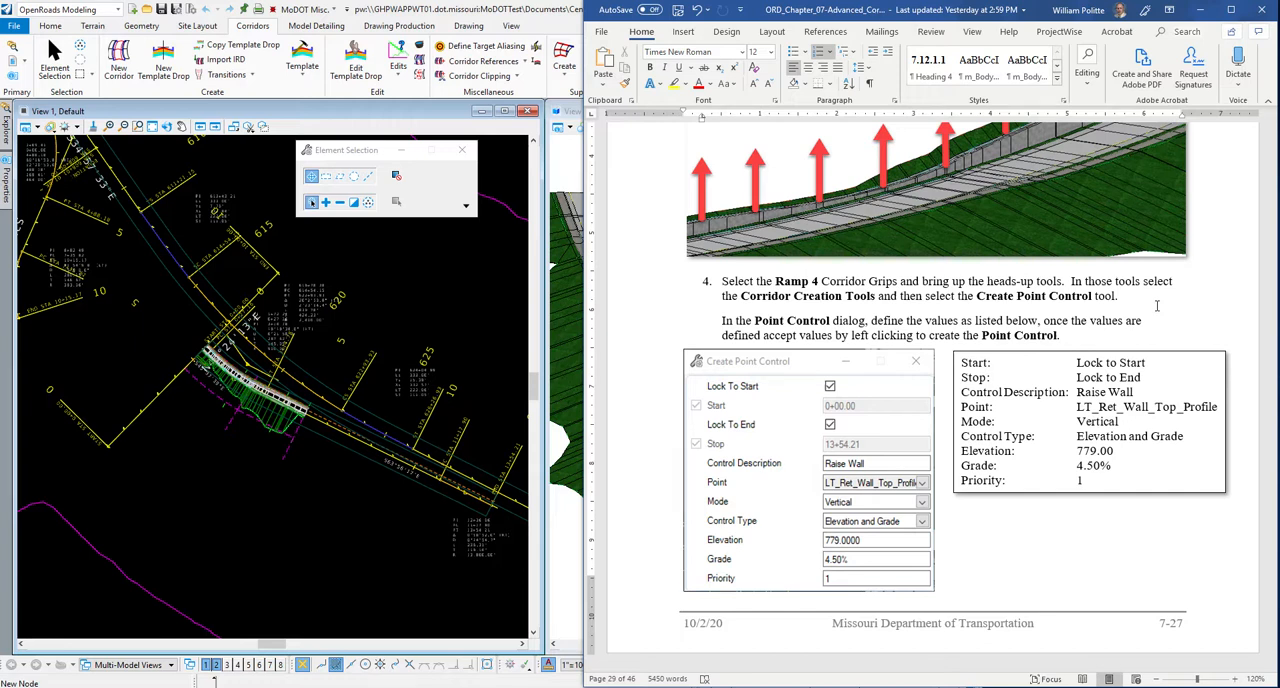
Select the Ramp 4 corridor in the plan view and bring up its heads-up tools.
scroll(313, 409, up, 2)
scroll(313, 409, up, 3)
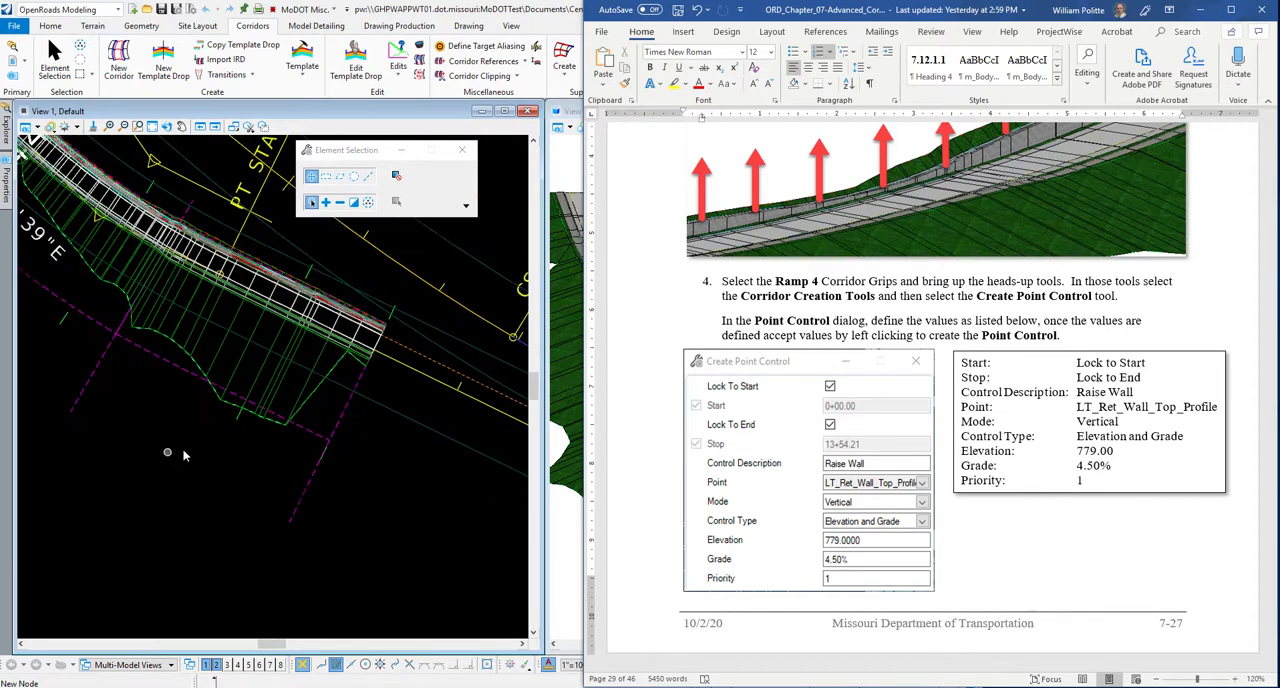
click(186, 459)
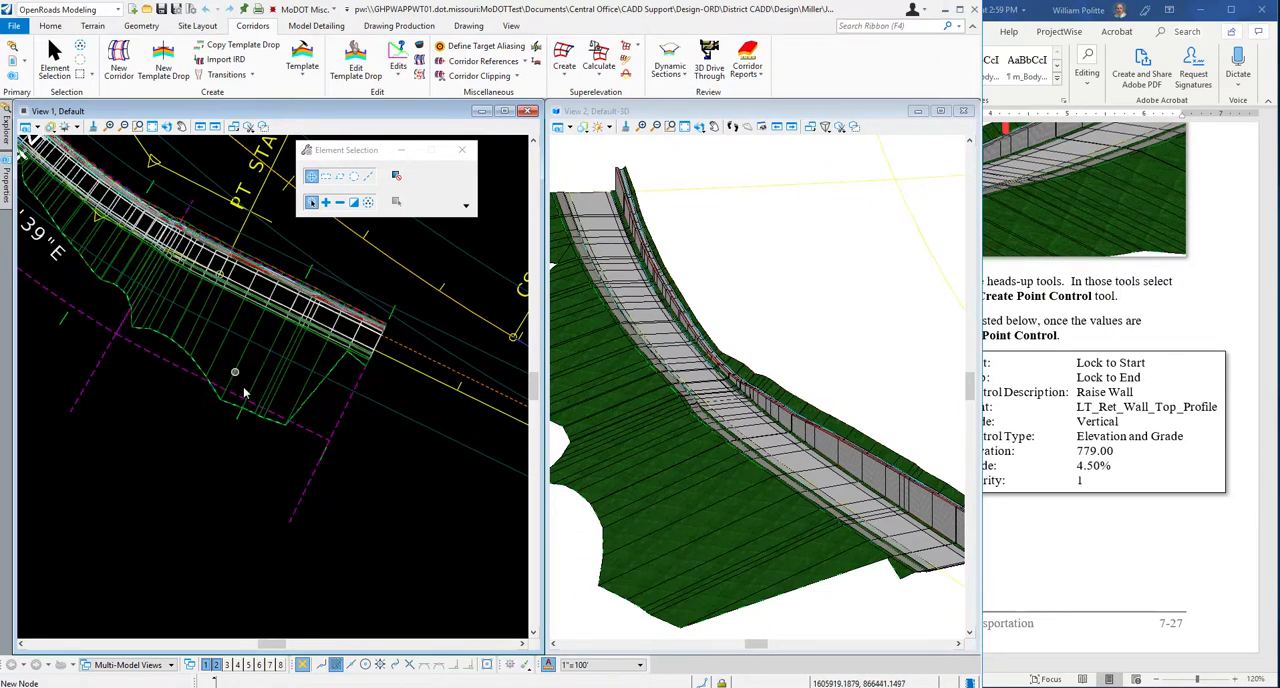
click(192, 331)
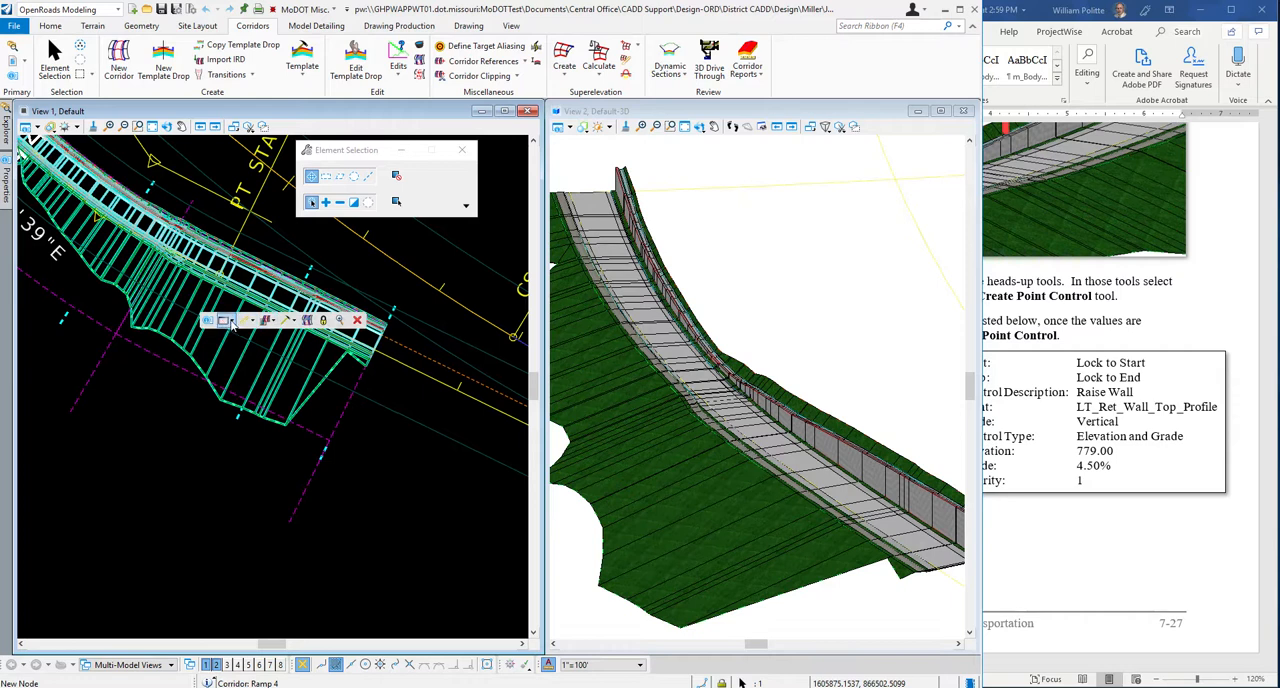
Start the Create Point Control tool for the Ramp 4 corridor and reposition its dialog over the plan view.
click(294, 321)
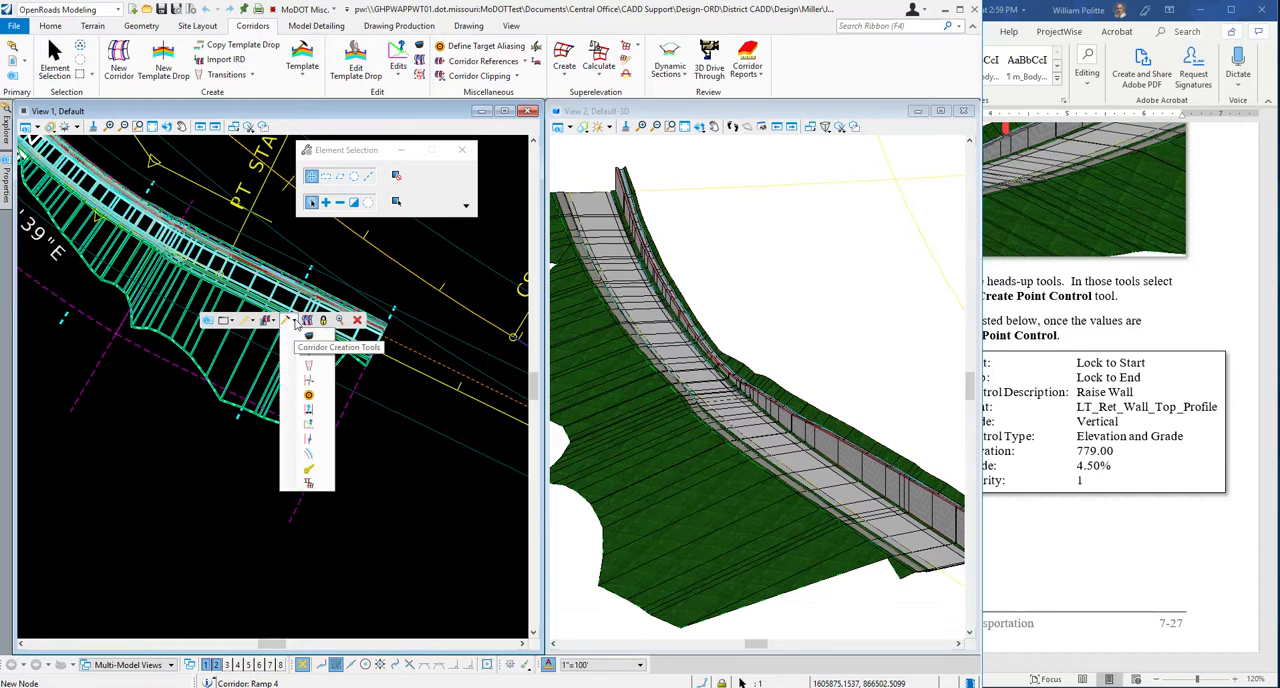
click(309, 441)
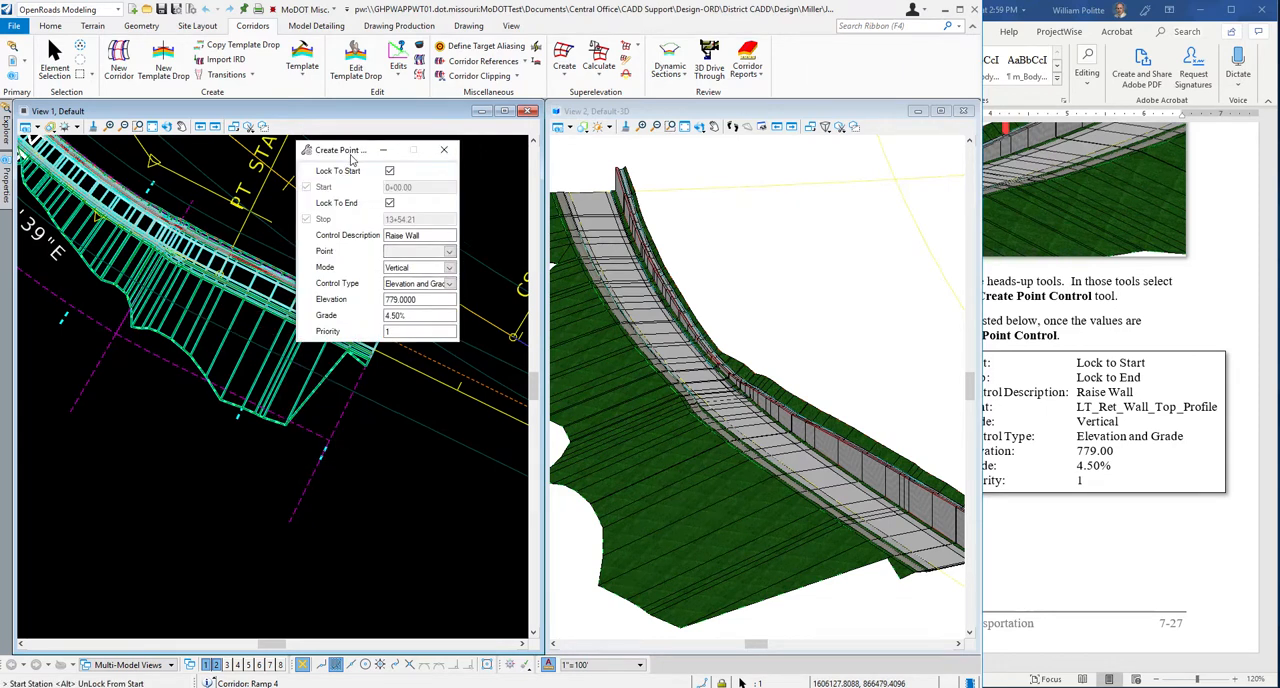
drag(350, 158, 421, 274)
Unlock the point control's start and end stations, clear the control description, and reset the elevation and grade to zero.
click(460, 287)
click(461, 318)
key(BackSpace)
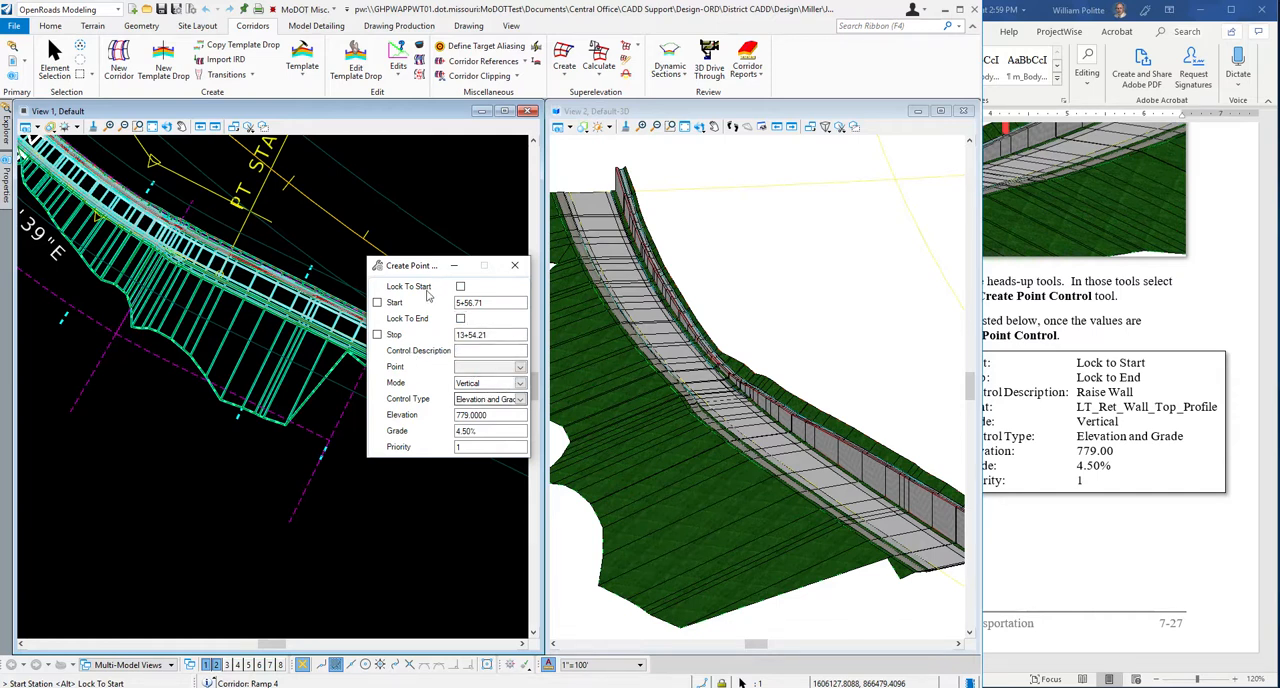
drag(430, 266, 380, 265)
drag(445, 415, 344, 417)
key(BackSpace)
drag(443, 431, 371, 431)
key(BackSpace)
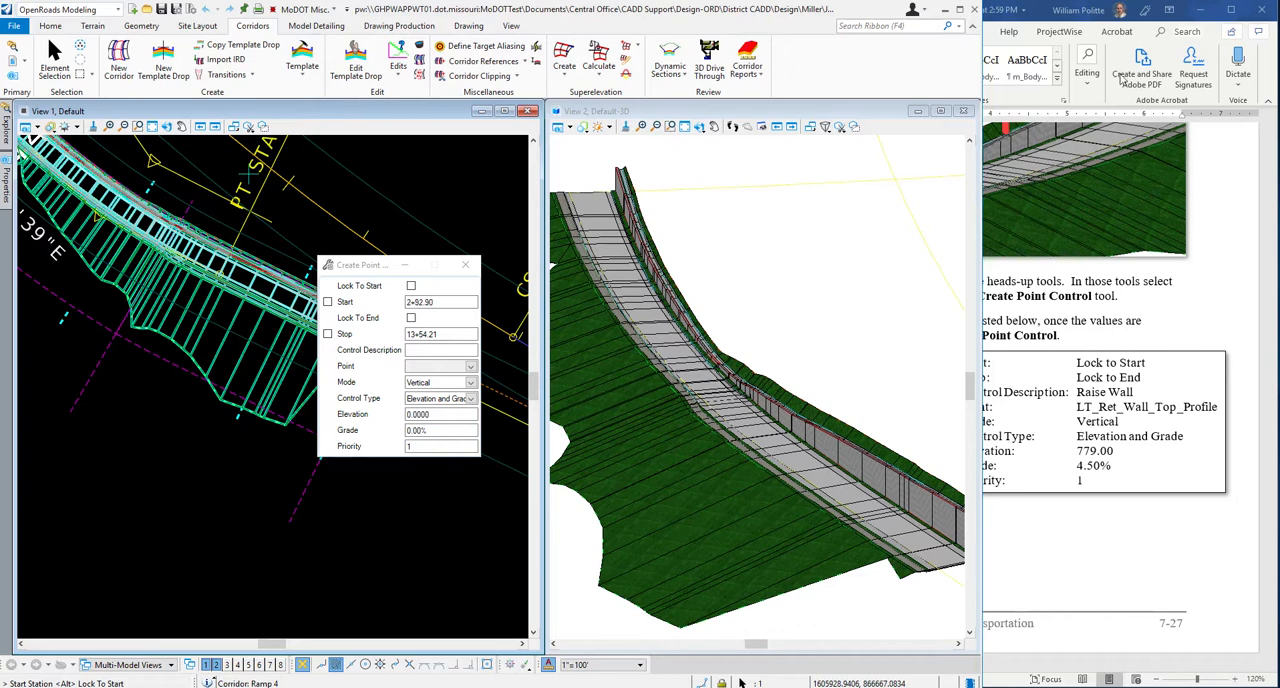
Switch to the Word guide and reread the point control values listed in step 4.
click(1230, 313)
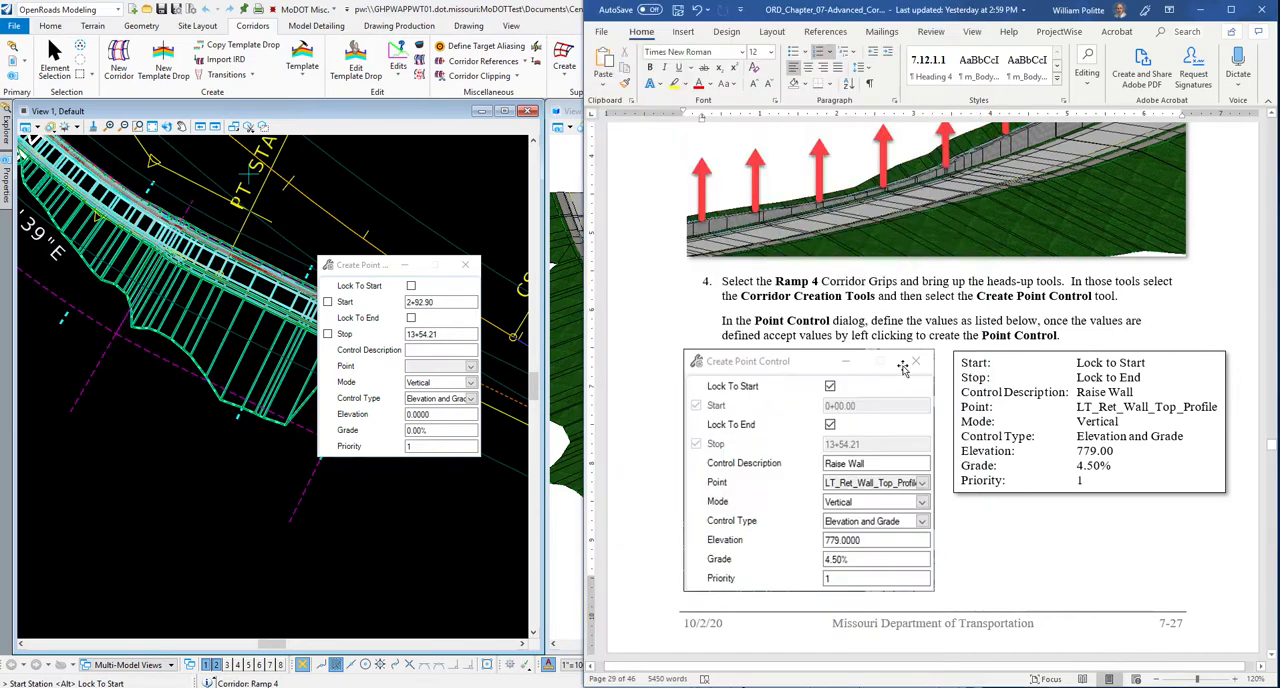
scroll(900, 350, down, 2)
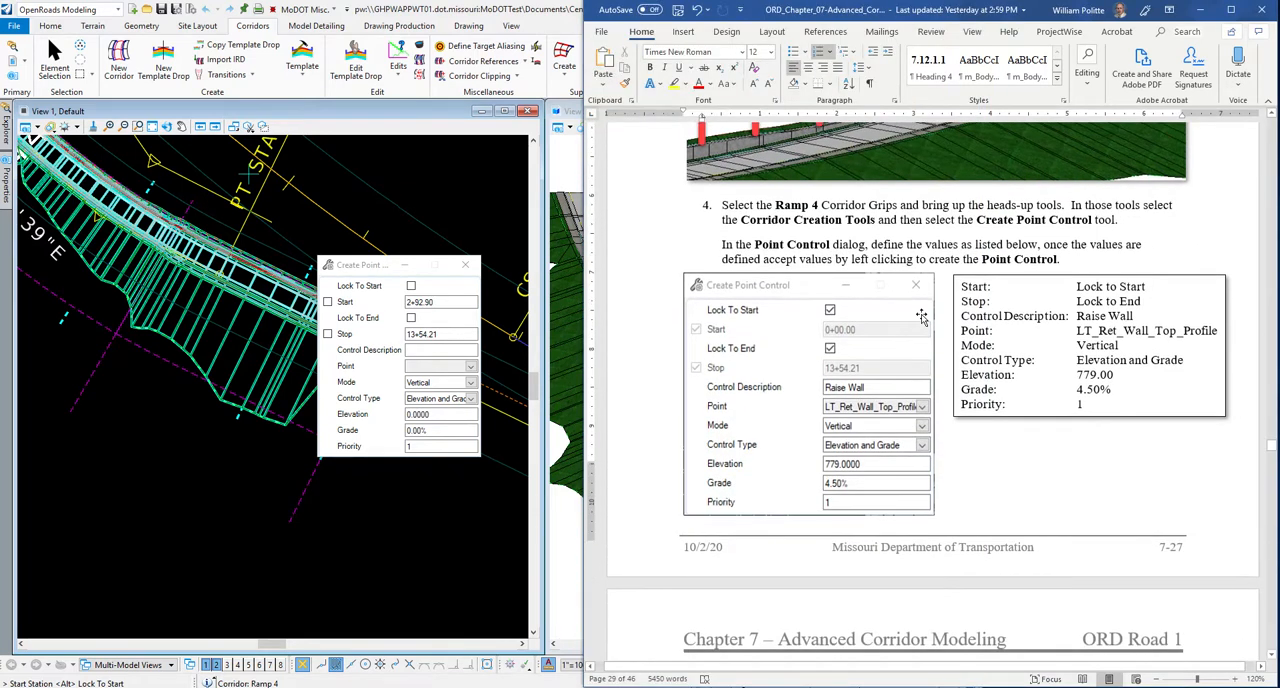
scroll(921, 316, down, 6)
scroll(900, 280, up, 5)
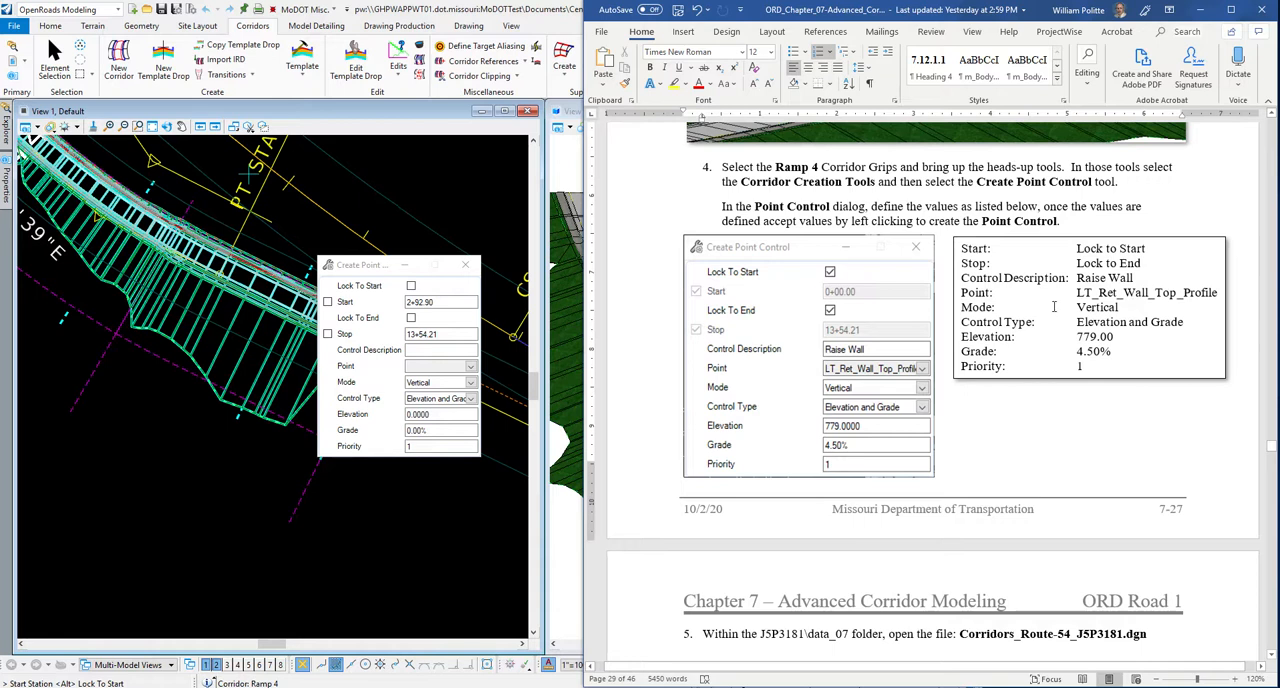
scroll(1020, 356, up, 3)
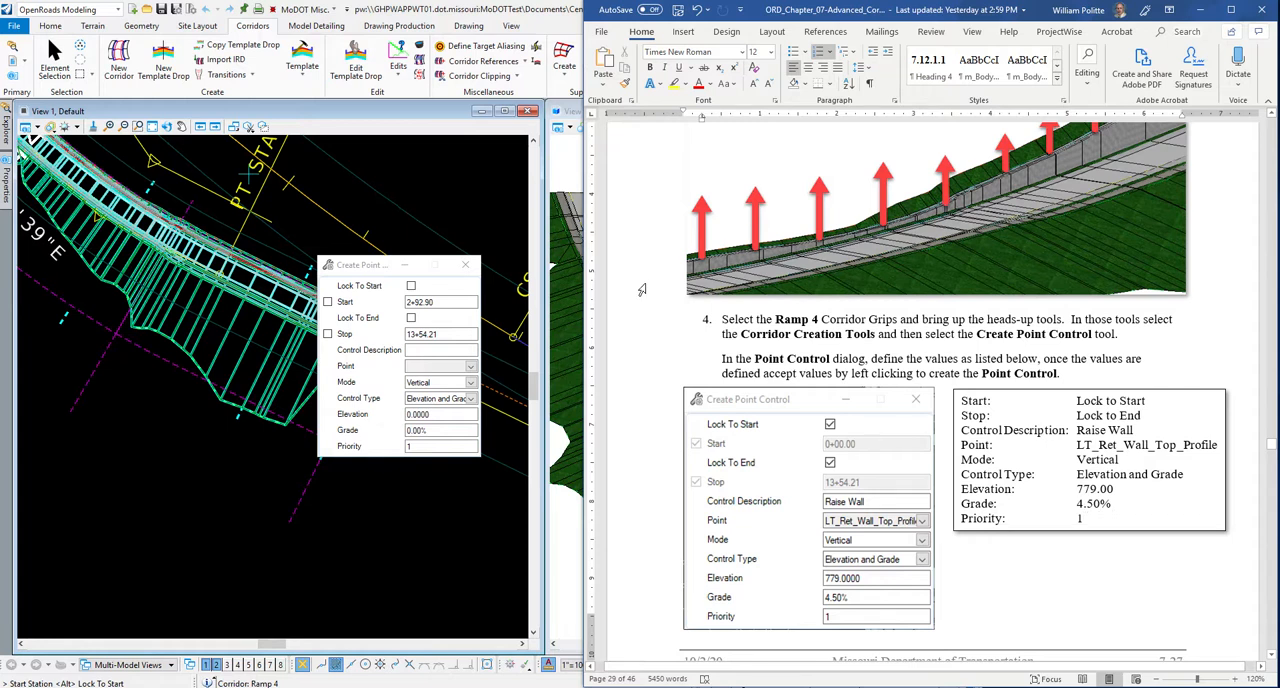
Return to OpenRoads, lock the point control to the corridor's start and end, and describe it as Raise Wall.
click(370, 268)
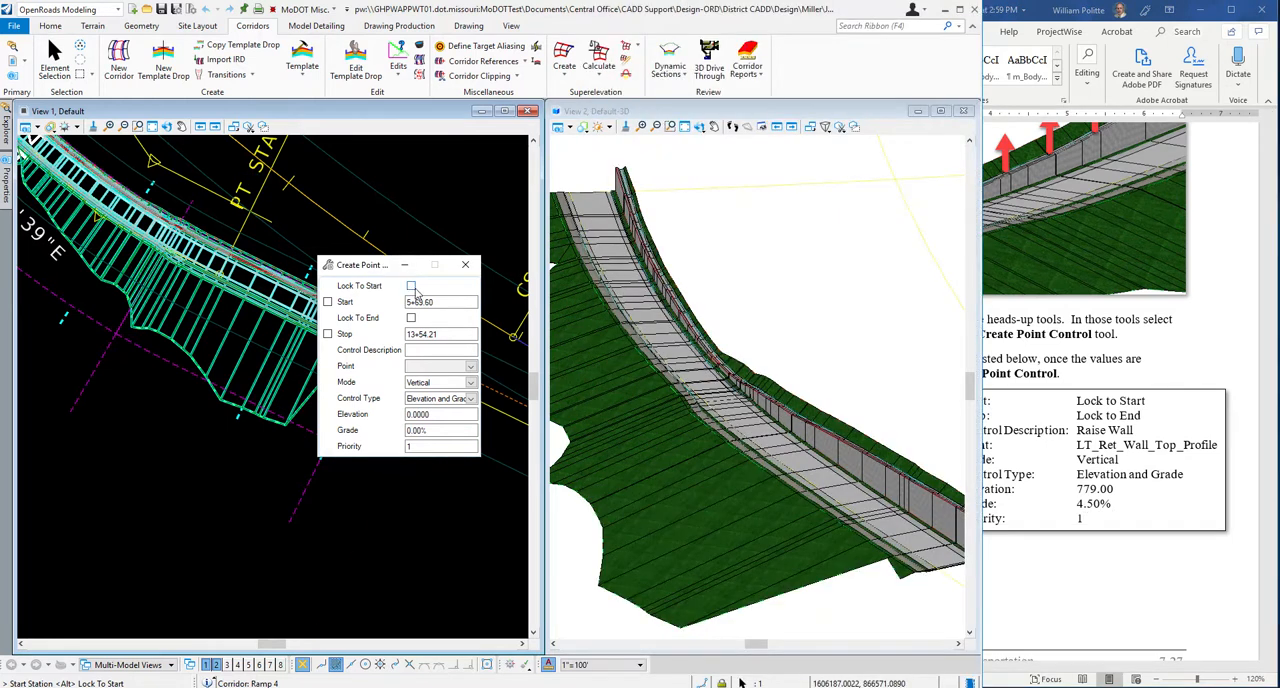
click(411, 286)
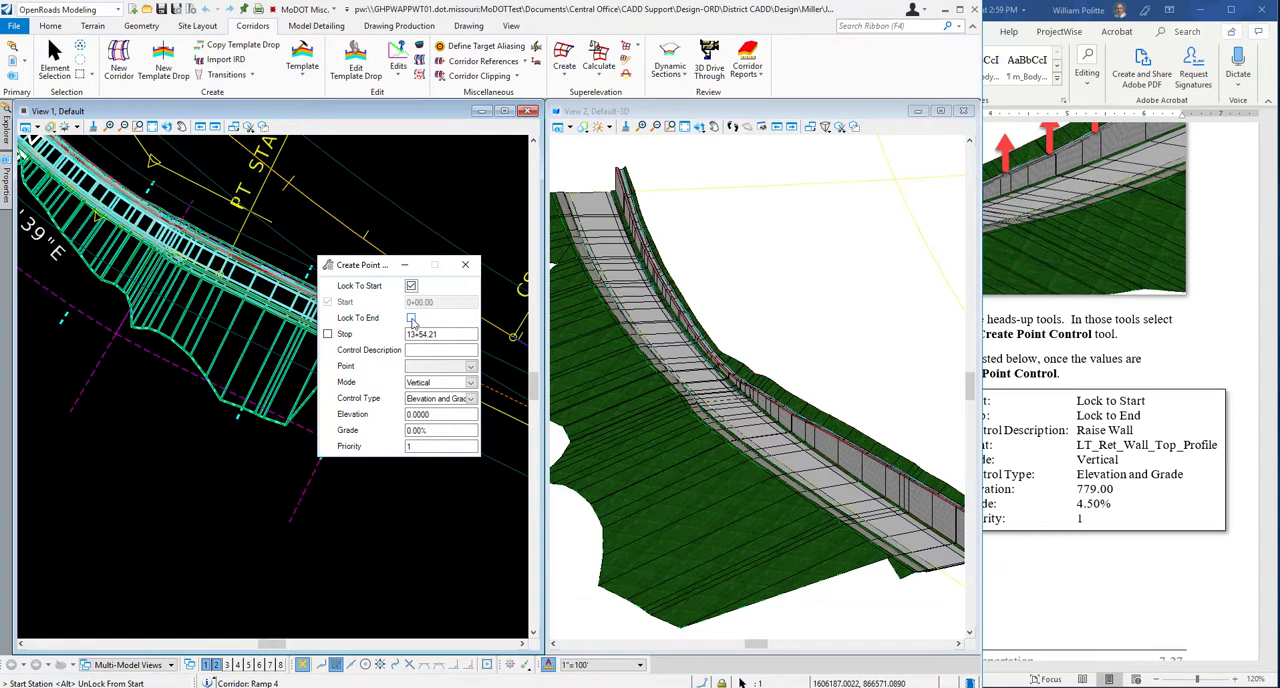
click(411, 318)
click(427, 349)
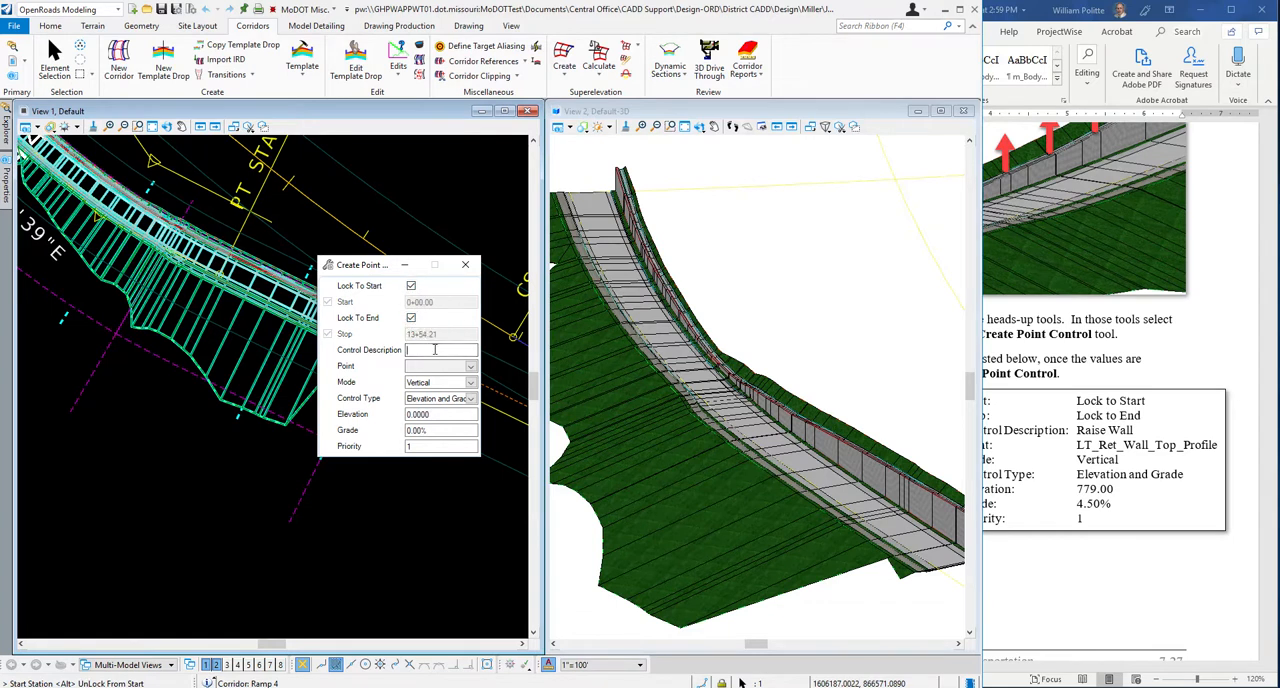
text(Raise Wall)
Set the point control's mode to Vertical and its control type to Elevation and Grade.
click(470, 382)
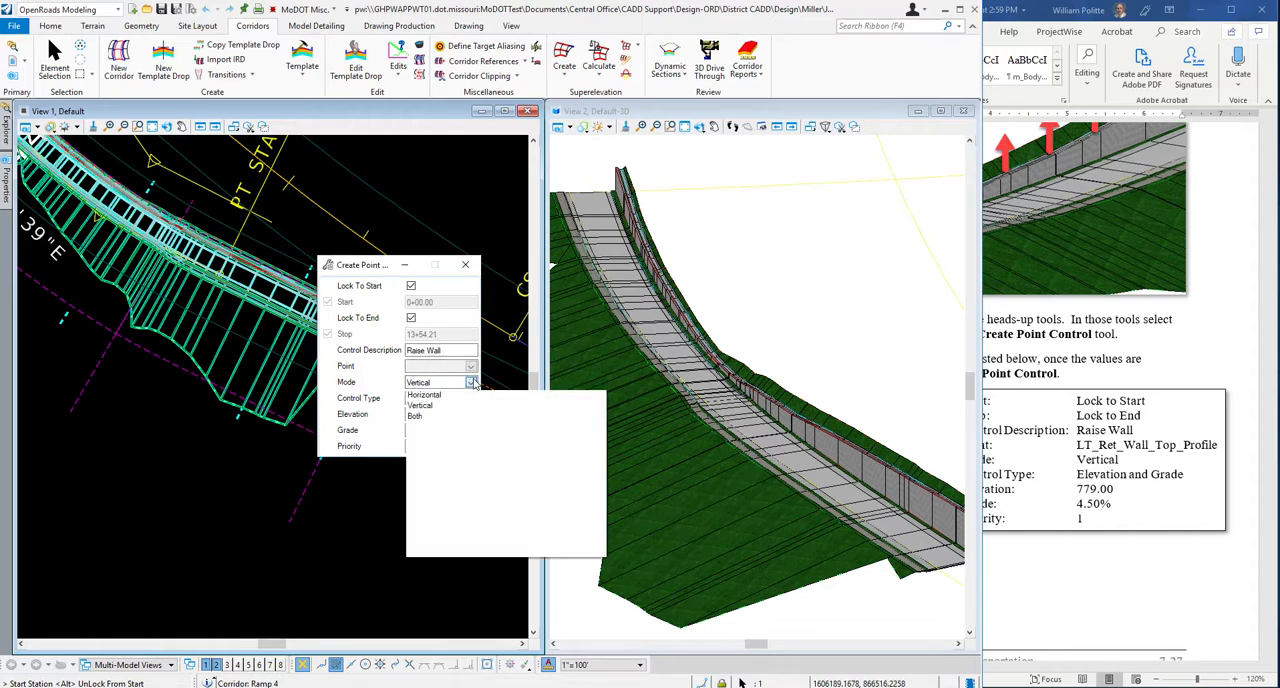
click(427, 406)
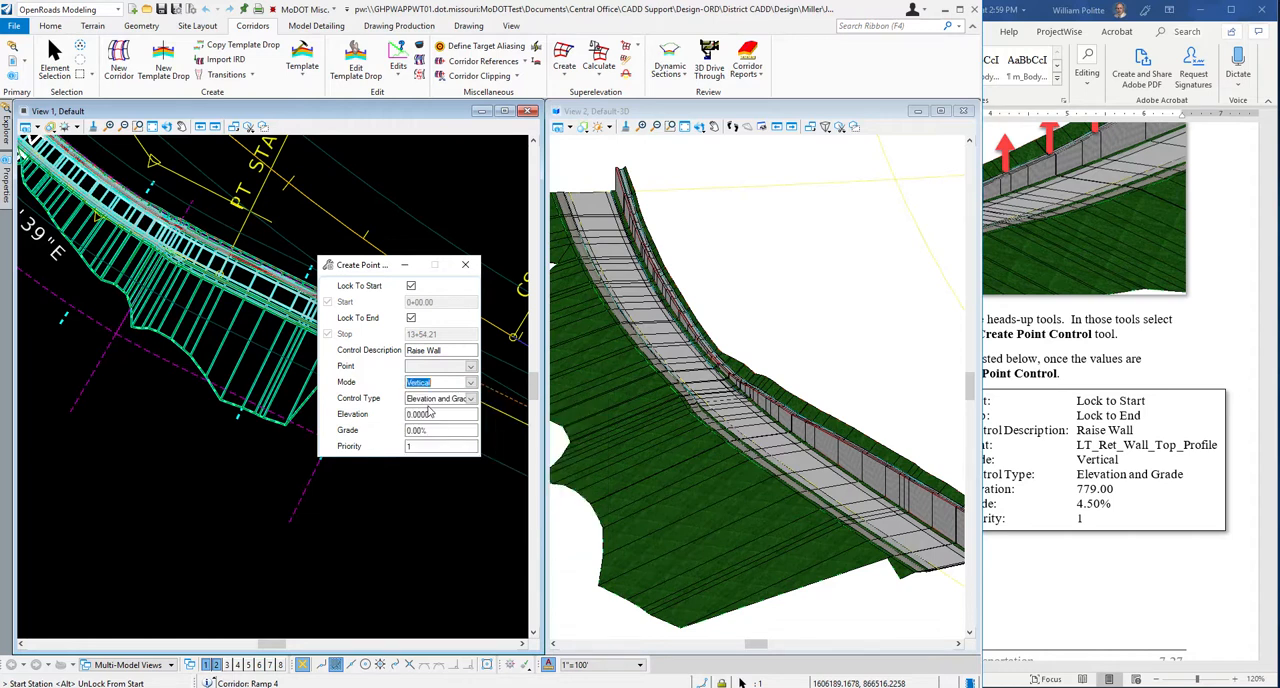
click(472, 398)
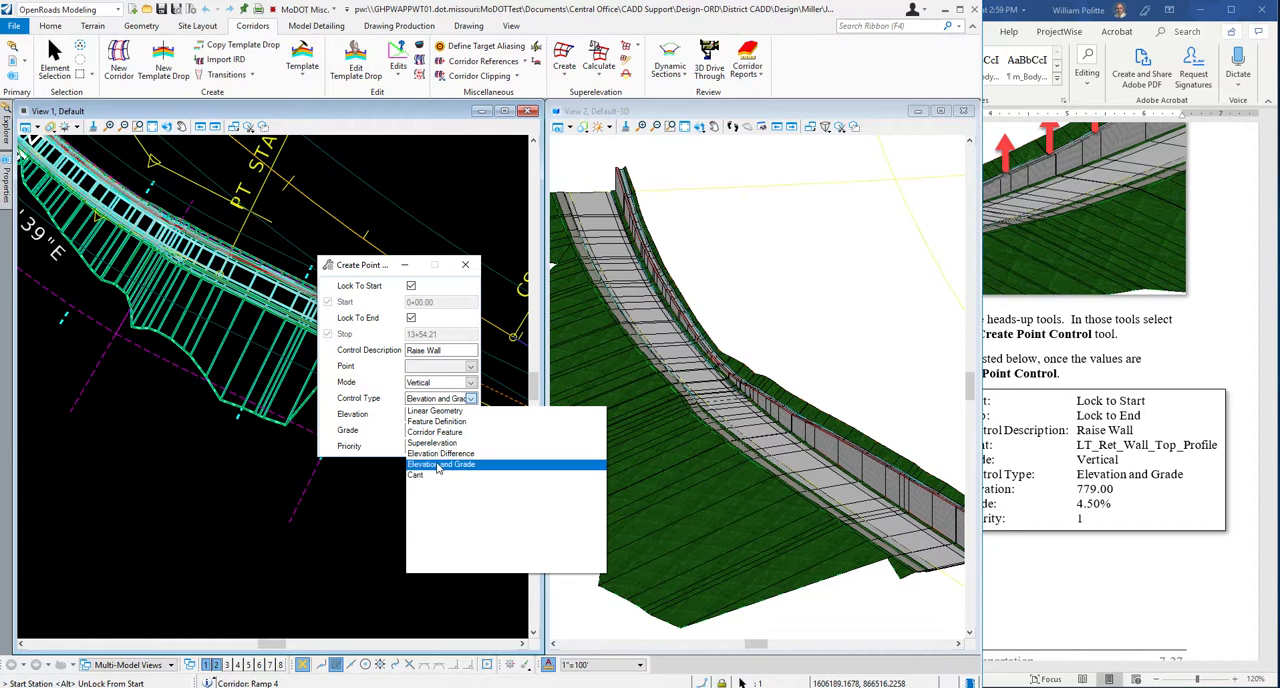
click(440, 464)
Set the point control's elevation to 779 and its grade to 4.50%.
click(438, 413)
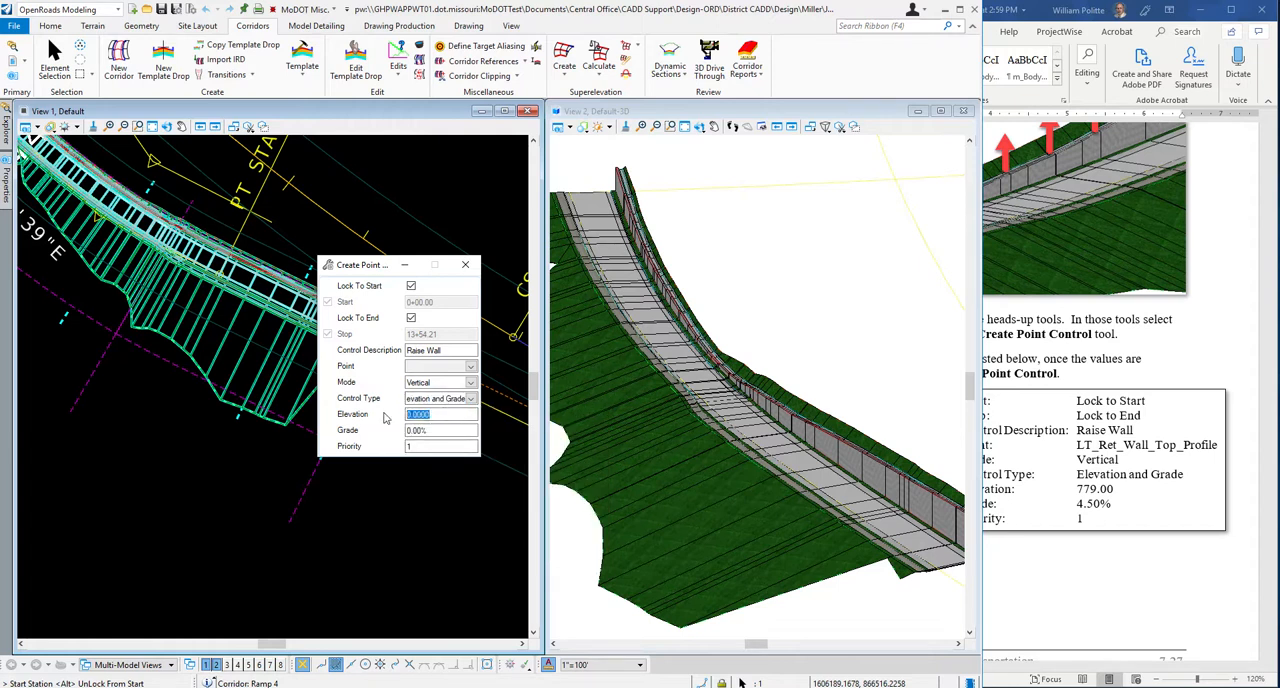
text(779)
key(Return)
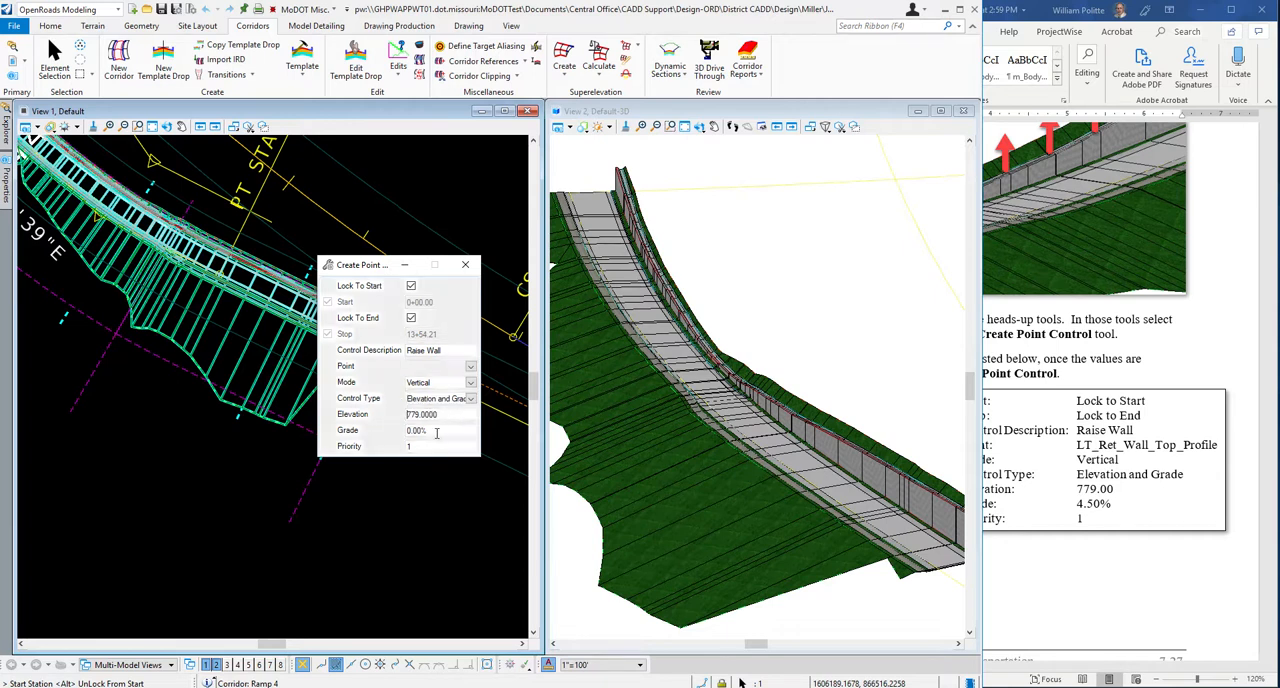
click(420, 430)
text(4.50)
drag(368, 270, 412, 224)
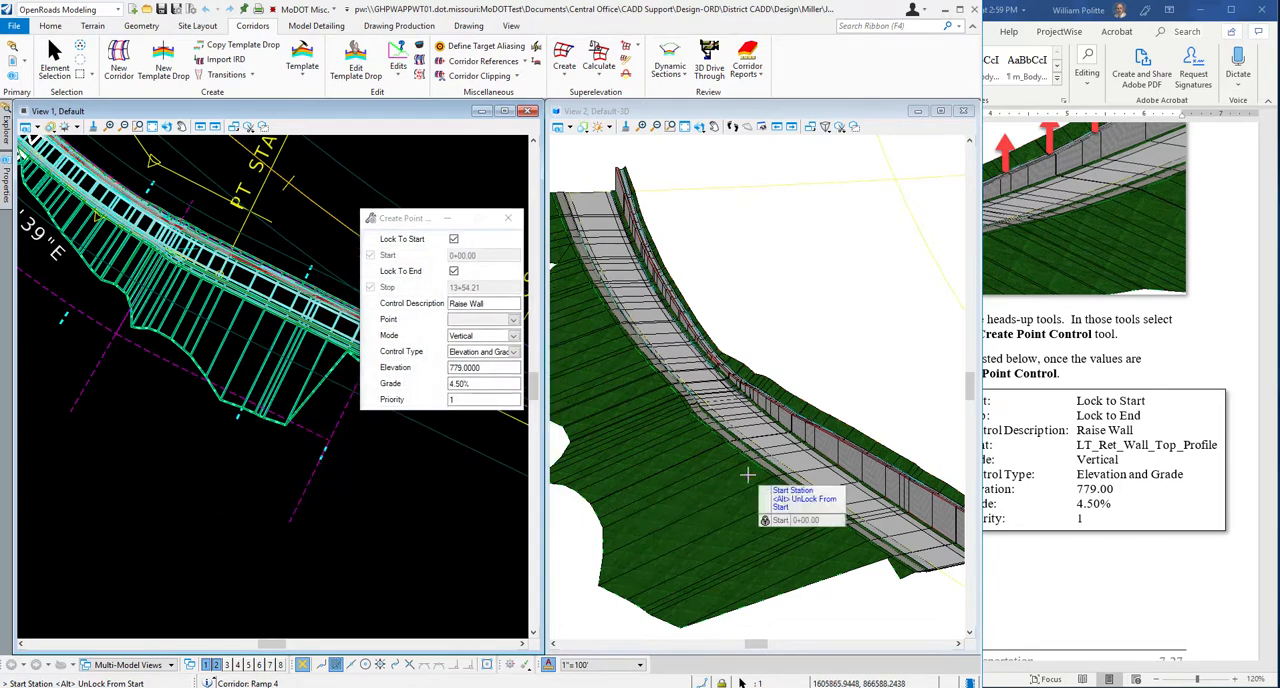
Accept the locked start station, locked end station and Raise Wall description for the point control.
click(157, 460)
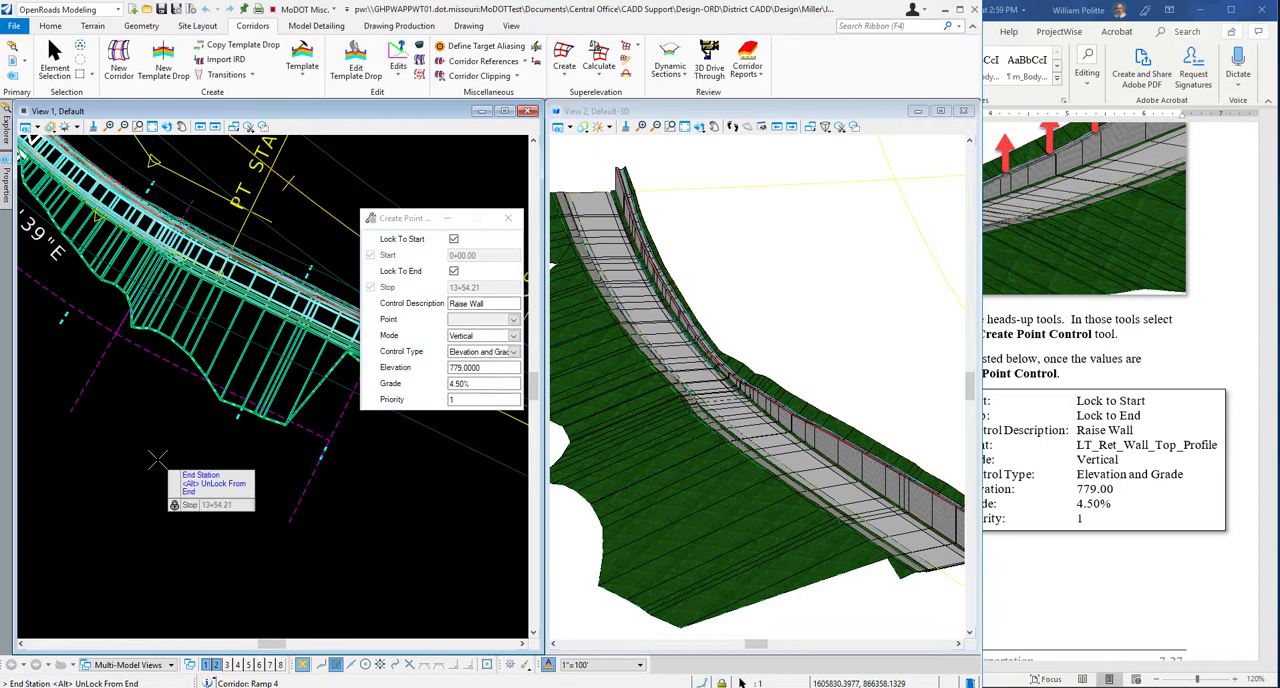
click(157, 460)
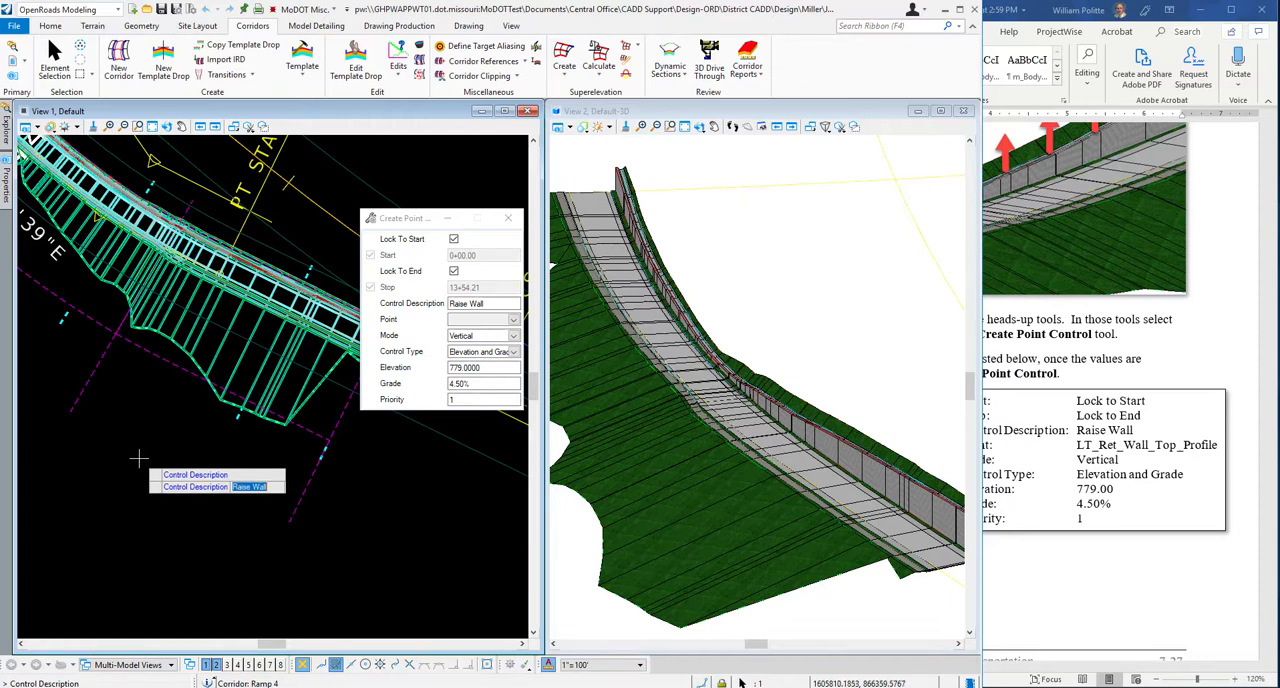
key(Return)
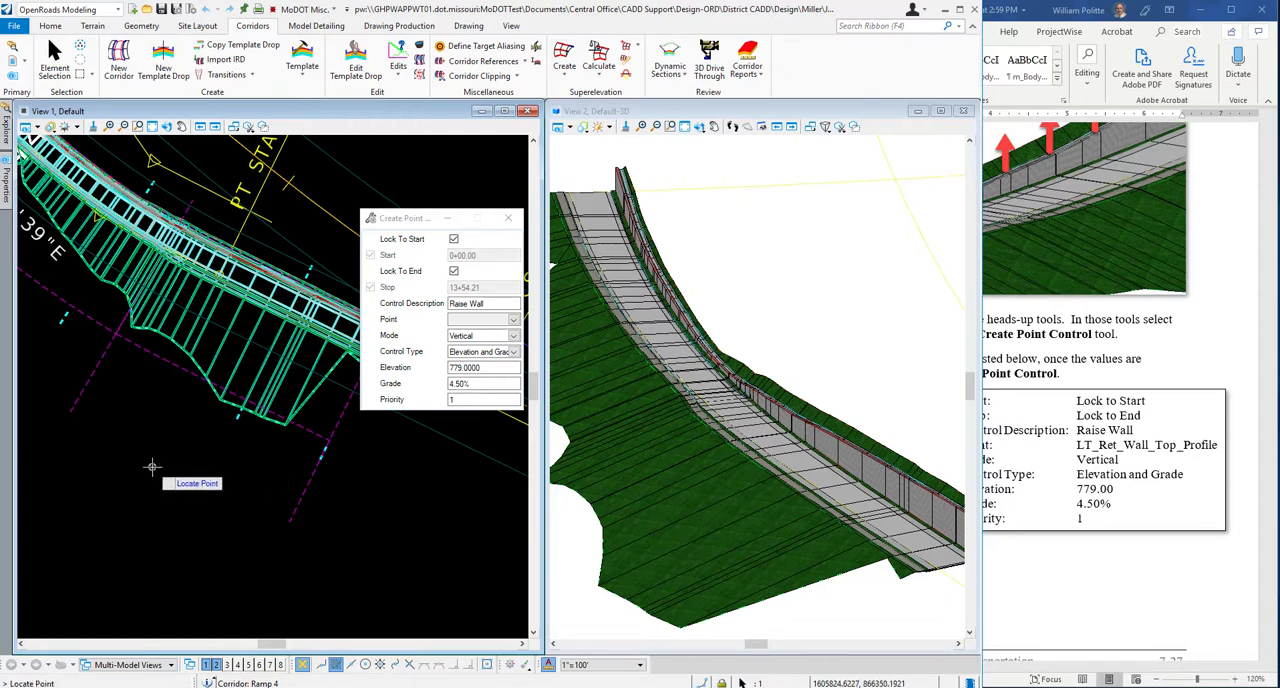
Choose LT_Ret_Wall_Top_Profile as the template point to control.
click(513, 320)
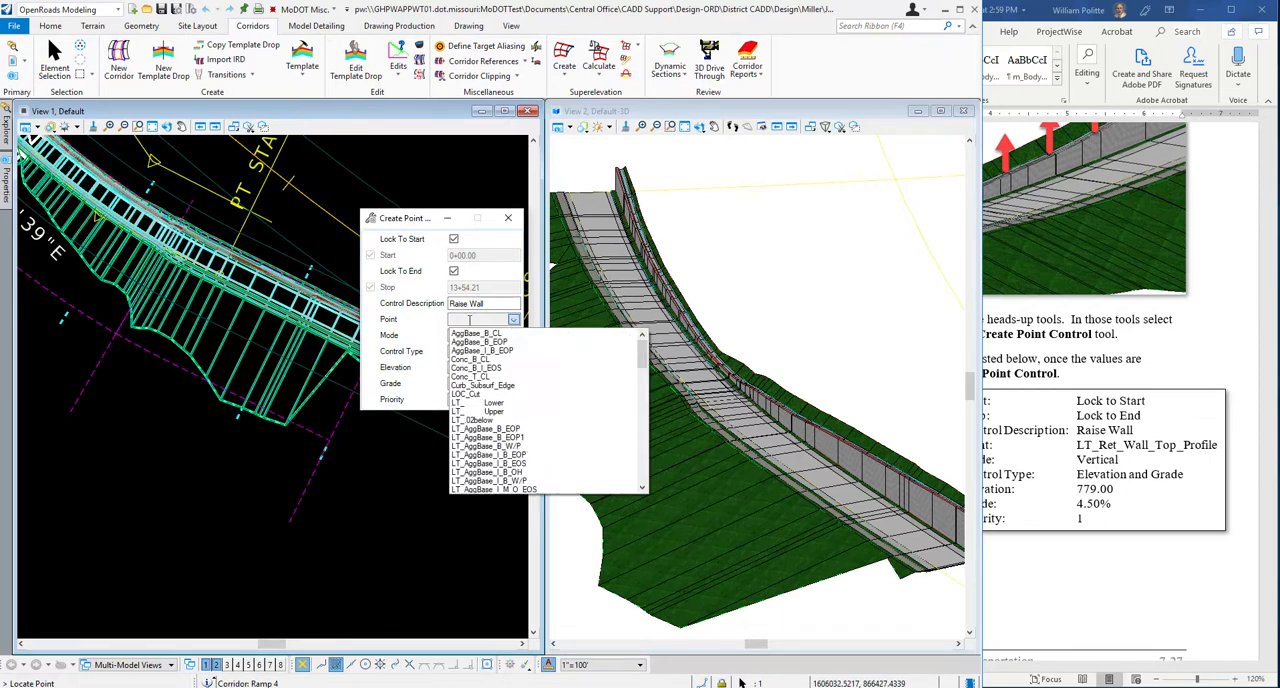
scroll(484, 419, down, 6)
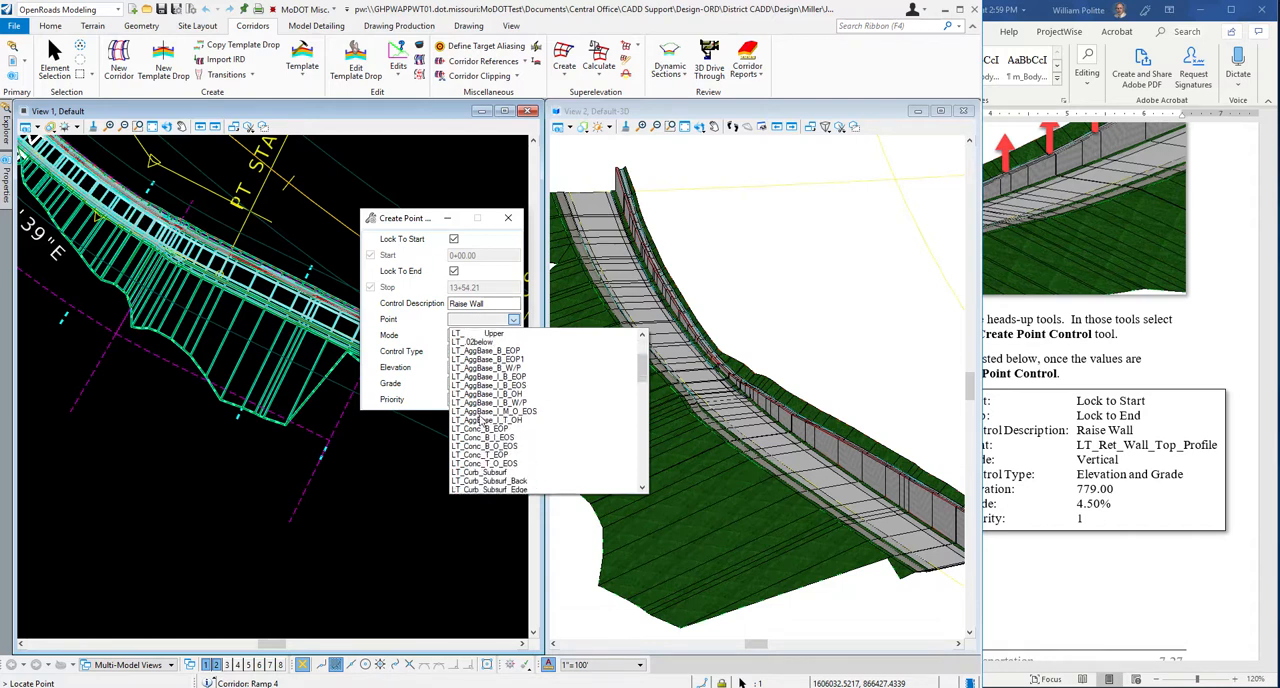
scroll(482, 420, down, 1)
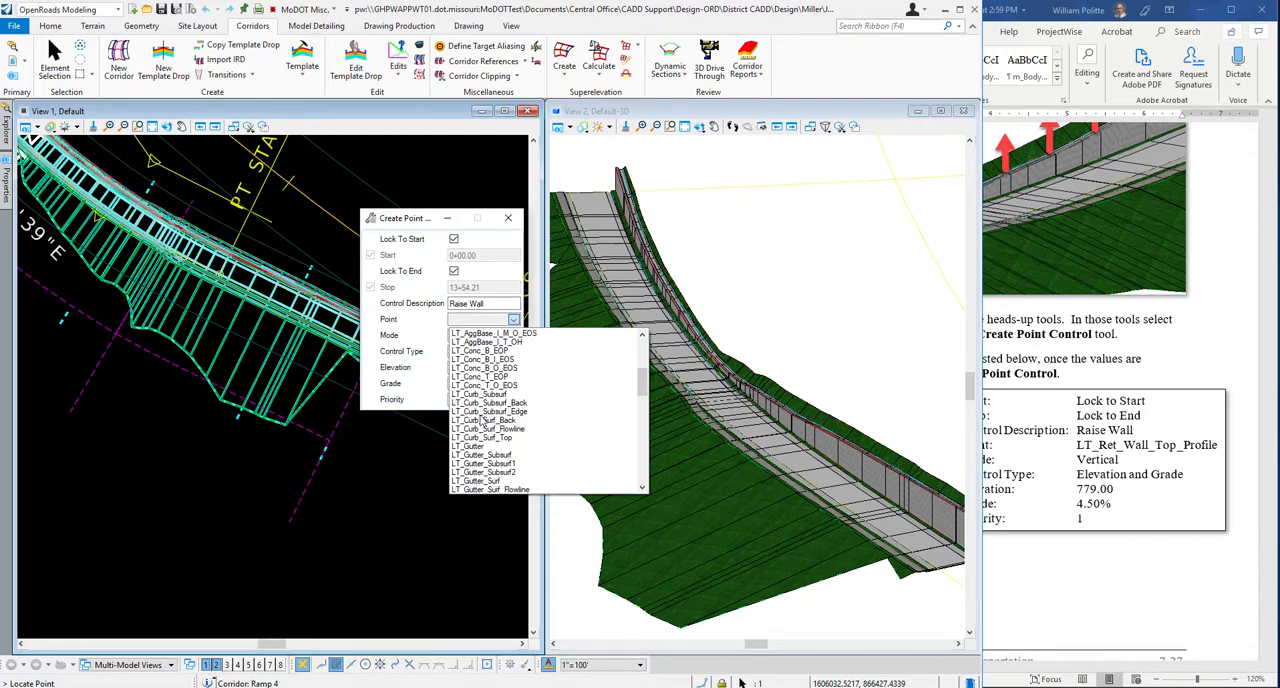
scroll(481, 419, down, 5)
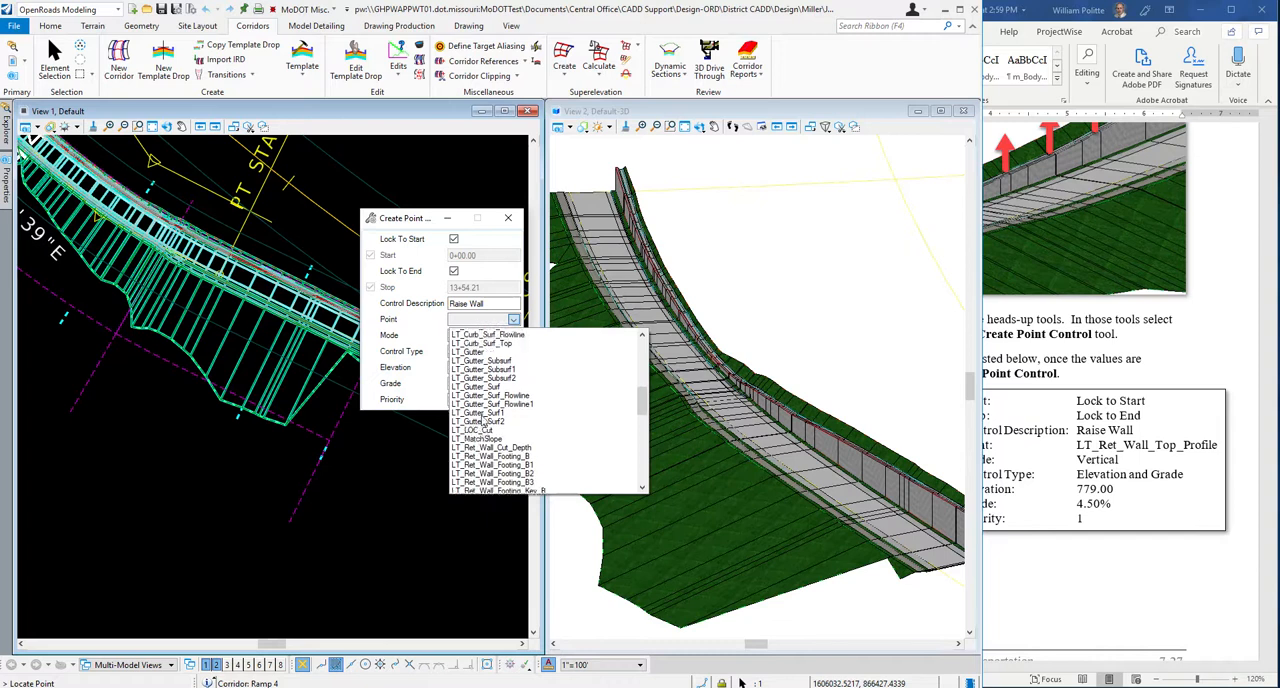
scroll(484, 440, down, 5)
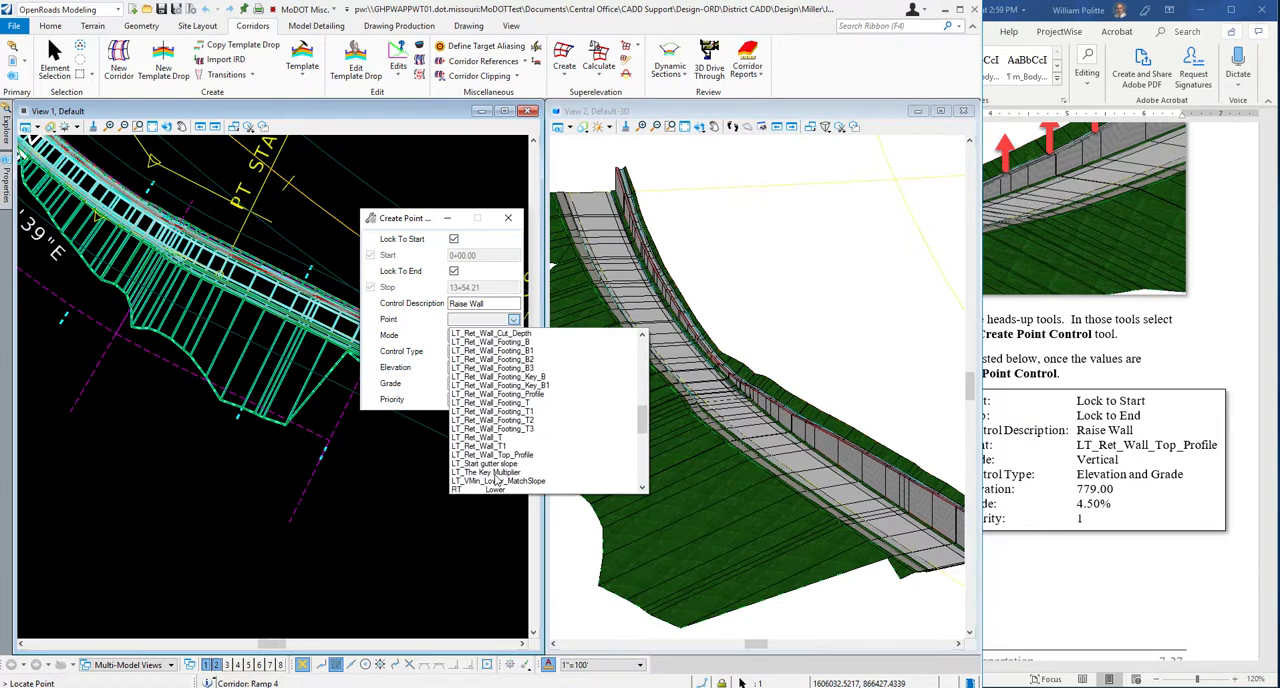
scroll(497, 475, down, 1)
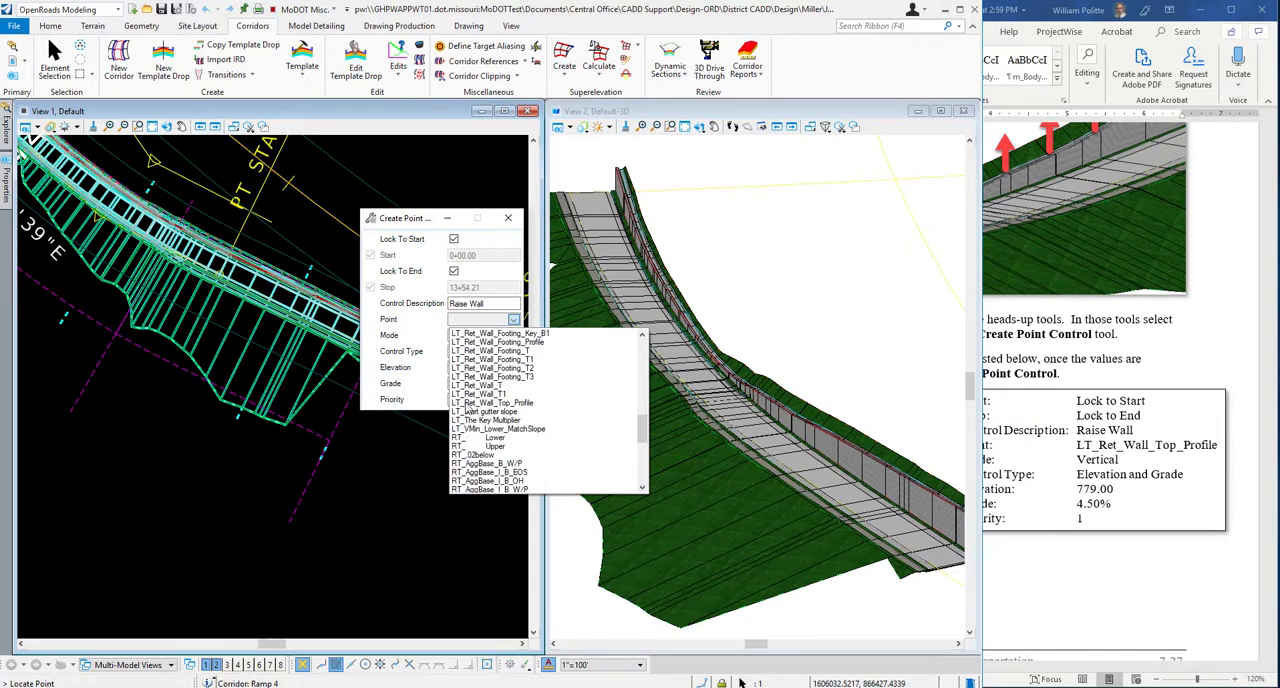
click(480, 402)
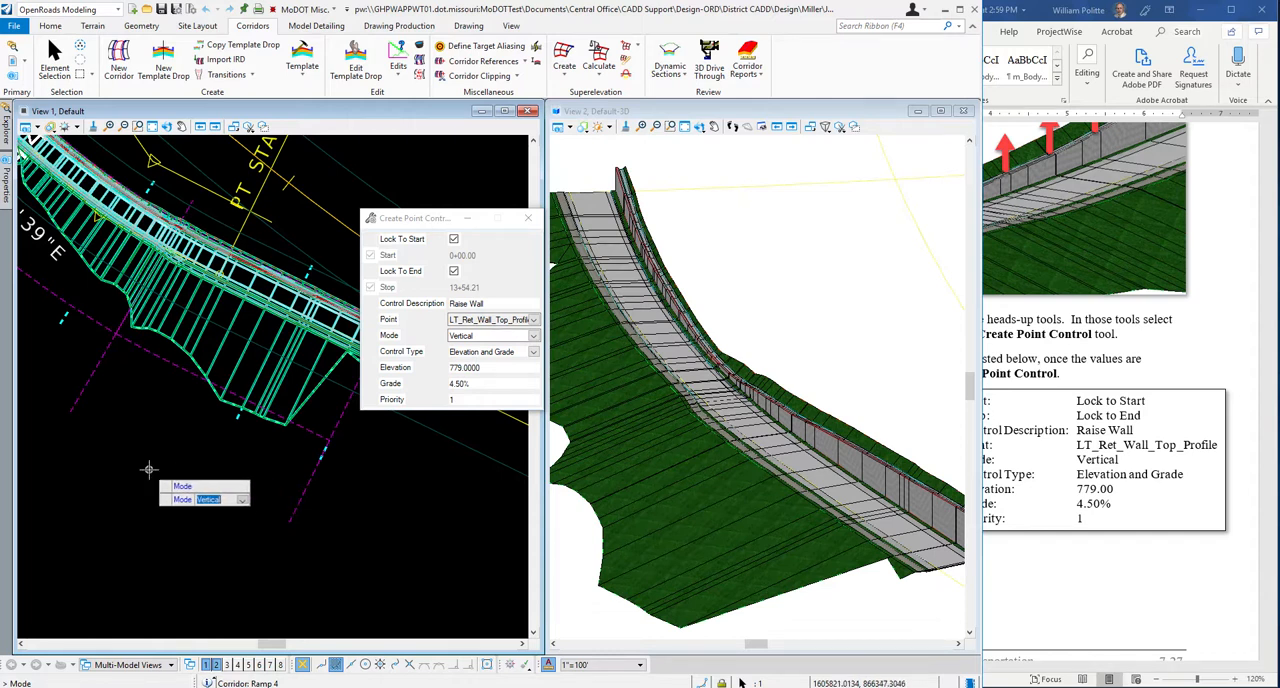
Accept the Vertical mode, Elevation and Grade type, elevation, grade and priority 1 to create the point control, and end the command.
click(147, 468)
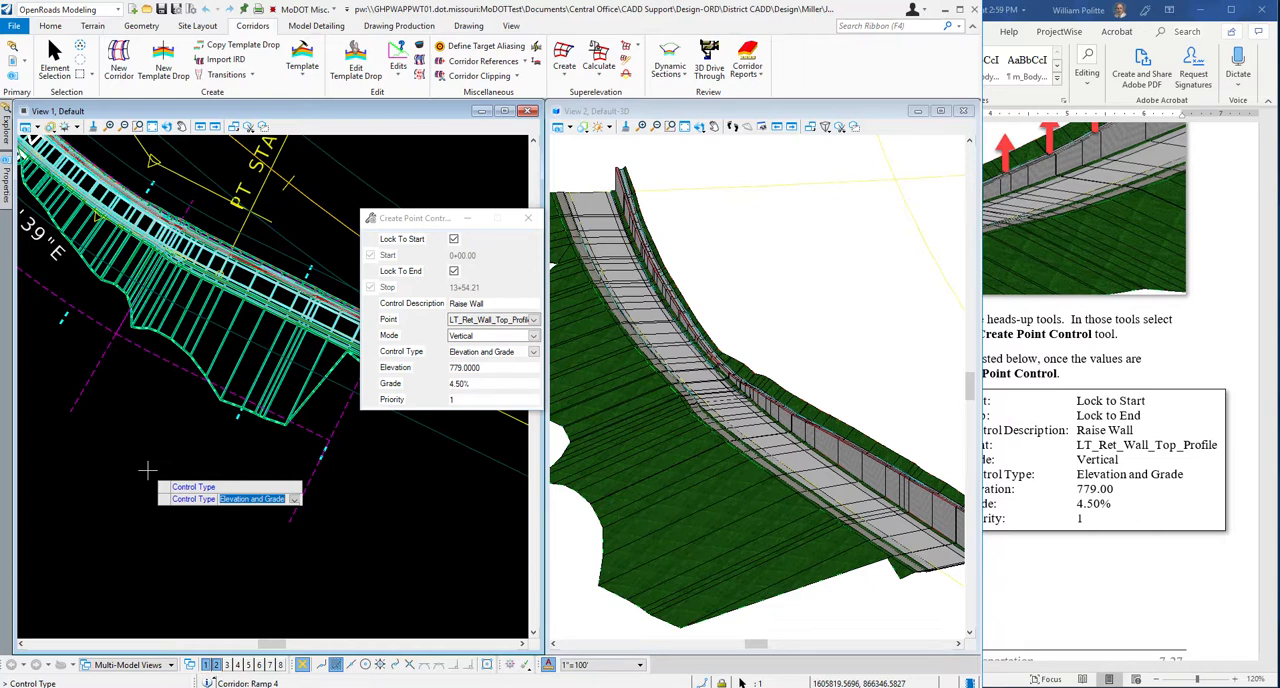
click(146, 469)
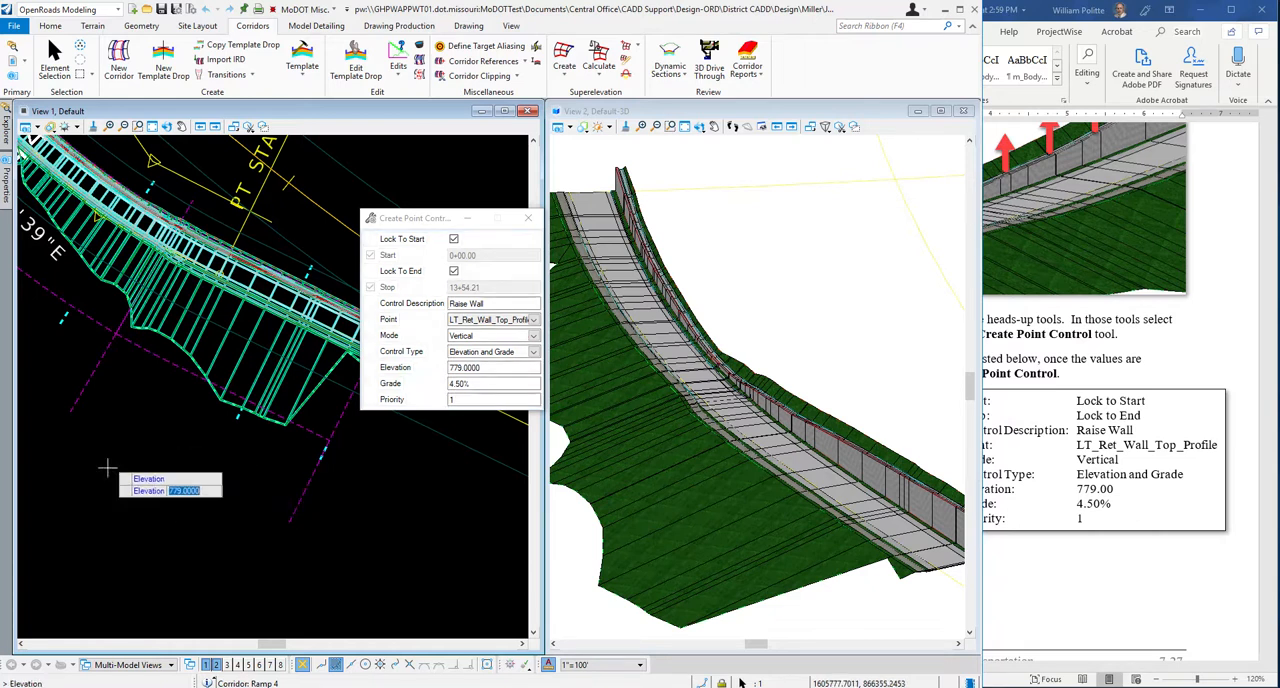
click(168, 469)
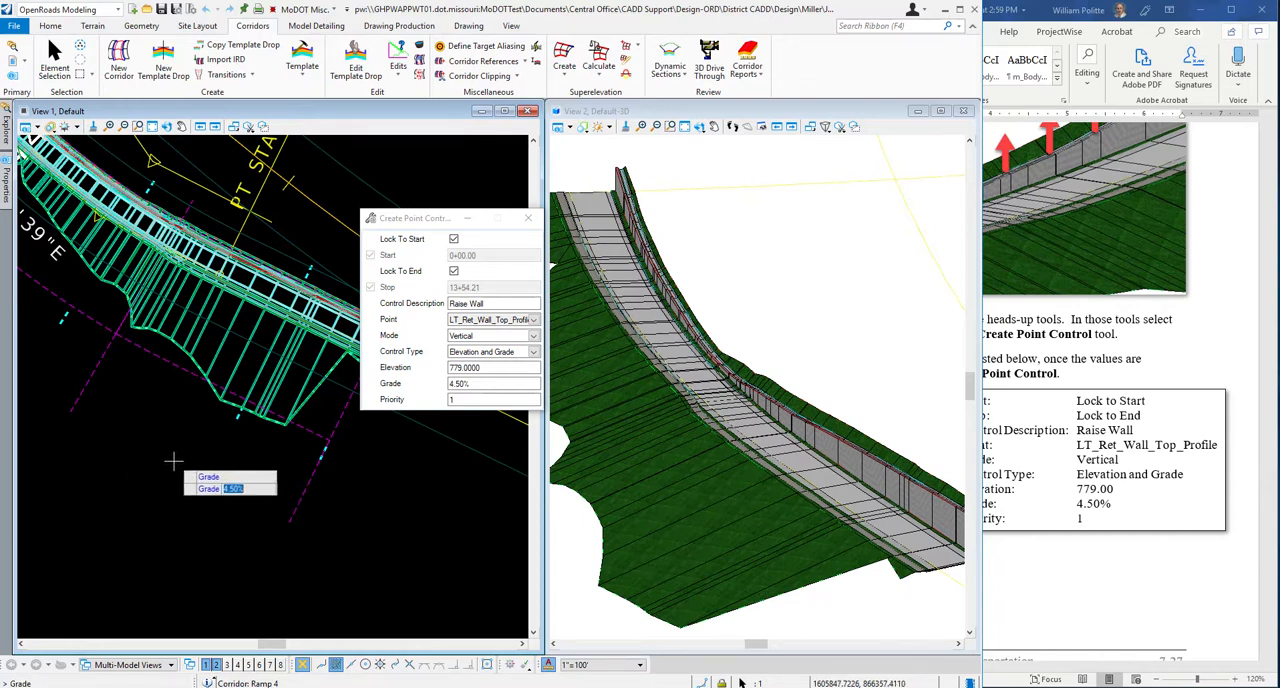
click(172, 469)
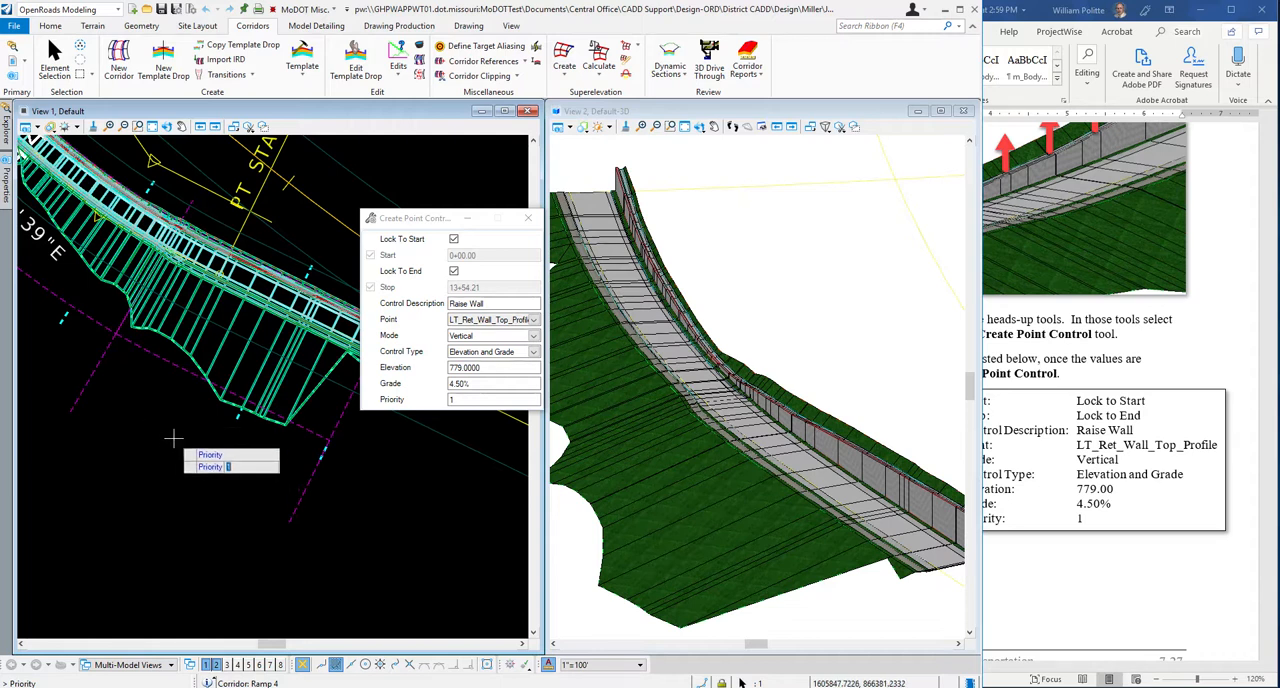
click(173, 438)
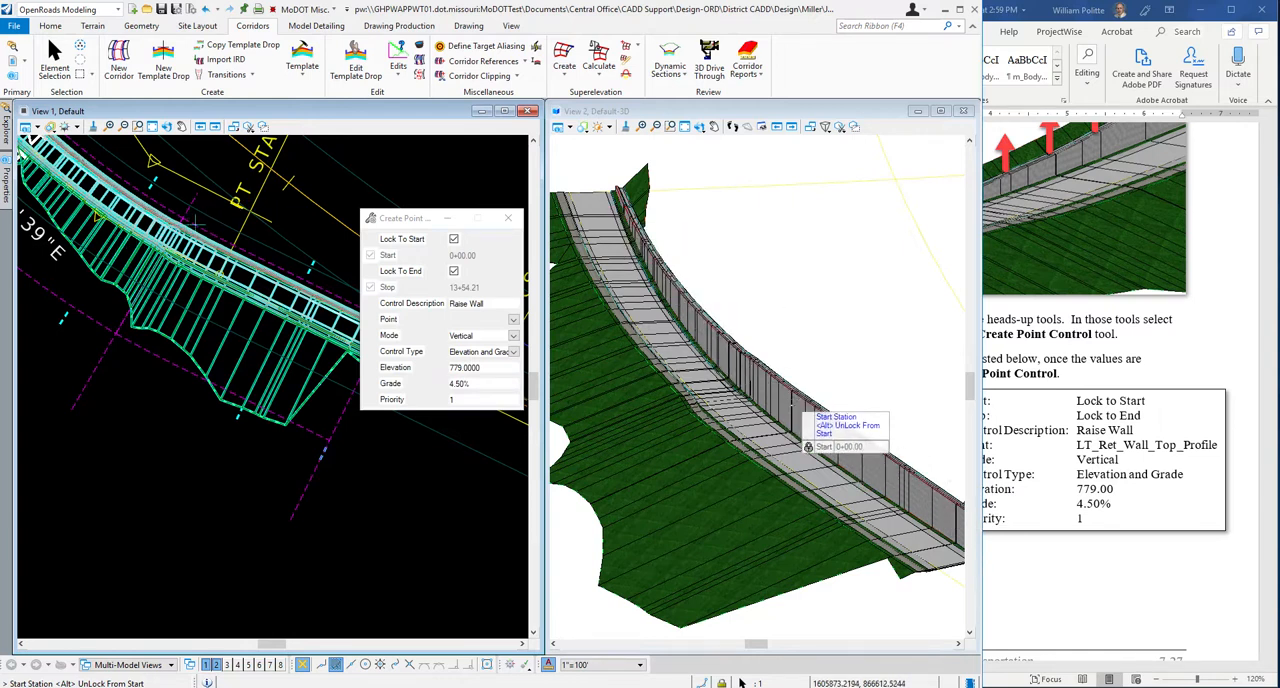
drag(416, 220, 384, 168)
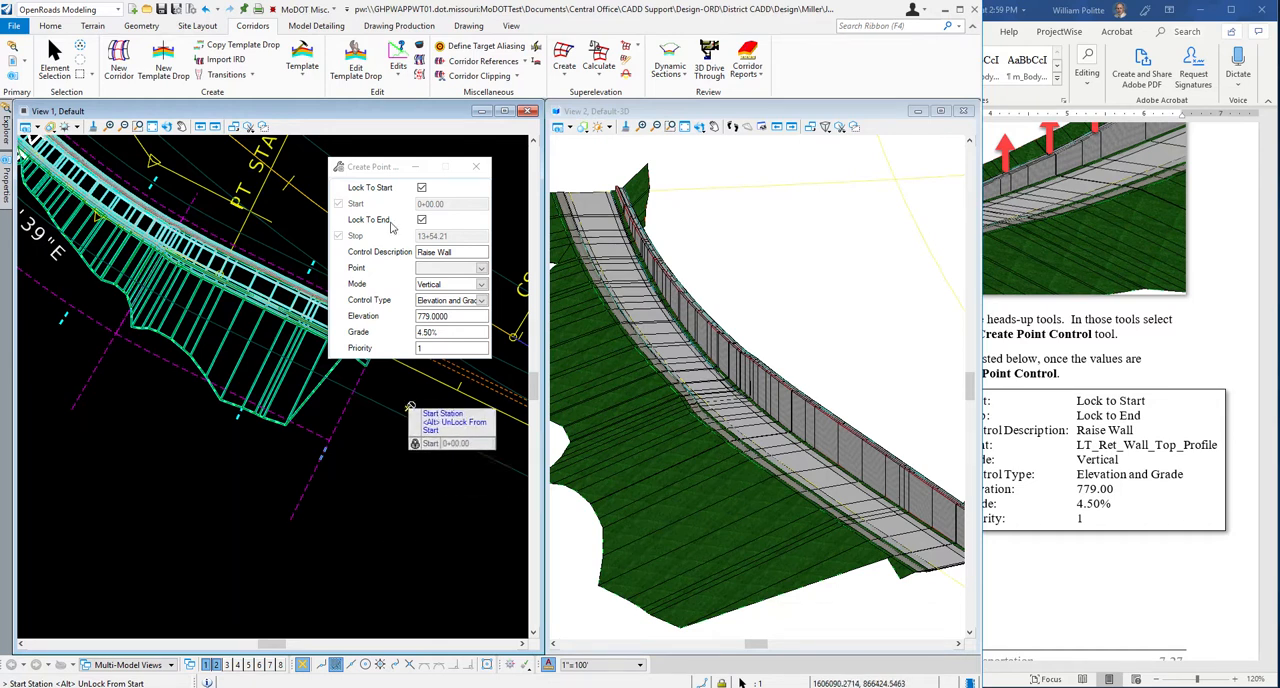
right_click(394, 494)
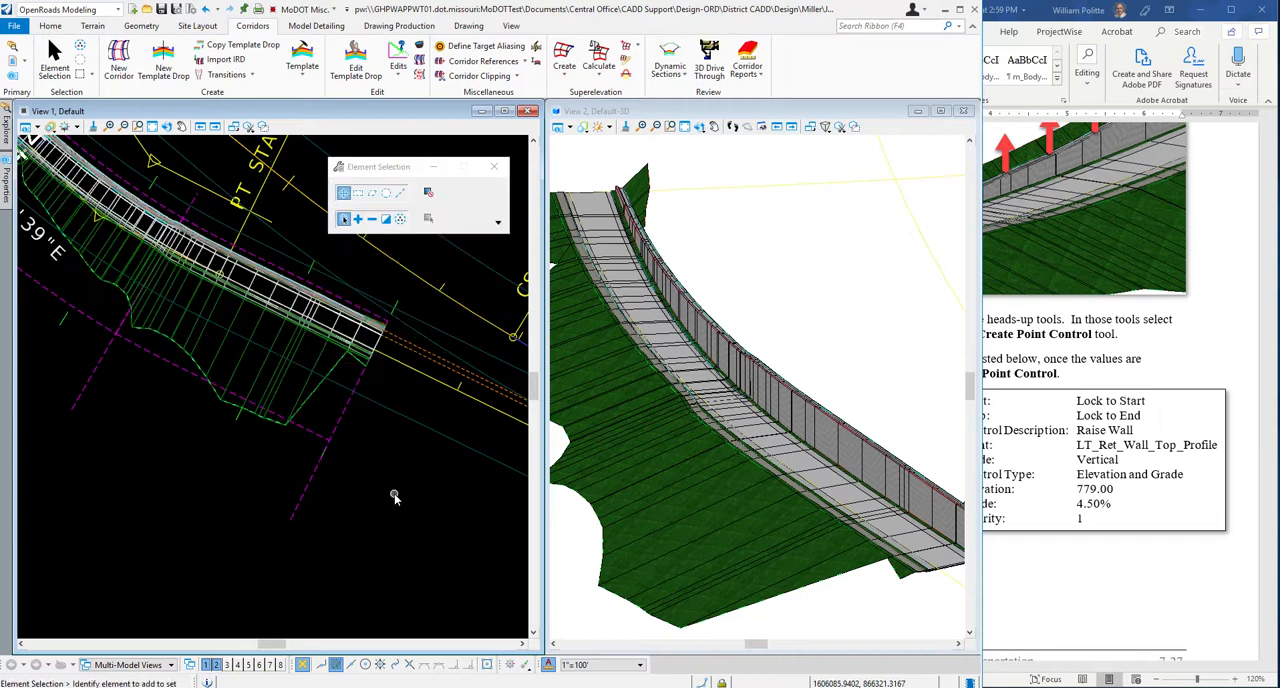
Switch to the Word guide and read step 5 on the Route 54 corridor file and its right fill slope.
click(1236, 371)
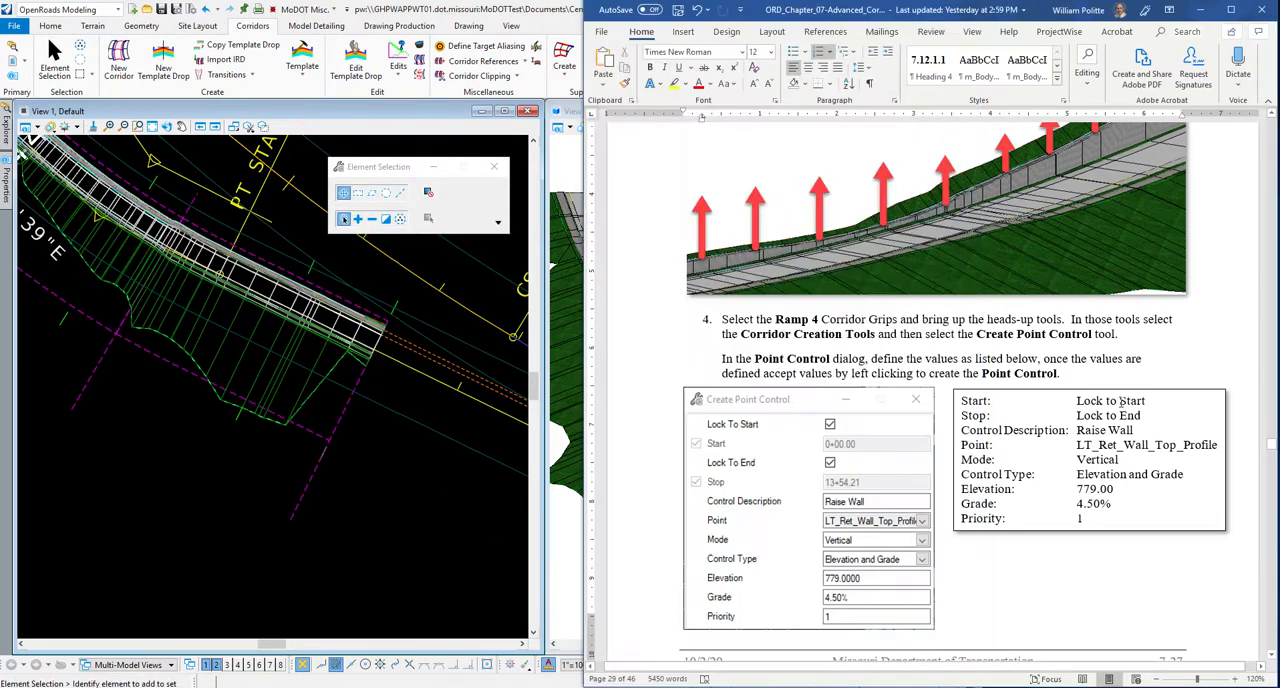
scroll(938, 399, down, 5)
scroll(938, 399, down, 3)
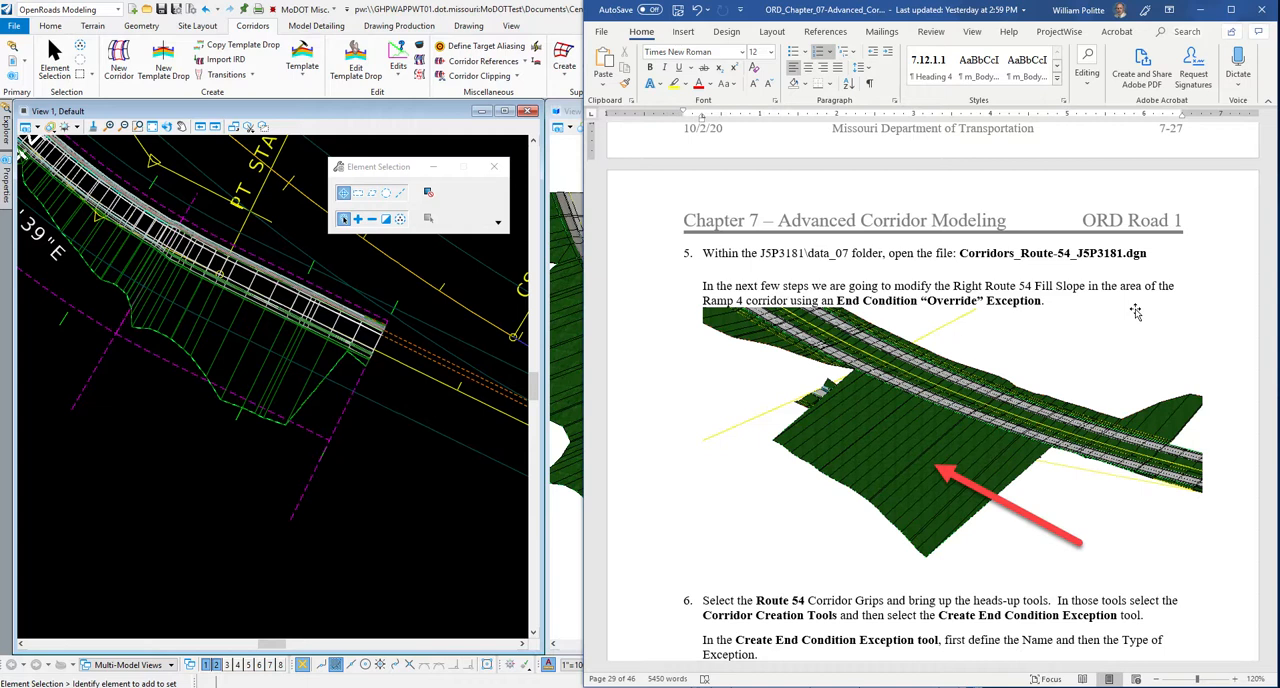
scroll(1210, 286, down, 1)
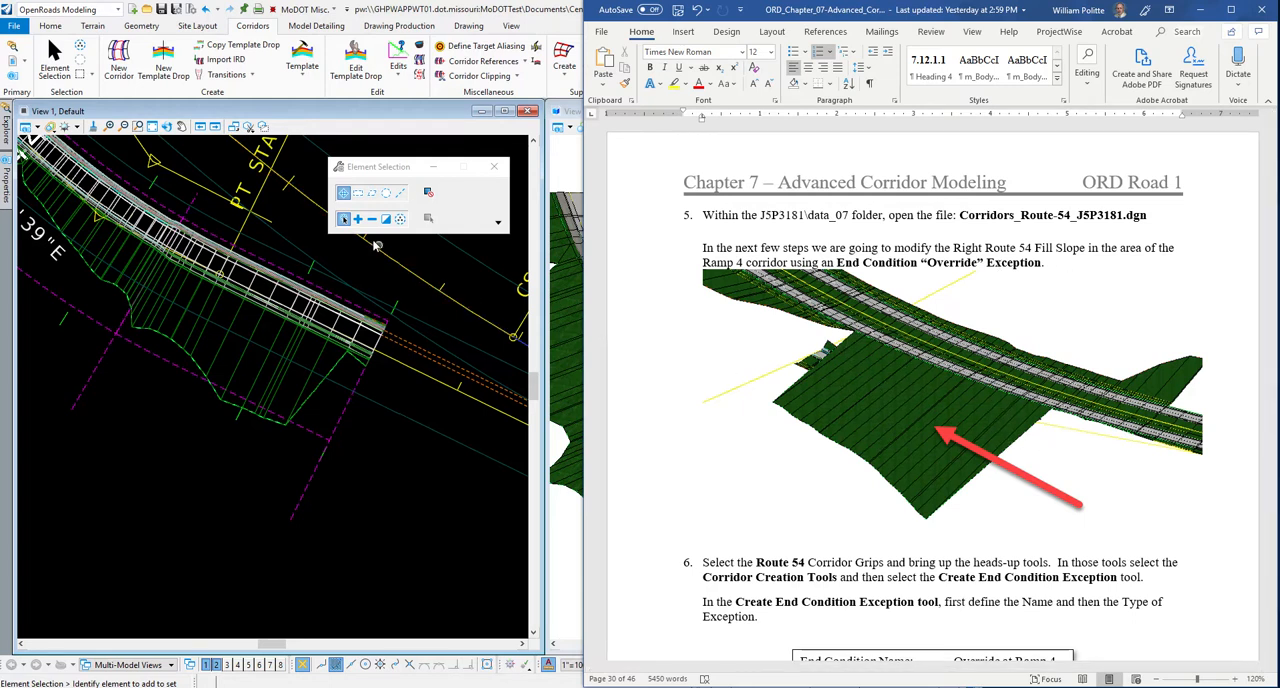
Switch to OpenRoads, open Corridors_Route-54_J5P3181.dgn from the data-7 folder, and check in J5P3181.itl and the Ramp 4 corridor file.
click(301, 229)
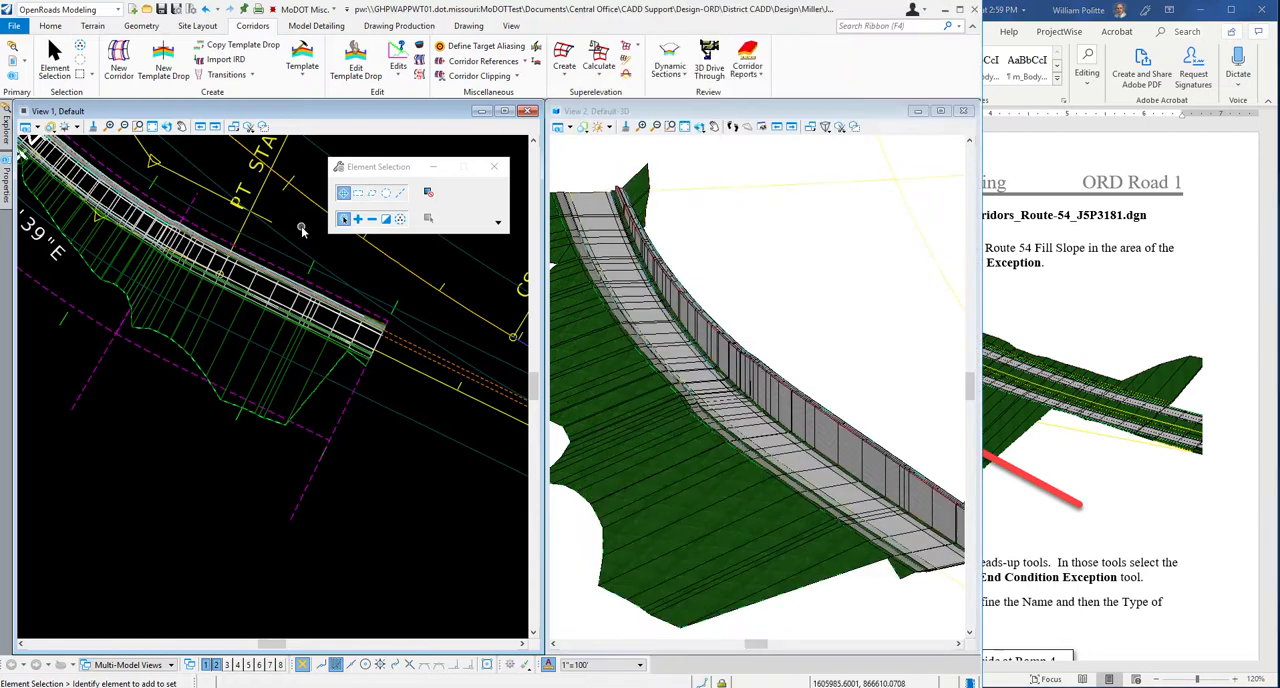
click(14, 25)
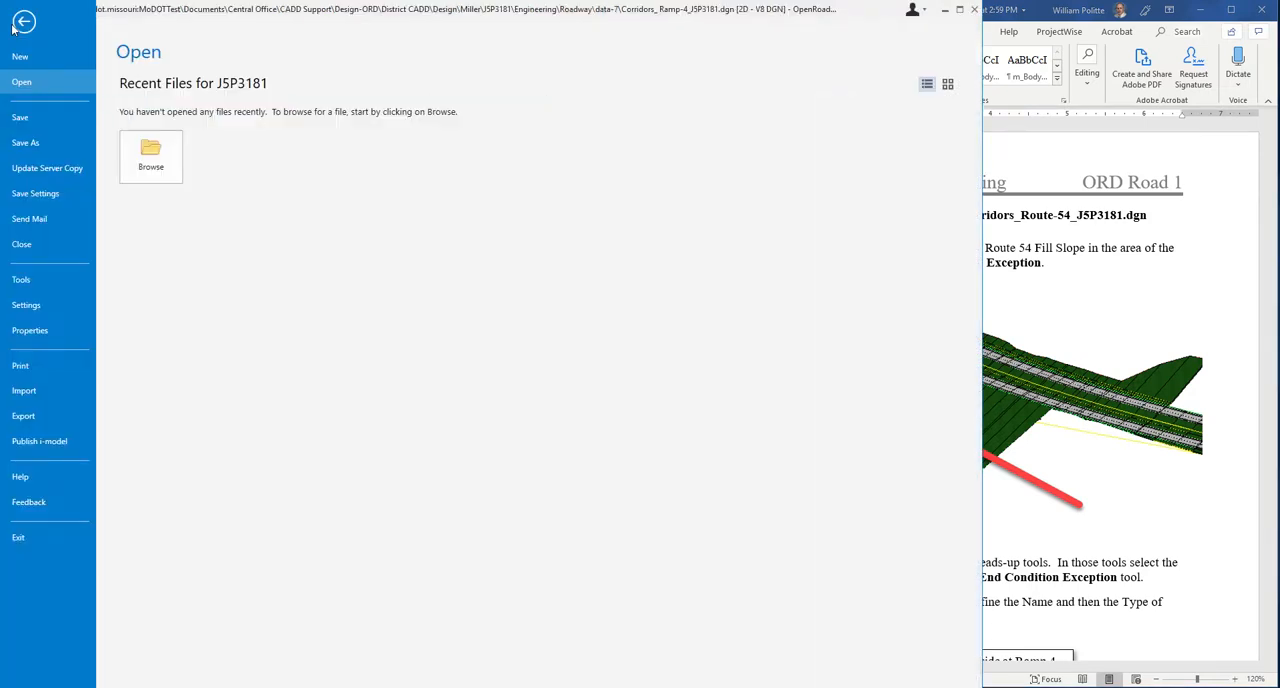
click(165, 167)
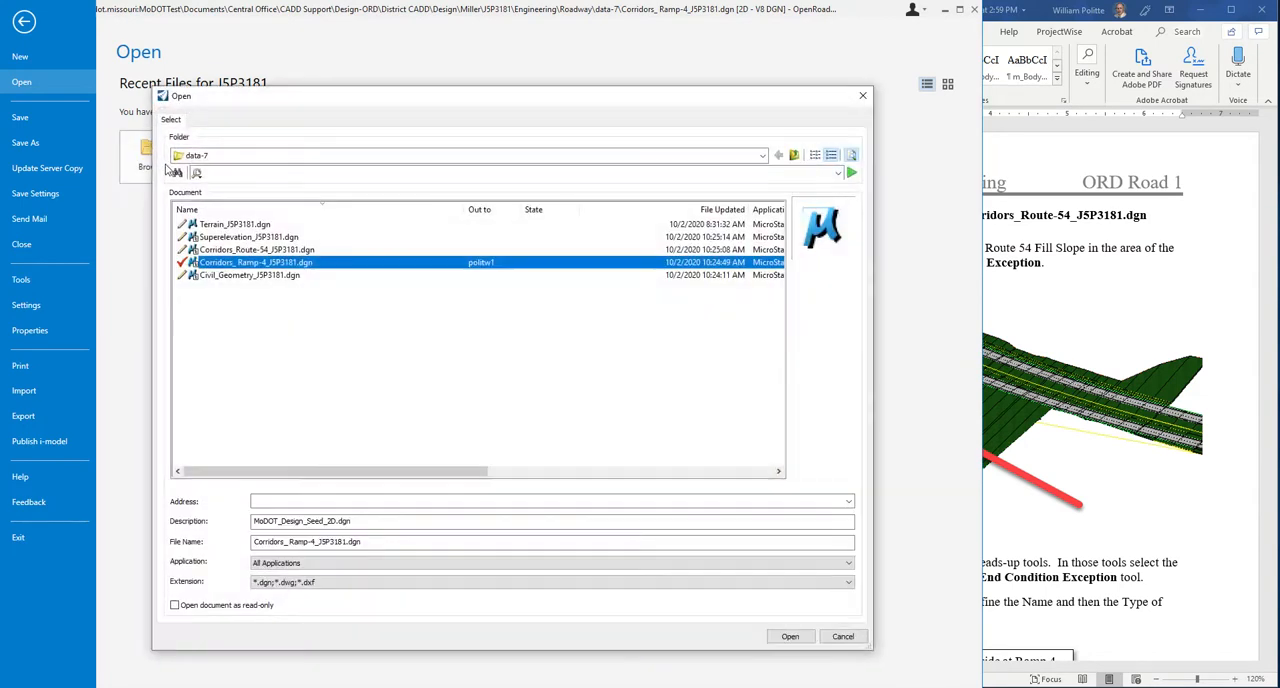
click(250, 249)
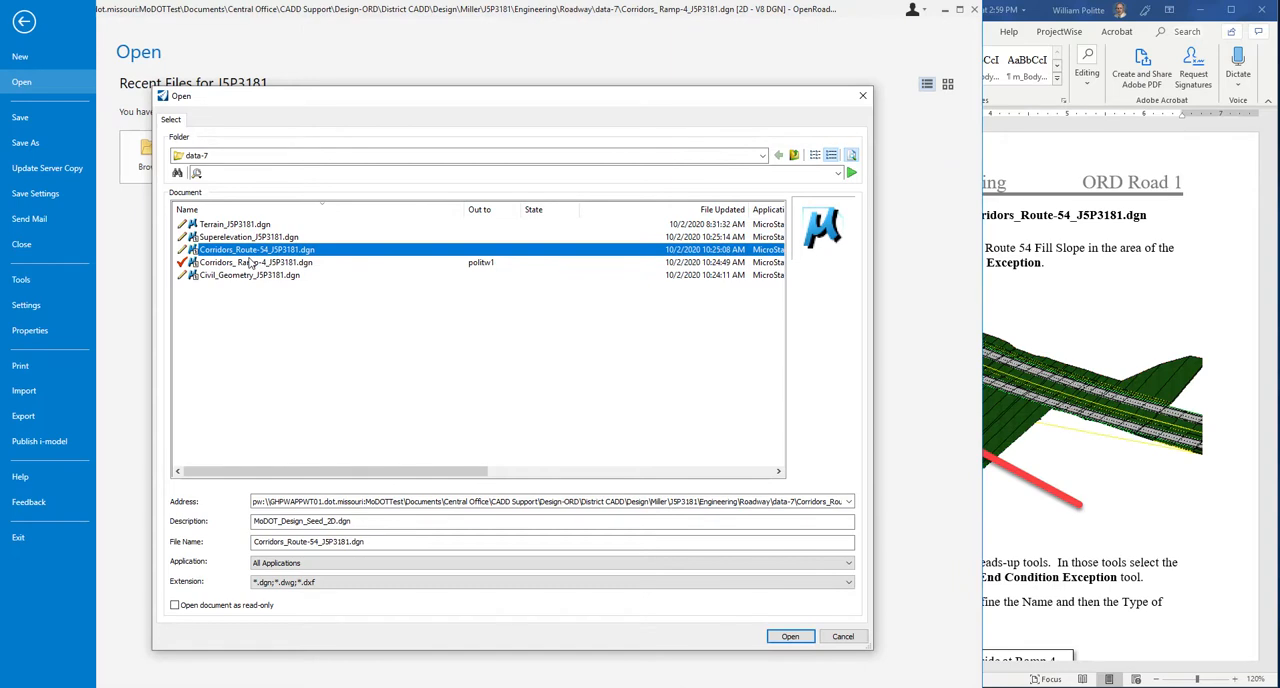
click(790, 637)
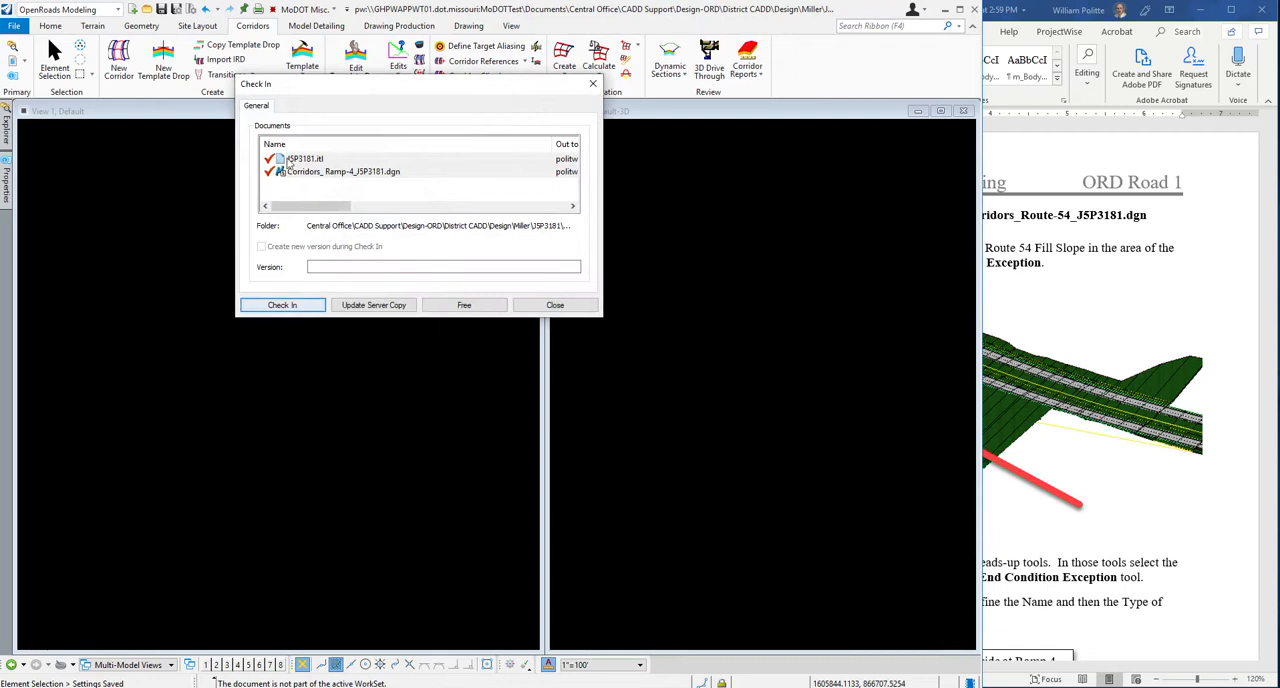
click(287, 306)
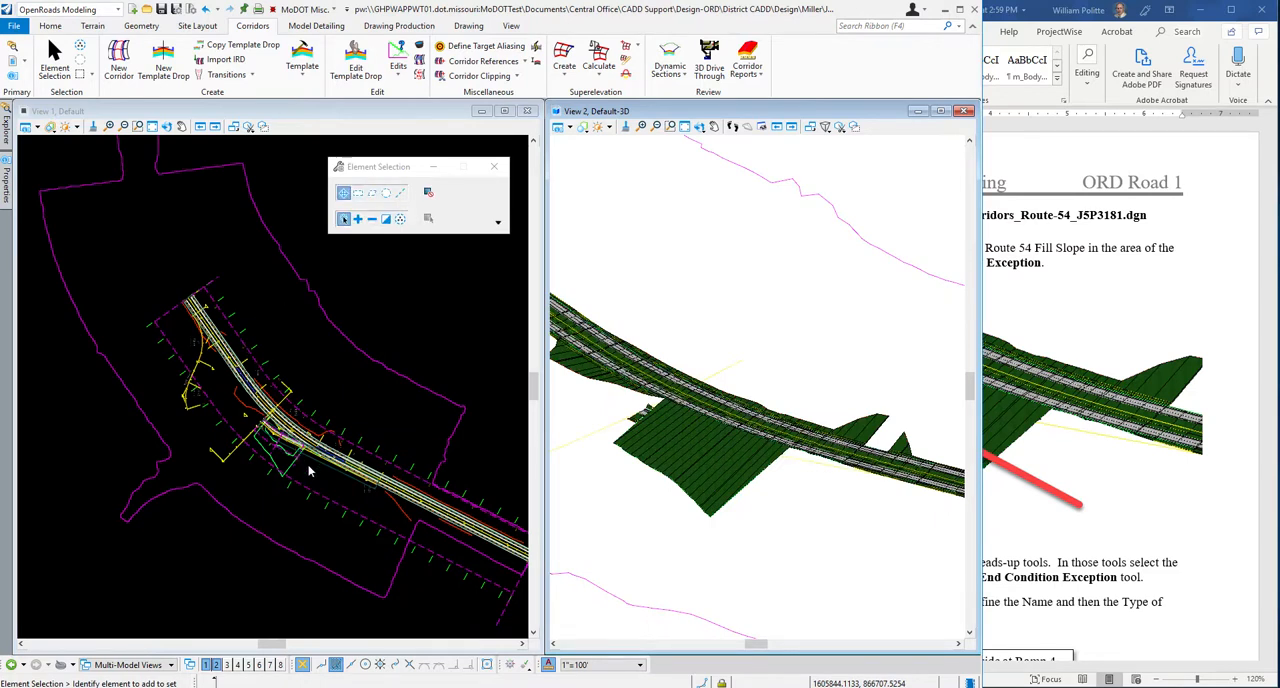
Examine the Ramp 4 area of the Route 54 corridor in plan and its right fill slope in 3D.
scroll(310, 471, up, 1)
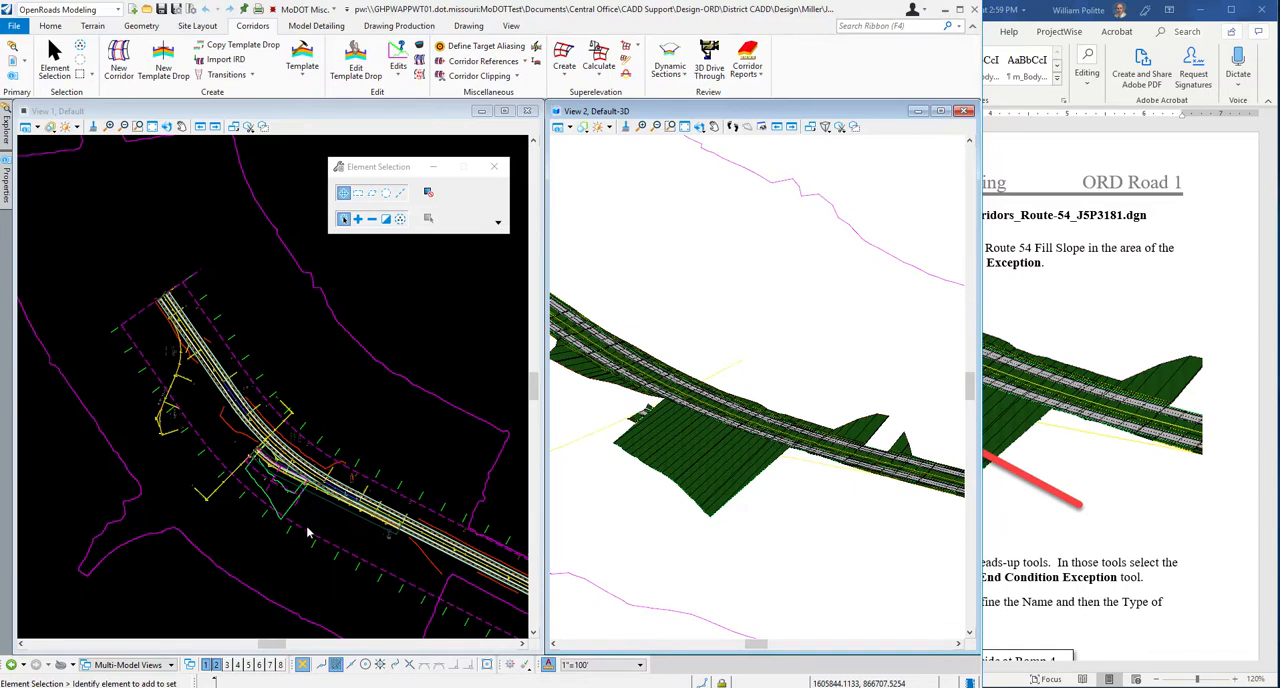
scroll(322, 552, up, 2)
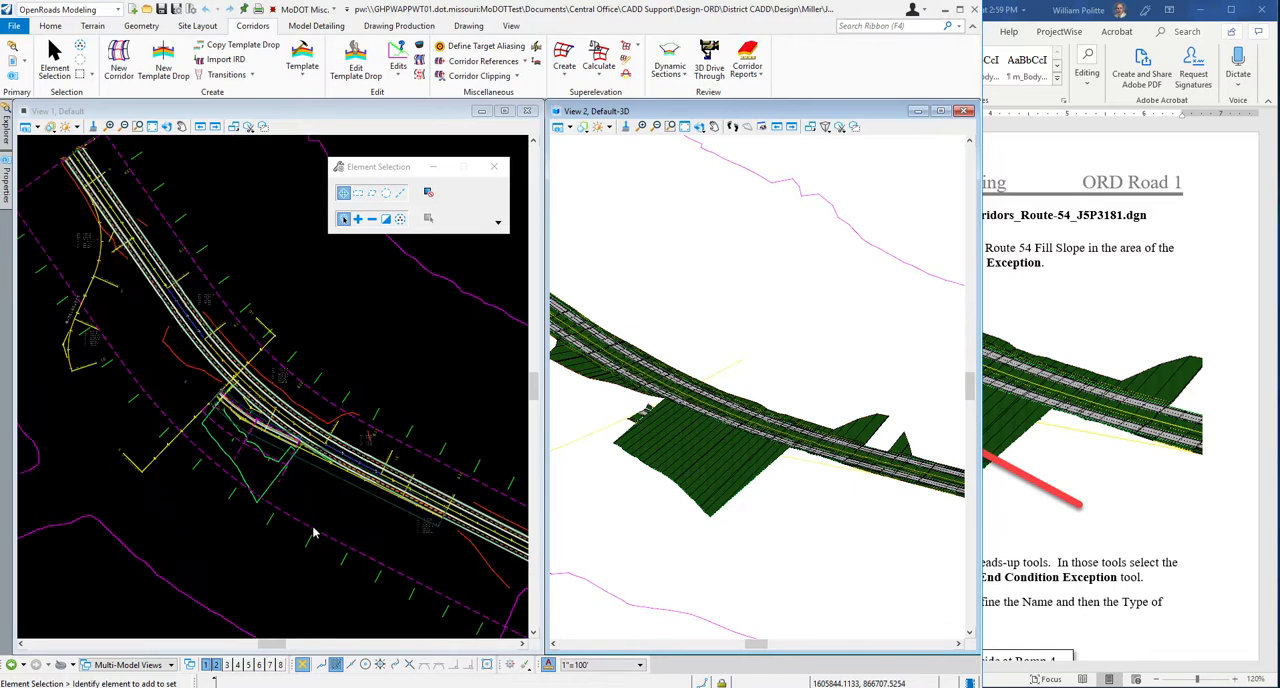
scroll(305, 510, up, 1)
scroll(245, 428, up, 1)
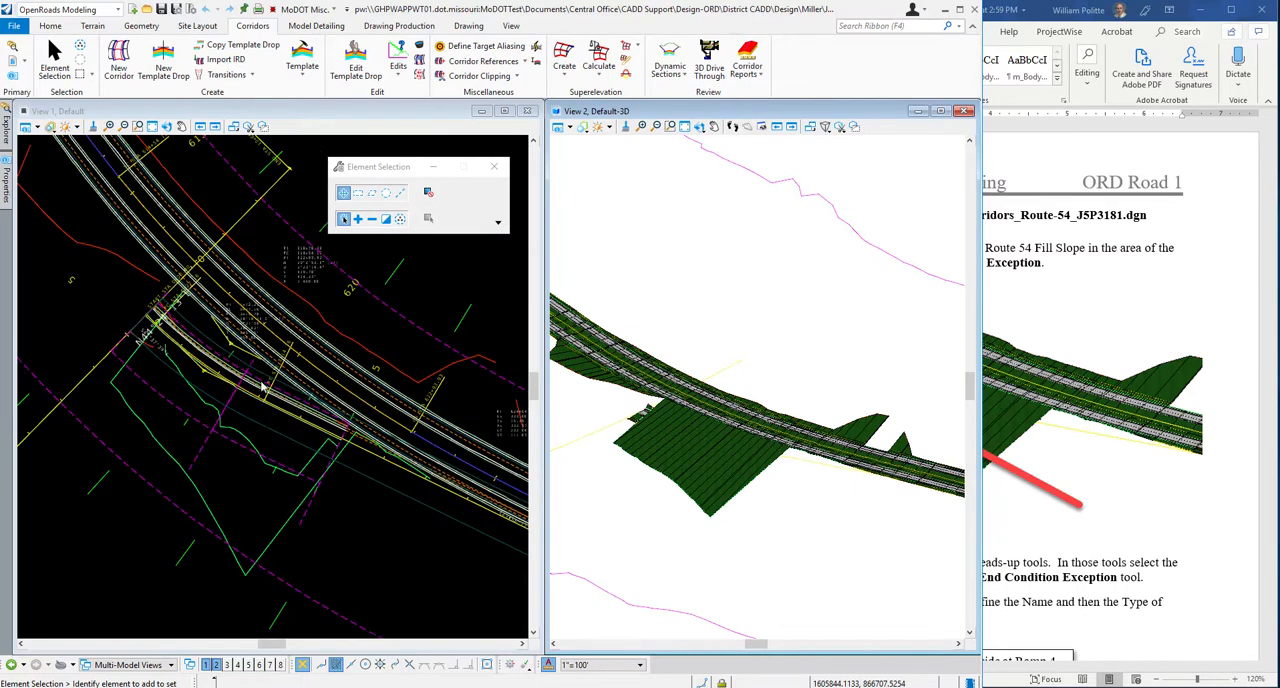
scroll(262, 385, up, 2)
scroll(272, 377, down, 1)
scroll(300, 364, down, 1)
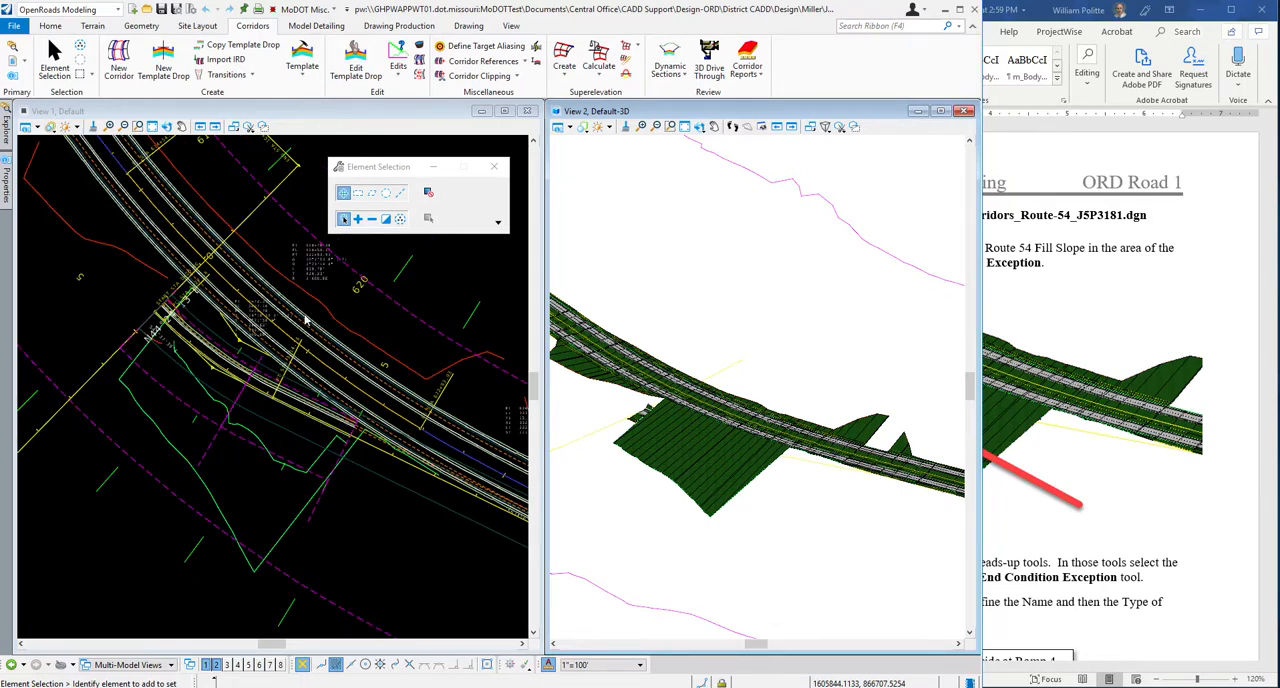
scroll(807, 437, down, 3)
scroll(767, 435, up, 4)
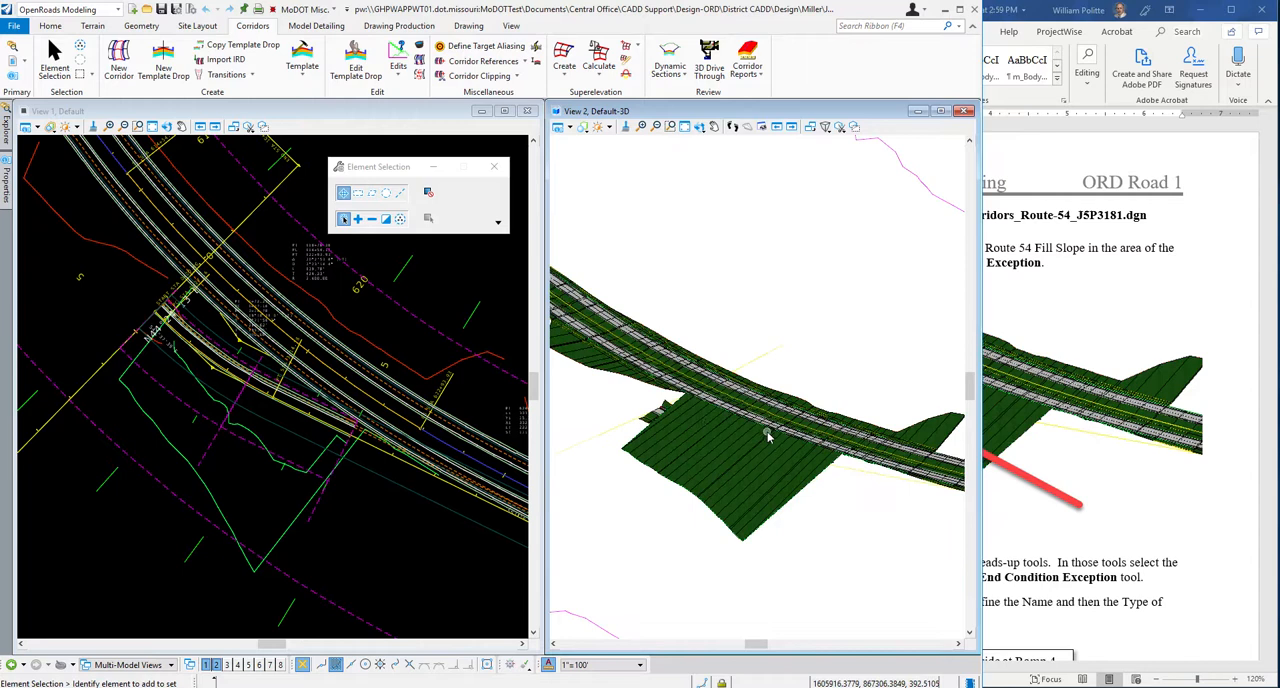
scroll(766, 435, up, 2)
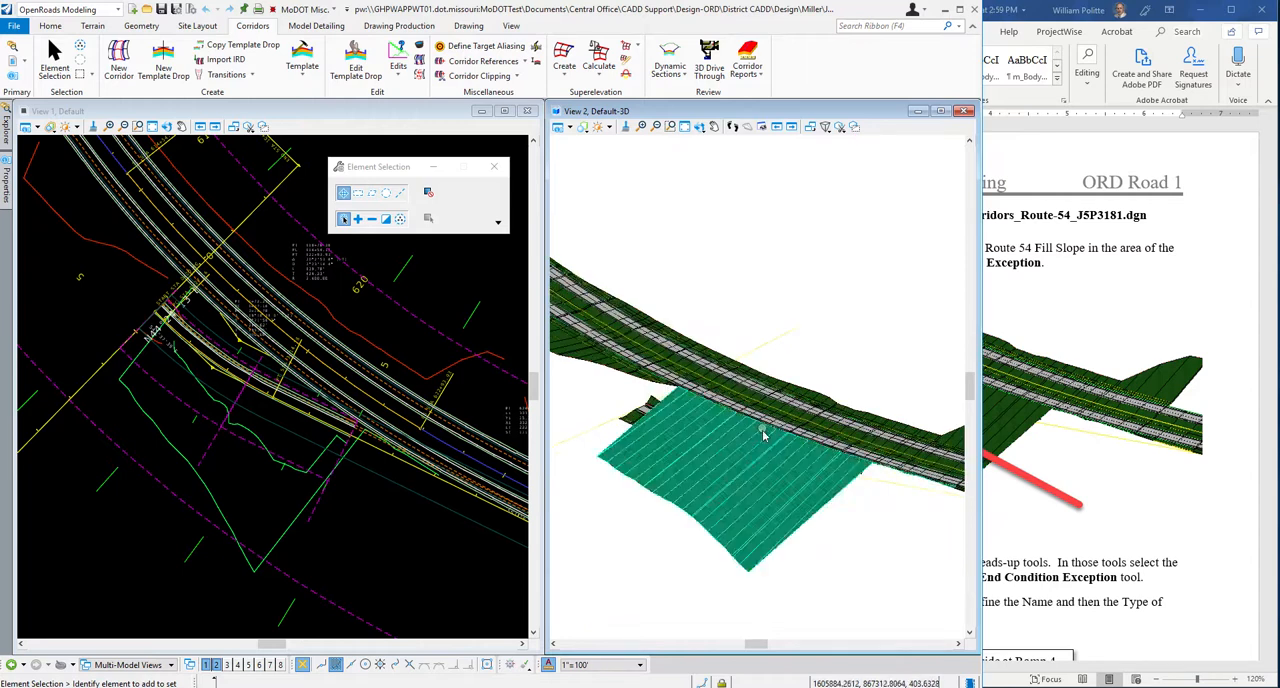
scroll(762, 432, up, 1)
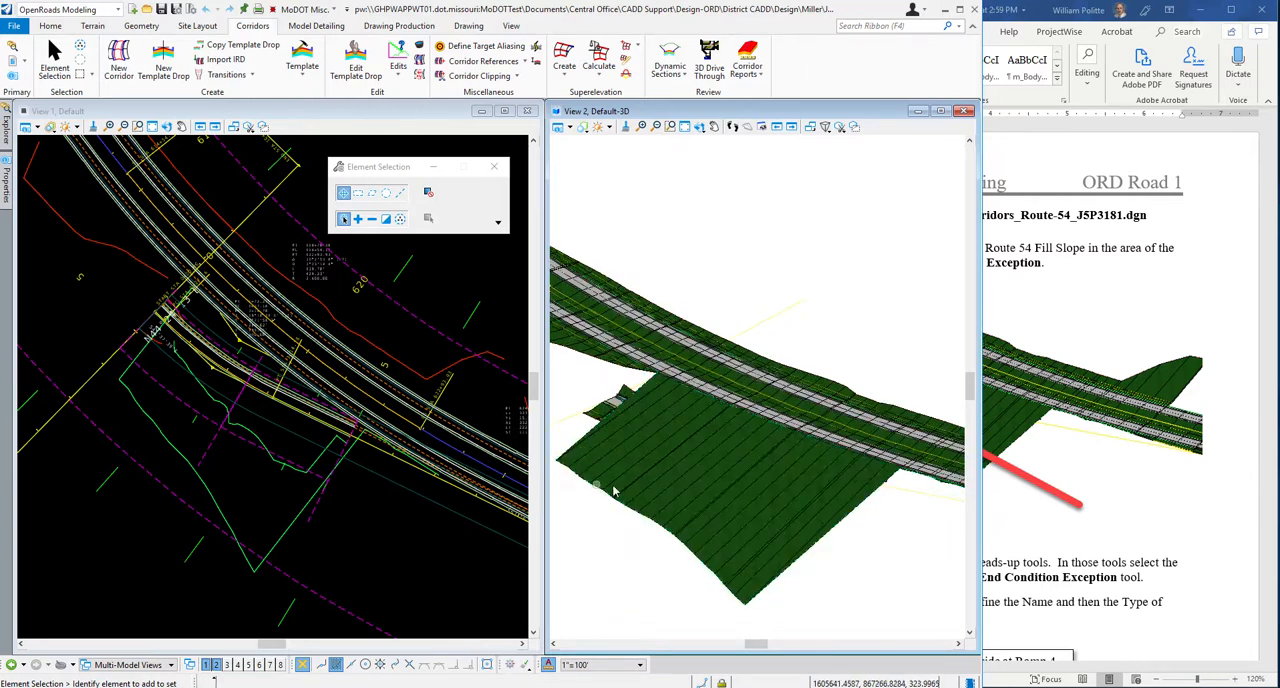
Switch to the Word guide and read step 6 on the end condition exception's name and type.
click(1209, 488)
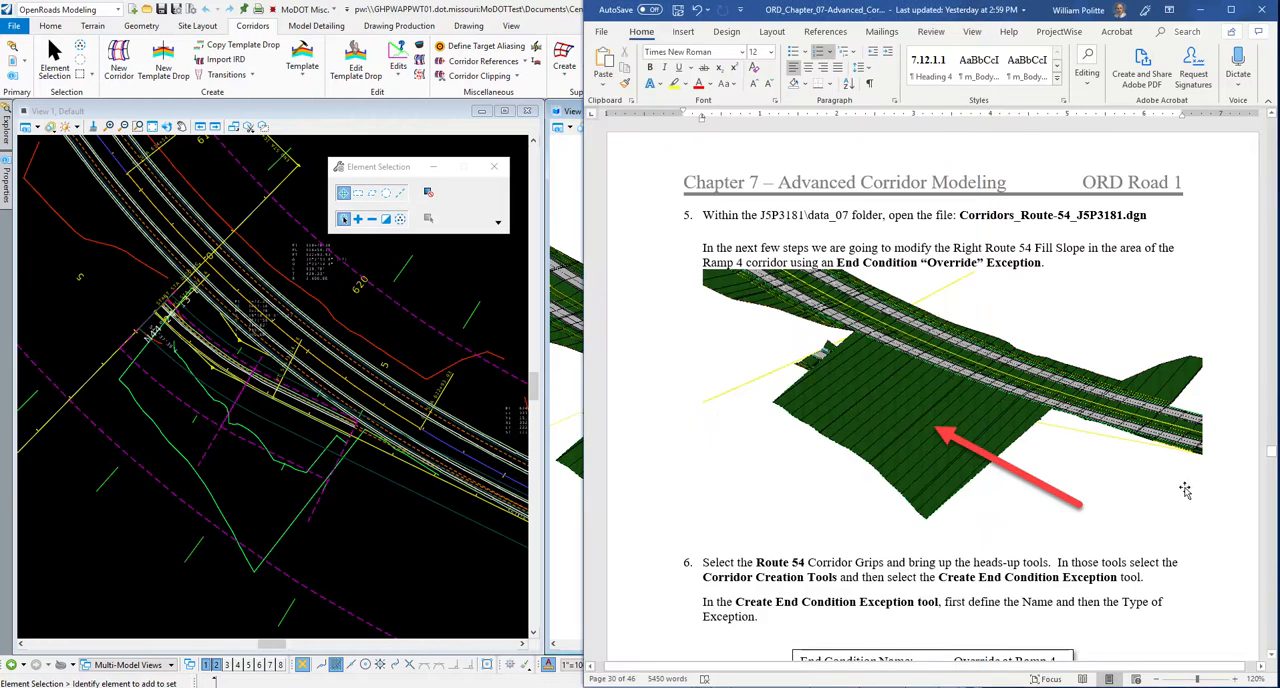
scroll(710, 371, down, 3)
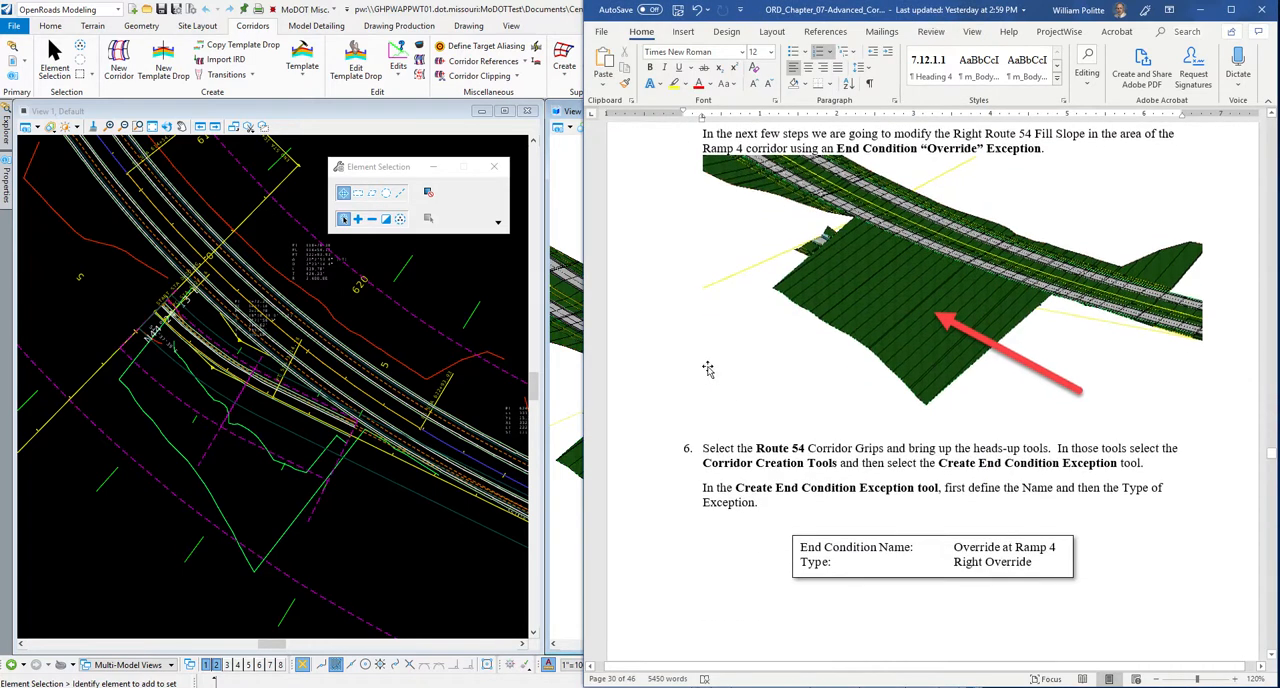
scroll(710, 371, down, 4)
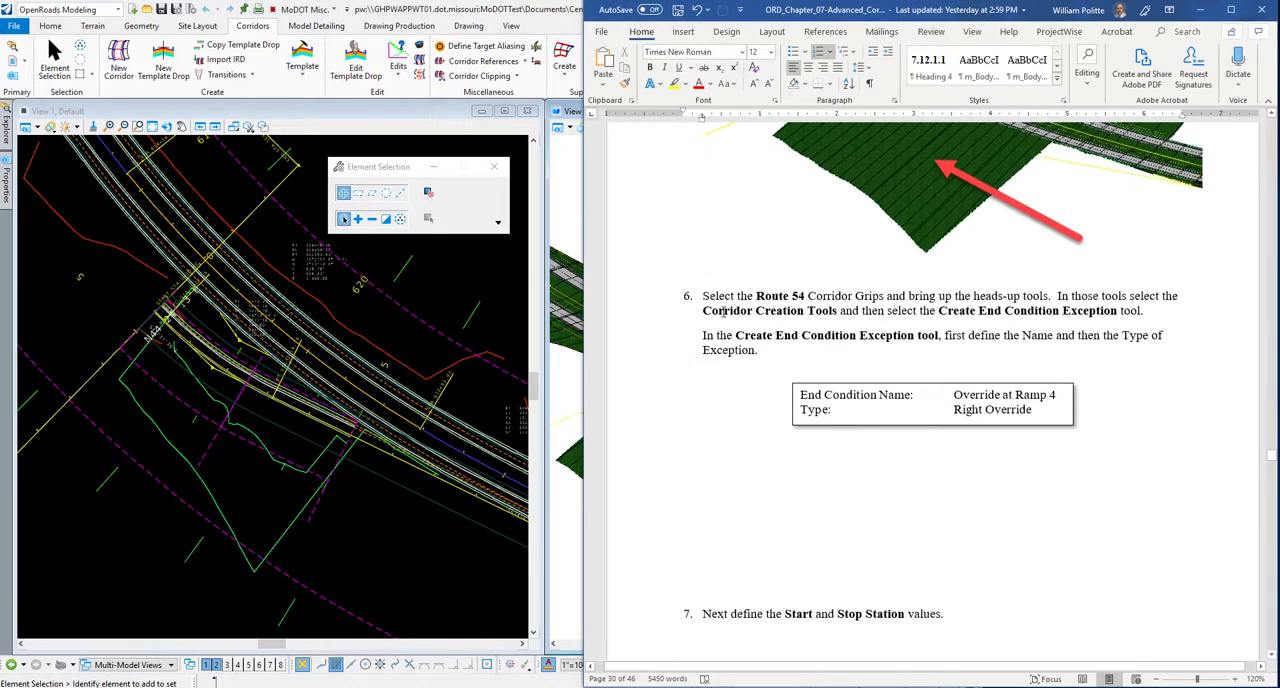
scroll(722, 312, down, 3)
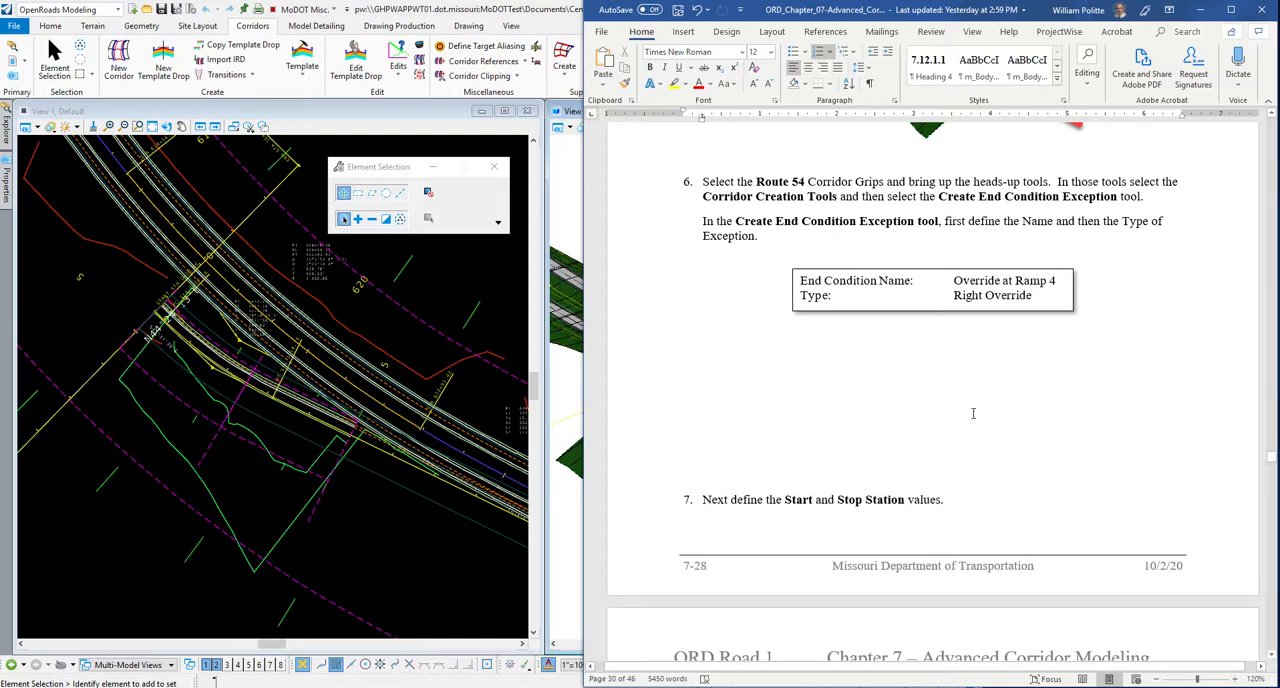
scroll(971, 414, down, 5)
scroll(974, 409, up, 6)
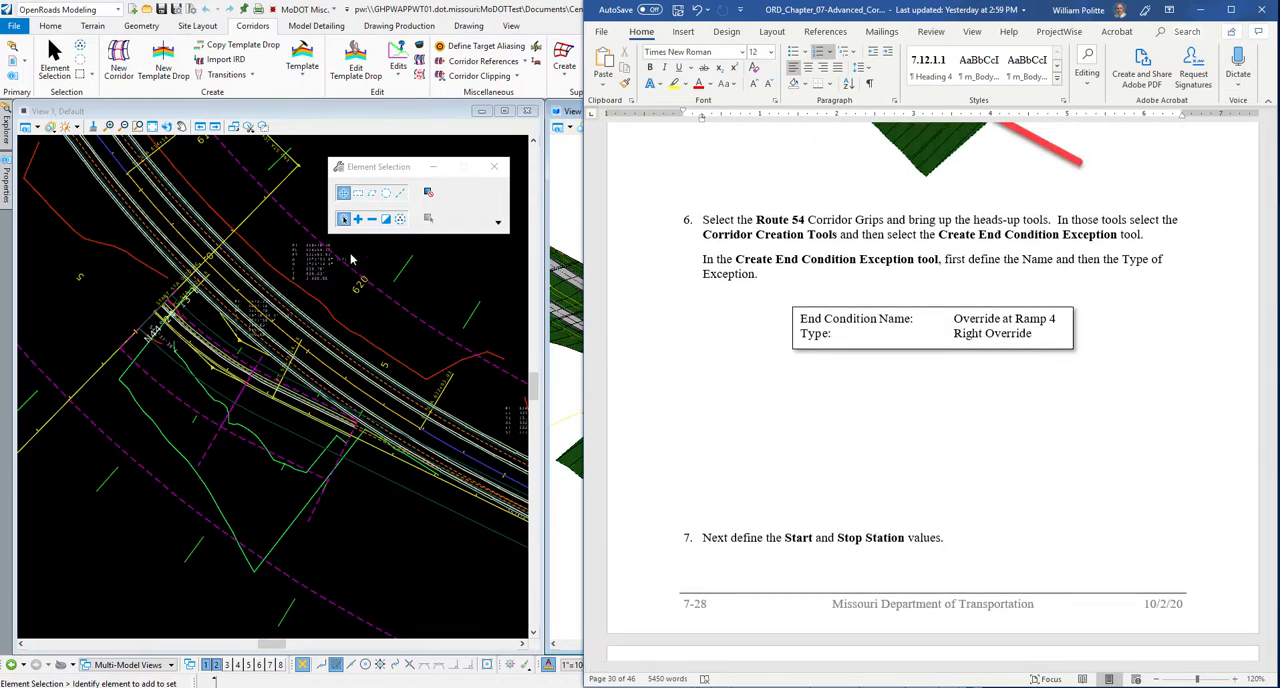
Switch to OpenRoads, select the Route 54 corridor in the plan view, and start Create End Condition Exception for it.
click(362, 258)
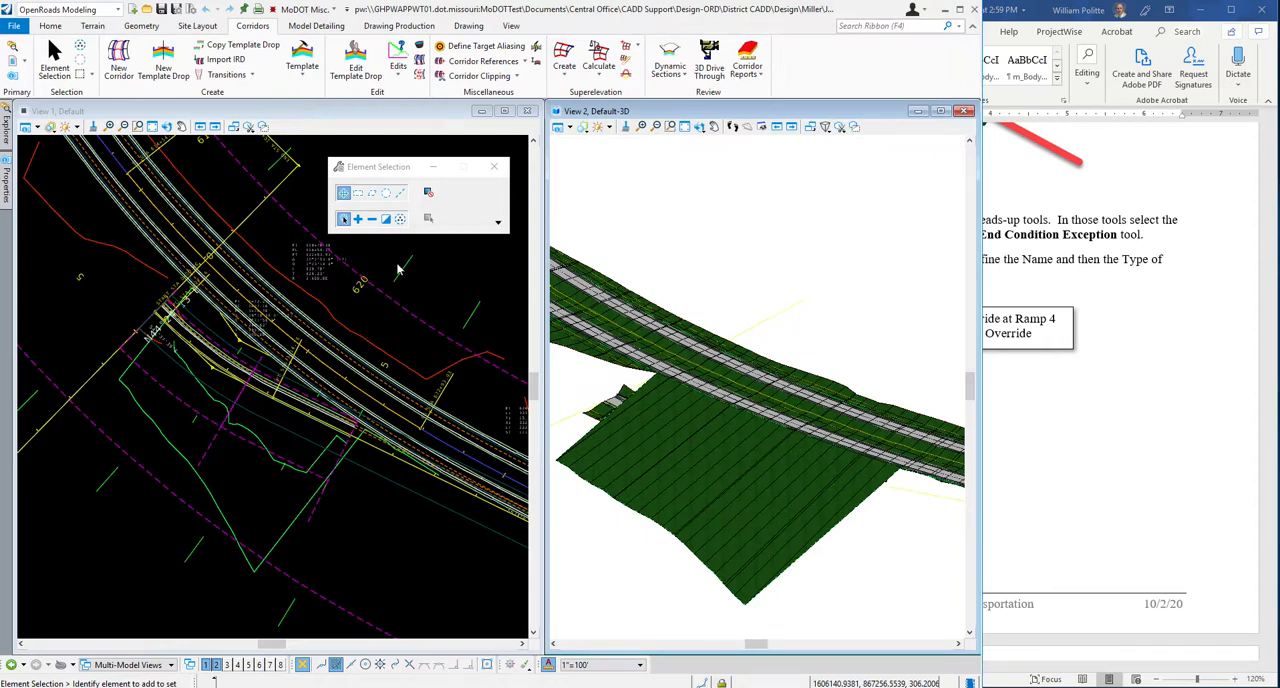
click(388, 258)
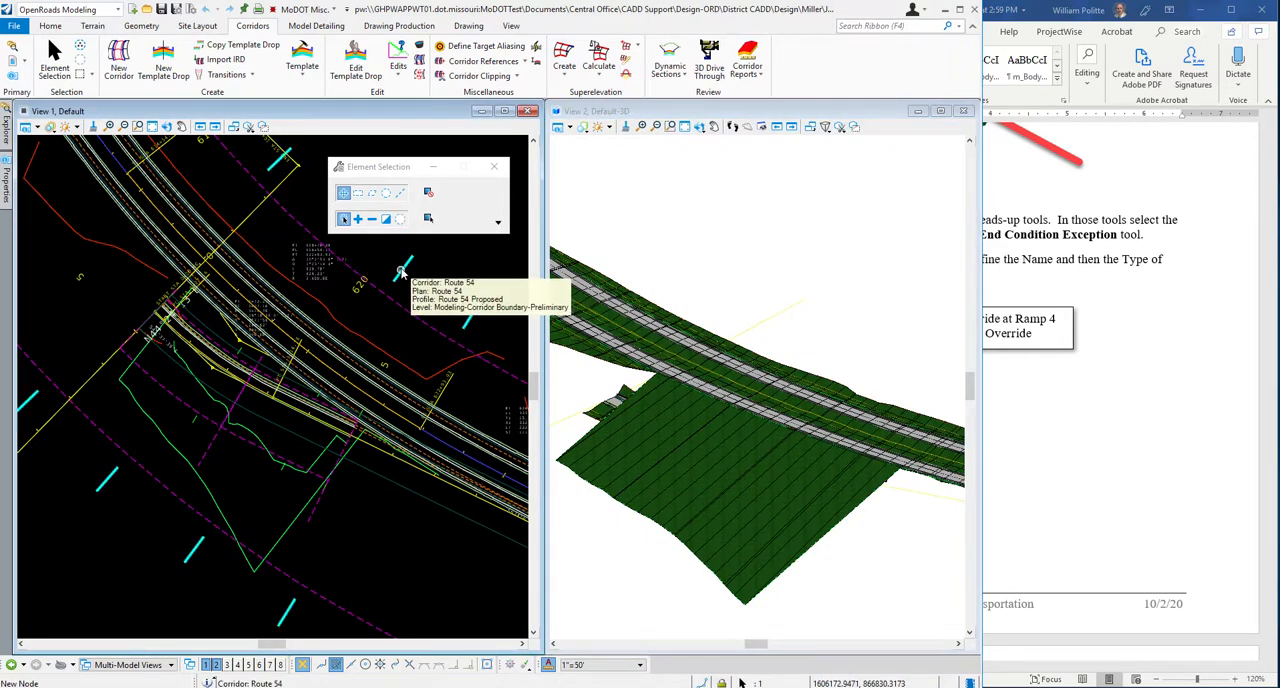
mouse_move(417, 266)
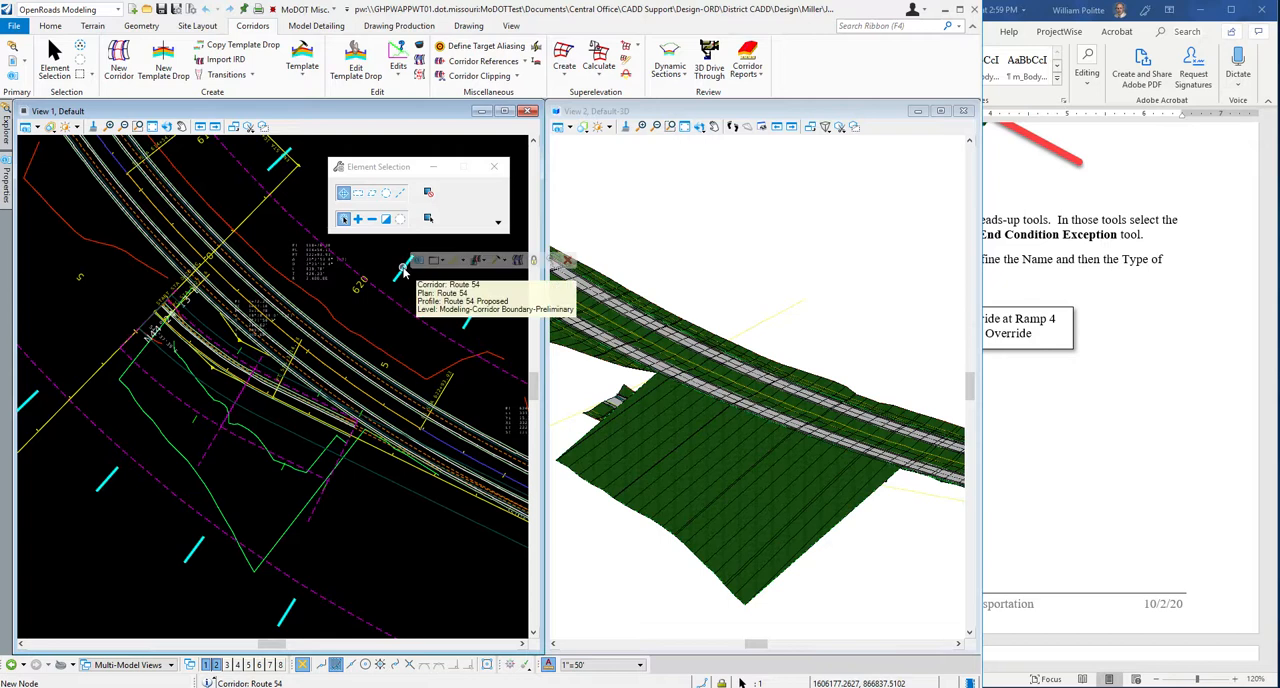
click(503, 263)
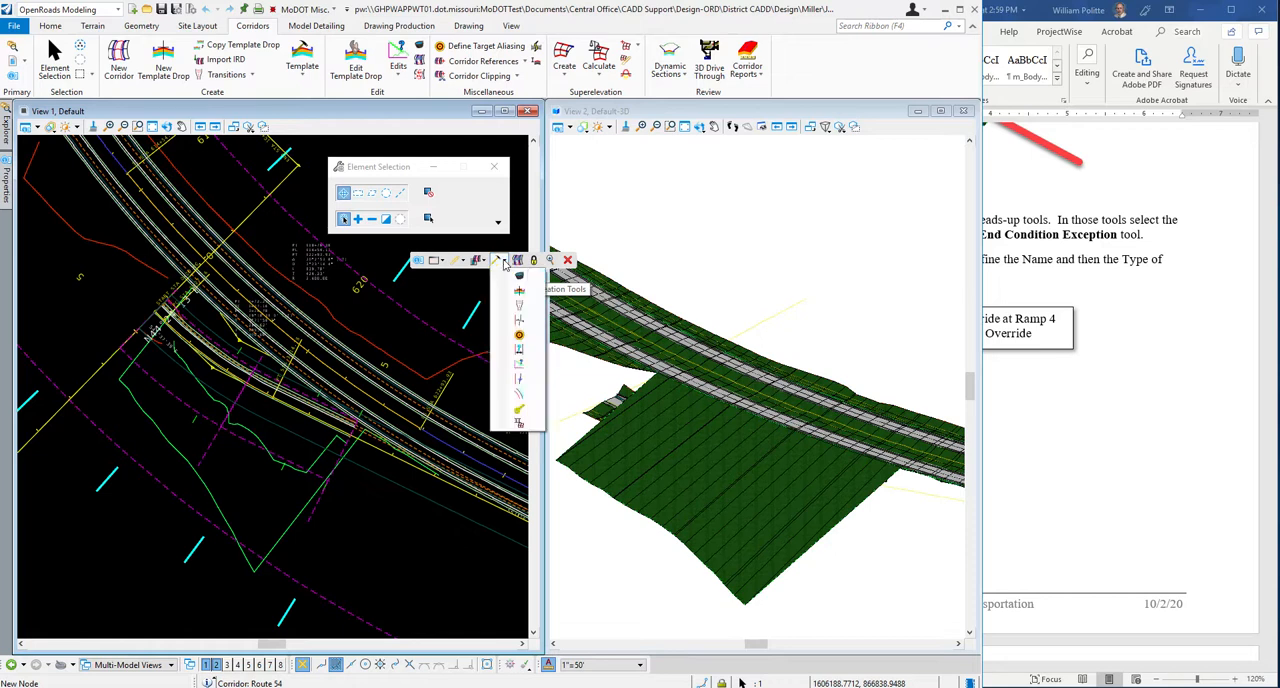
click(520, 366)
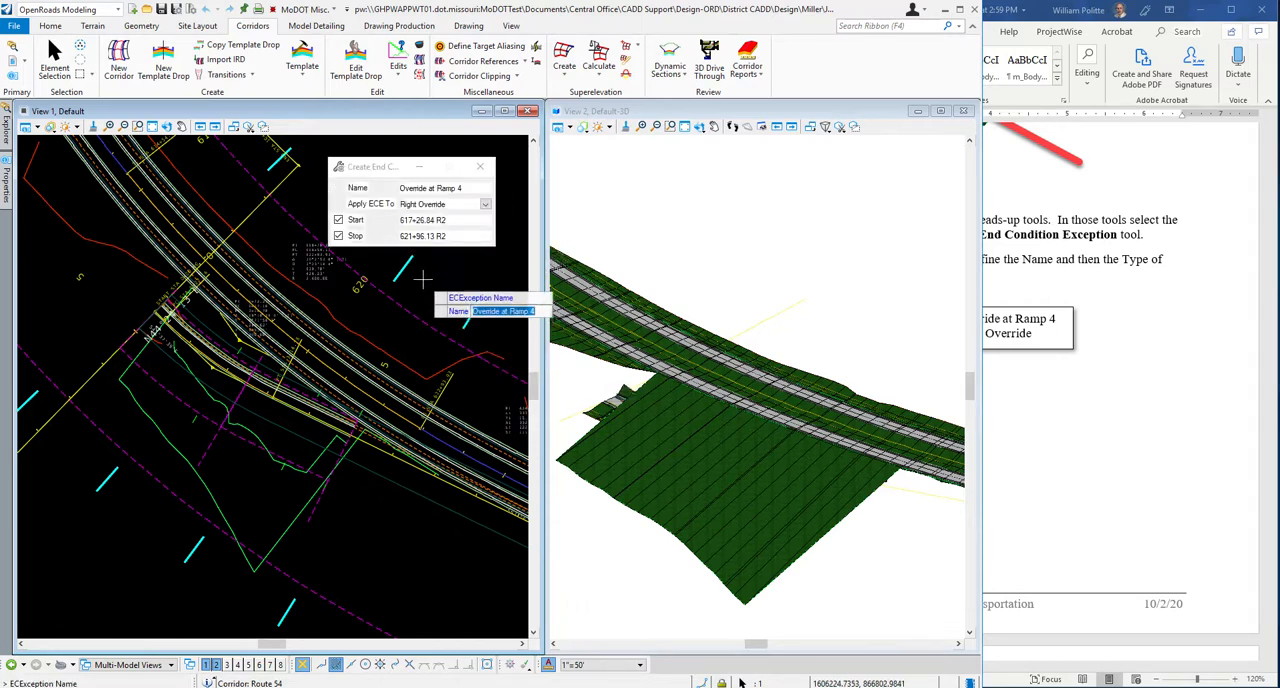
Keep the exception name Override at Ramp 4, unlock the start and stop stations, and apply the exception to Right Override.
drag(470, 187, 399, 187)
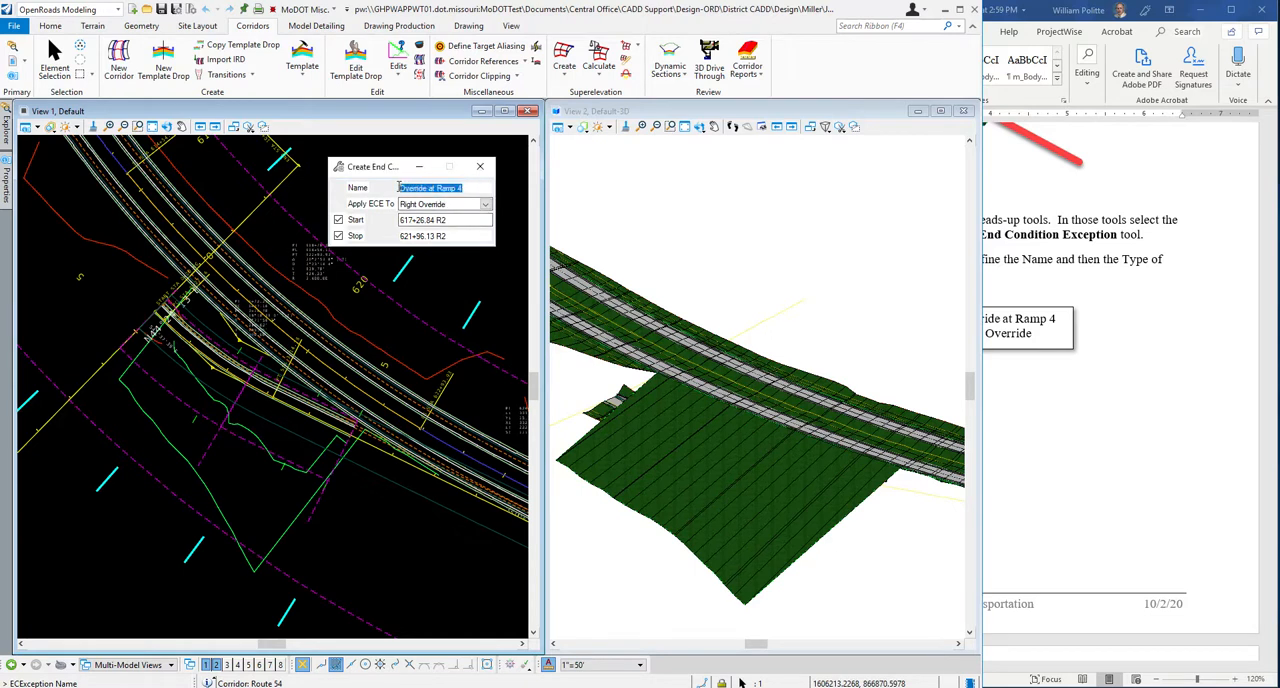
click(466, 188)
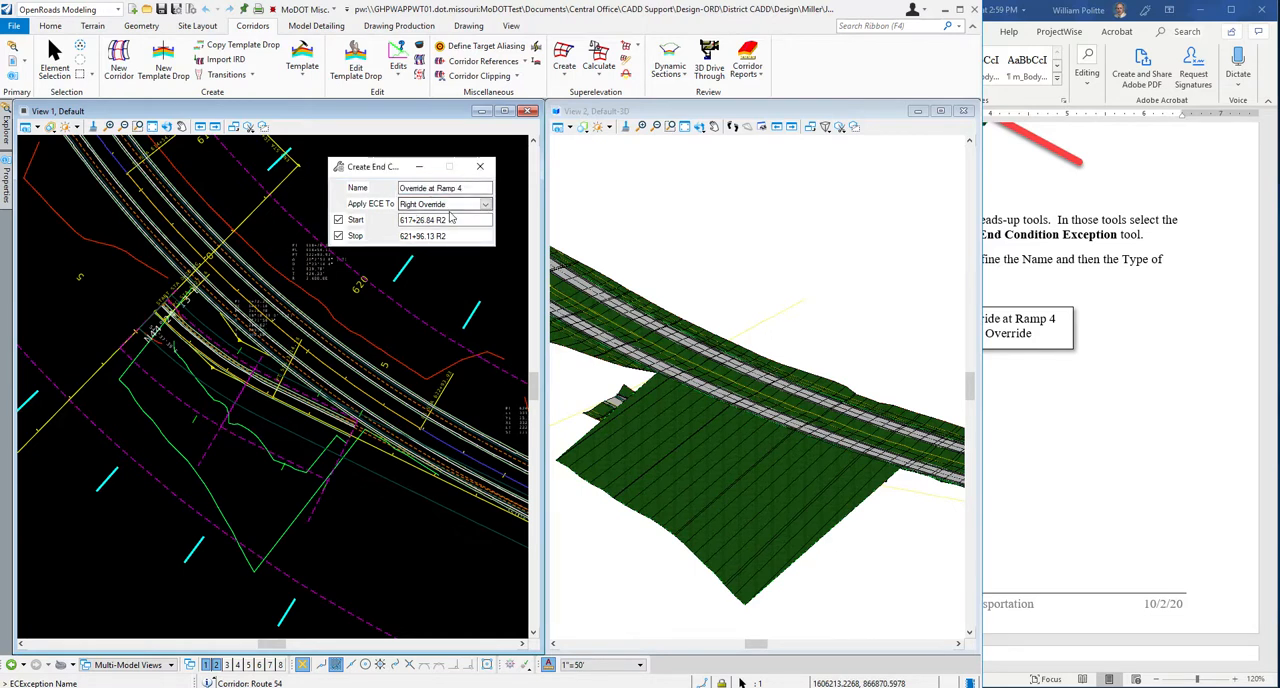
click(338, 219)
click(338, 235)
drag(384, 167, 397, 201)
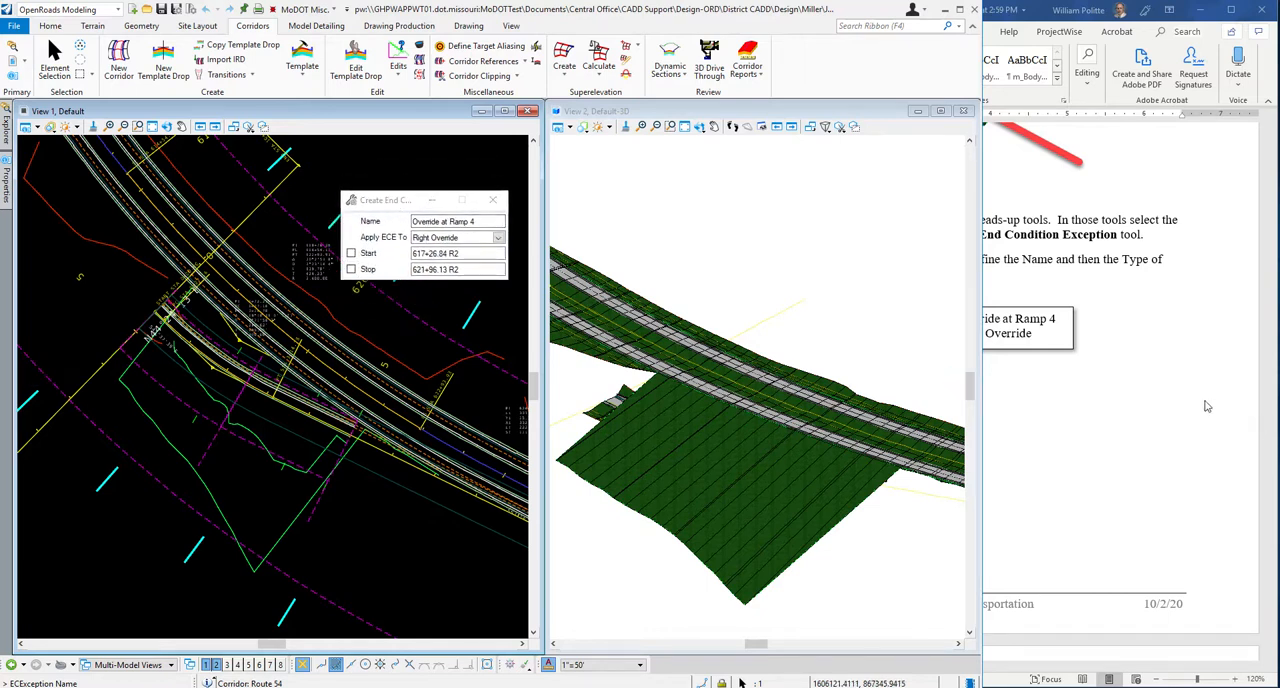
click(498, 238)
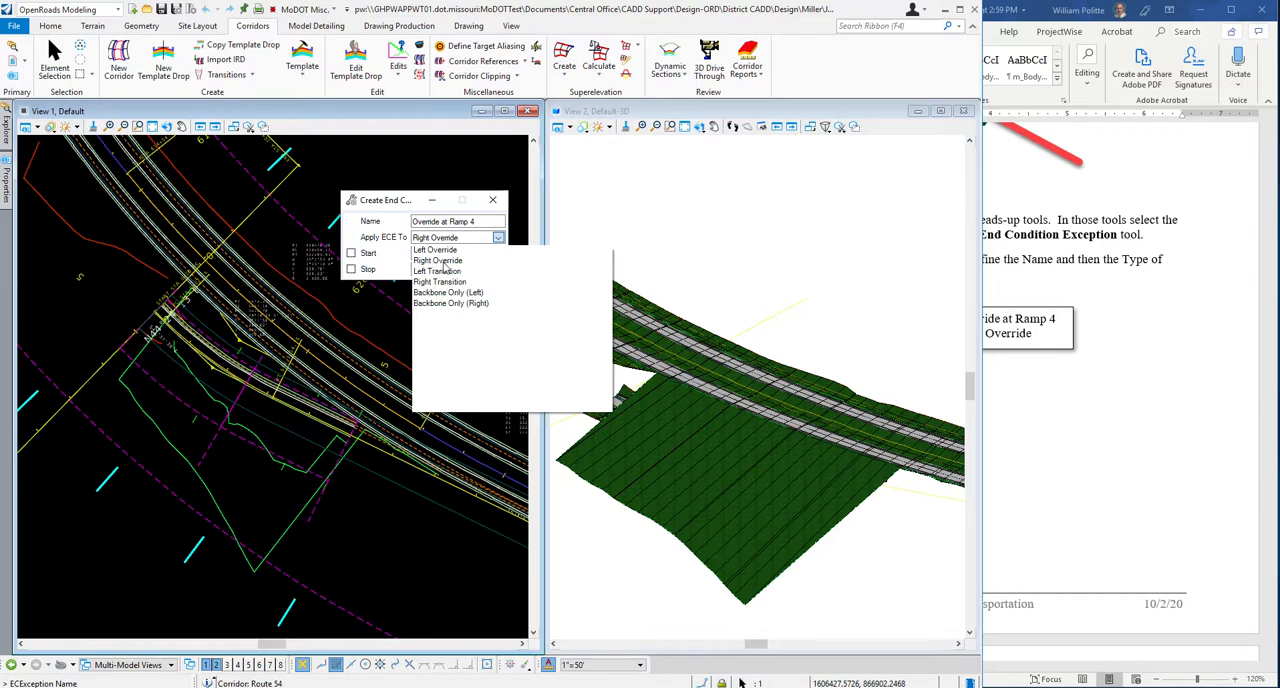
click(446, 261)
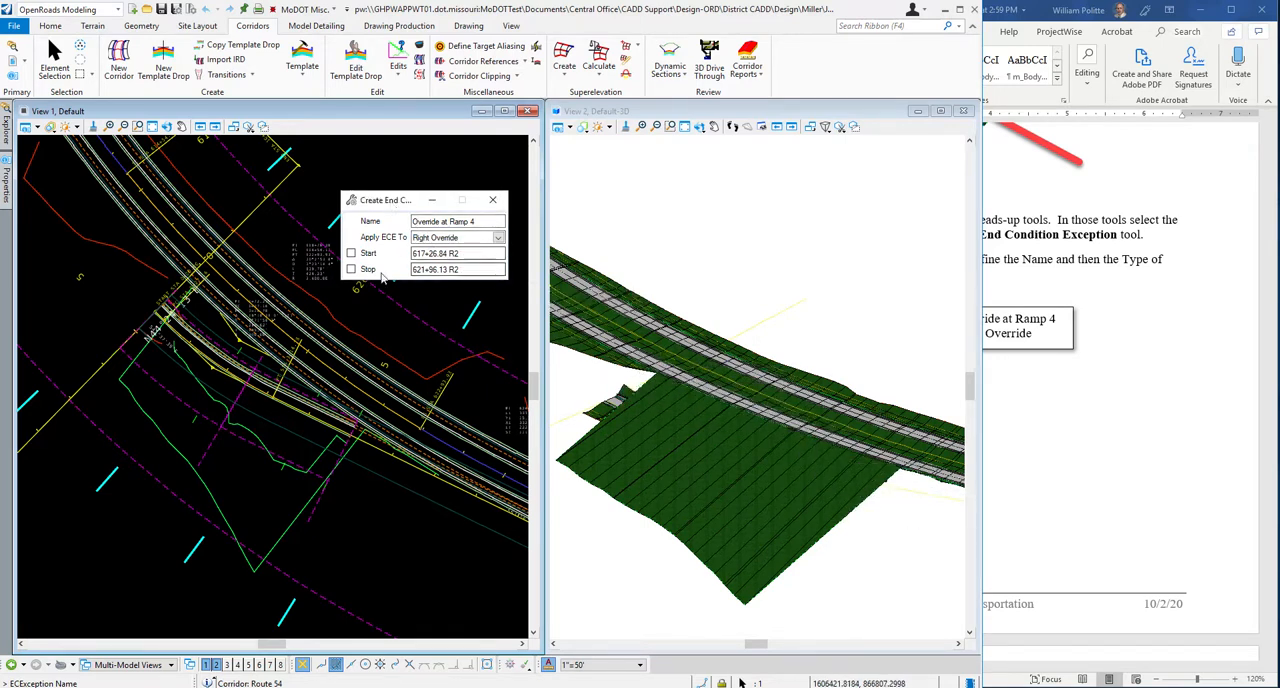
Switch to the Word guide and read step 7 on the exception's start and stop stations, including its notes.
scroll(287, 310, down, 2)
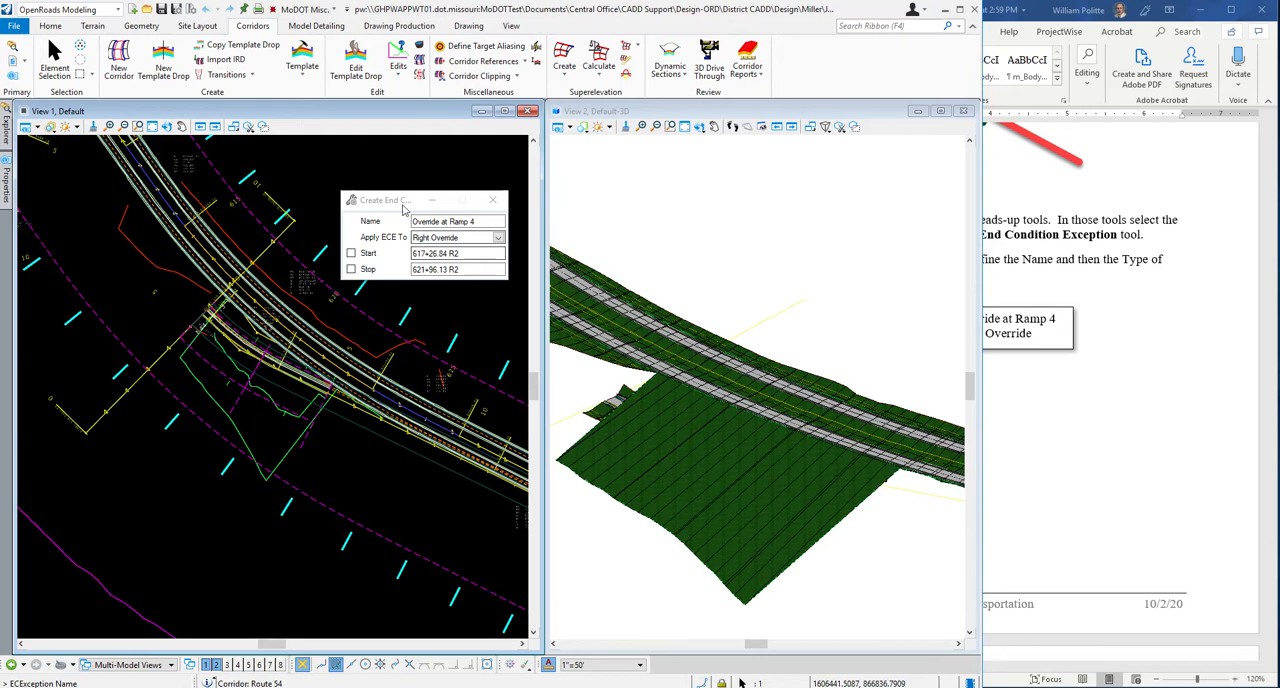
click(1214, 401)
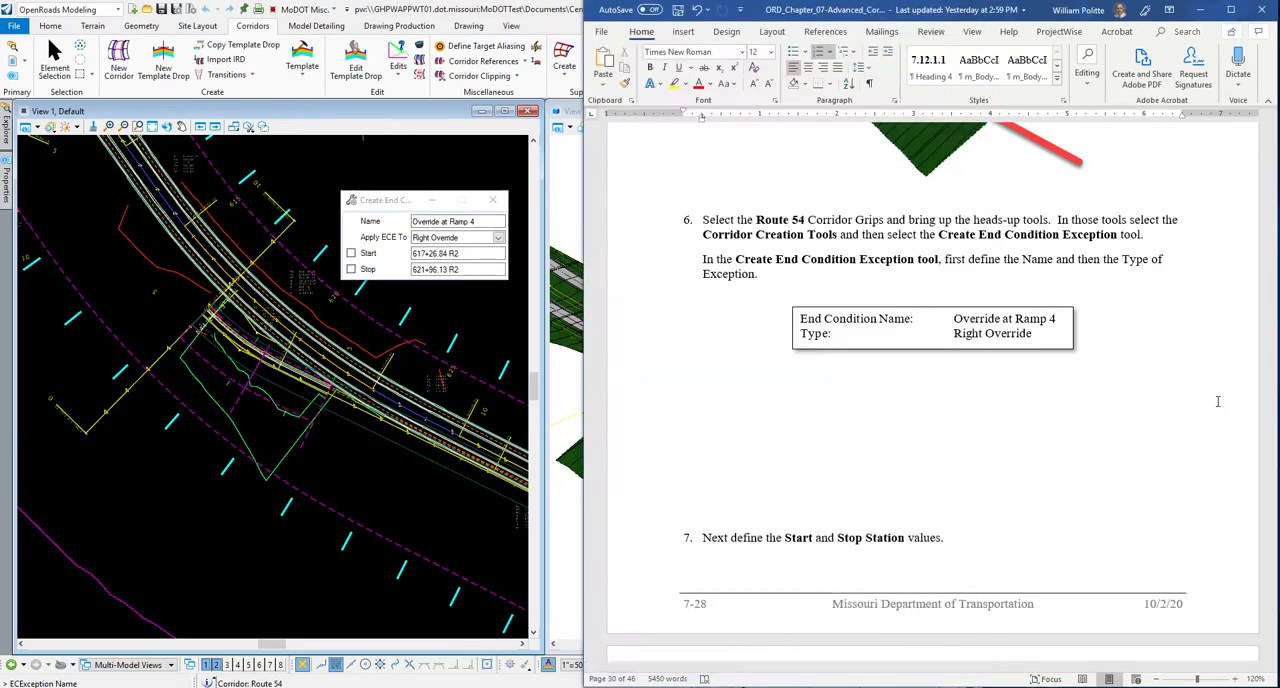
scroll(1214, 401, down, 7)
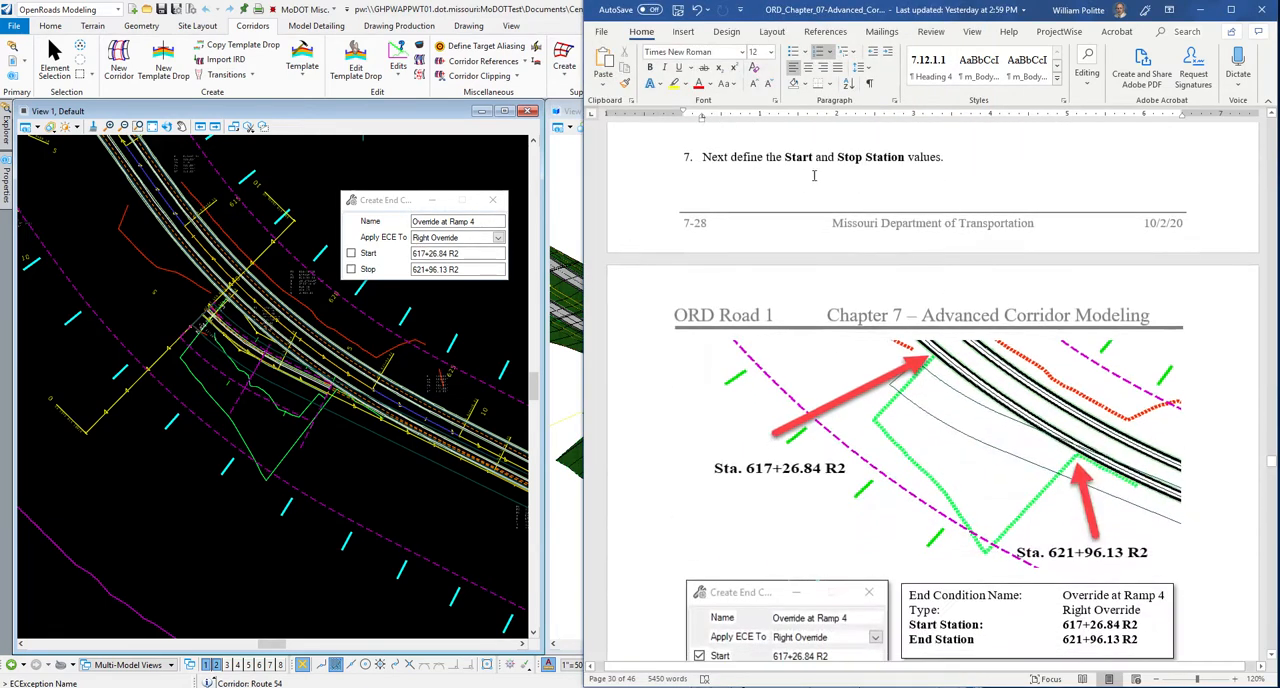
scroll(1194, 400, down, 4)
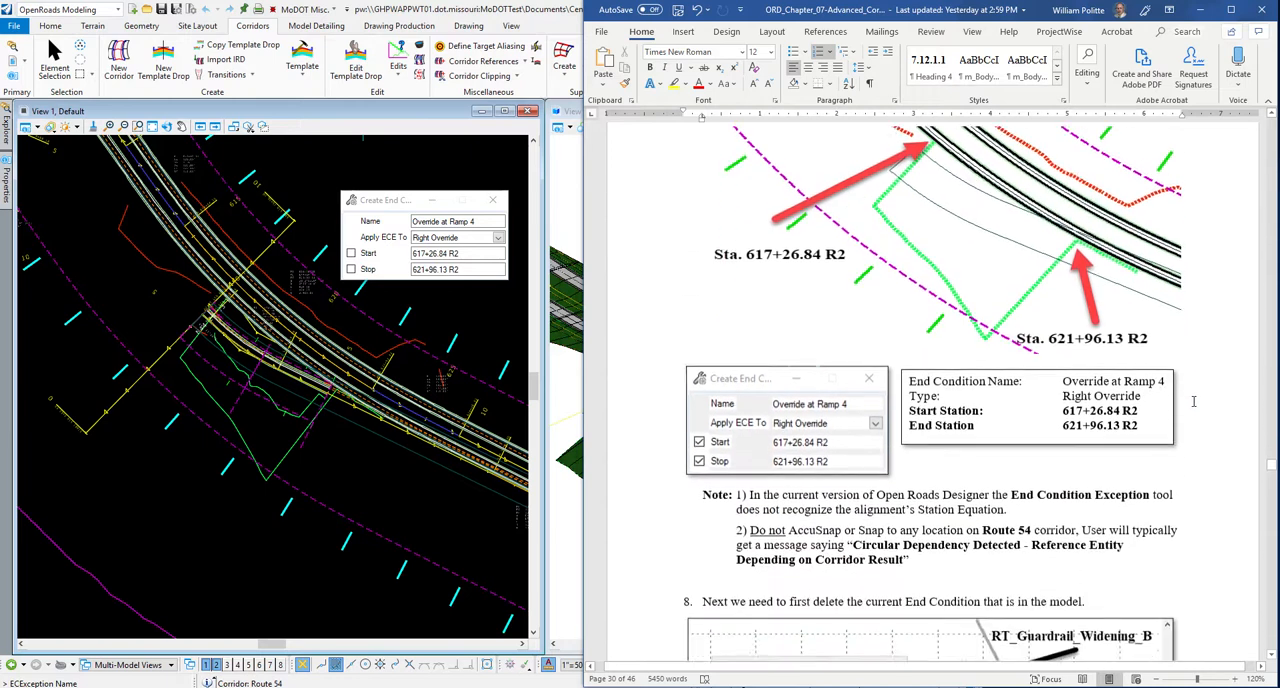
Set and lock the end condition exception's start station at 617+26.84 R2 and its stop station at 621+96.13 R2.
scroll(1194, 400, down, 2)
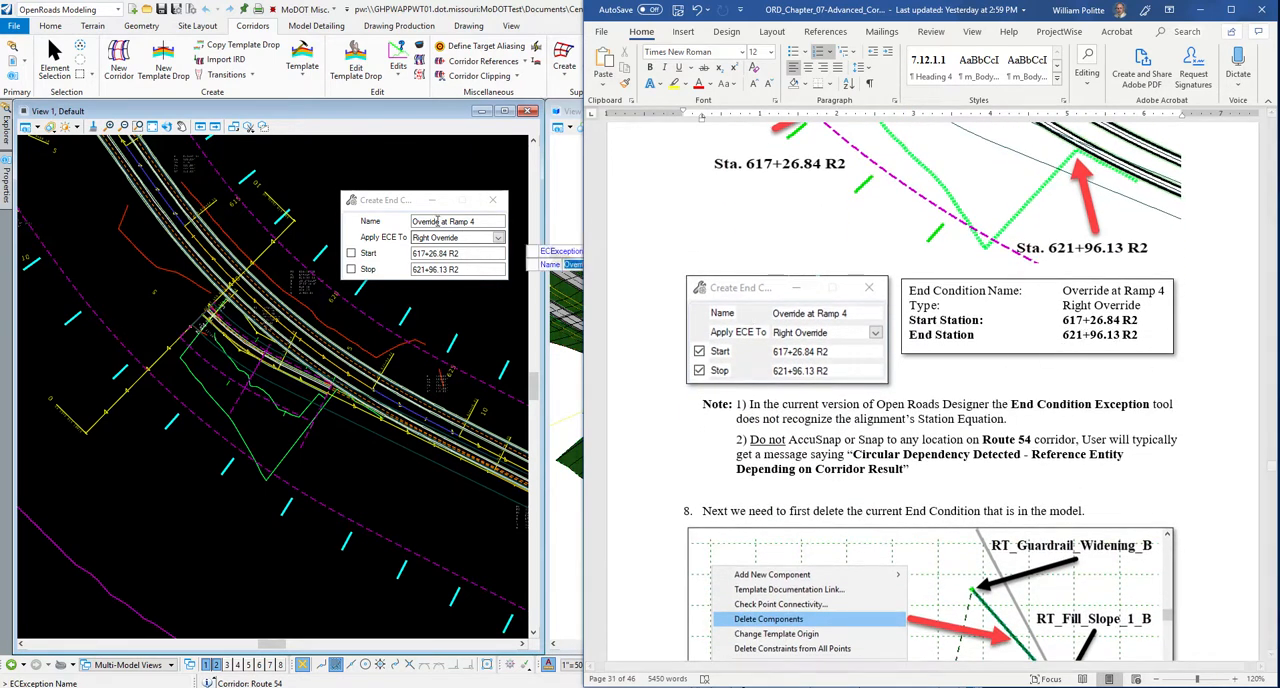
click(545, 255)
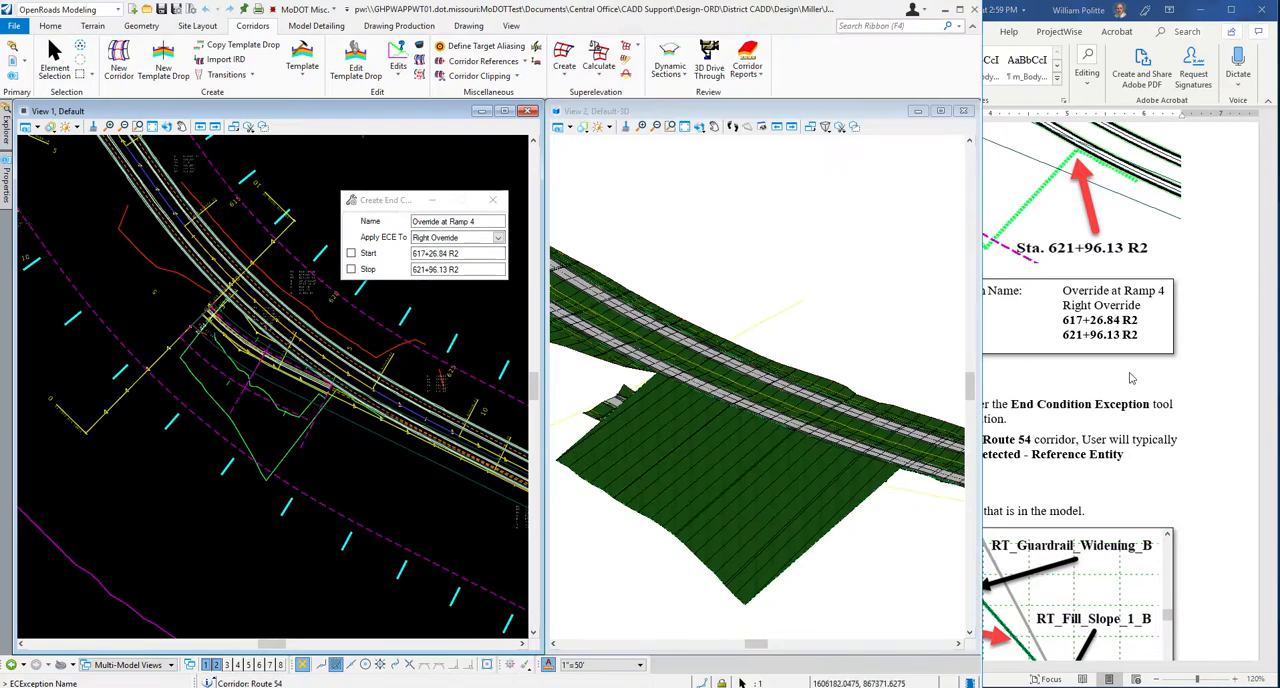
click(1198, 370)
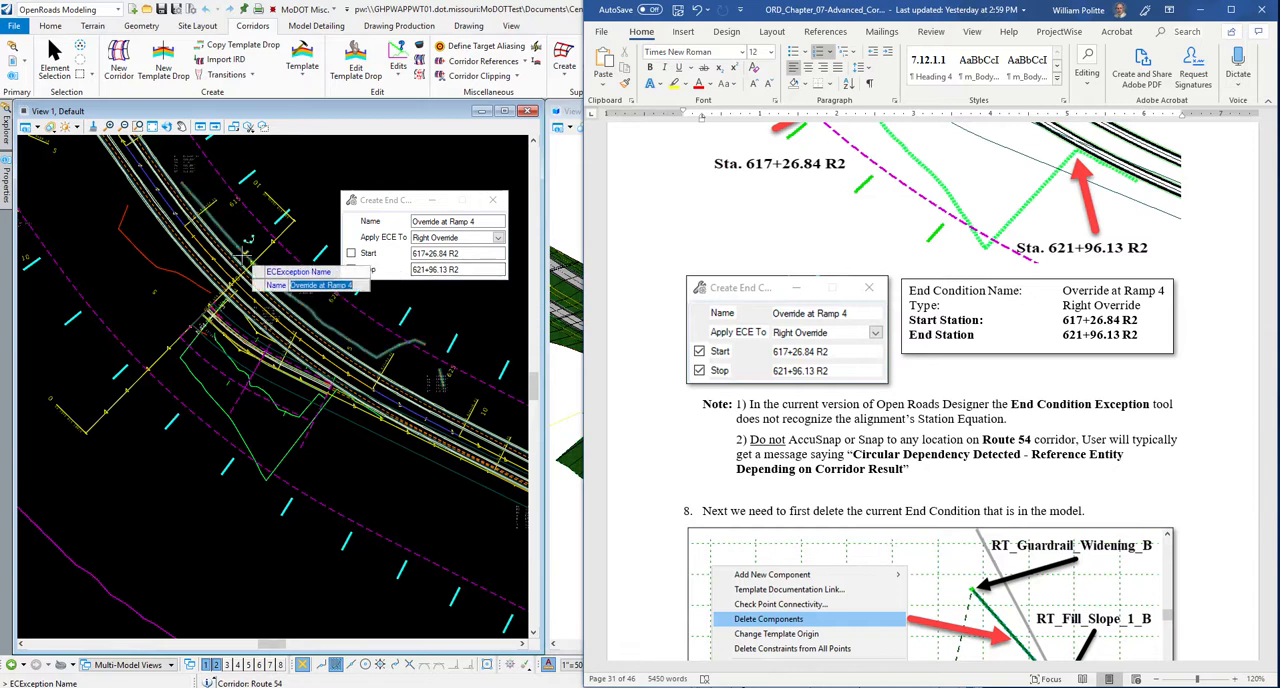
drag(402, 201, 390, 200)
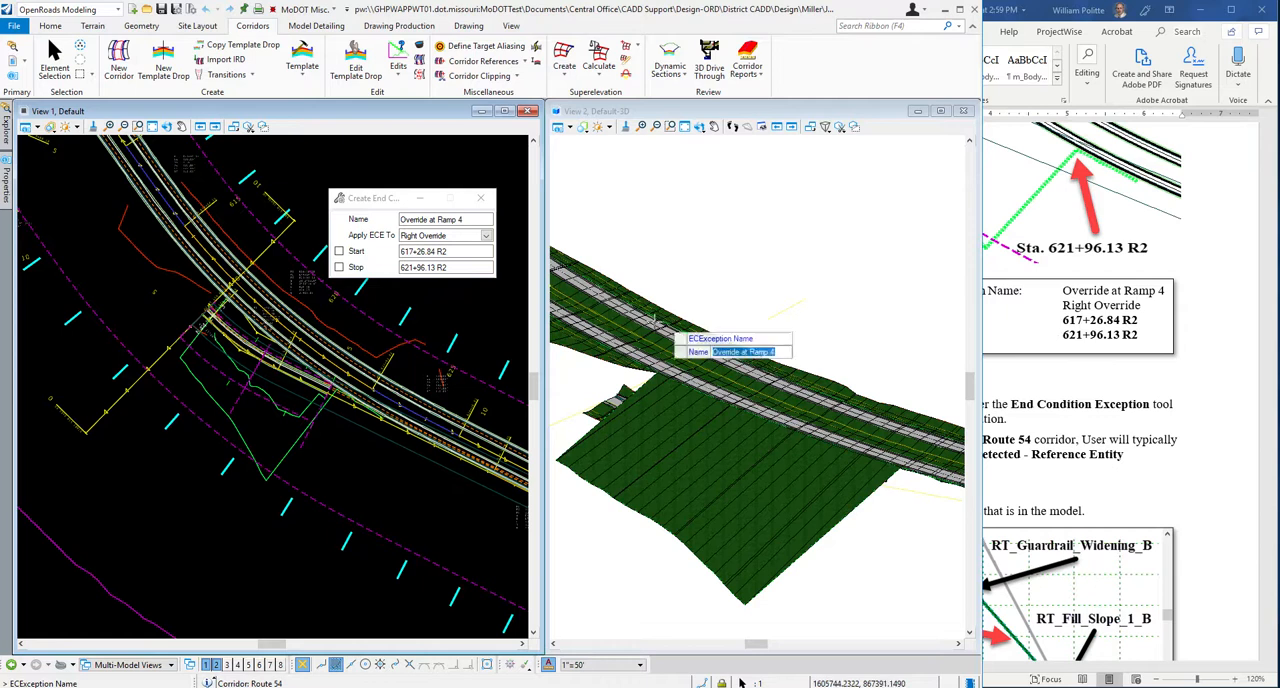
drag(461, 254, 357, 257)
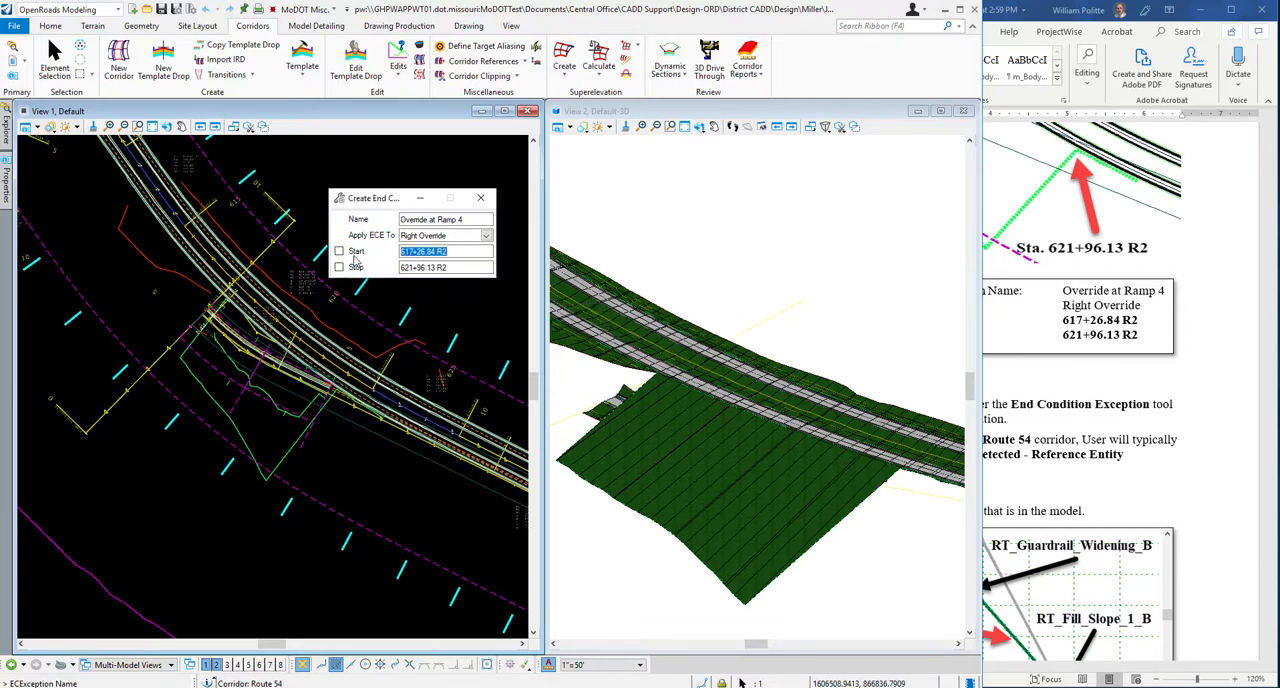
text(6)
click(454, 267)
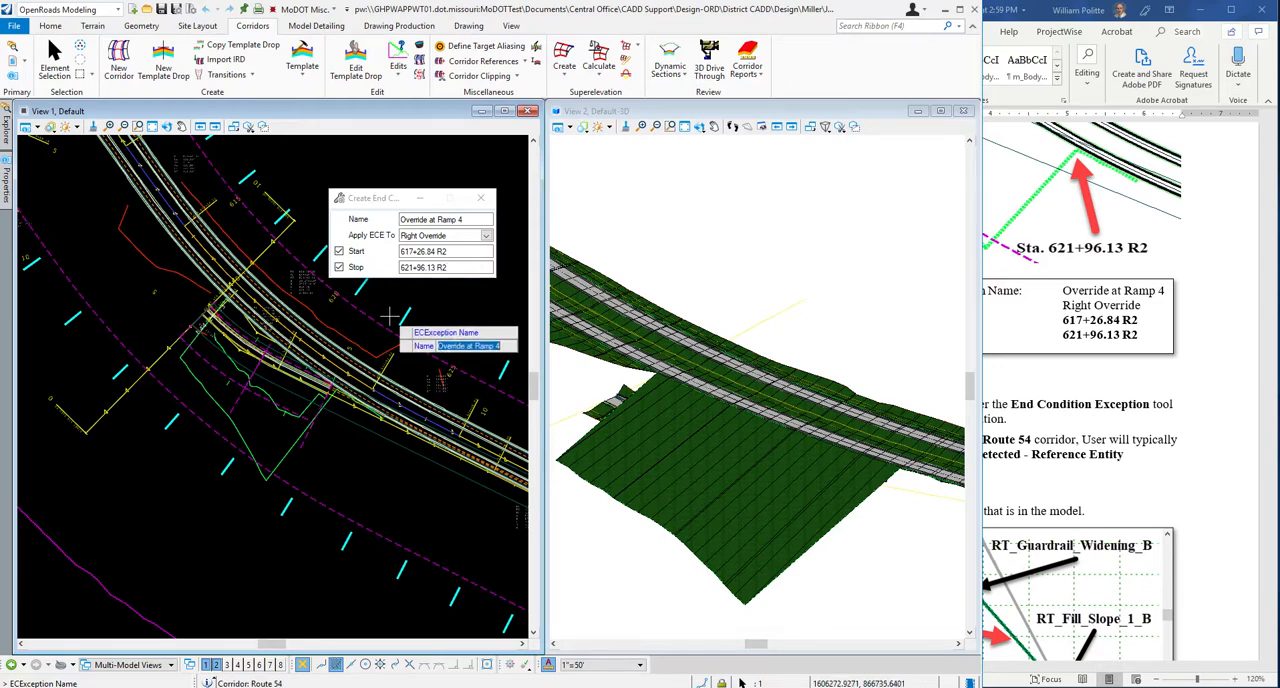
Switch to the Word guide and read step 8 on deleting the current end condition from the model.
scroll(1145, 361, down, 2)
click(1145, 361)
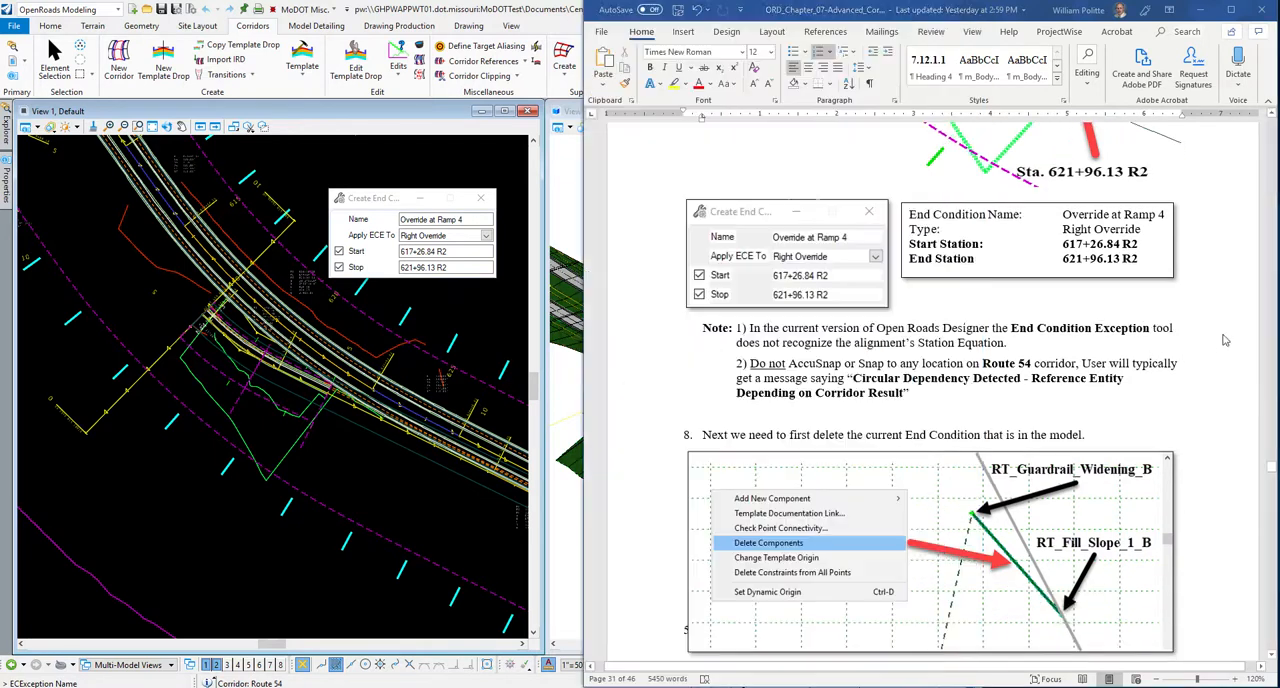
scroll(818, 332, down, 5)
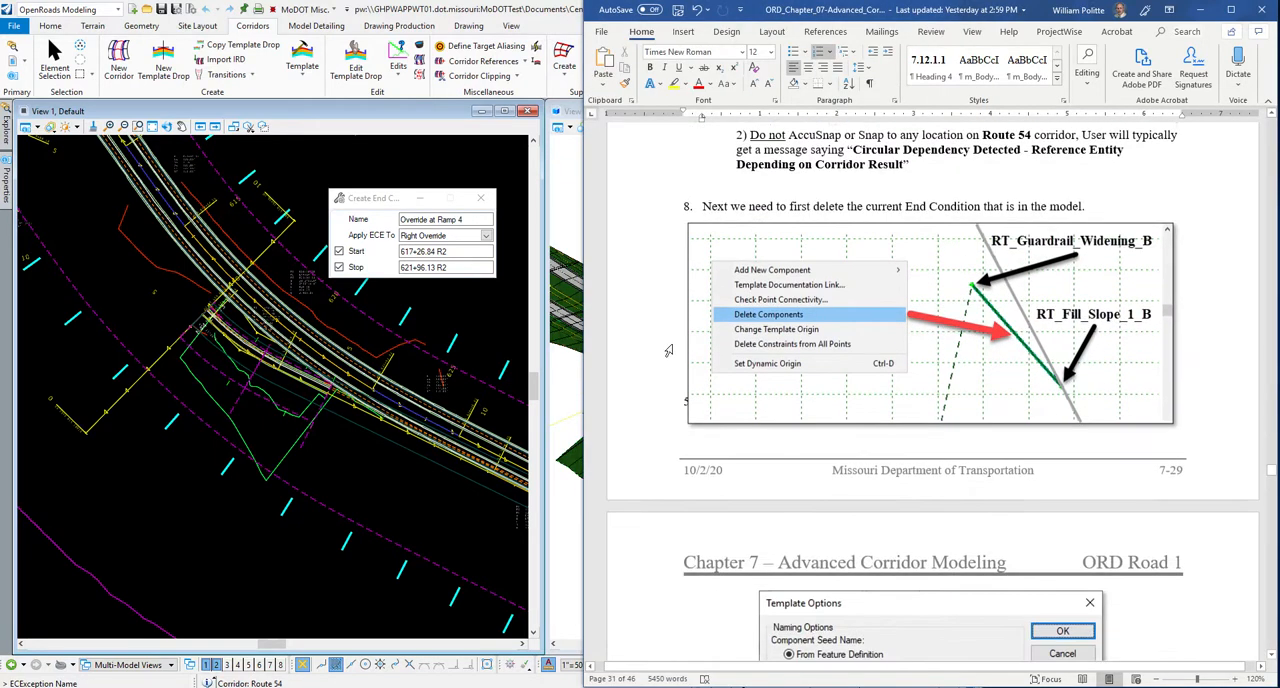
scroll(669, 350, up, 2)
drag(357, 198, 397, 182)
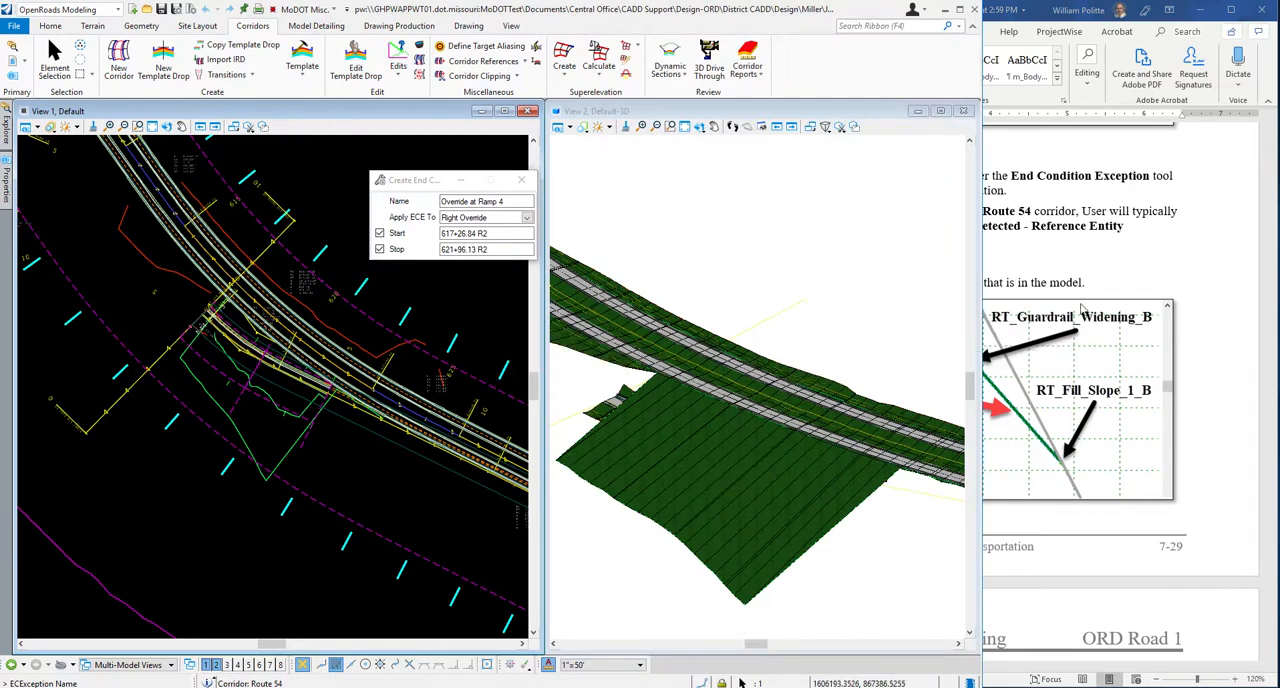
click(1188, 281)
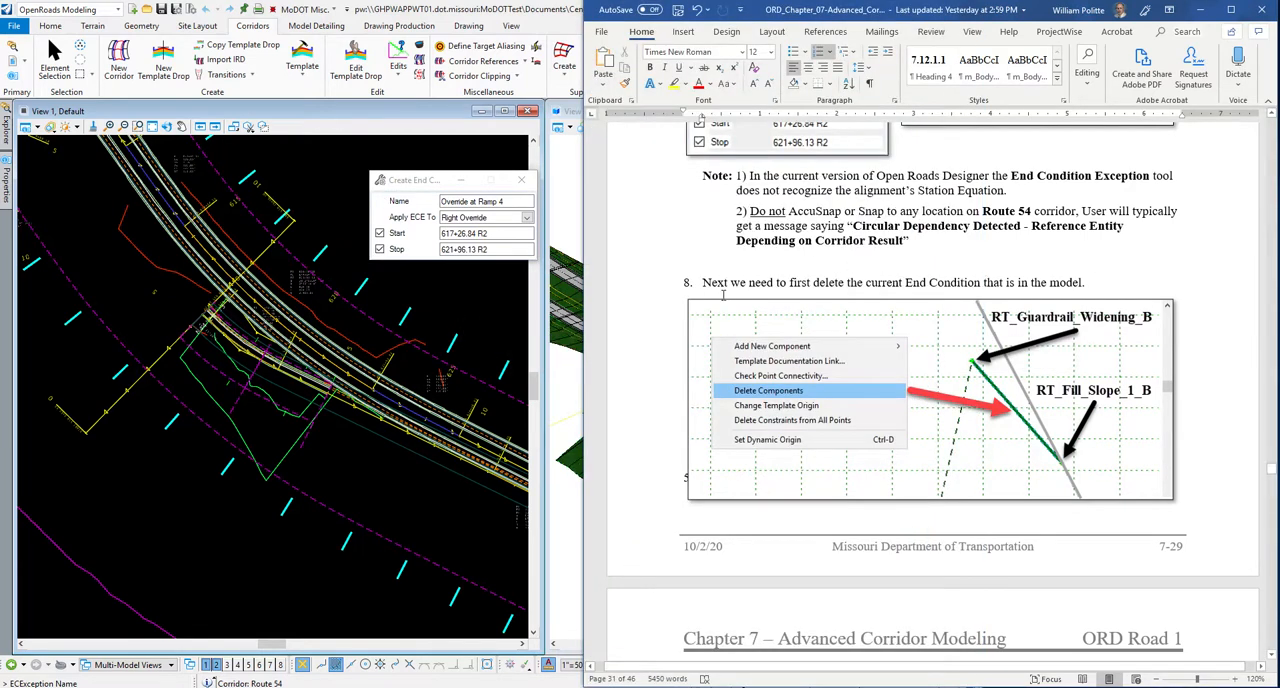
scroll(724, 292, down, 2)
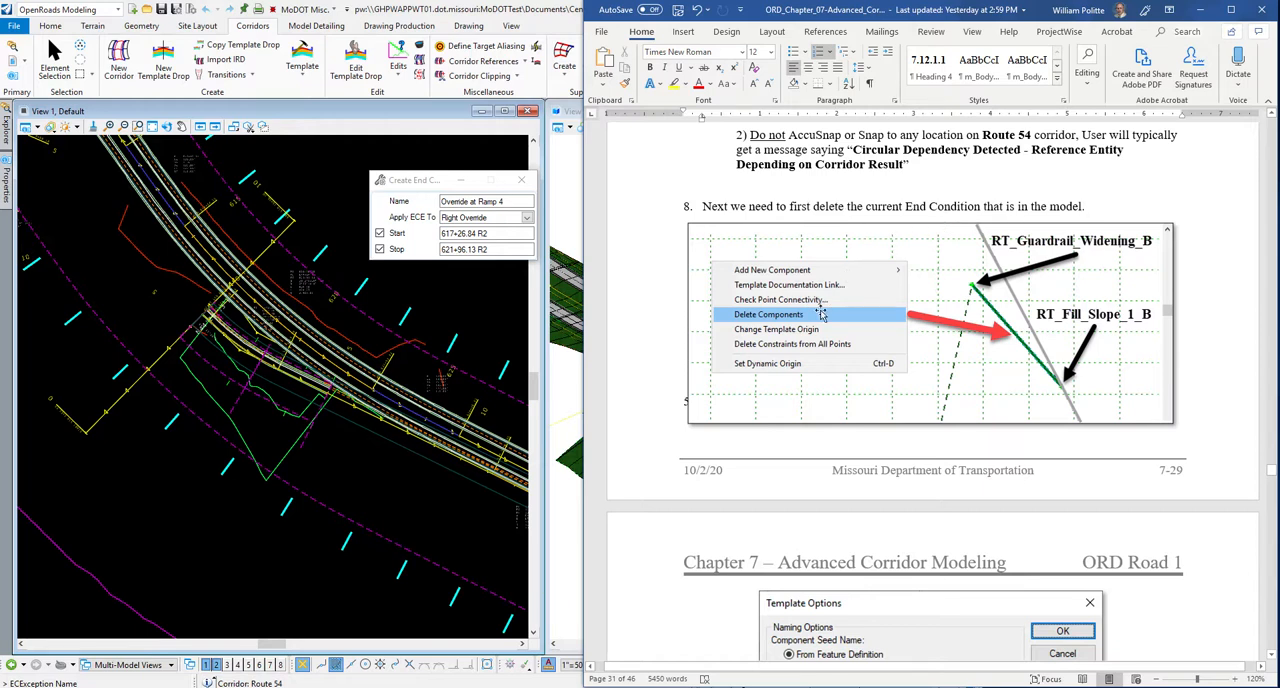
Switch to OpenRoads and accept the exception's name Override at Ramp 4, Right Override type and start station 617+26.84 R2.
click(313, 175)
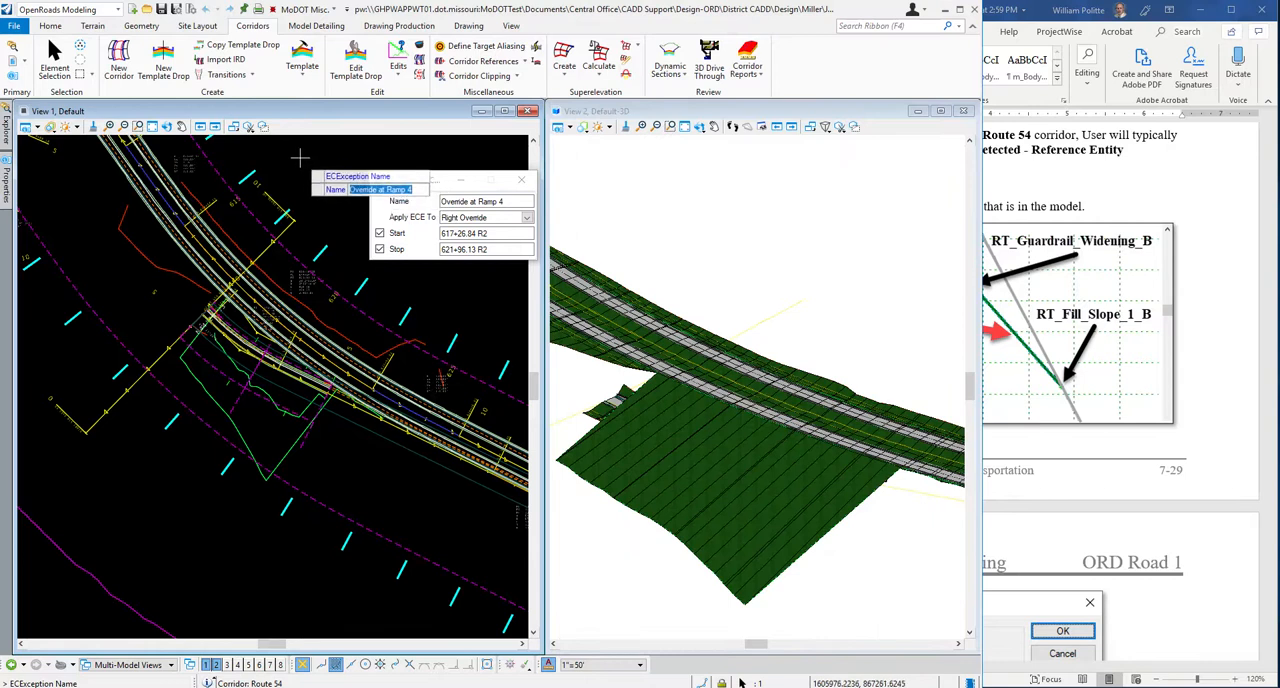
click(297, 153)
click(290, 160)
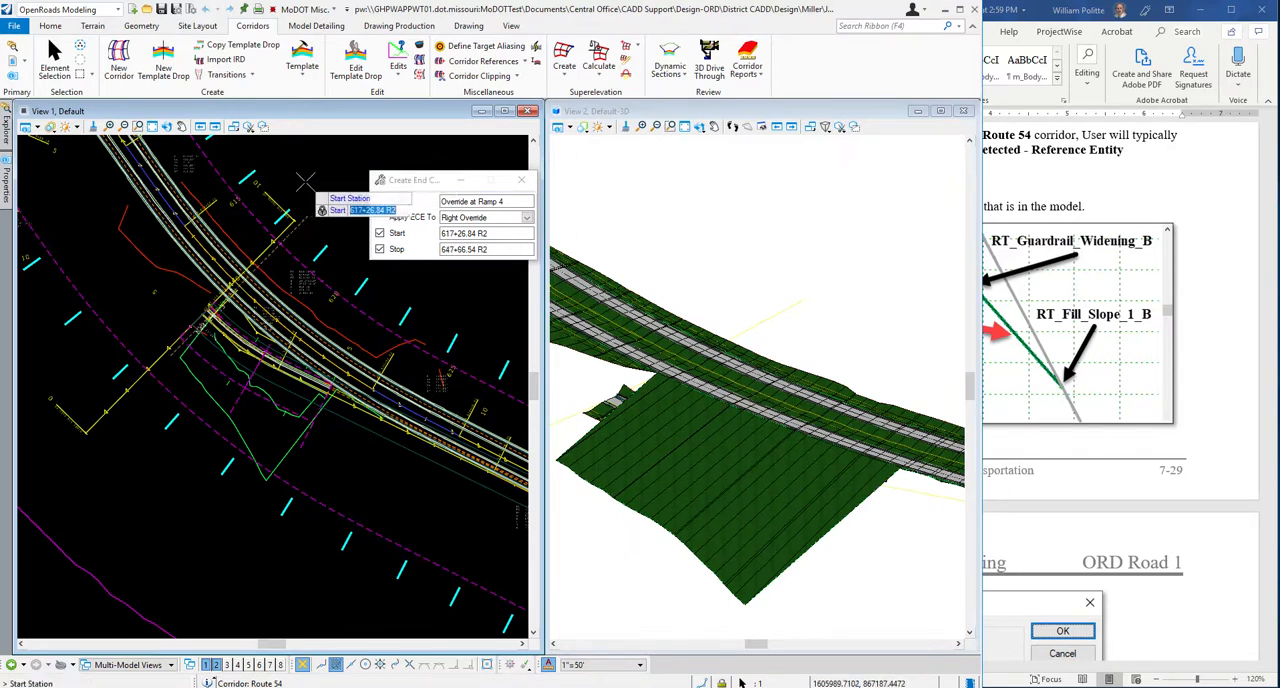
click(309, 176)
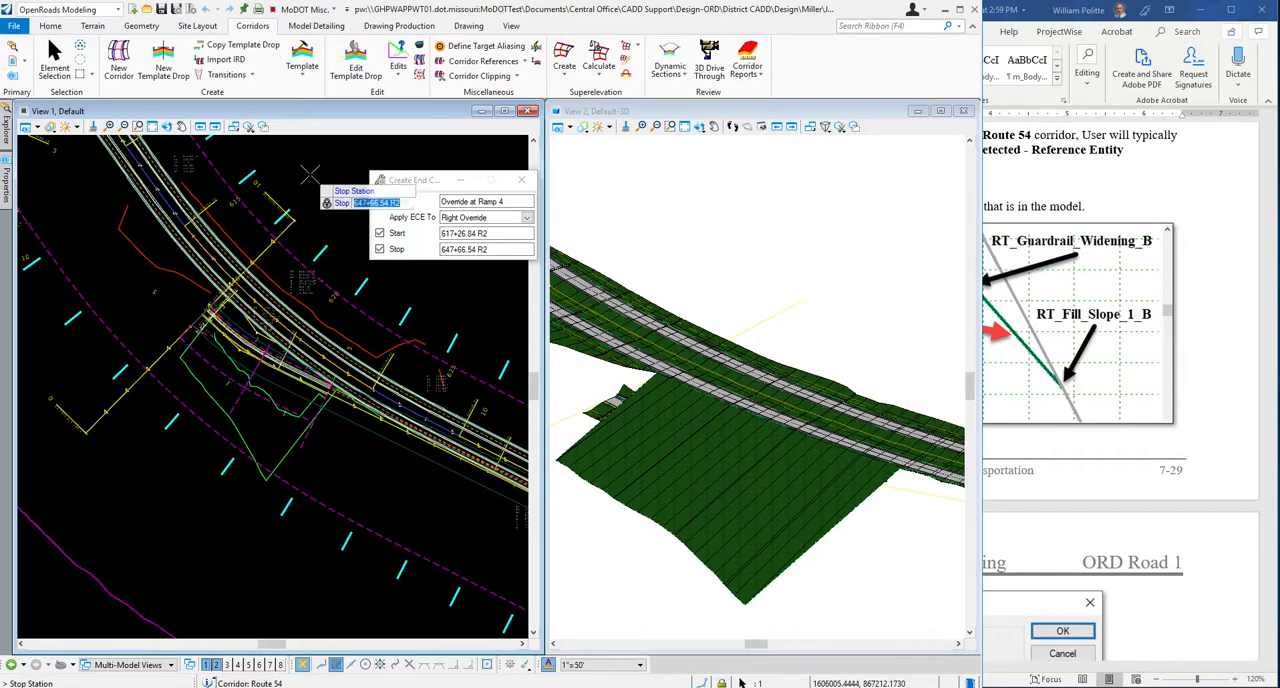
Set the stop station to 621+96.13 R2 and accept the exception to open its Right Override template for editing.
scroll(310, 270, down, 3)
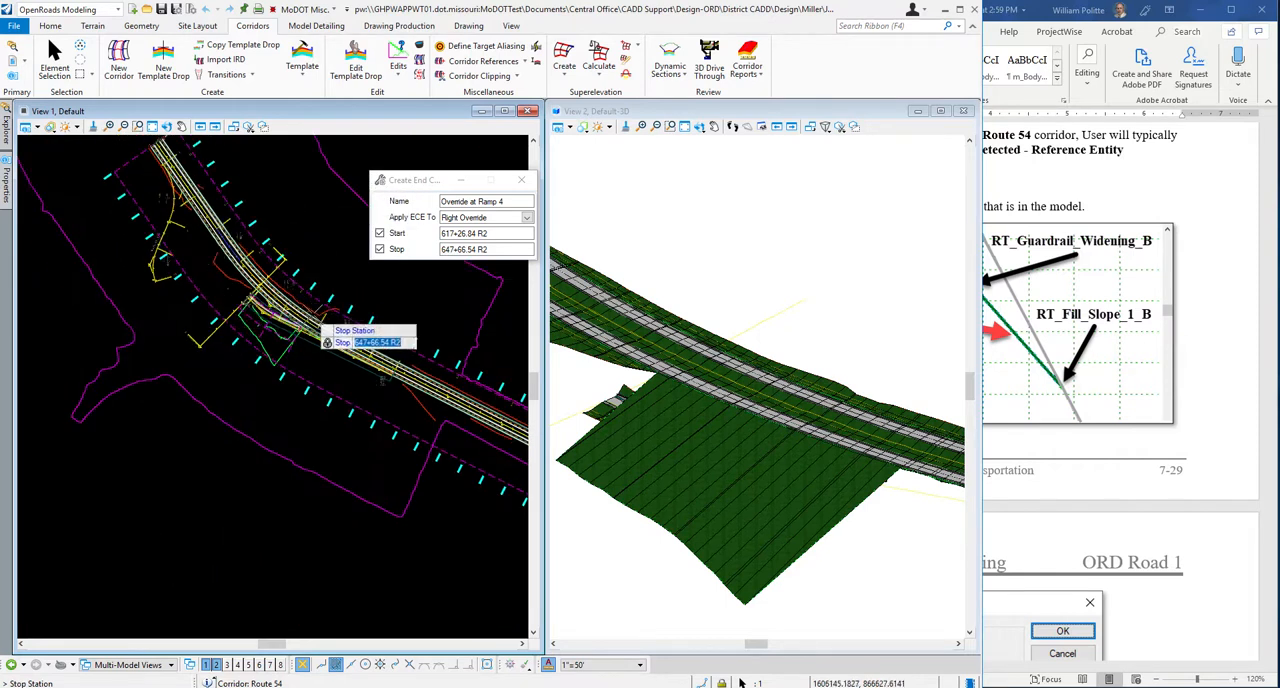
scroll(318, 285, up, 1)
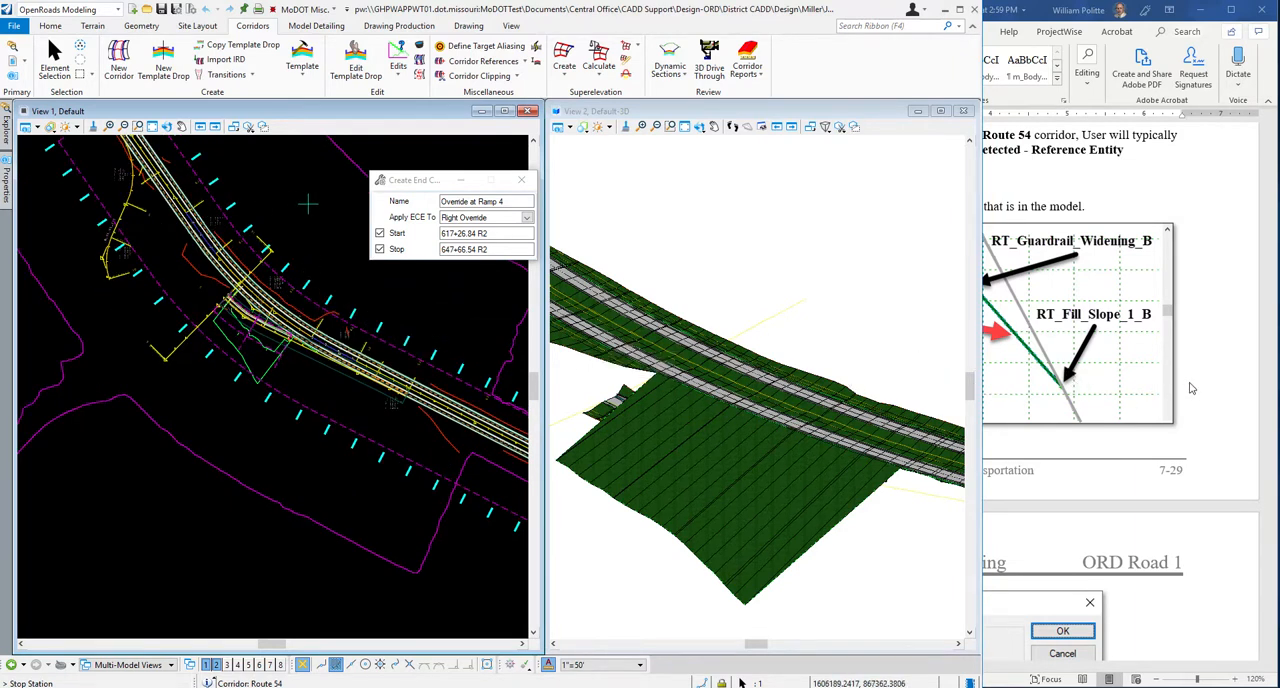
scroll(1190, 385, up, 5)
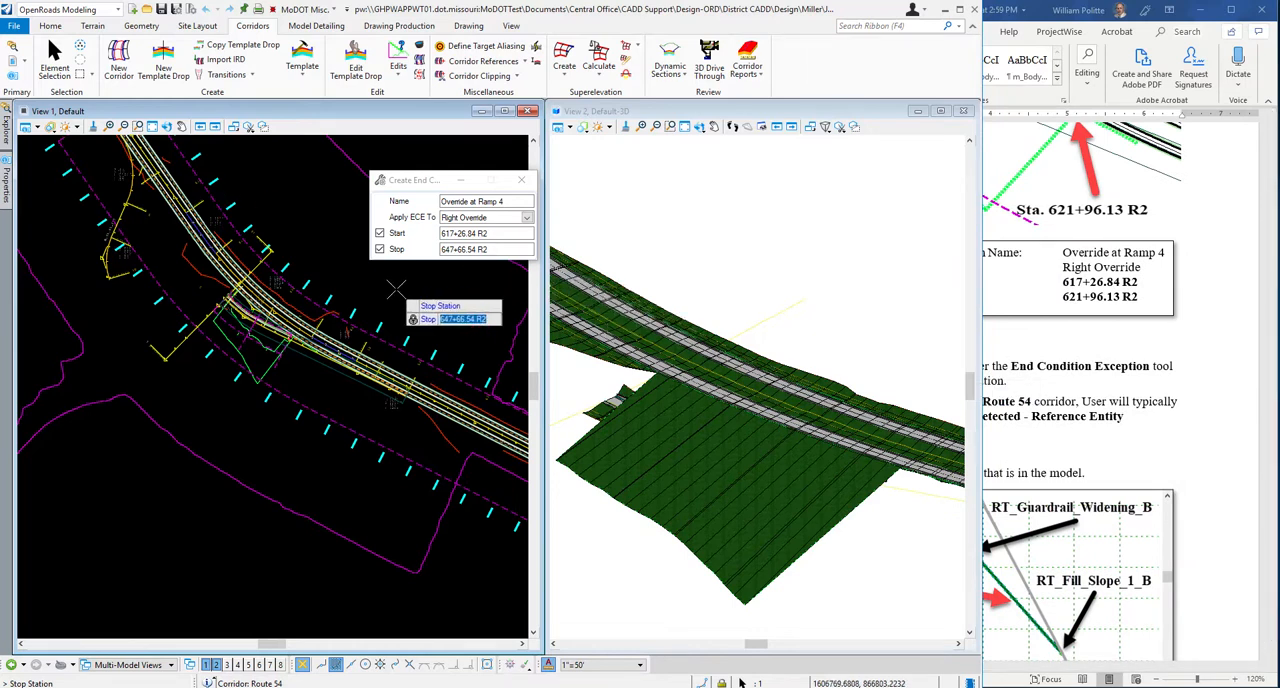
text(621)
key(Return)
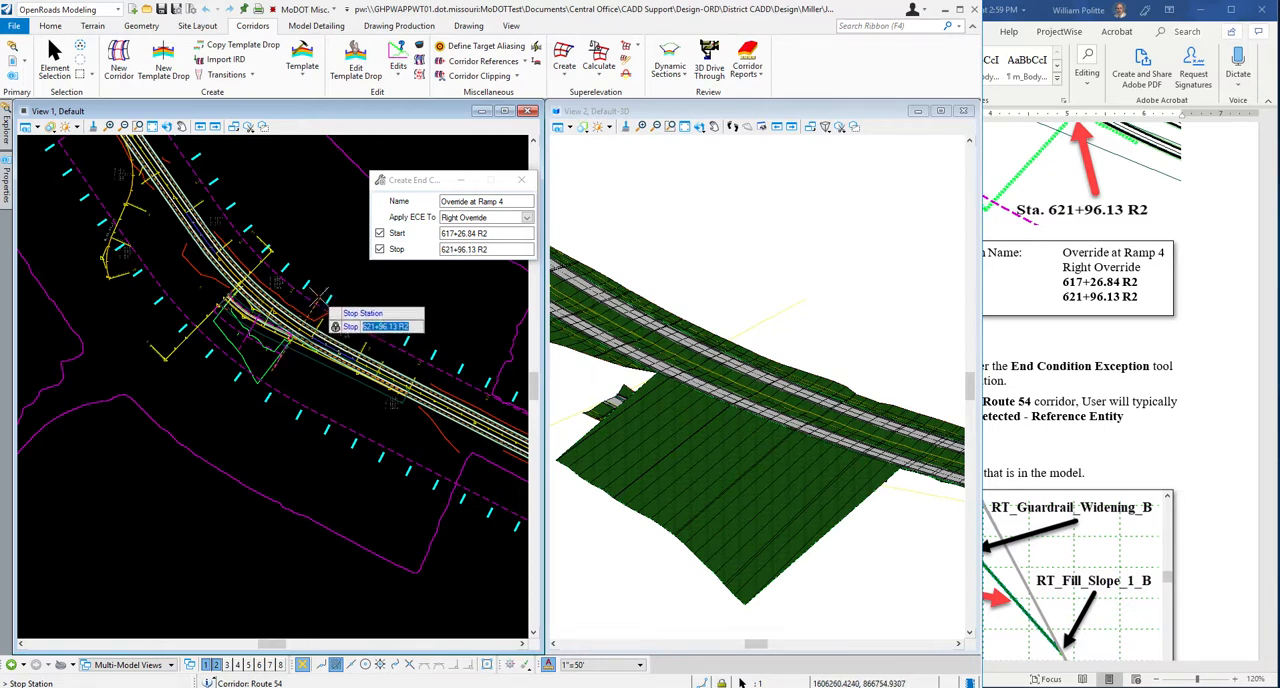
scroll(305, 280, up, 1)
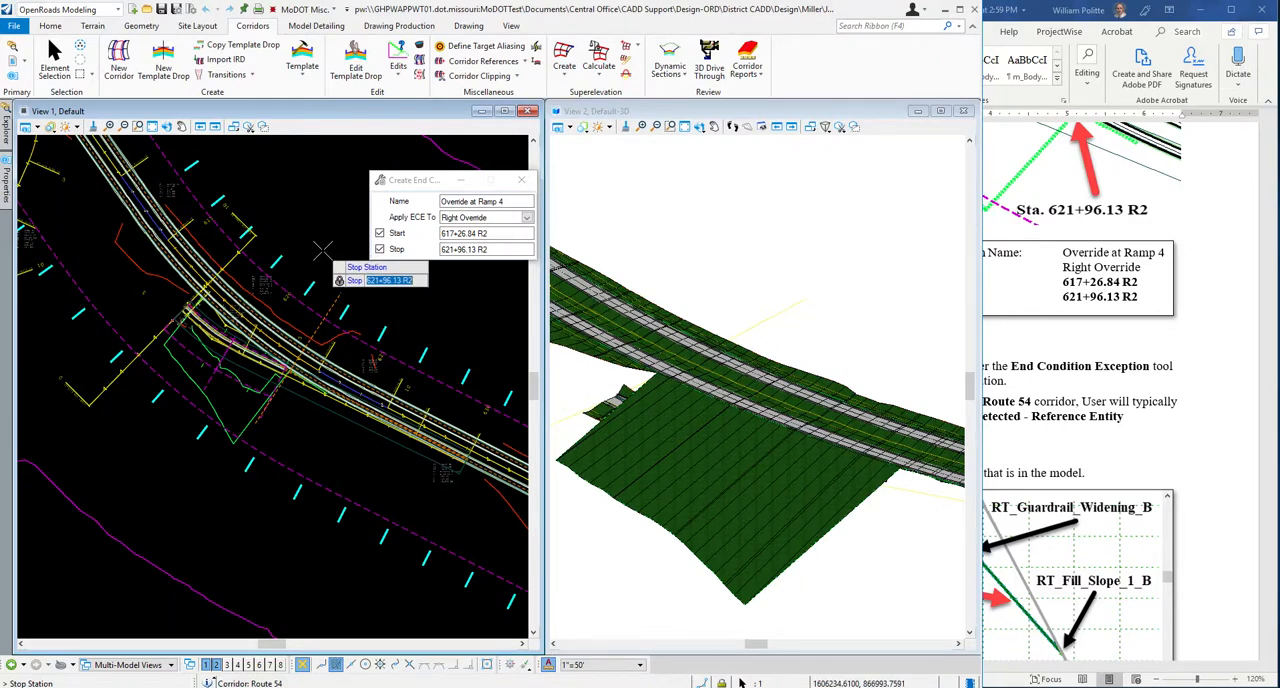
click(301, 218)
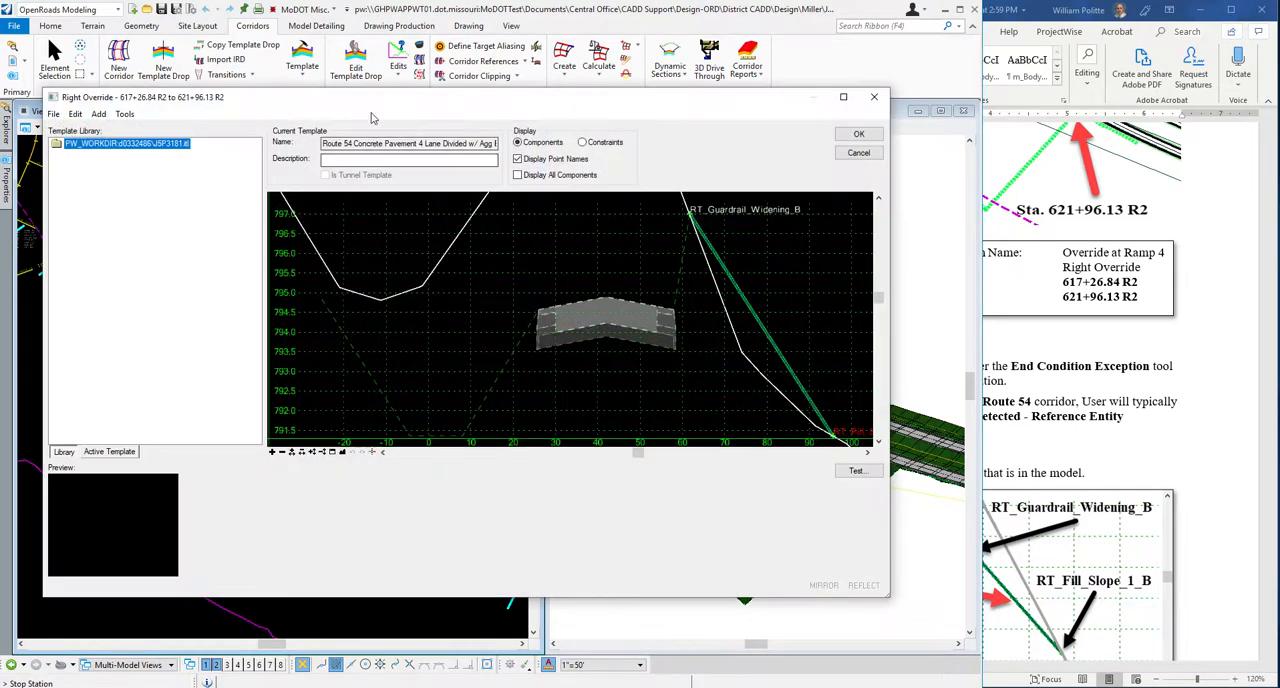
Examine the Right Override template's end condition components and read its full template name.
drag(372, 106, 350, 135)
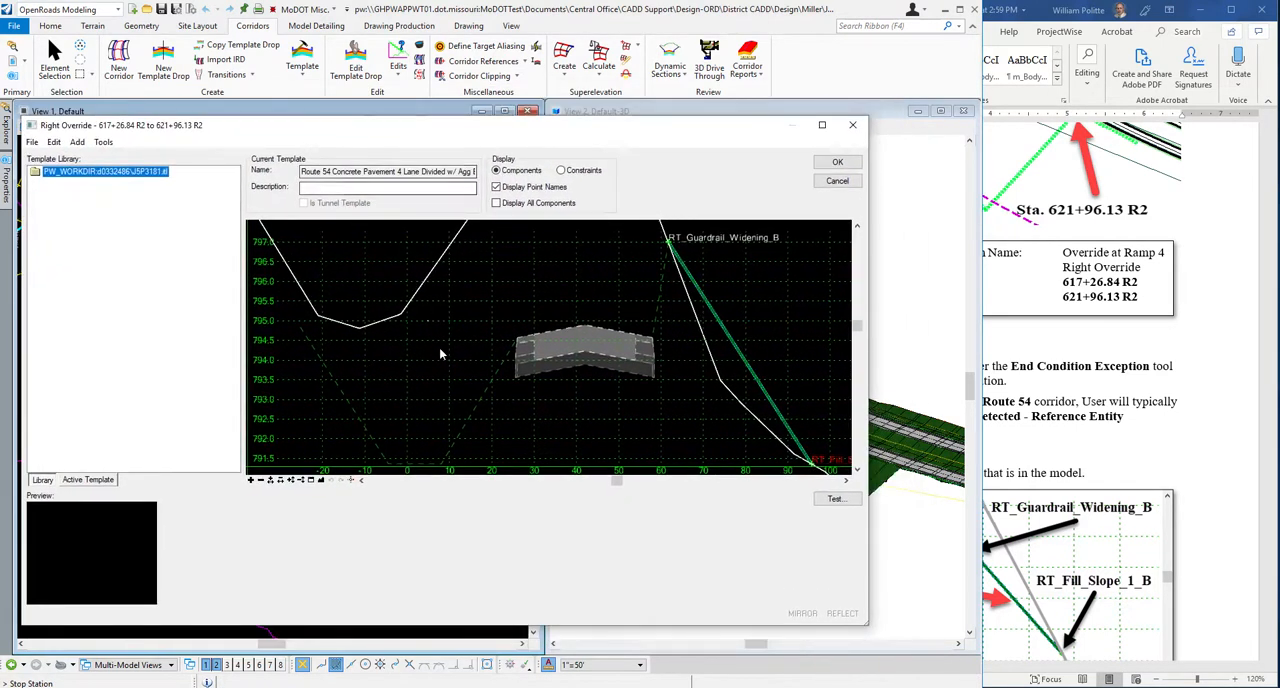
scroll(449, 365, down, 2)
scroll(514, 358, down, 1)
scroll(645, 386, up, 1)
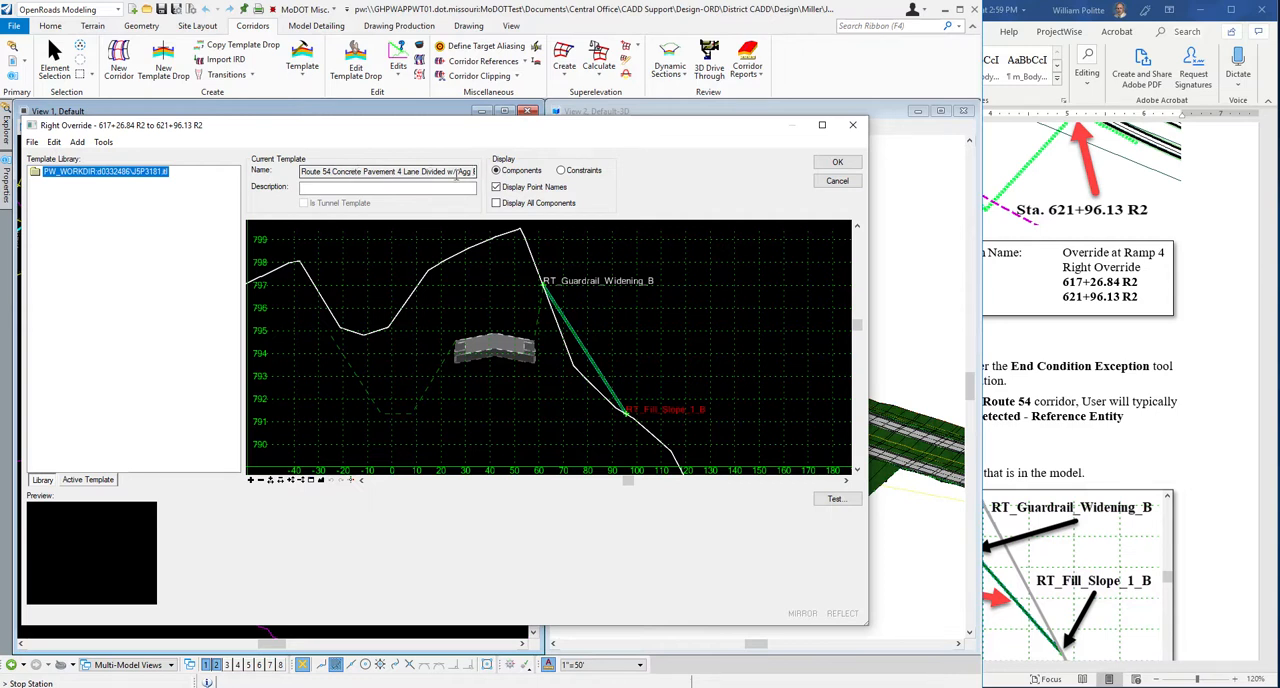
drag(415, 172, 481, 178)
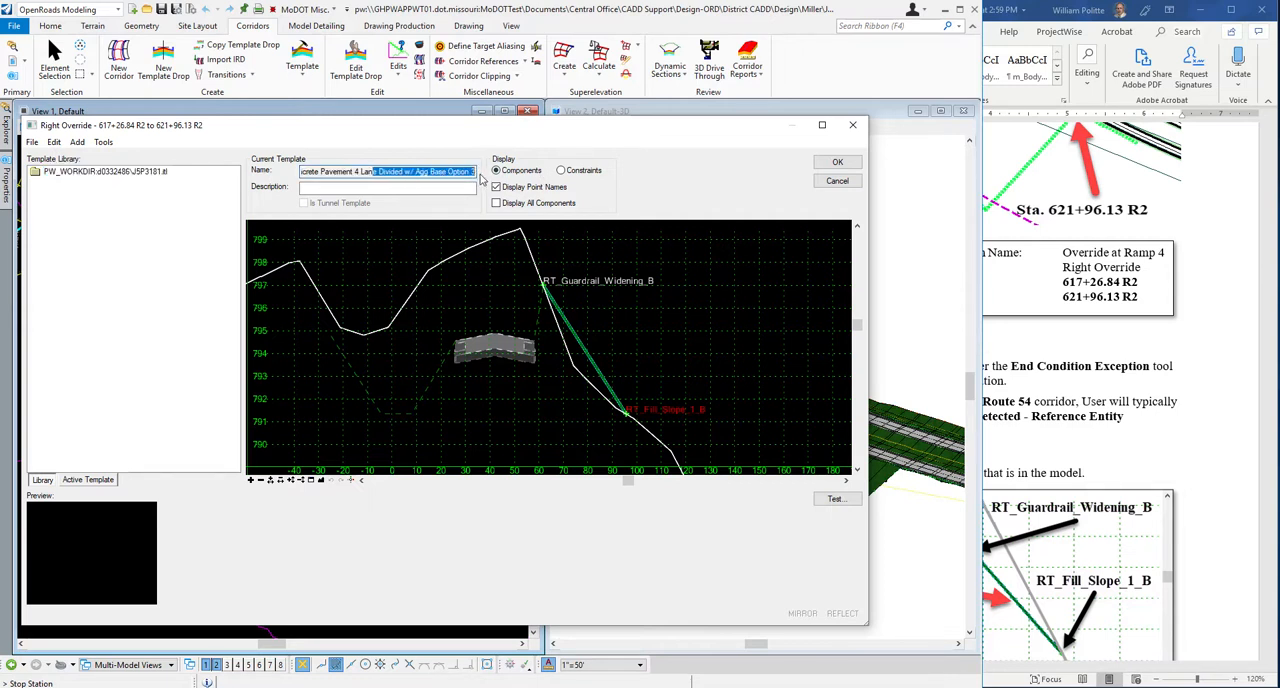
click(477, 175)
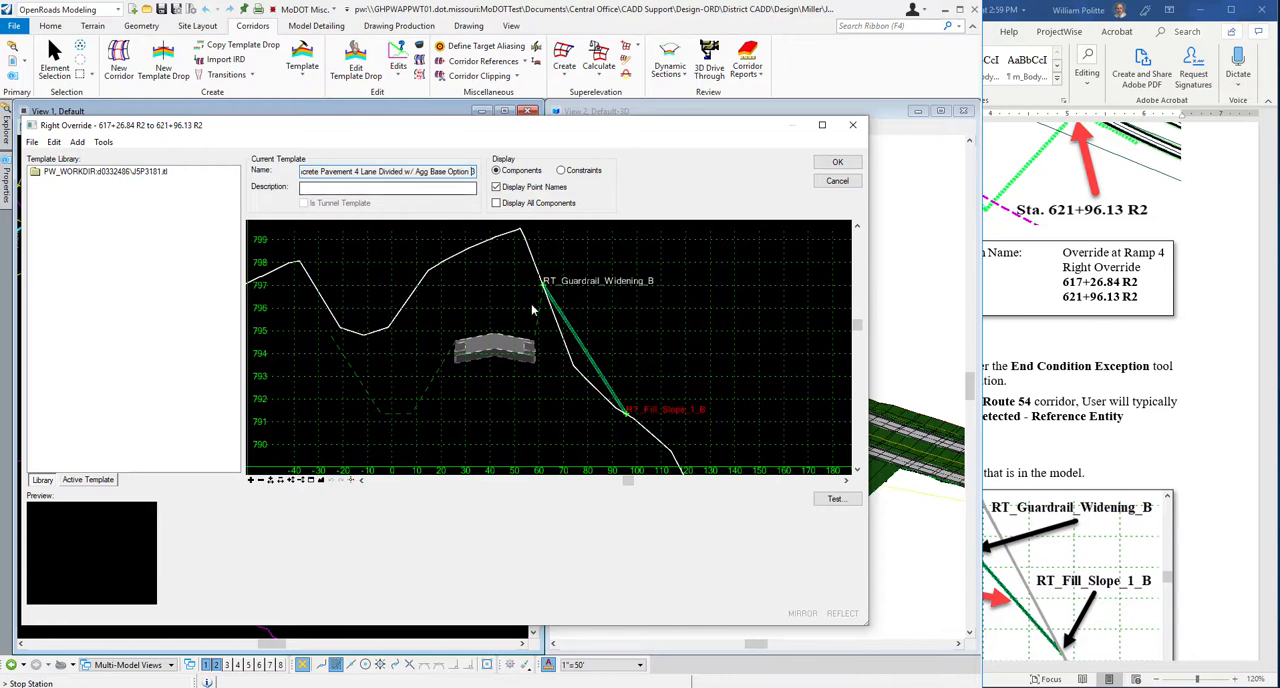
mouse_move(672, 130)
mouse_down()
mouse_move(716, 160)
mouse_move(757, 374)
mouse_move(751, 432)
mouse_move(689, 137)
mouse_up()
Switch to the Word guide and review step 8's Delete Components illustration.
click(1224, 354)
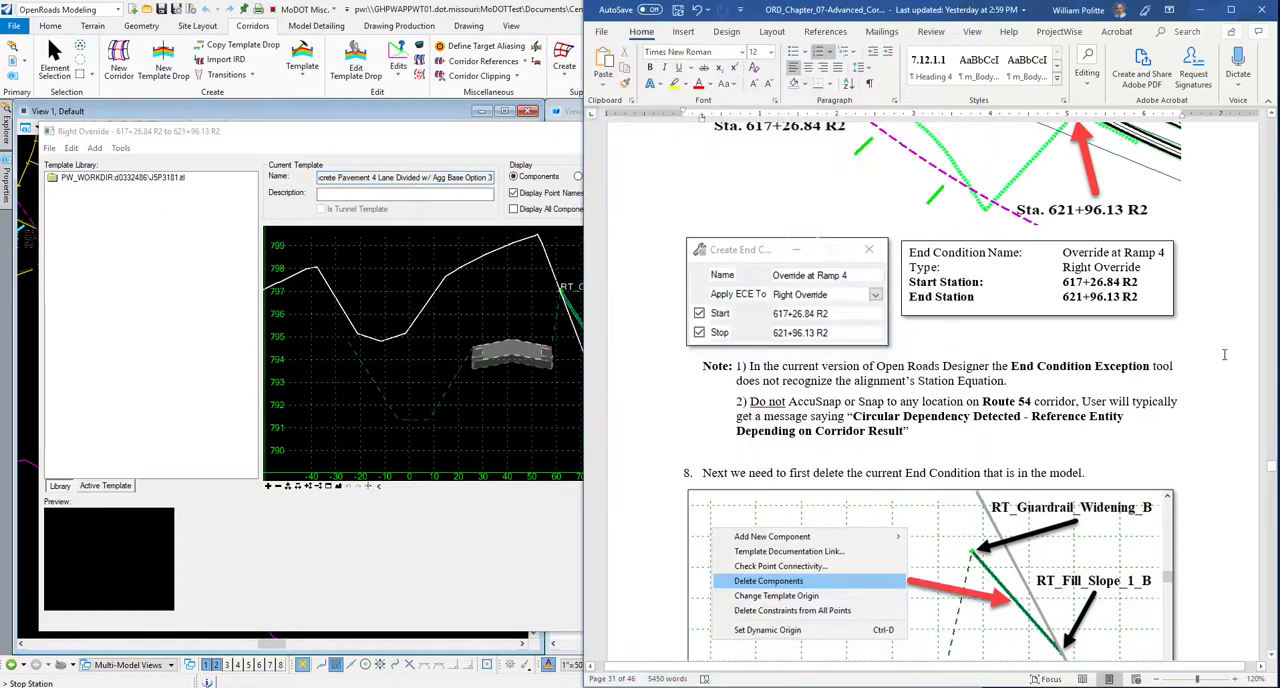
scroll(891, 354, down, 3)
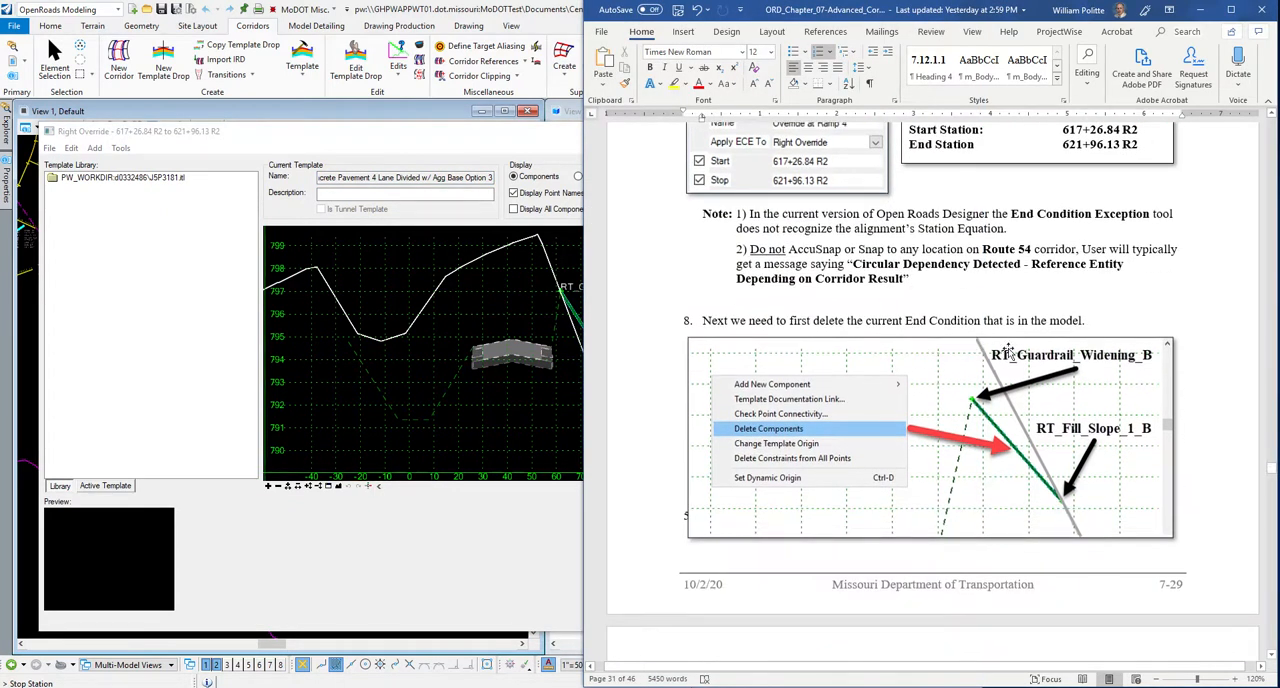
scroll(967, 346, up, 2)
scroll(967, 346, down, 1)
scroll(967, 346, down, 2)
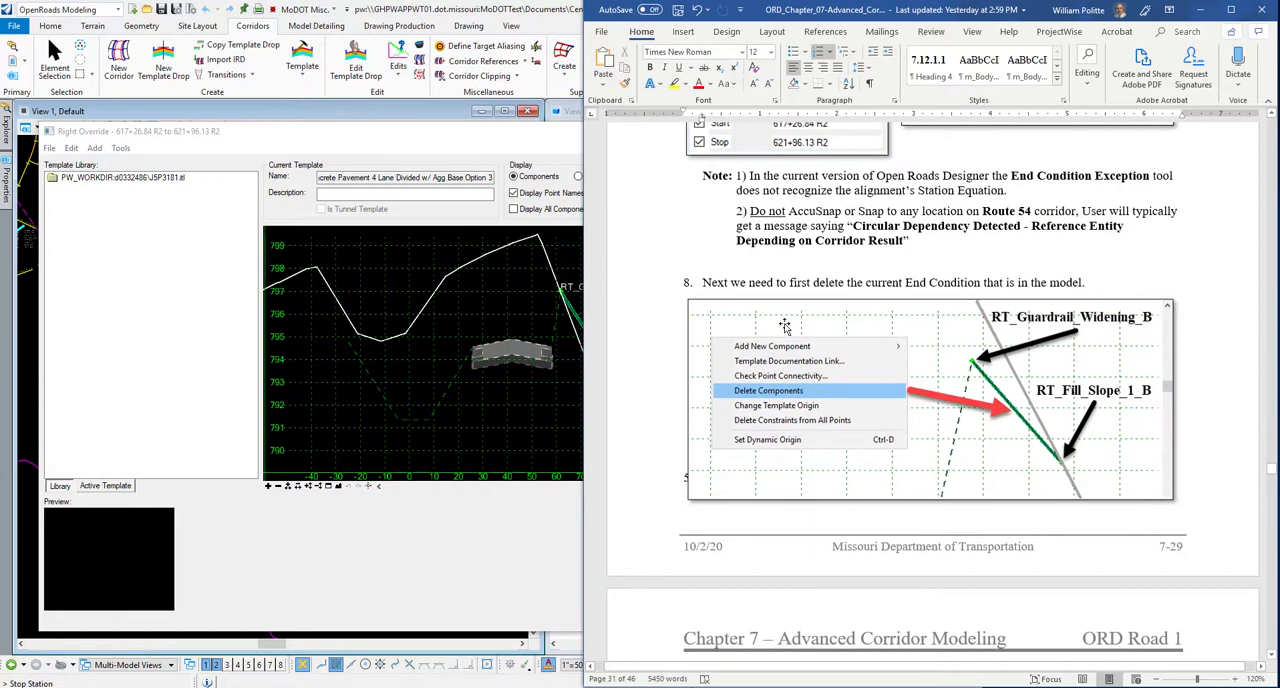
Delete the end condition component between RT_Guardrail_Widening_B and RT_Fill_Slope_1_B from the Right Override template, and return to the Word guide.
scroll(342, 332, down, 2)
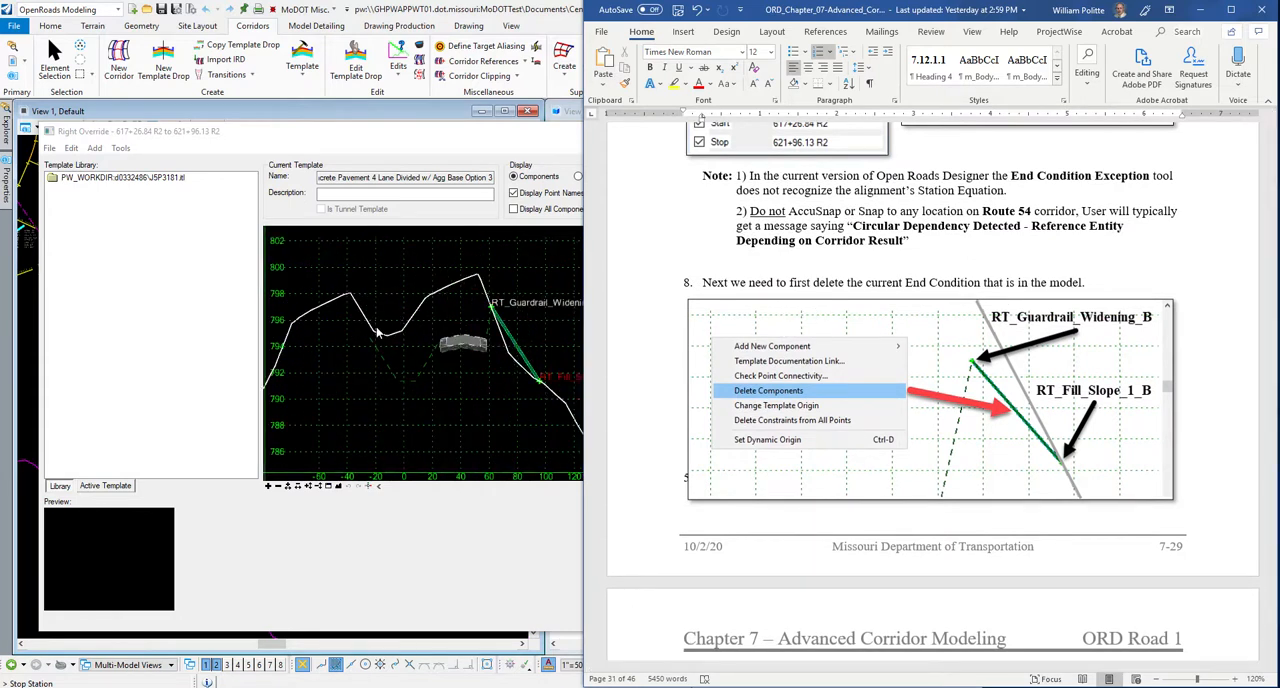
scroll(550, 337, up, 2)
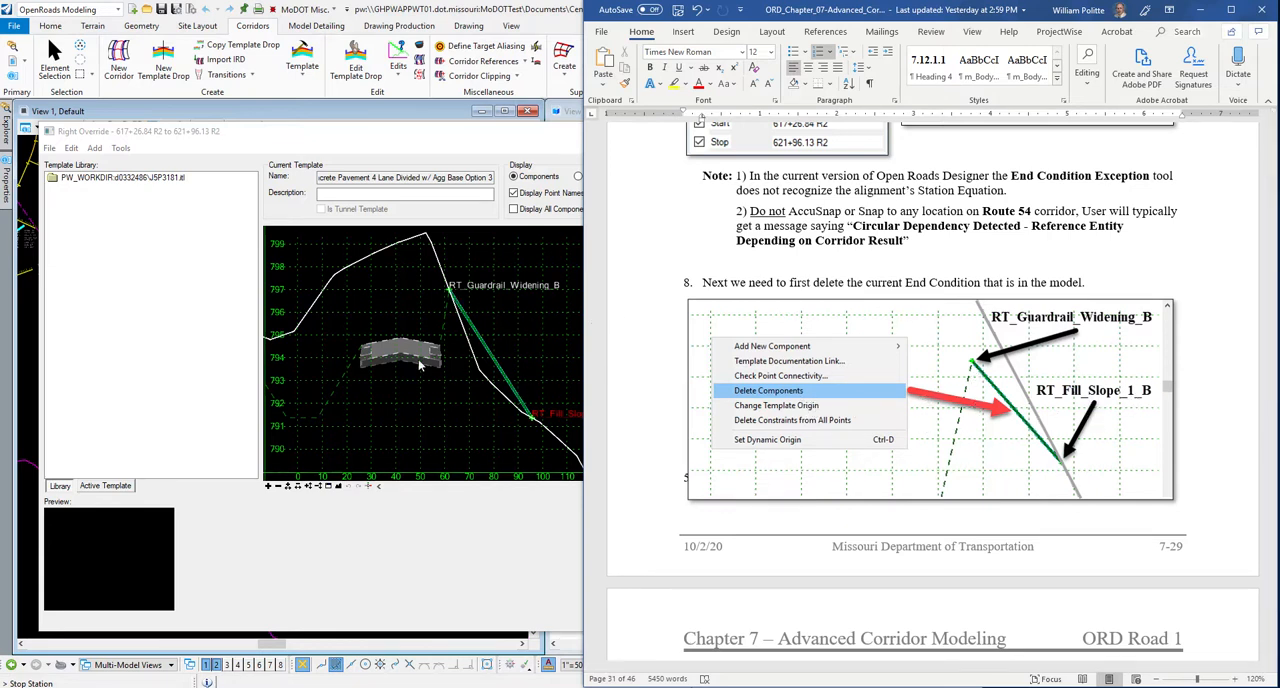
scroll(419, 360, down, 1)
scroll(486, 355, up, 1)
click(501, 316)
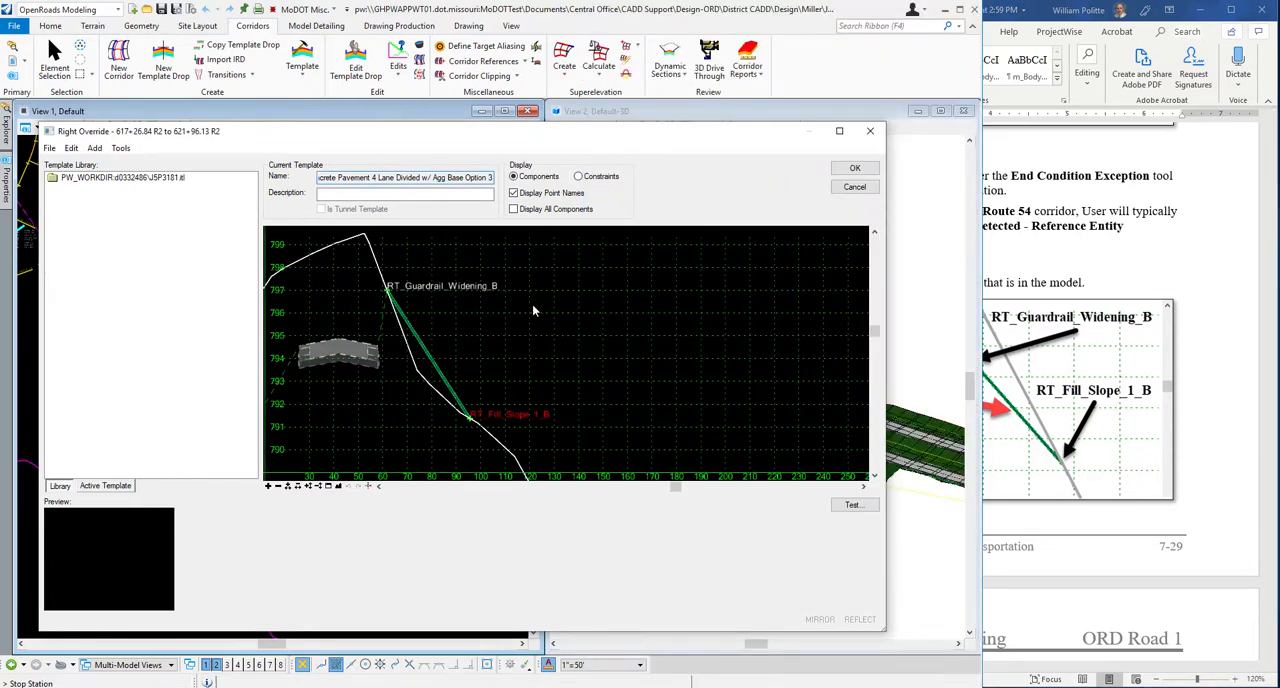
right_click(540, 327)
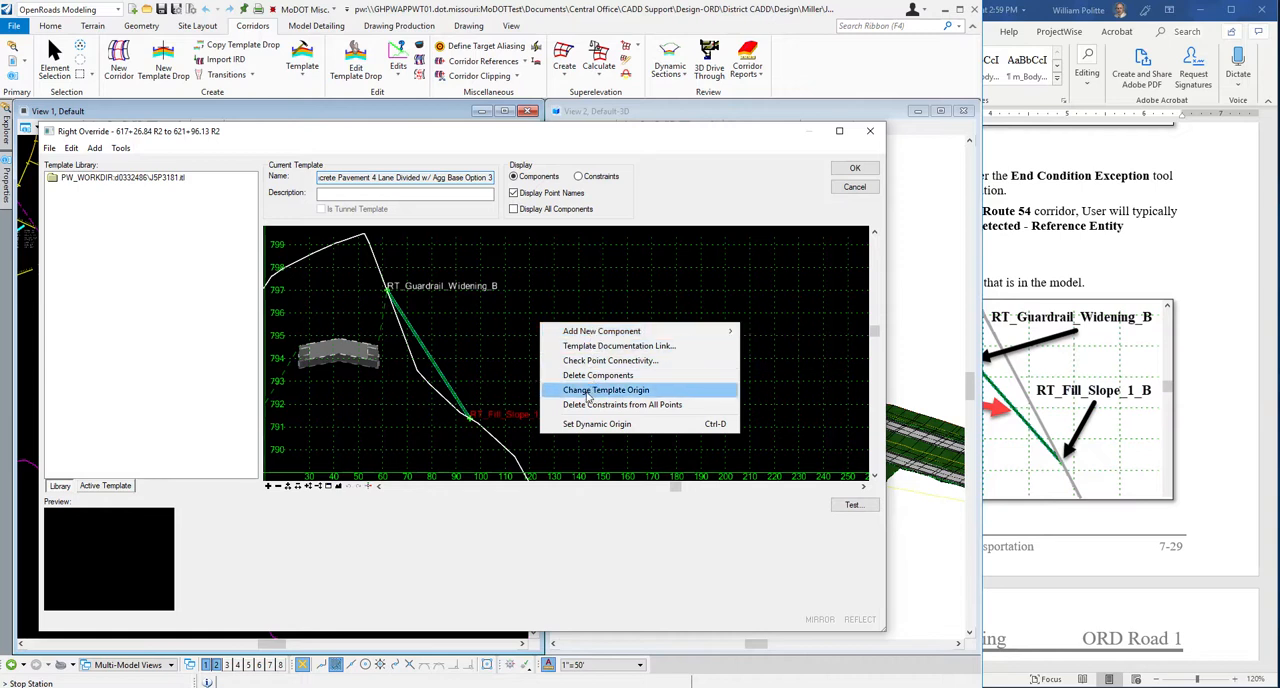
right_click(483, 353)
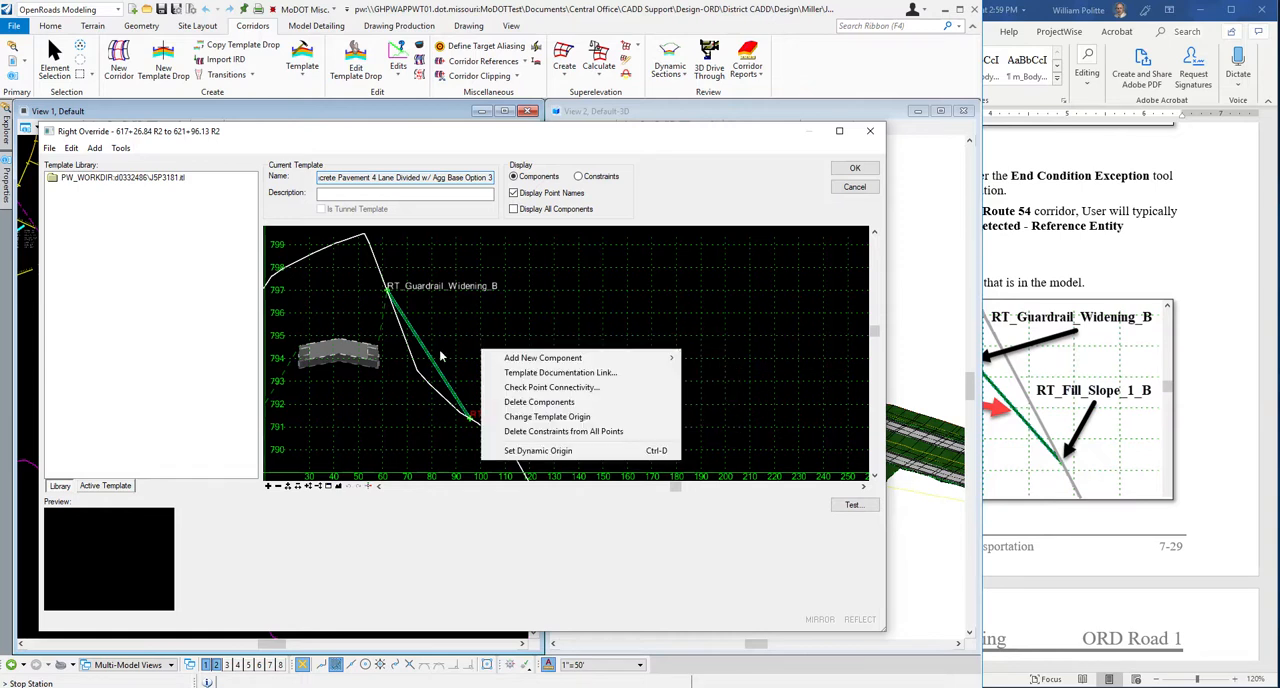
click(526, 402)
drag(484, 370, 486, 370)
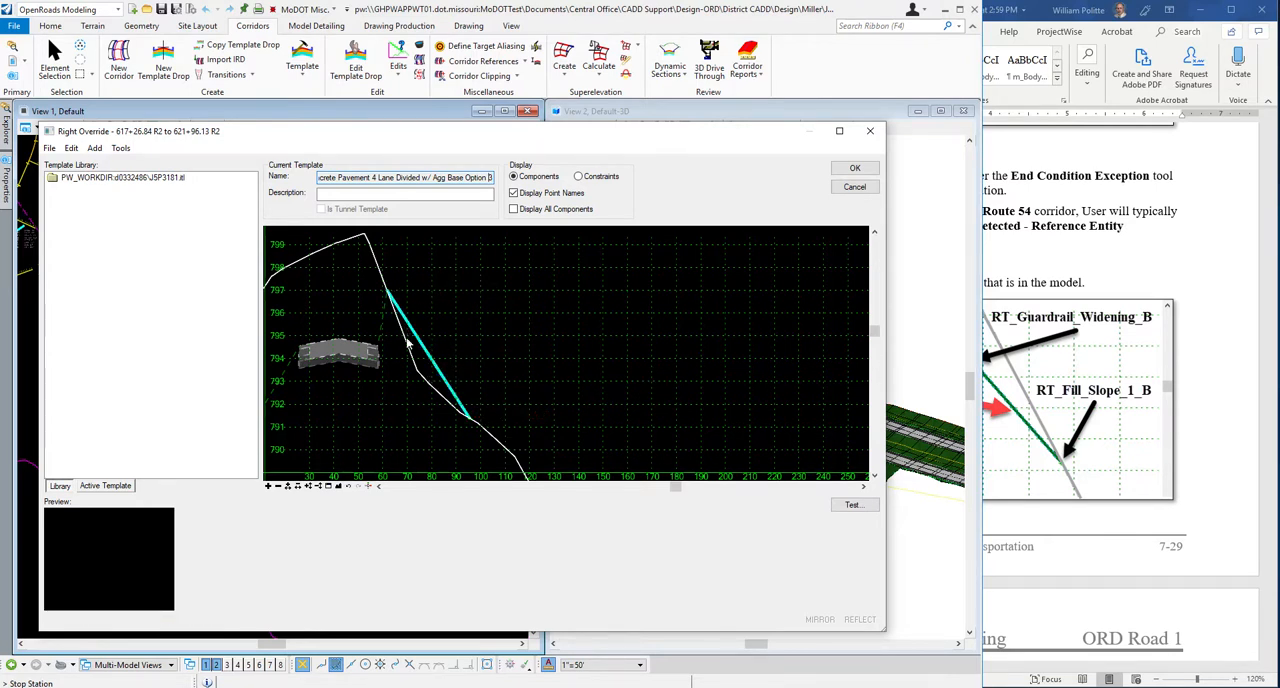
scroll(409, 343, up, 3)
scroll(409, 343, down, 2)
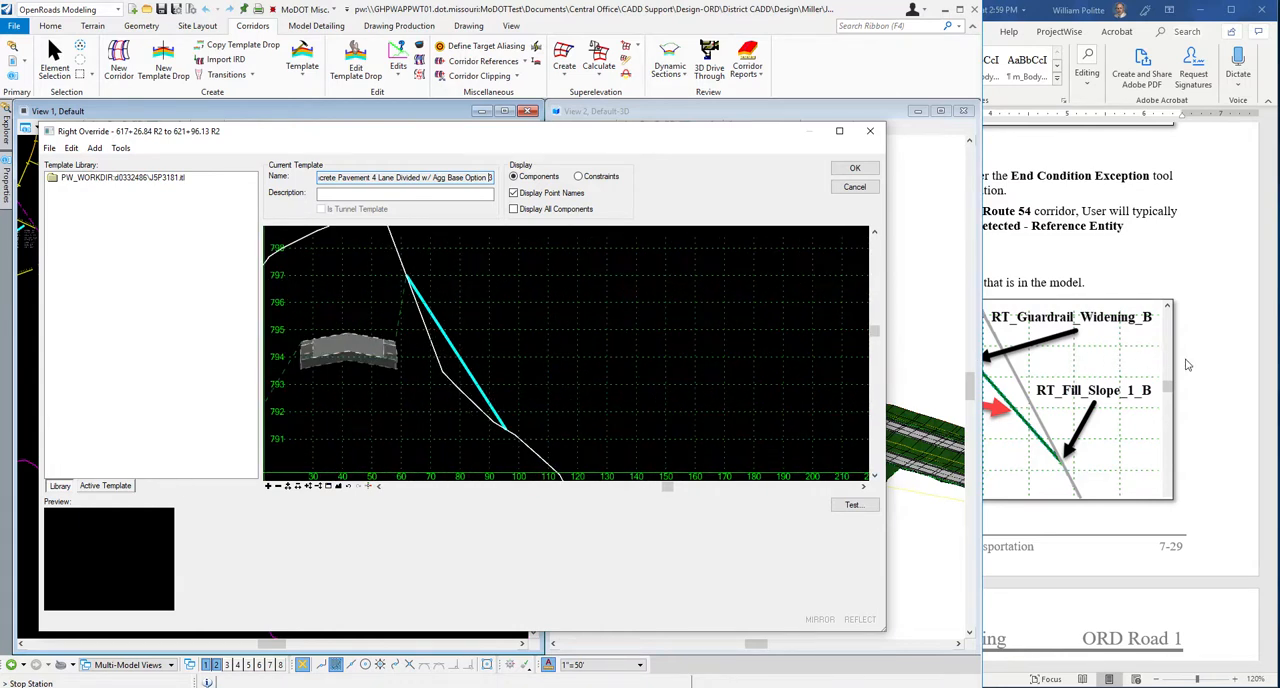
click(1187, 364)
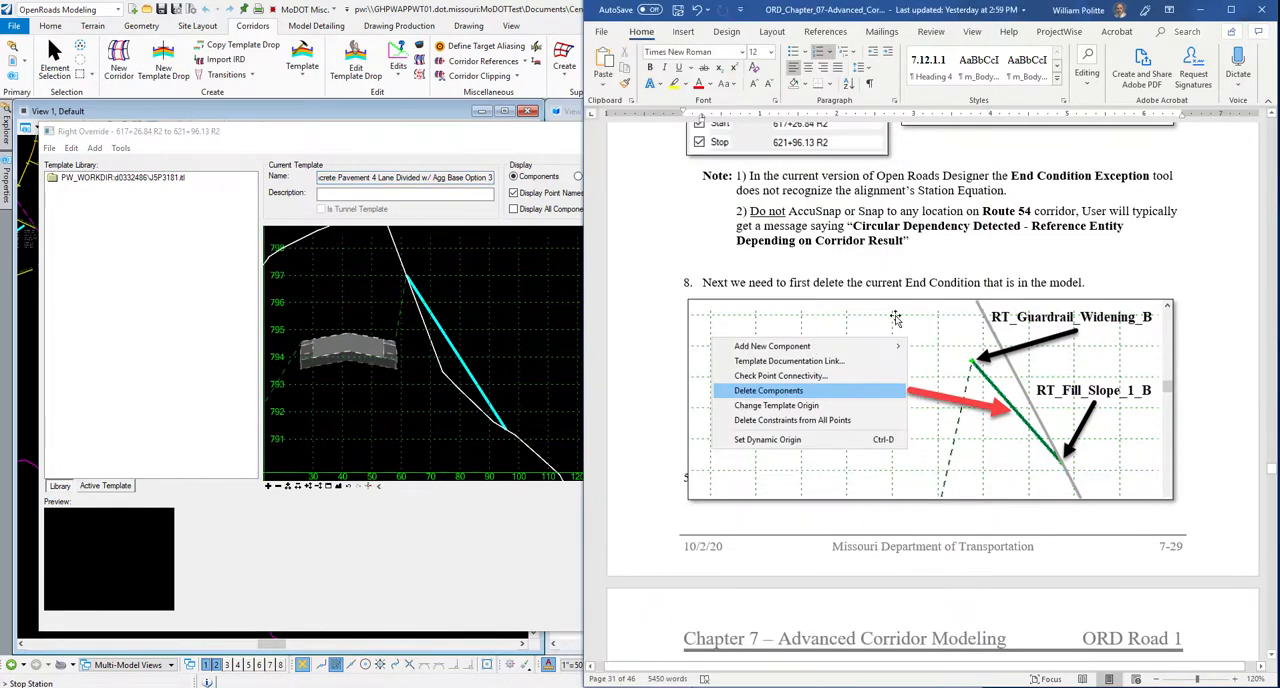
Review the Word guide's Template Options illustration and open Dynamic Settings for the Right Override template.
scroll(812, 352, down, 5)
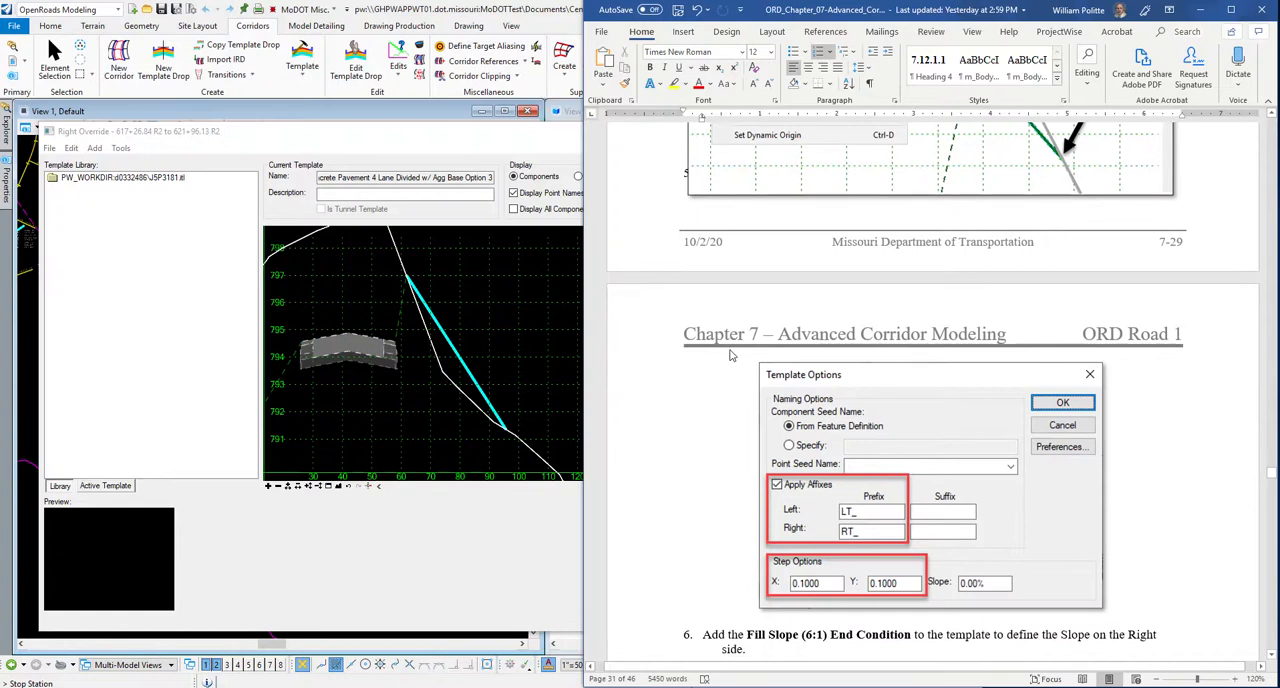
scroll(730, 354, up, 1)
scroll(750, 355, down, 3)
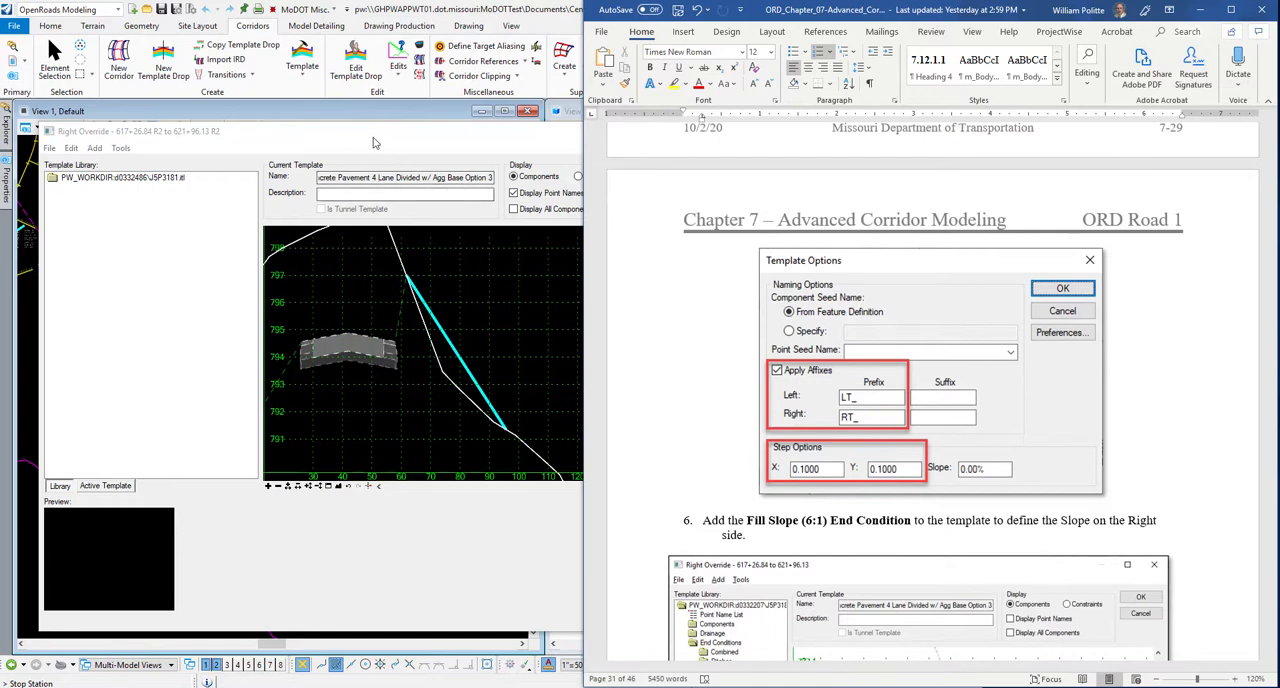
click(481, 355)
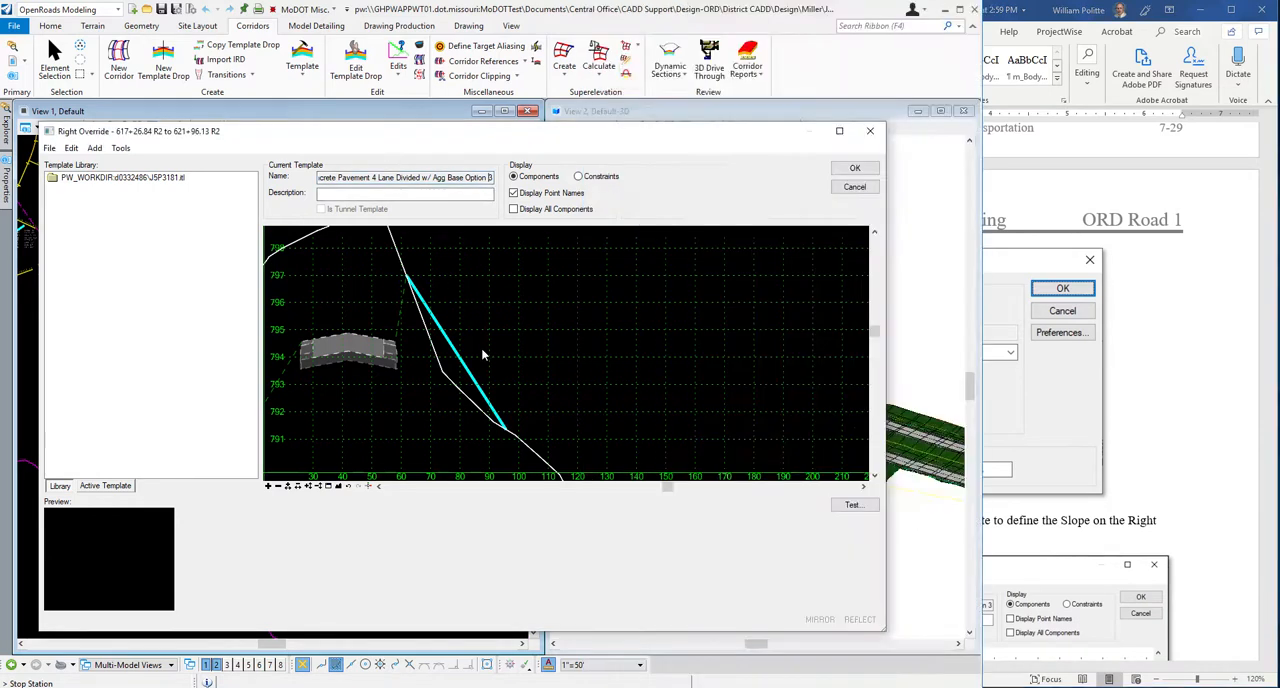
click(369, 489)
click(120, 148)
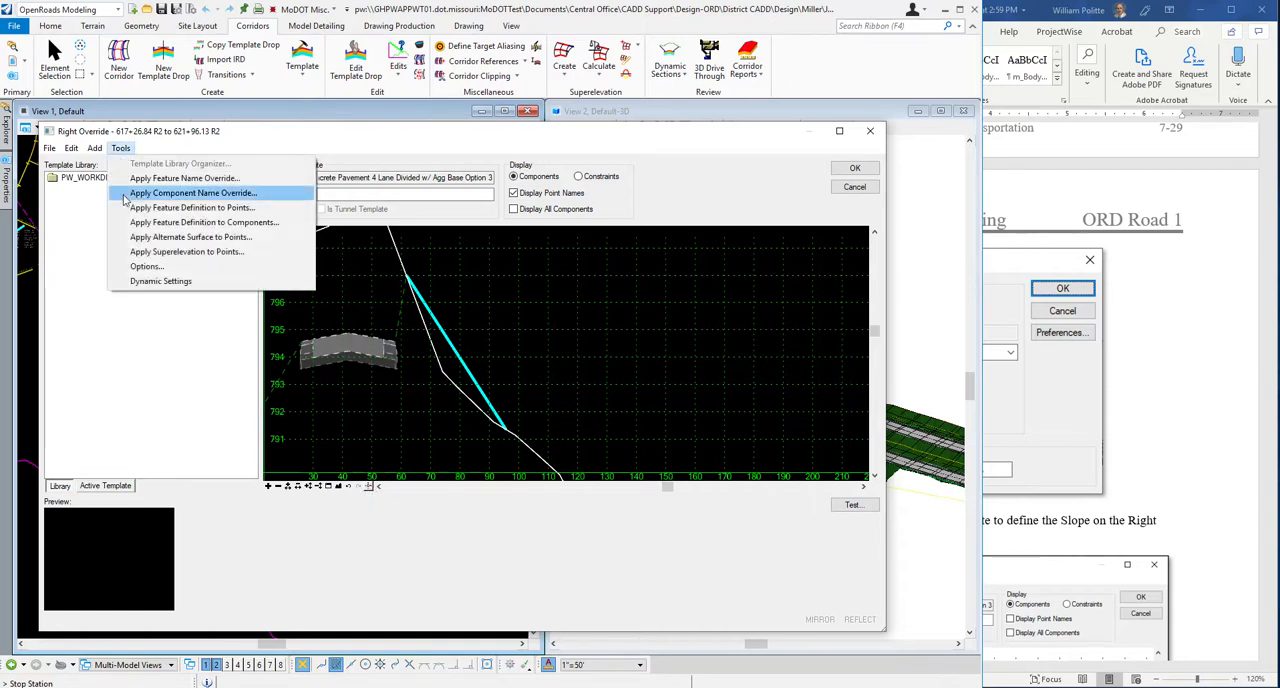
click(128, 281)
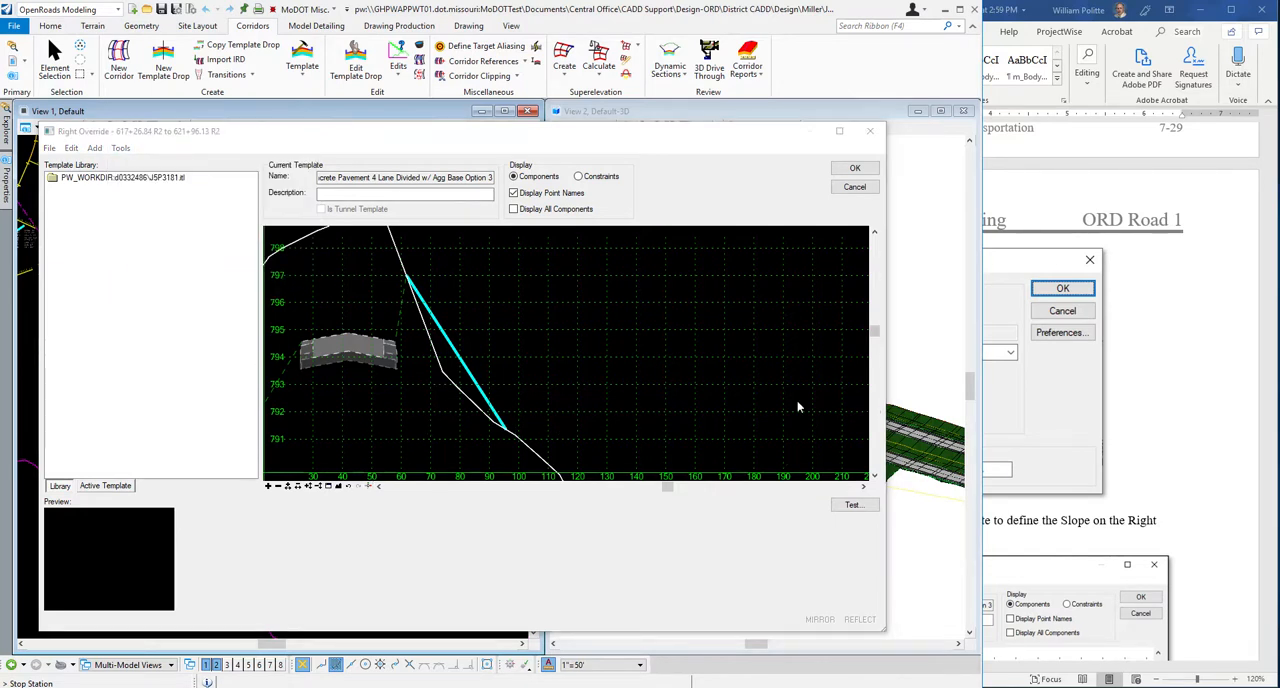
drag(0, 380, 585, 488)
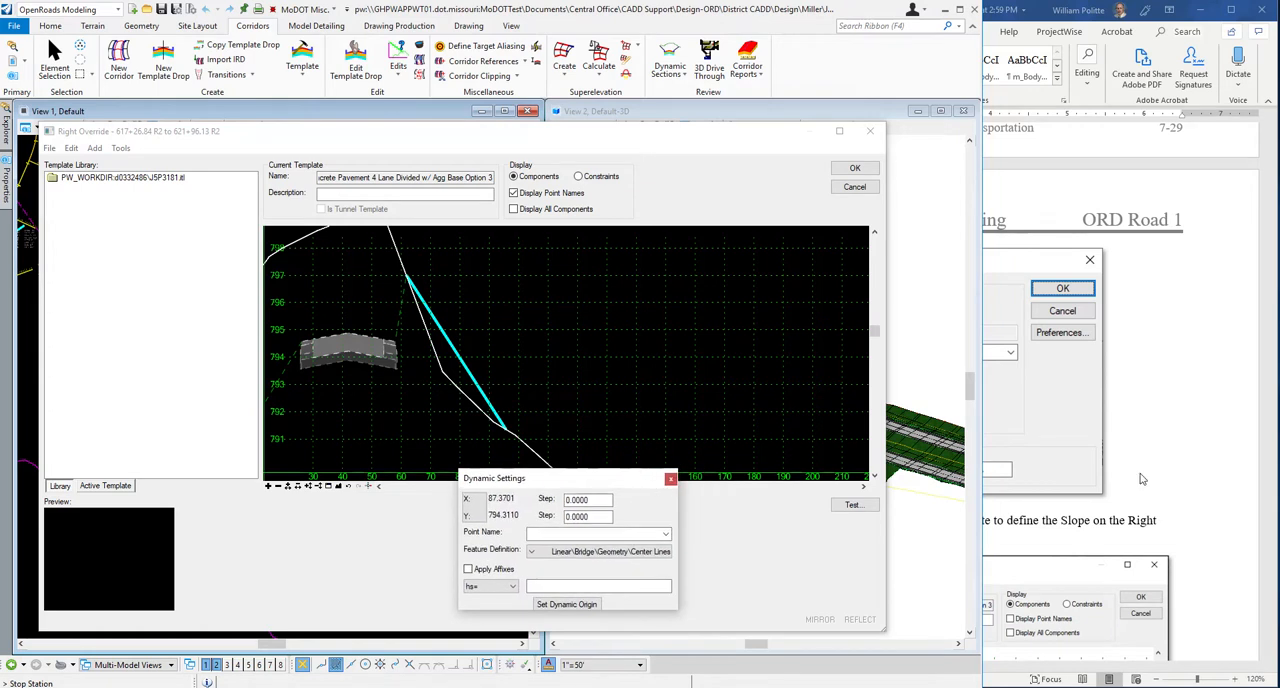
click(1047, 378)
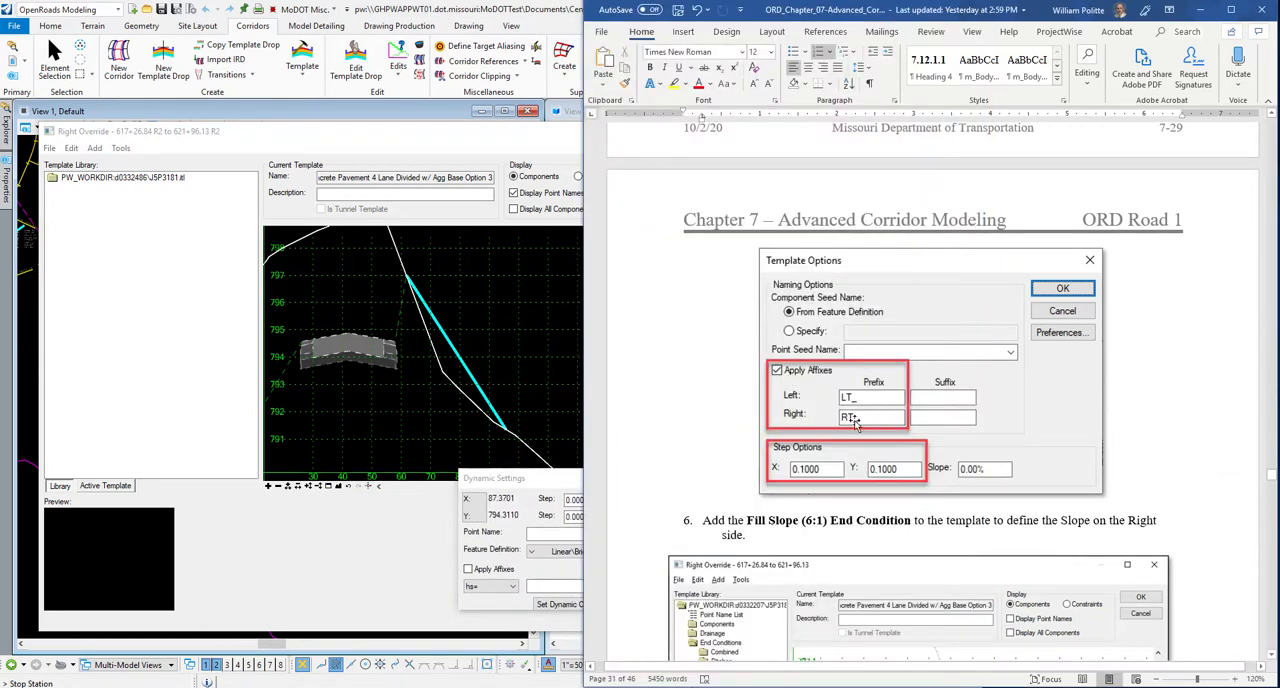
click(562, 486)
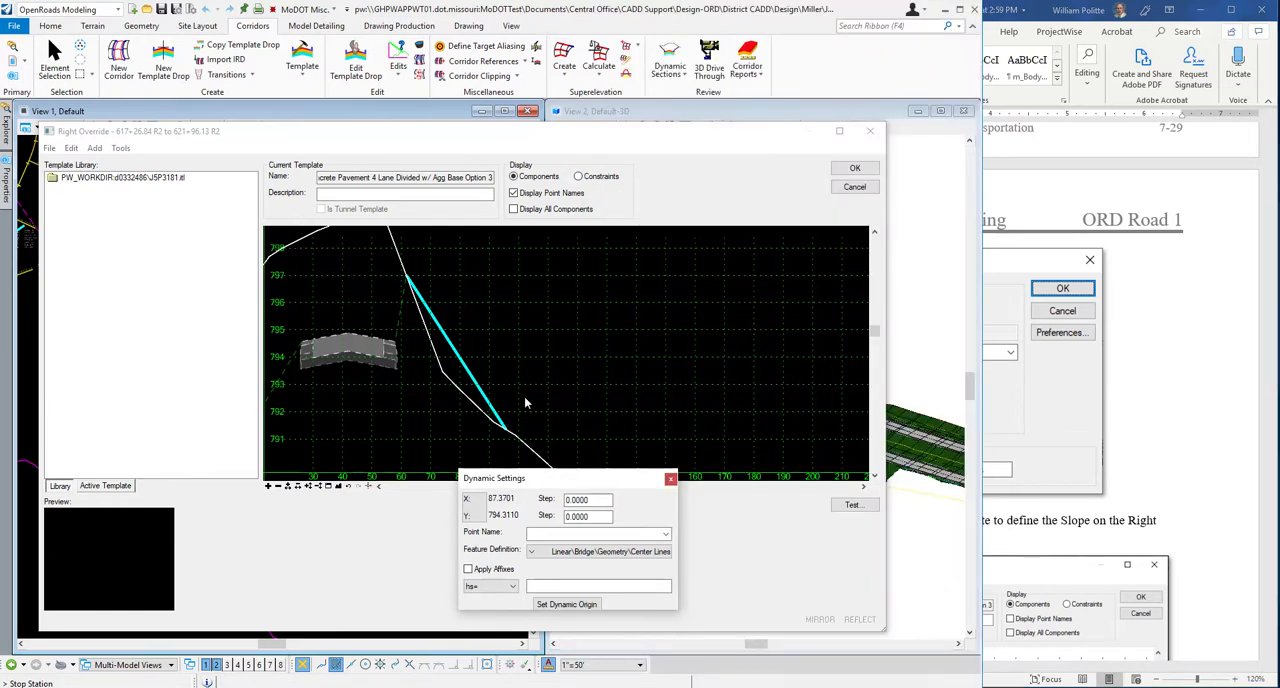
Enable affixes in the Right Override template options with left prefix LT_ and right prefix RT_.
click(120, 147)
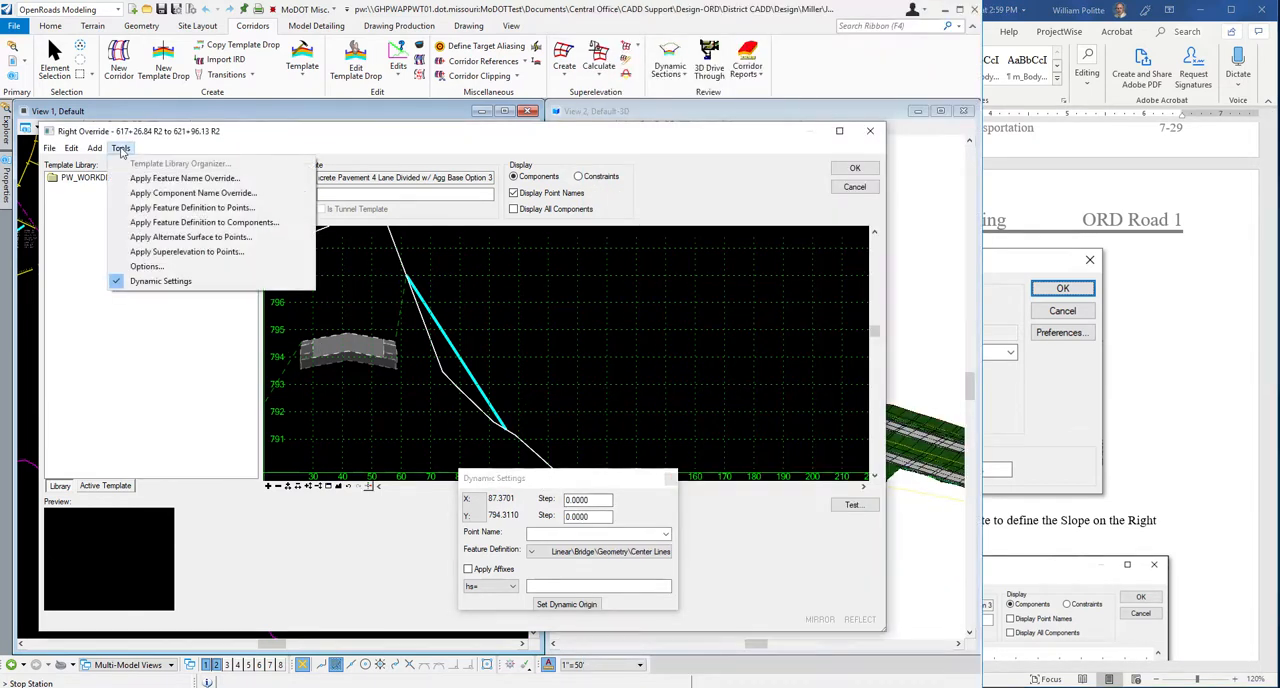
click(146, 267)
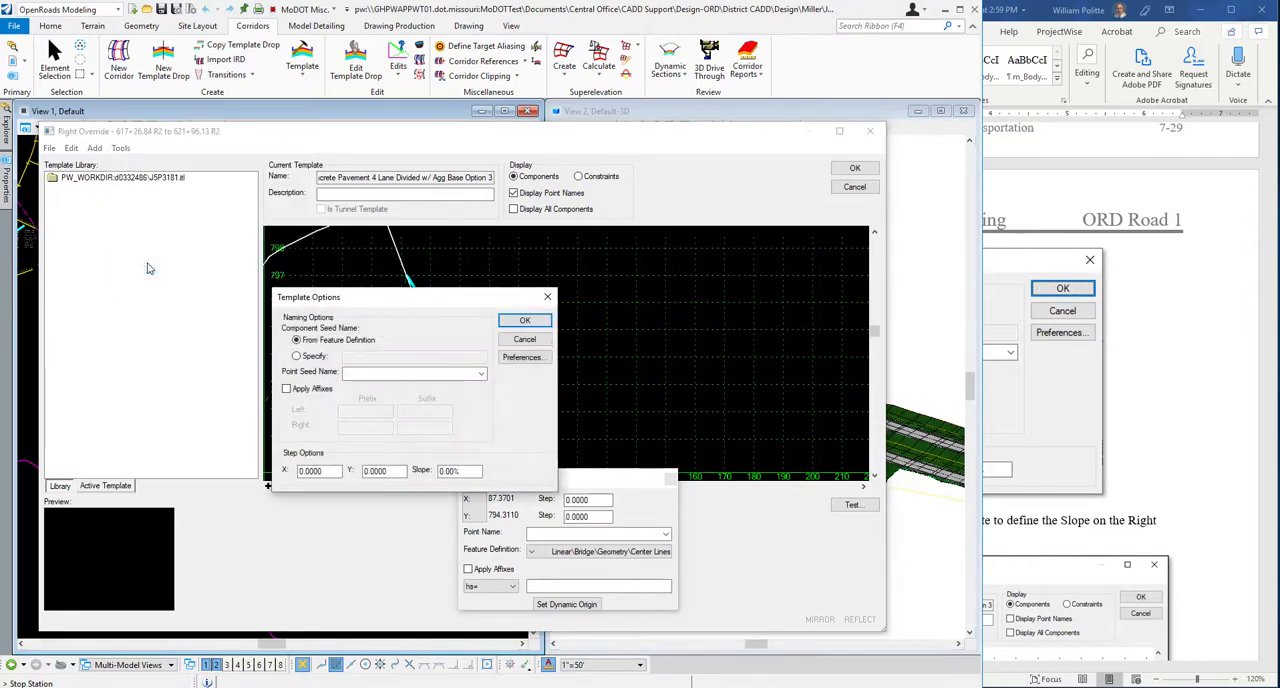
drag(368, 299, 306, 281)
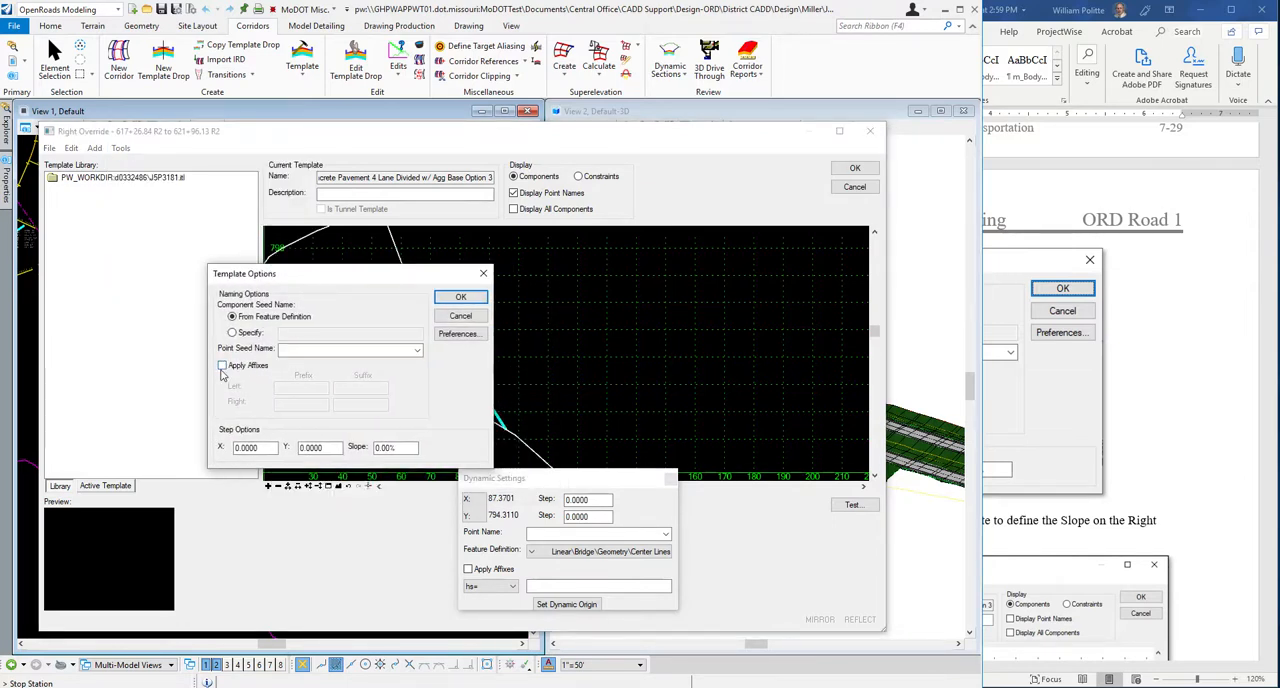
click(223, 366)
click(291, 389)
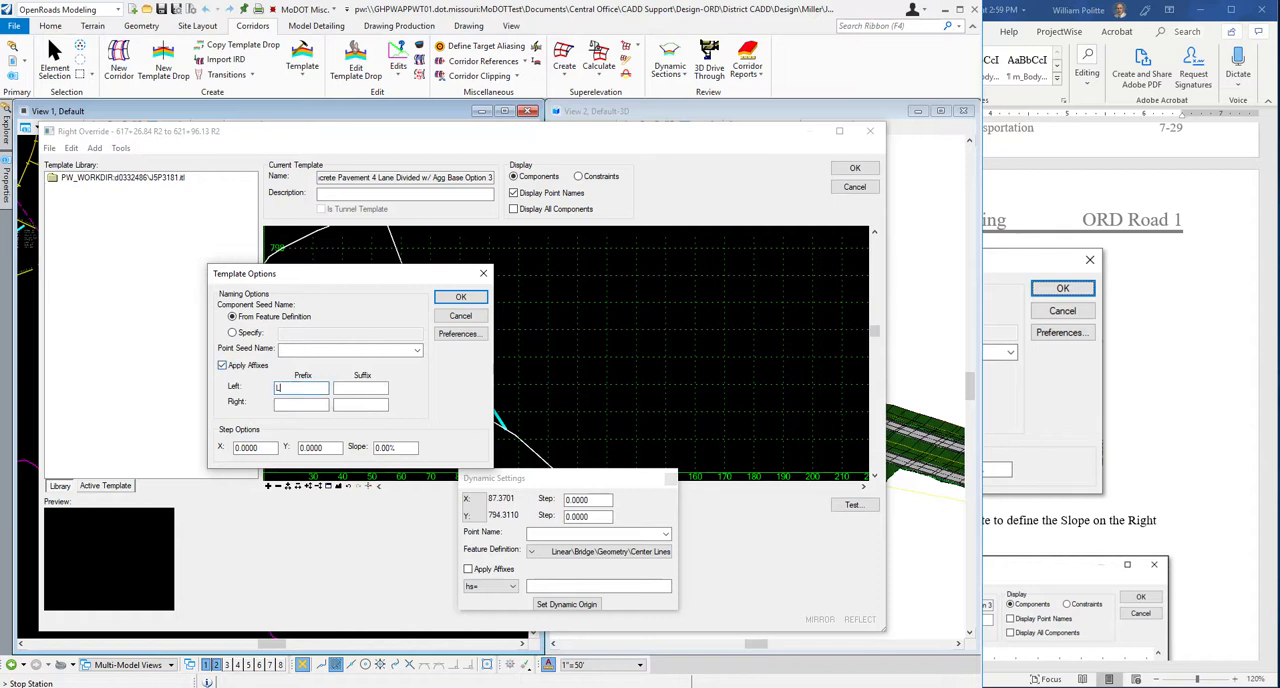
text(LT_)
click(300, 404)
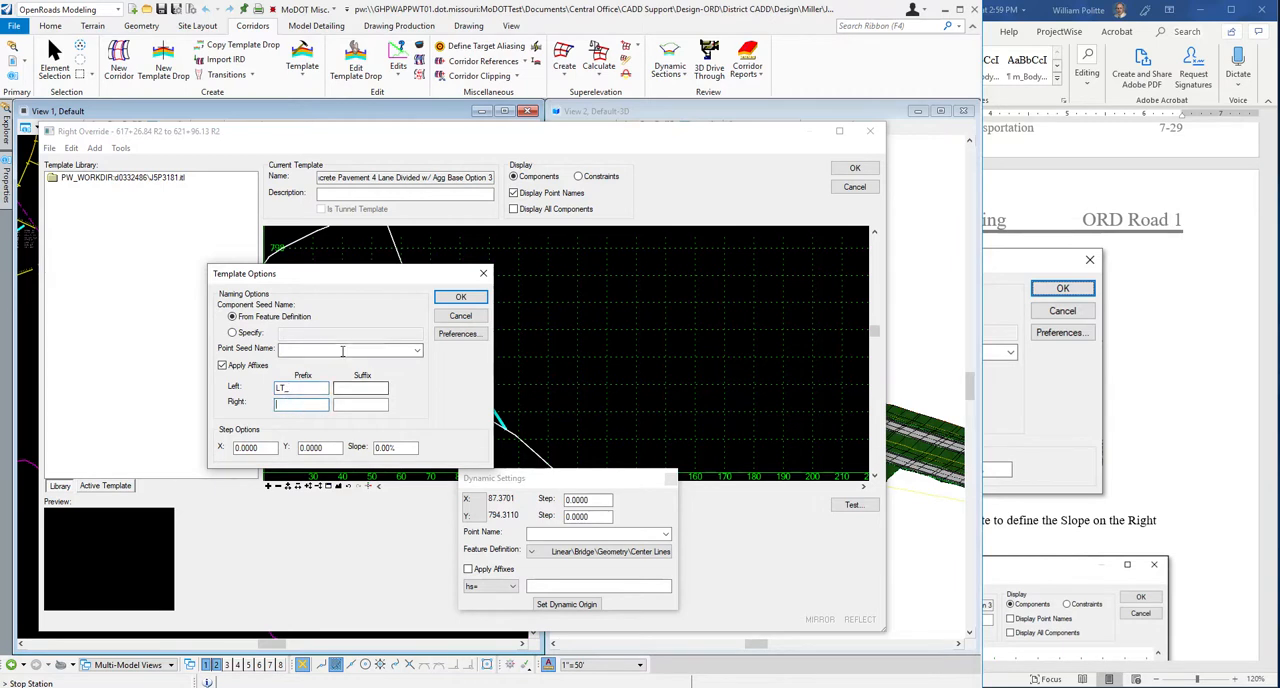
text(R)
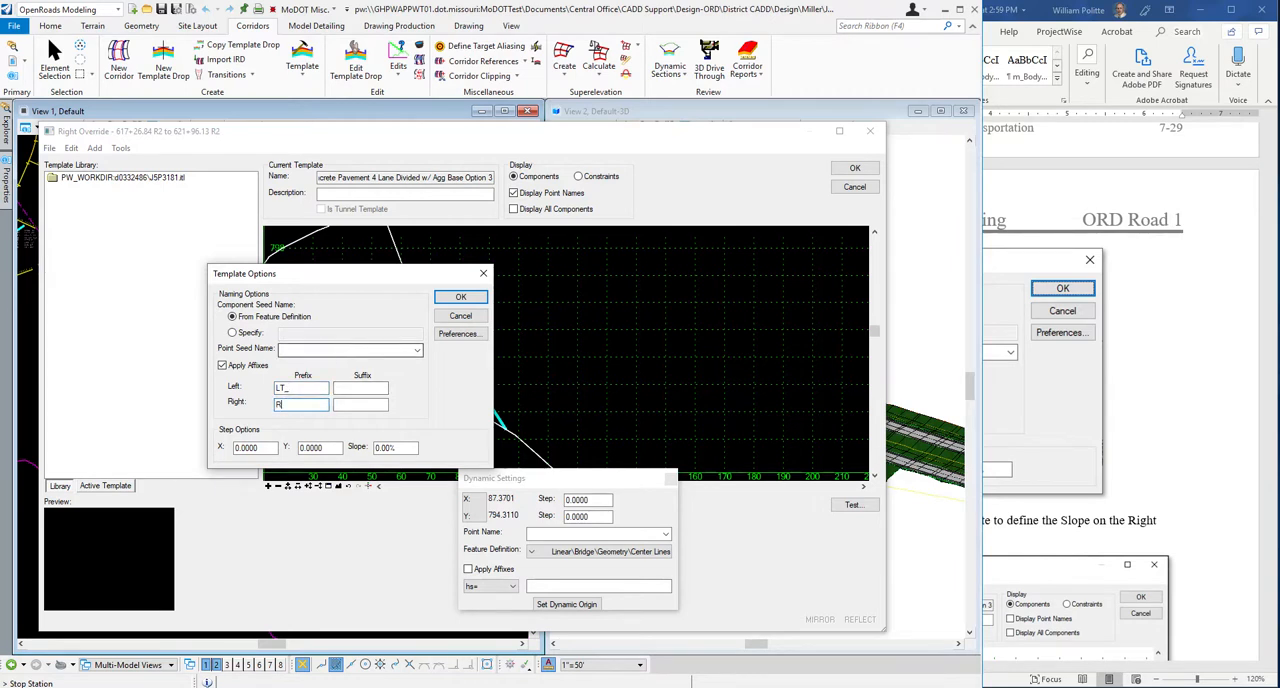
text(T_)
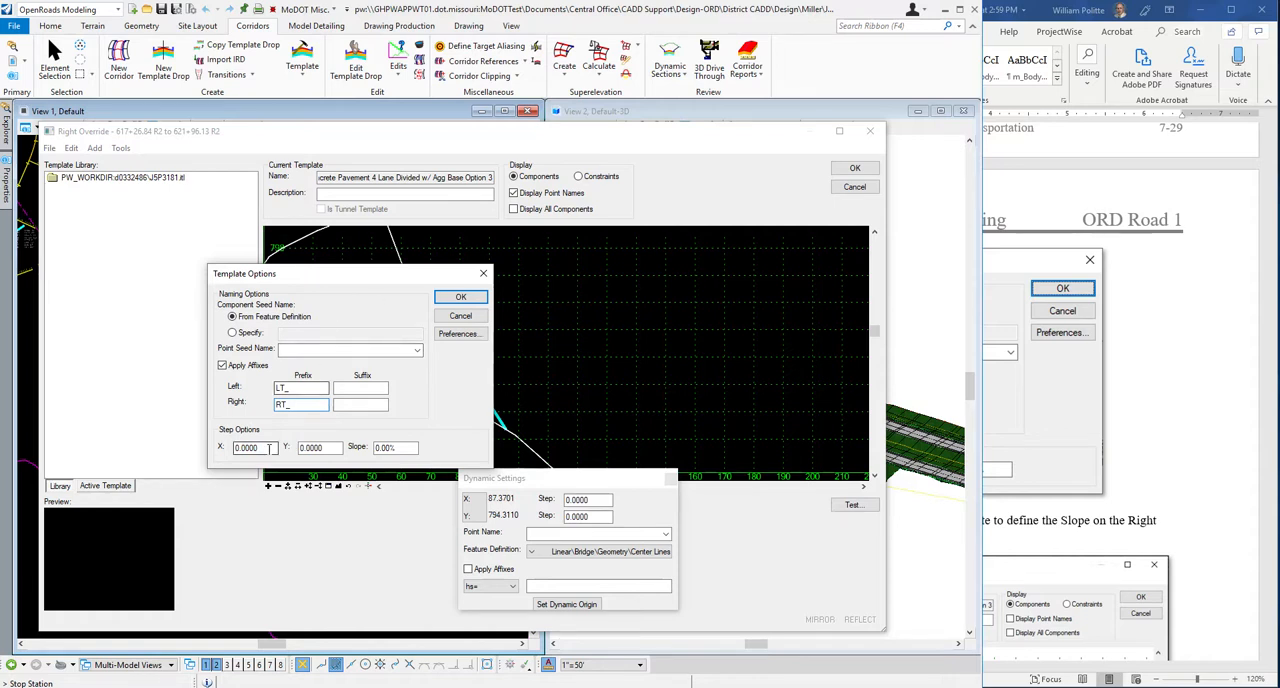
Set the template's X and Y step options to 0.1000, accept them, and move Dynamic Settings clear of the template drawing.
drag(262, 449, 212, 452)
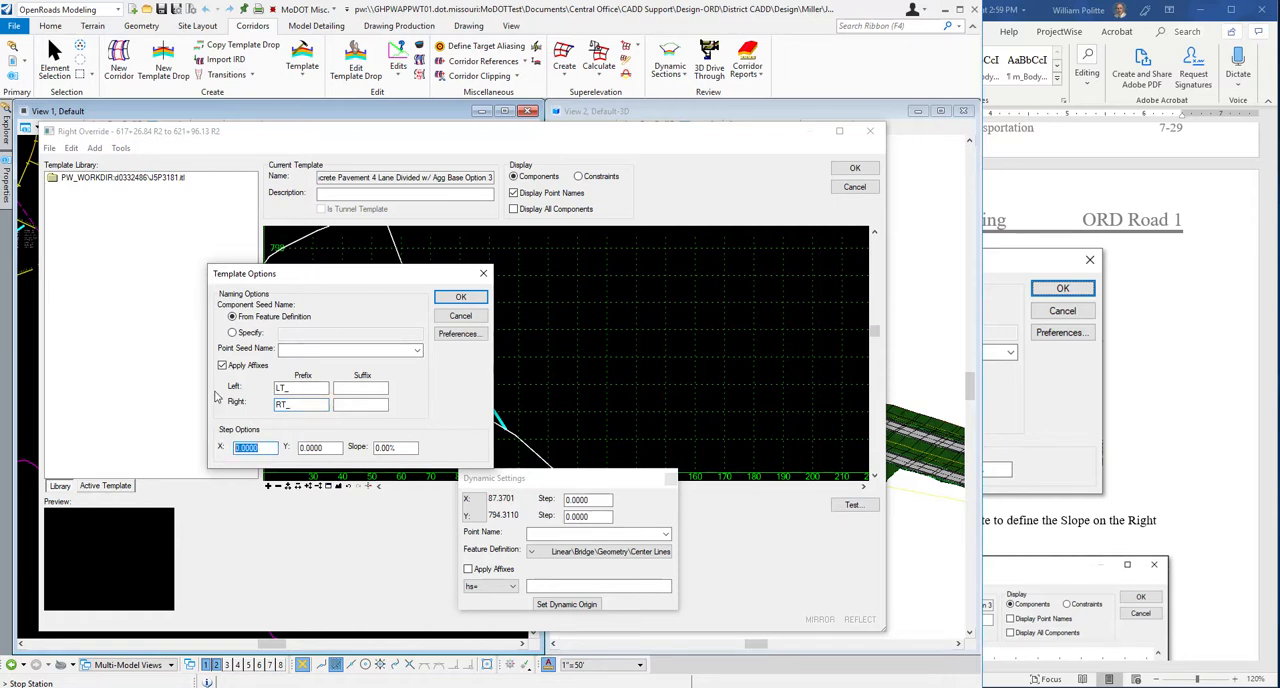
text(1)
key(Tab)
text(1)
key(Tab)
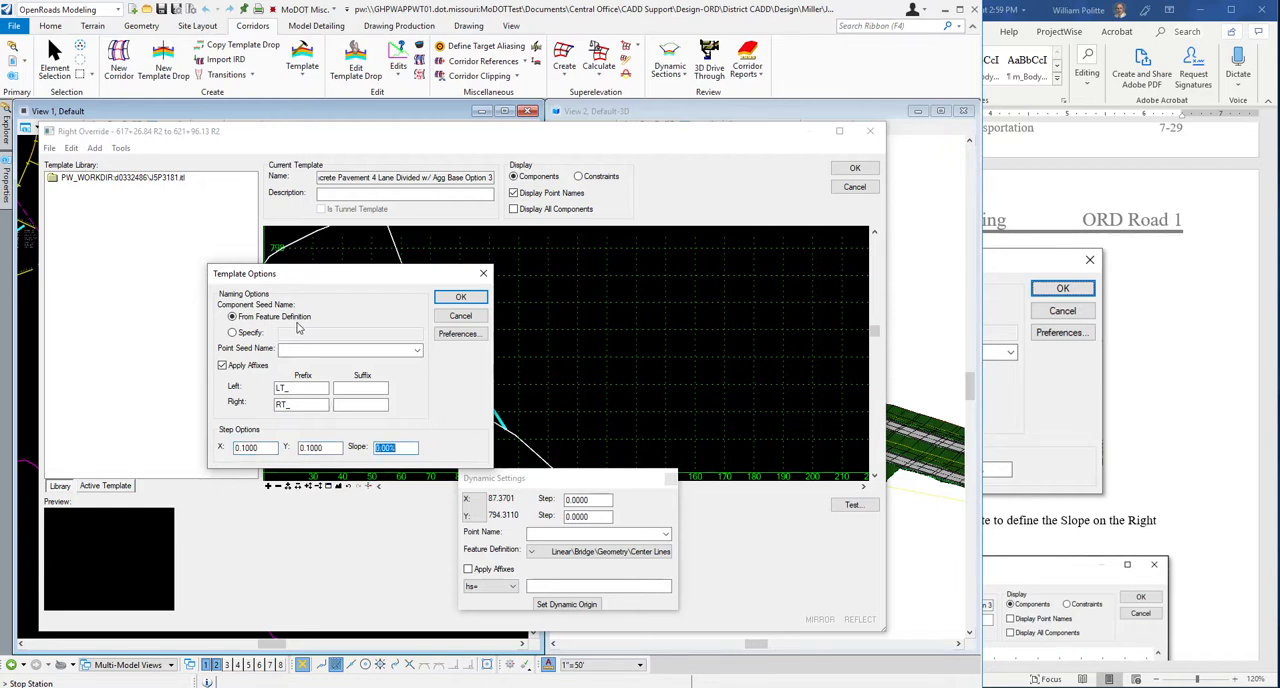
click(459, 300)
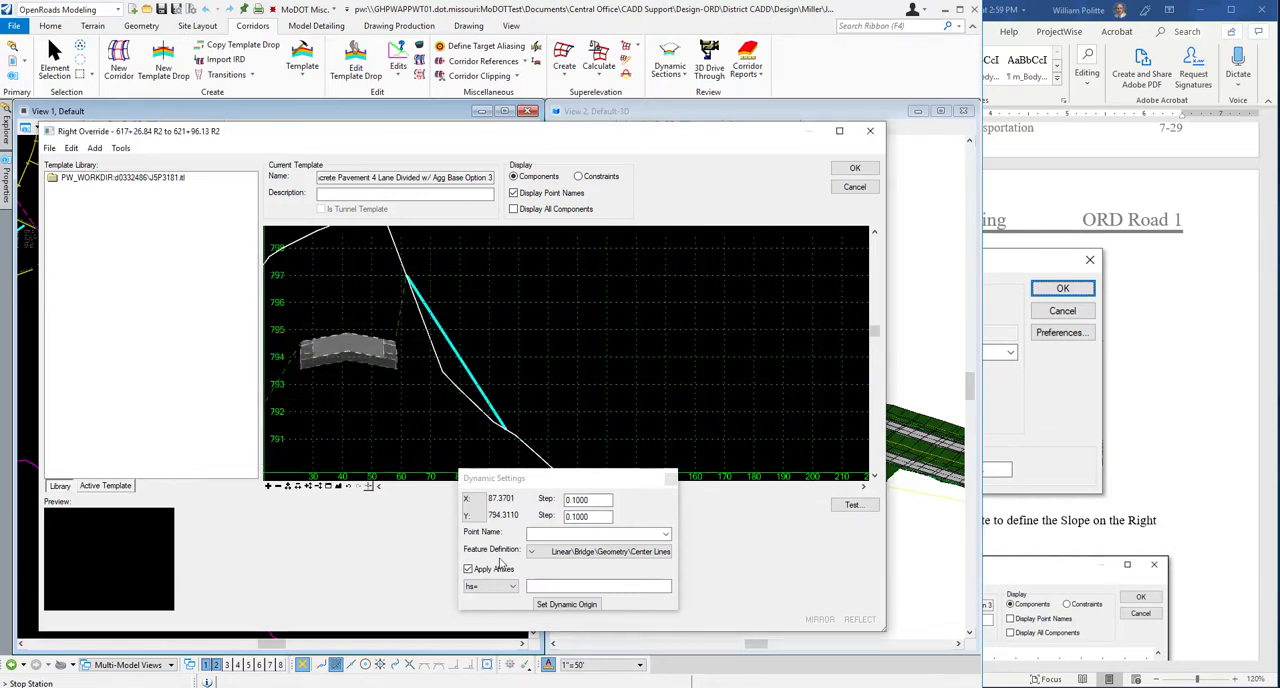
drag(548, 486, 420, 500)
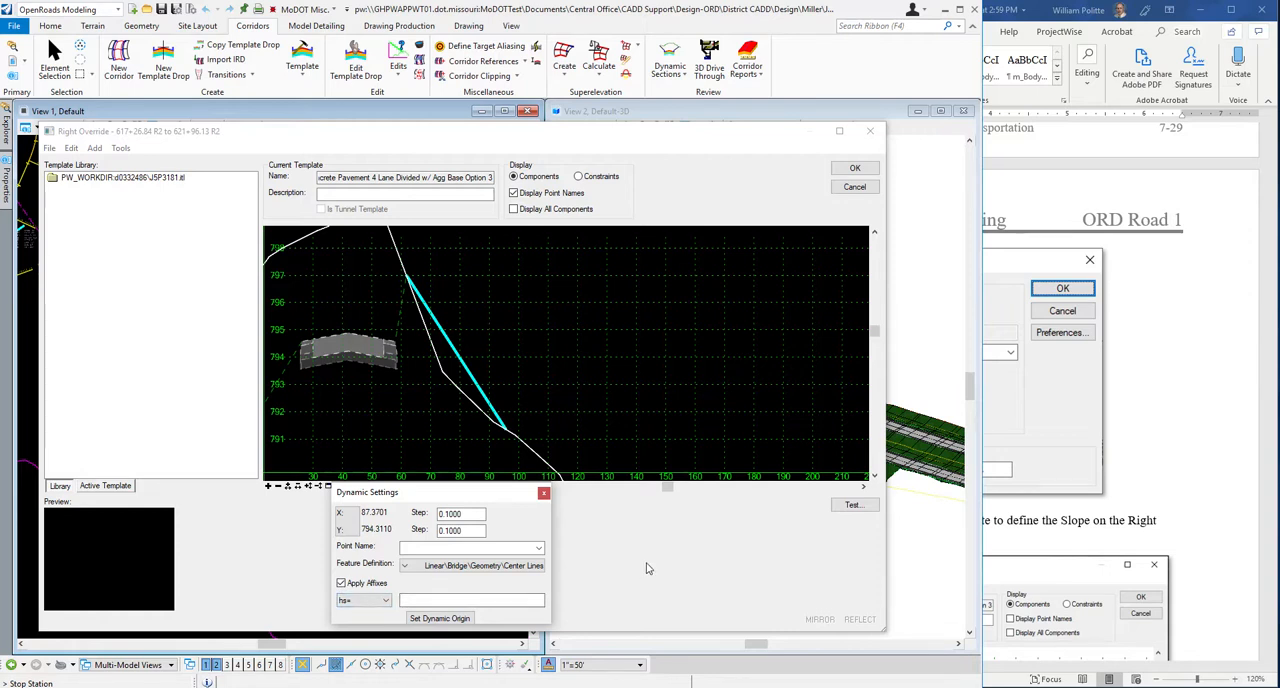
Check step 6 in the Word guide and expand the template library to the Fill Slopes folder under End Conditions.
click(1206, 418)
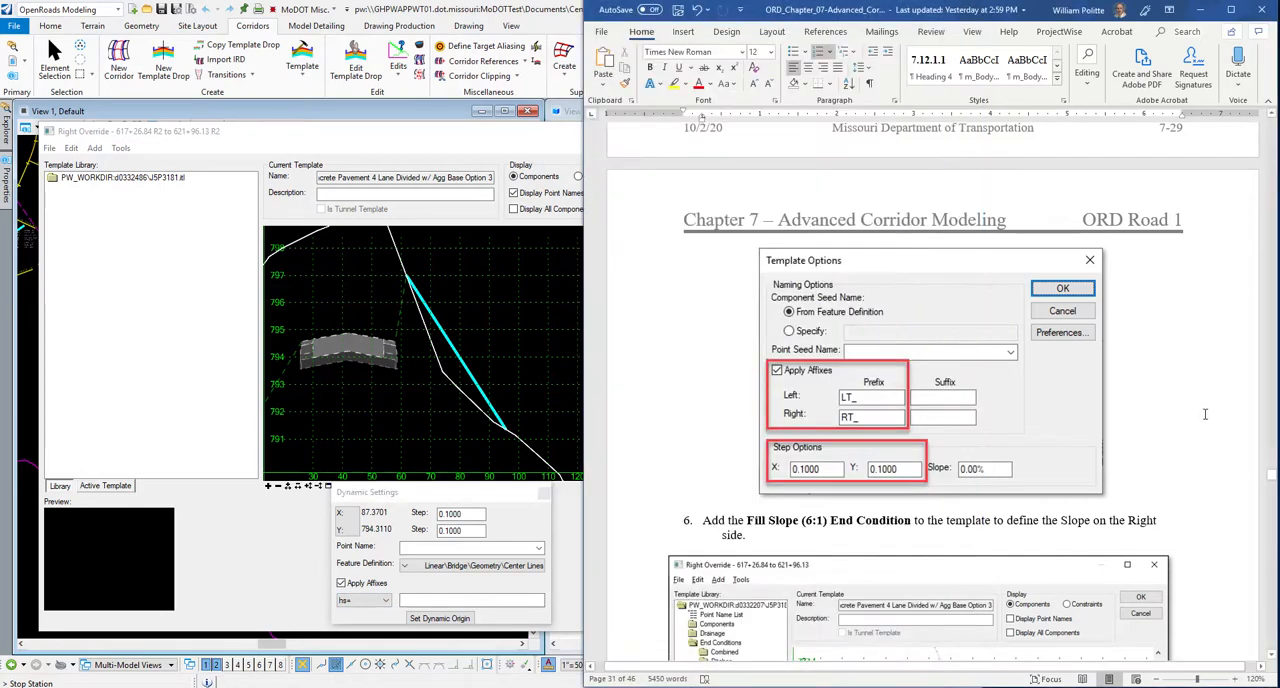
scroll(1206, 415, down, 5)
scroll(1206, 413, up, 2)
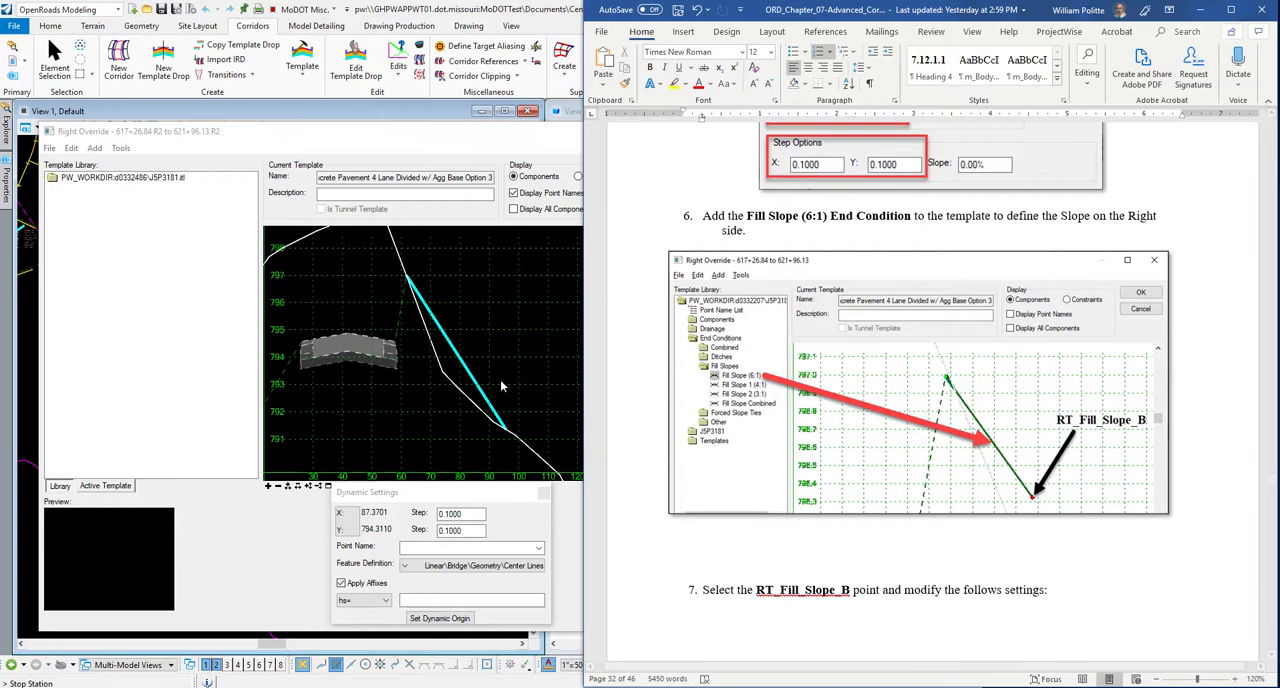
click(378, 330)
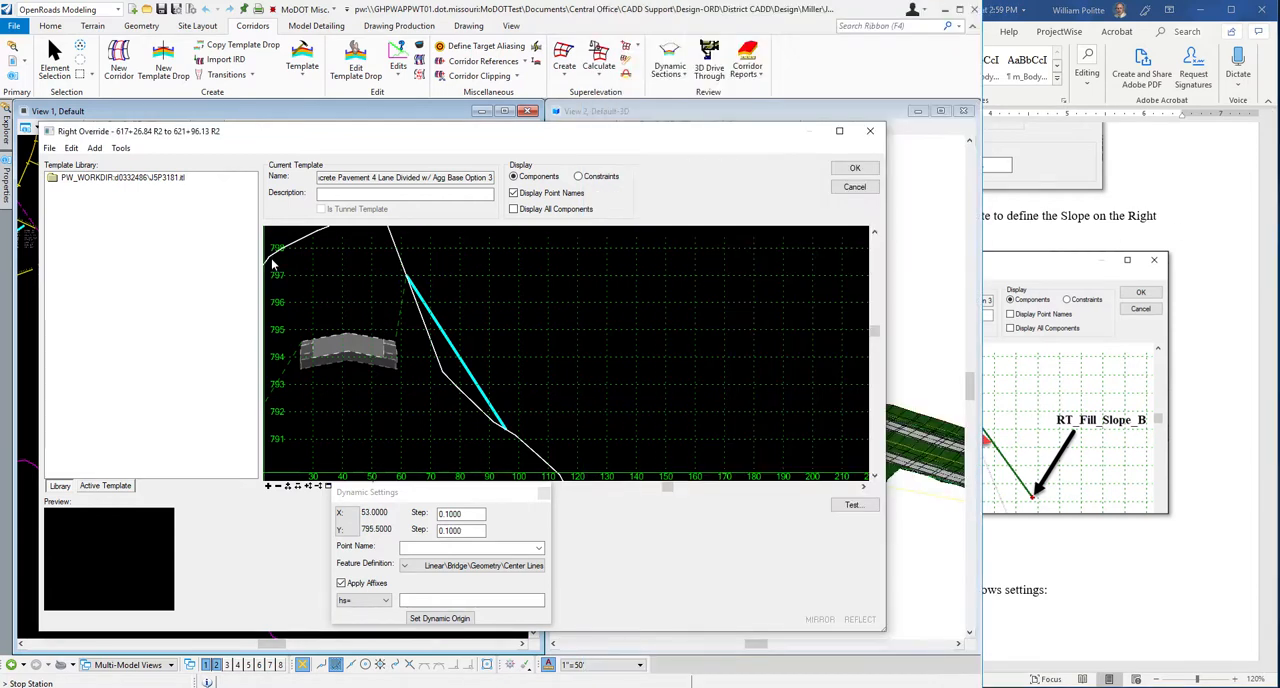
double_click(88, 178)
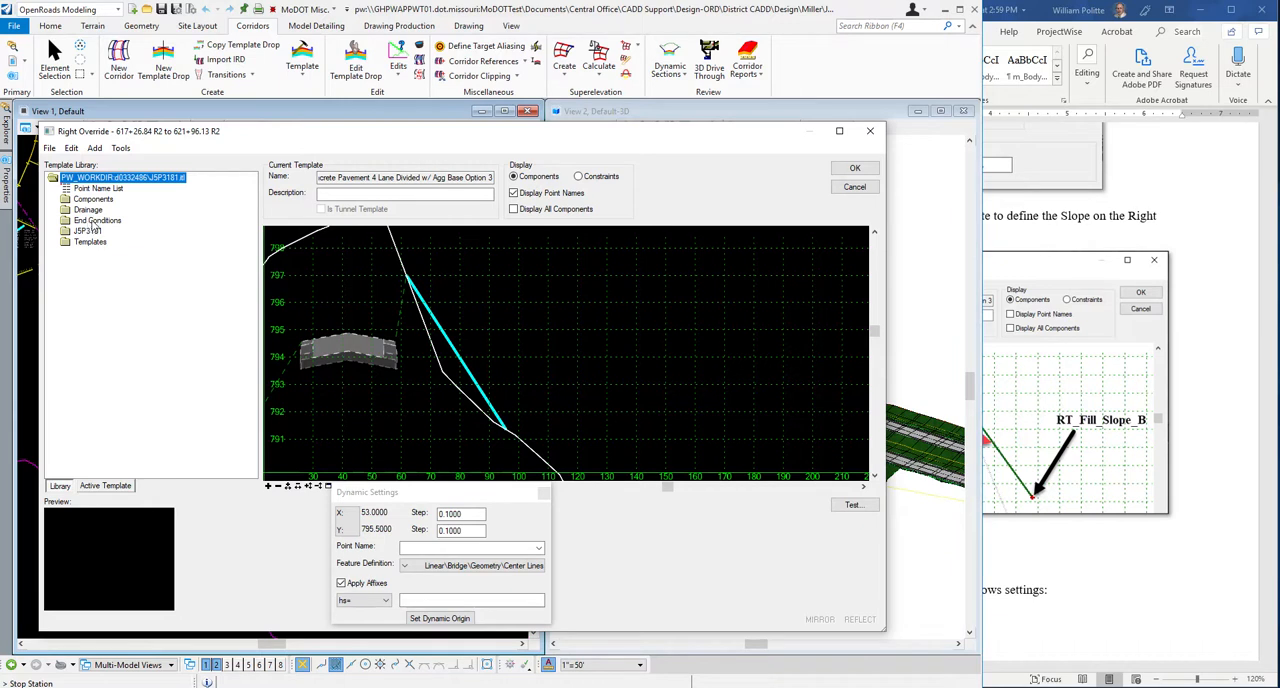
double_click(93, 221)
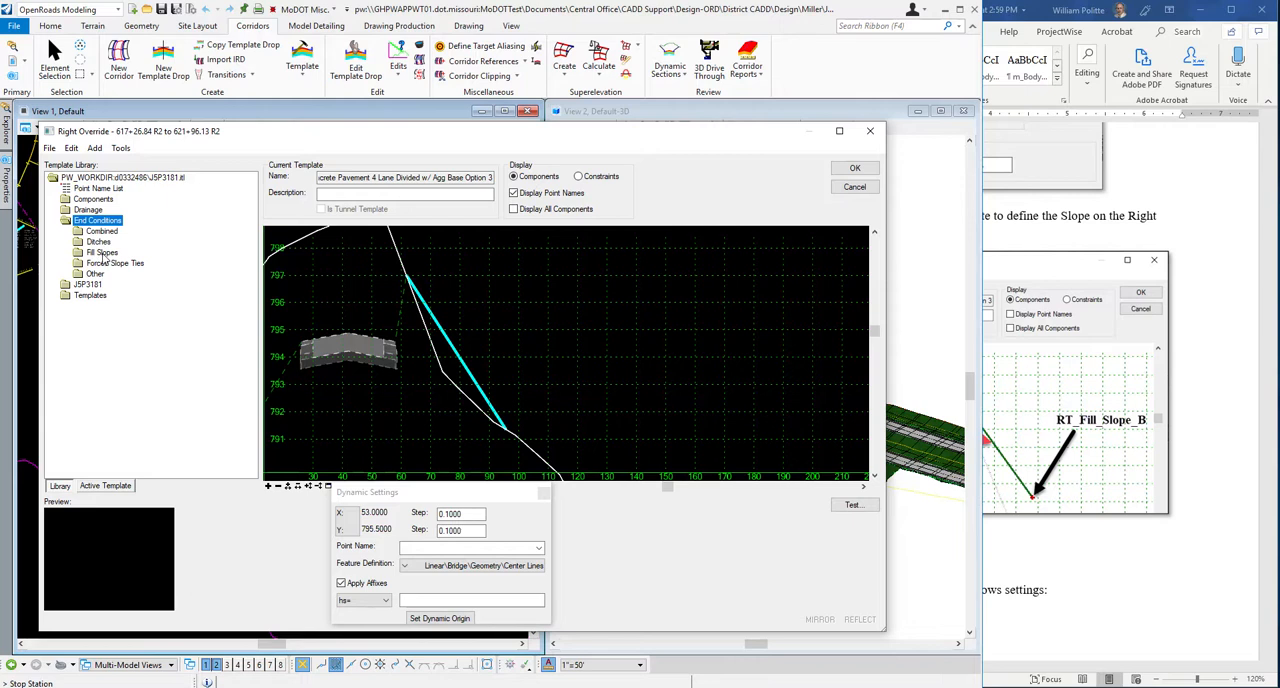
double_click(101, 253)
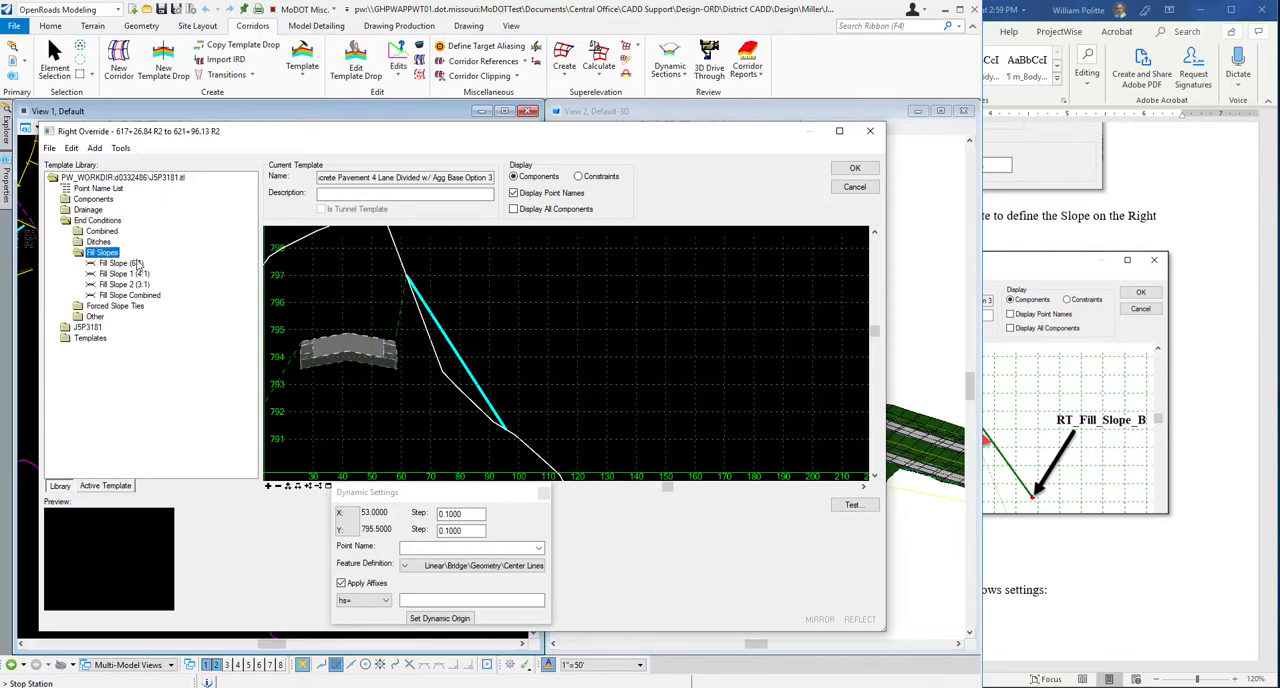
Consult step 6's illustration and add the Fill Slope (6:1) end condition to the template at the RT_Guardrail_Widening_B point.
click(1183, 389)
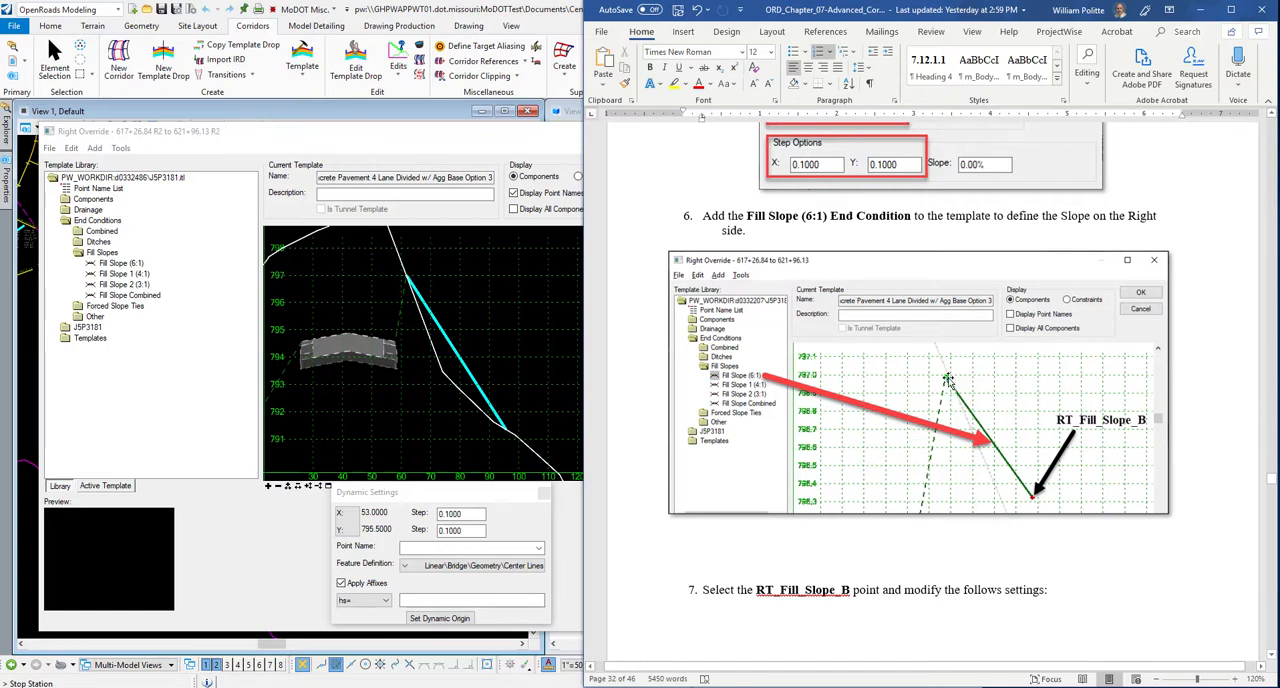
scroll(947, 378, up, 1)
scroll(947, 400, up, 1)
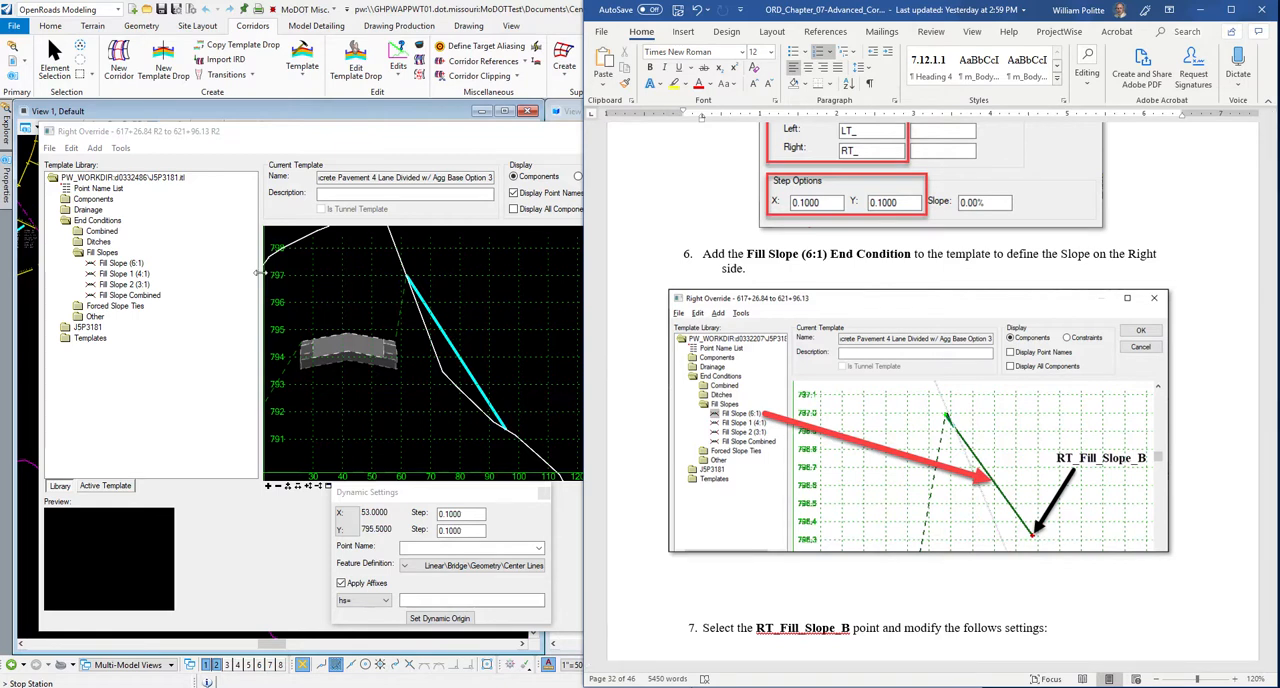
click(120, 264)
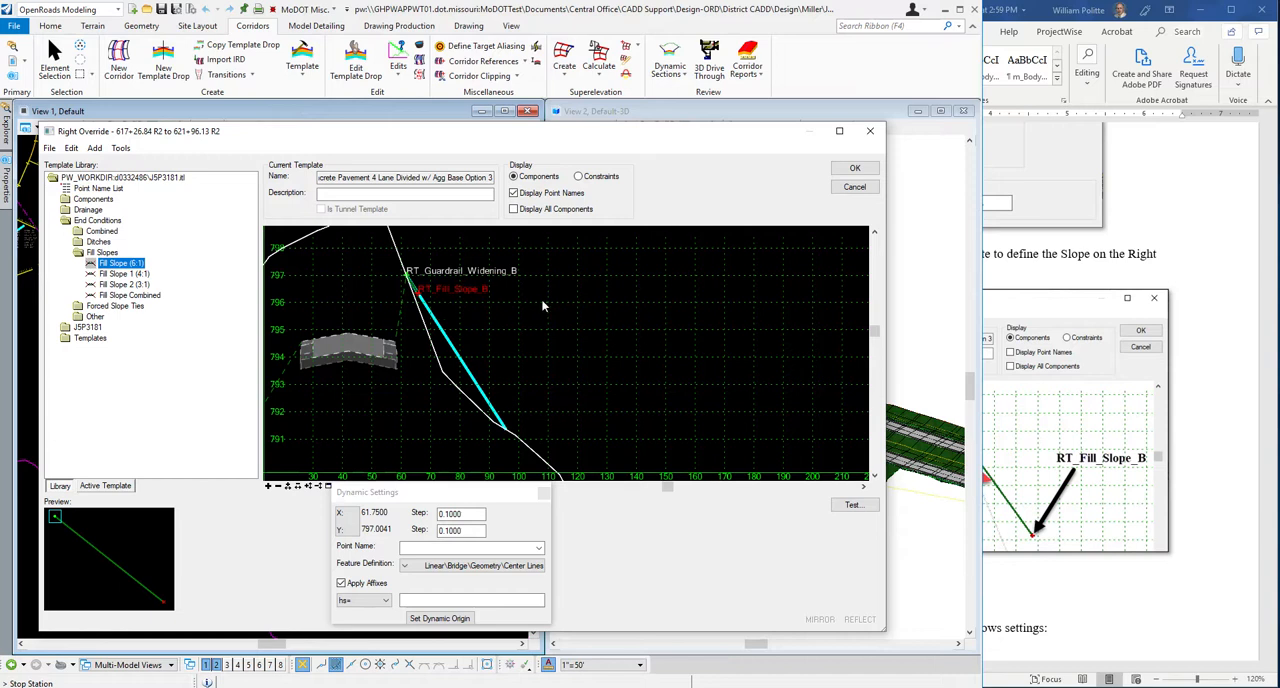
Switch to the Word guide and review step 7's Point Properties settings for RT_Fill_Slope_B.
click(1238, 430)
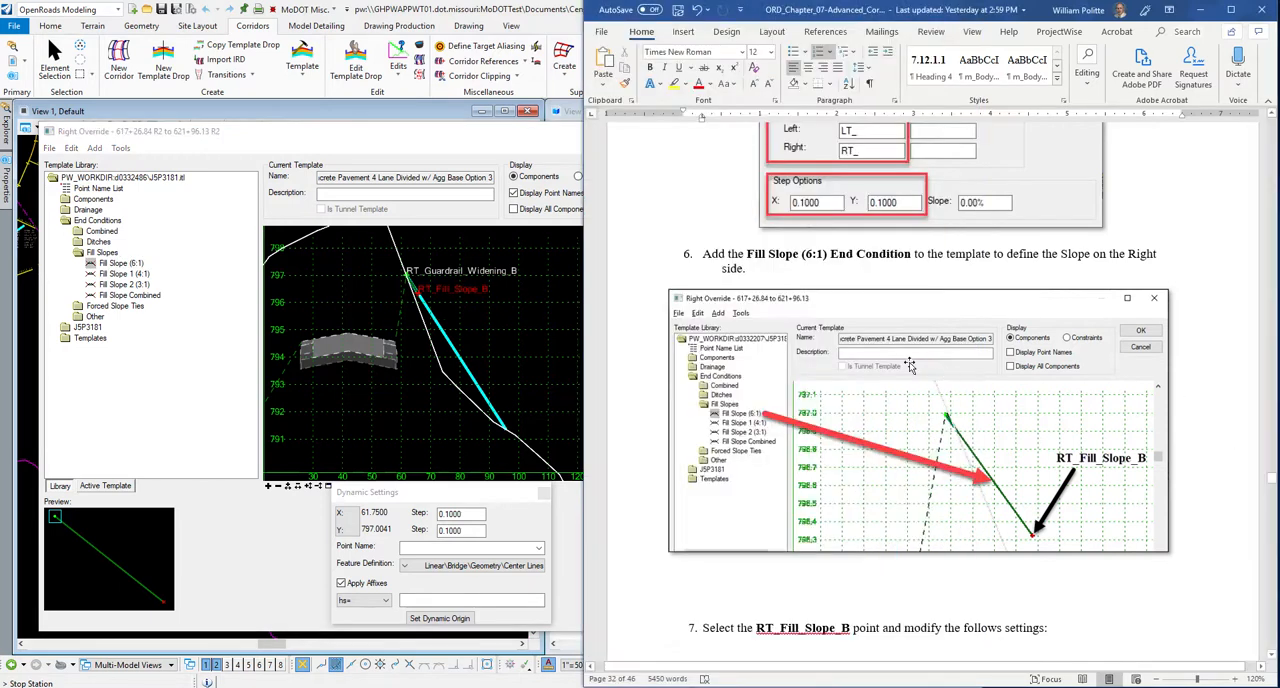
scroll(843, 285, down, 3)
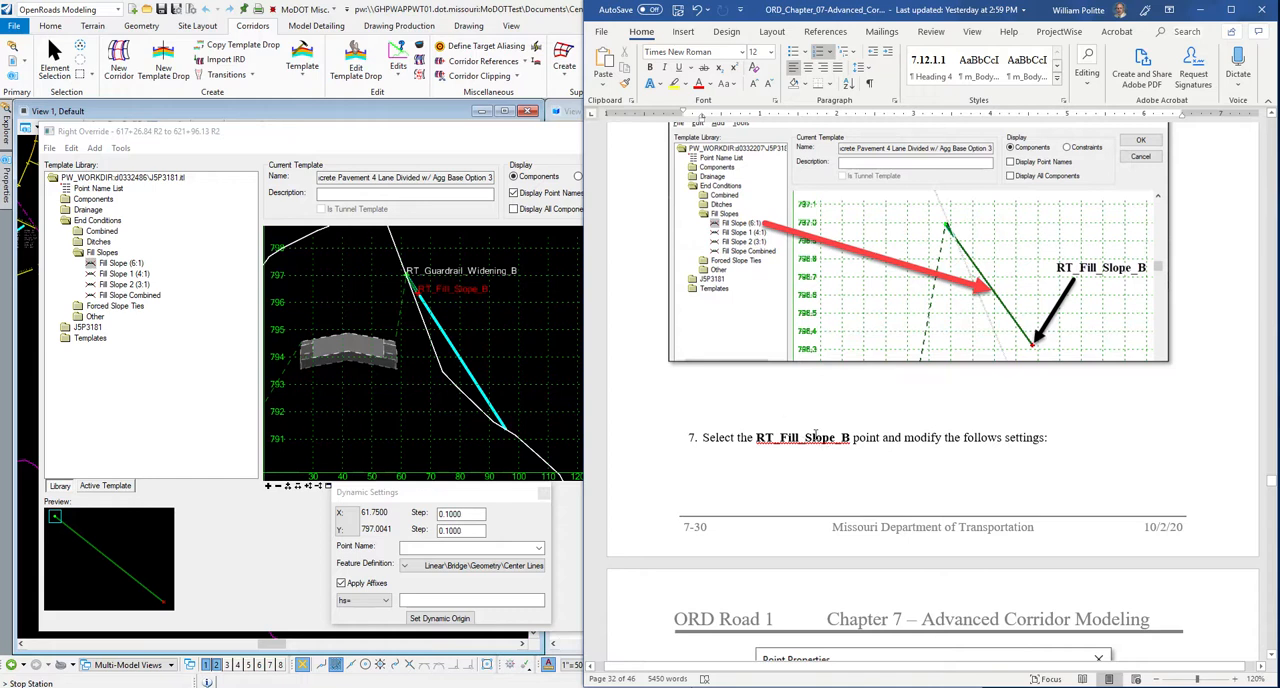
scroll(1064, 430, down, 8)
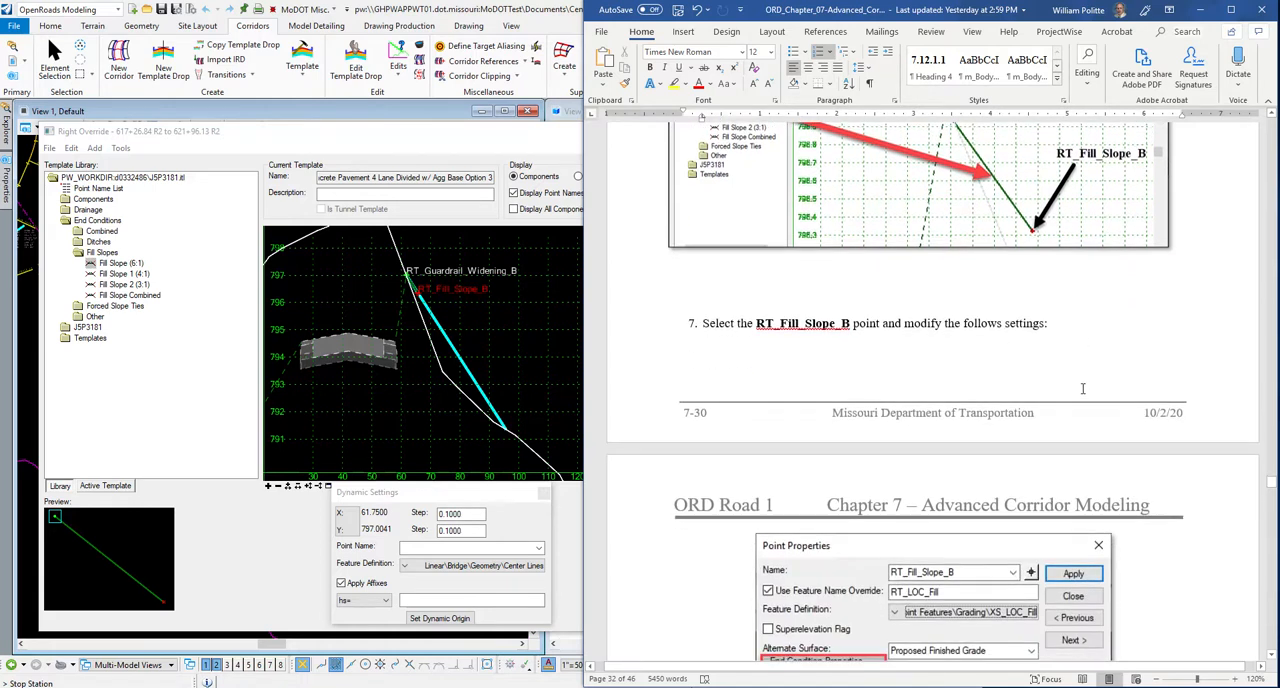
scroll(925, 300, up, 5)
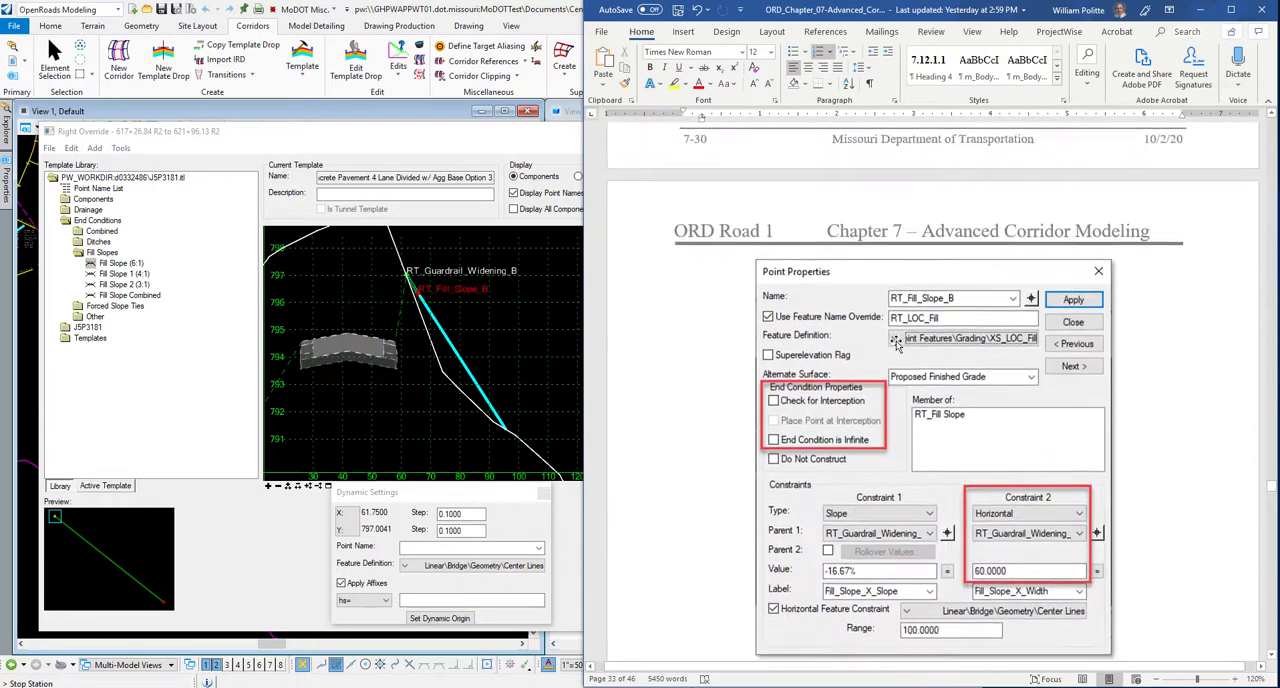
scroll(888, 320, down, 3)
scroll(888, 320, down, 1)
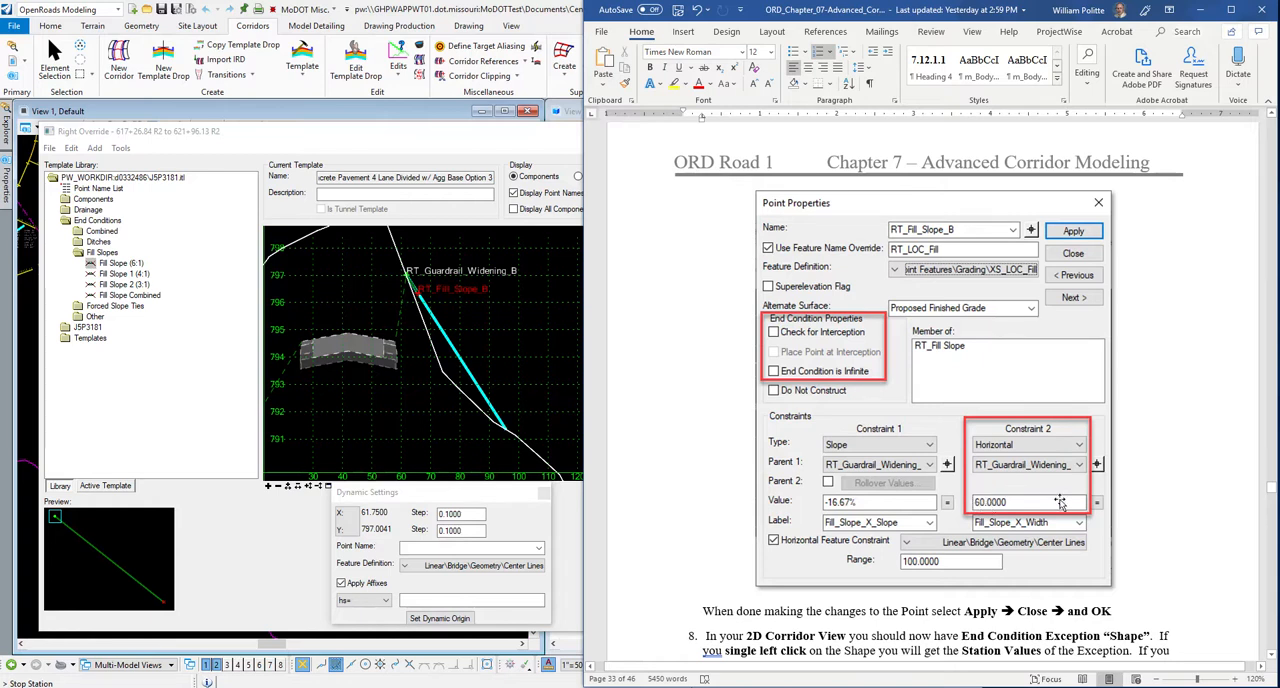
Open the point properties of RT_Fill_Slope_B and disable Check for Interception and End Condition is Infinite.
click(370, 146)
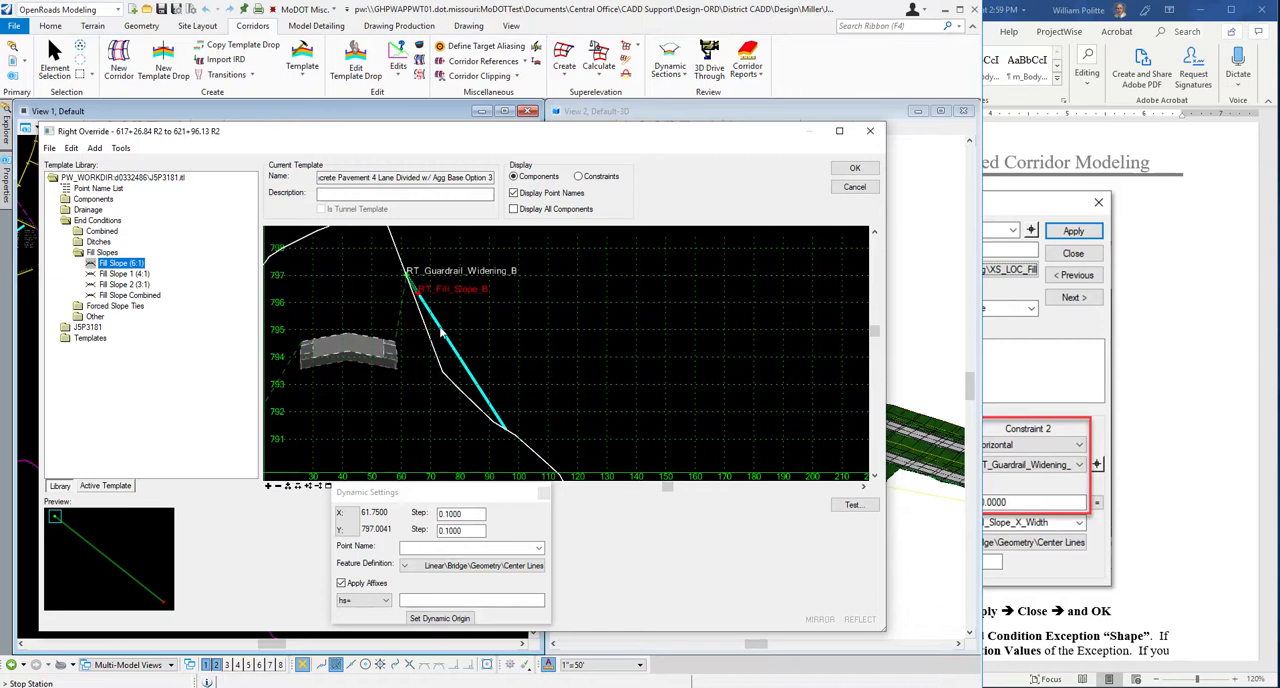
mouse_move(419, 298)
click(419, 298)
double_click(419, 298)
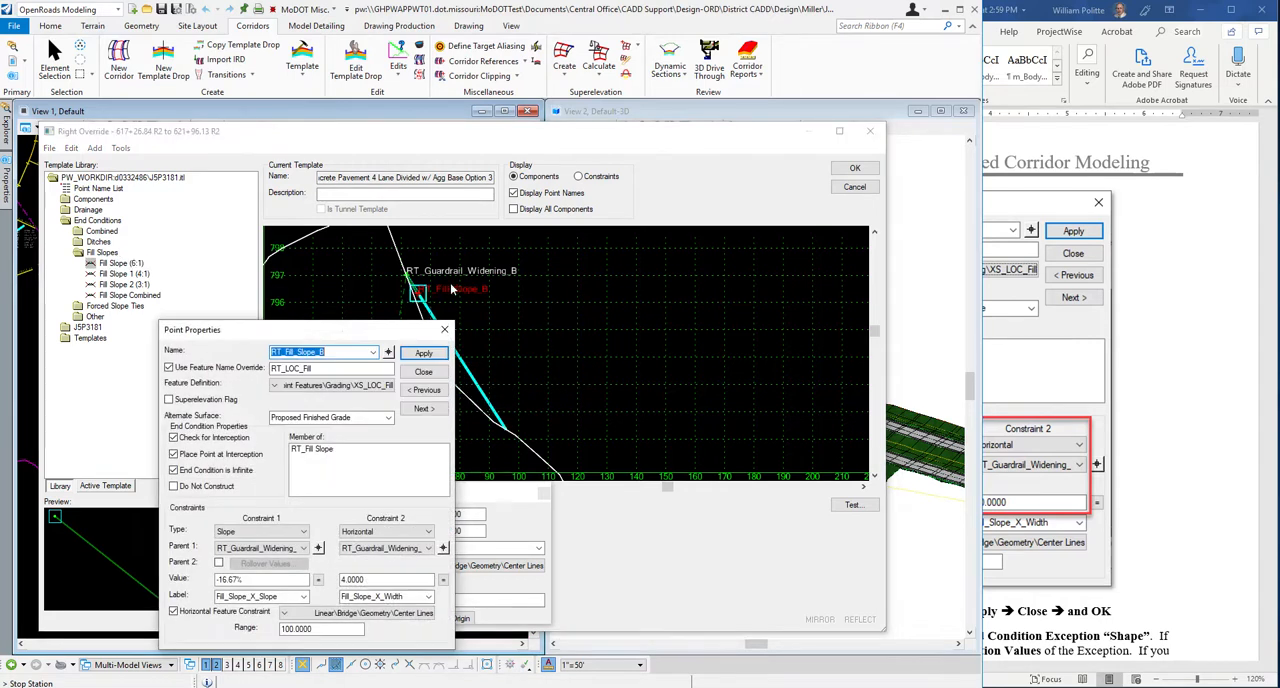
drag(329, 331, 702, 261)
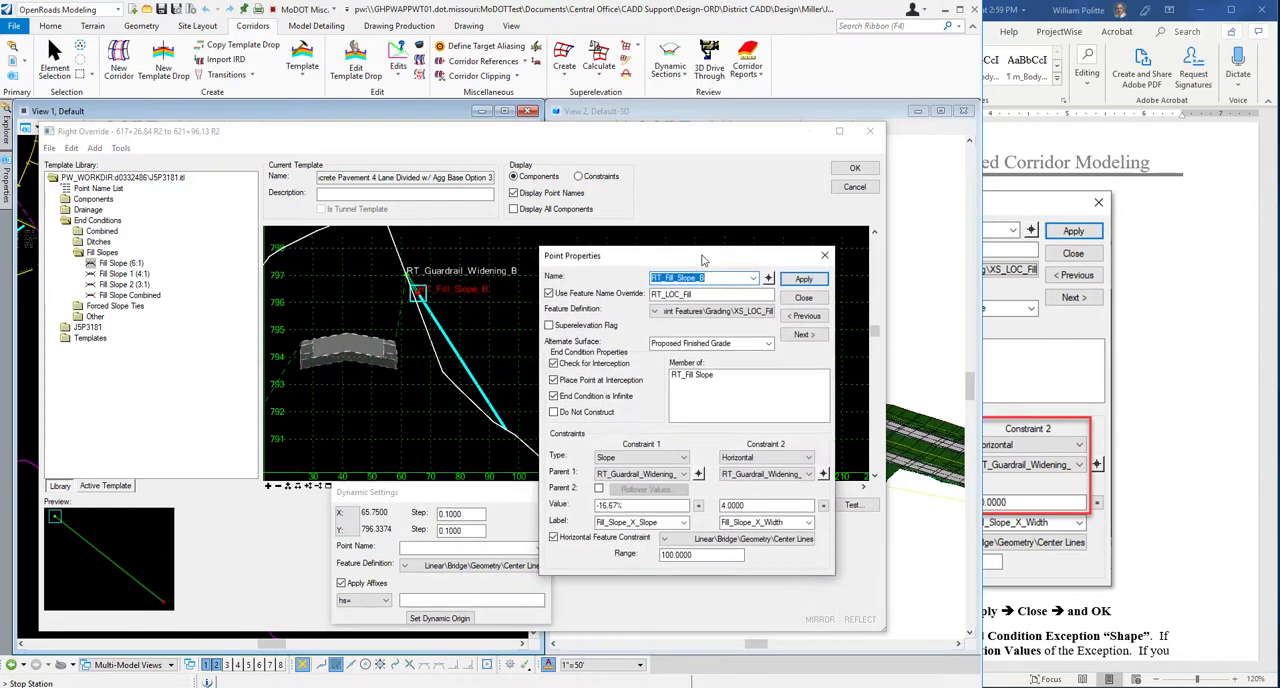
click(553, 363)
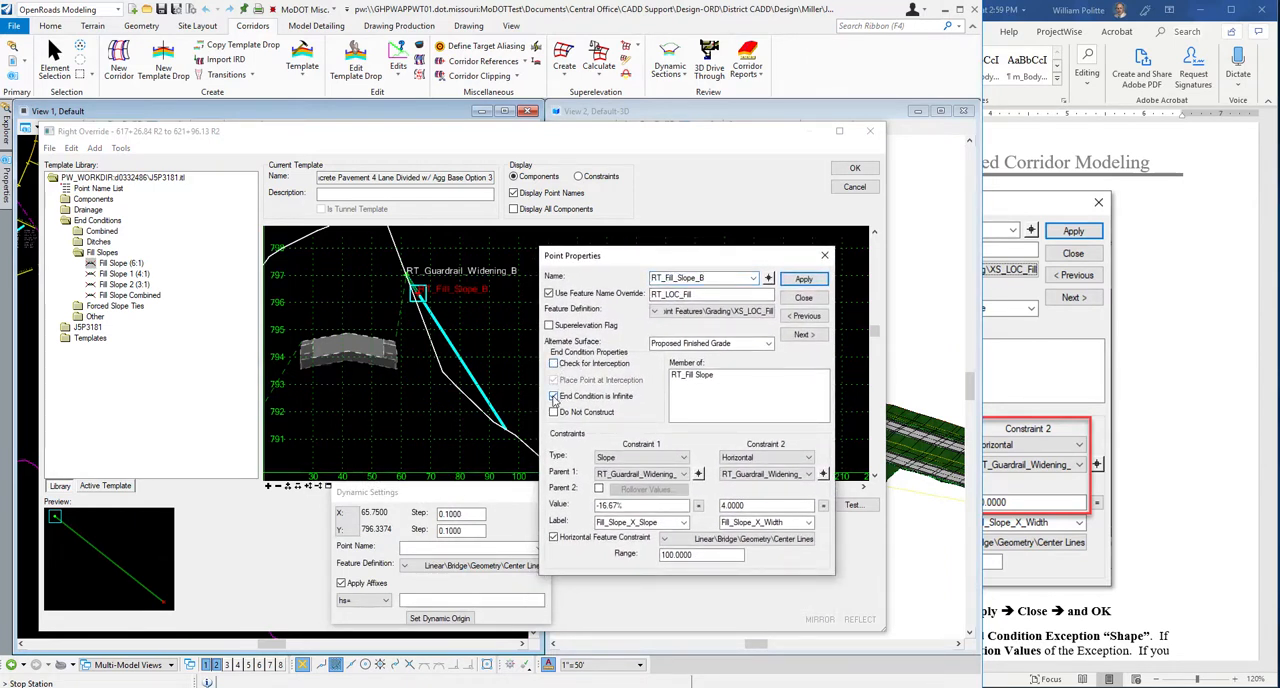
click(554, 397)
Set RT_Fill_Slope_B's horizontal constraint value to 60, apply the change and close the point properties.
drag(763, 507, 720, 505)
text(60)
key(Return)
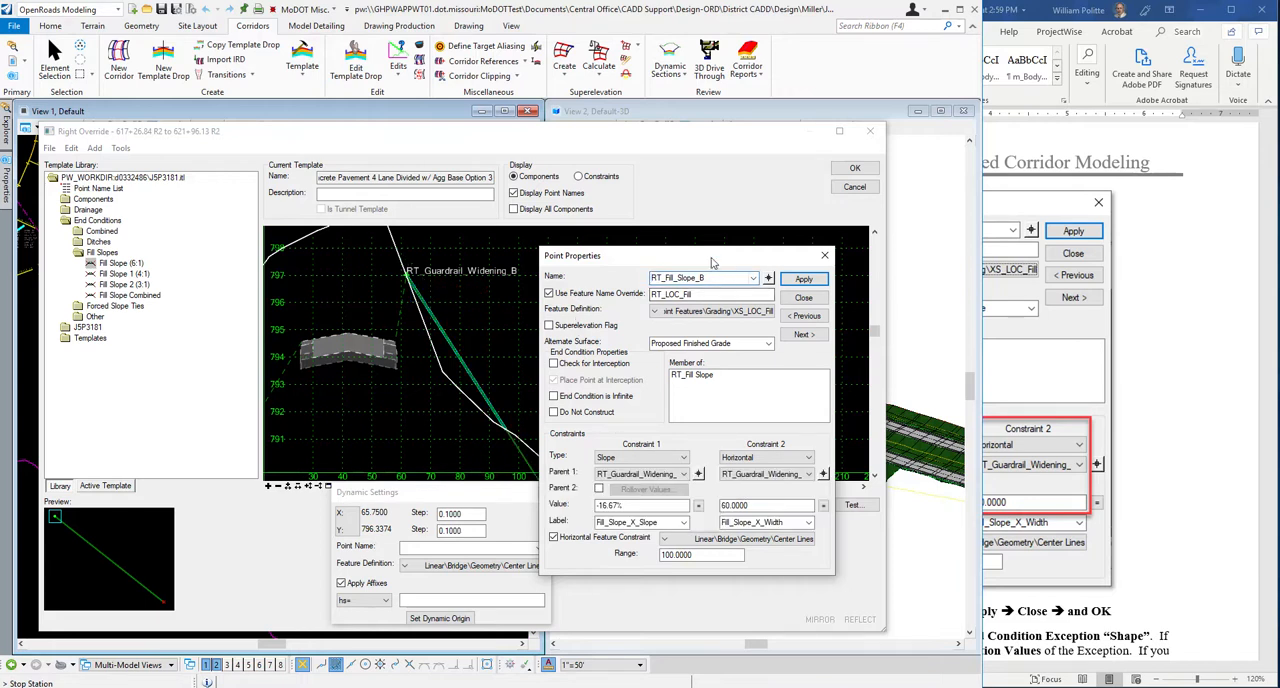
drag(600, 255, 428, 237)
click(631, 261)
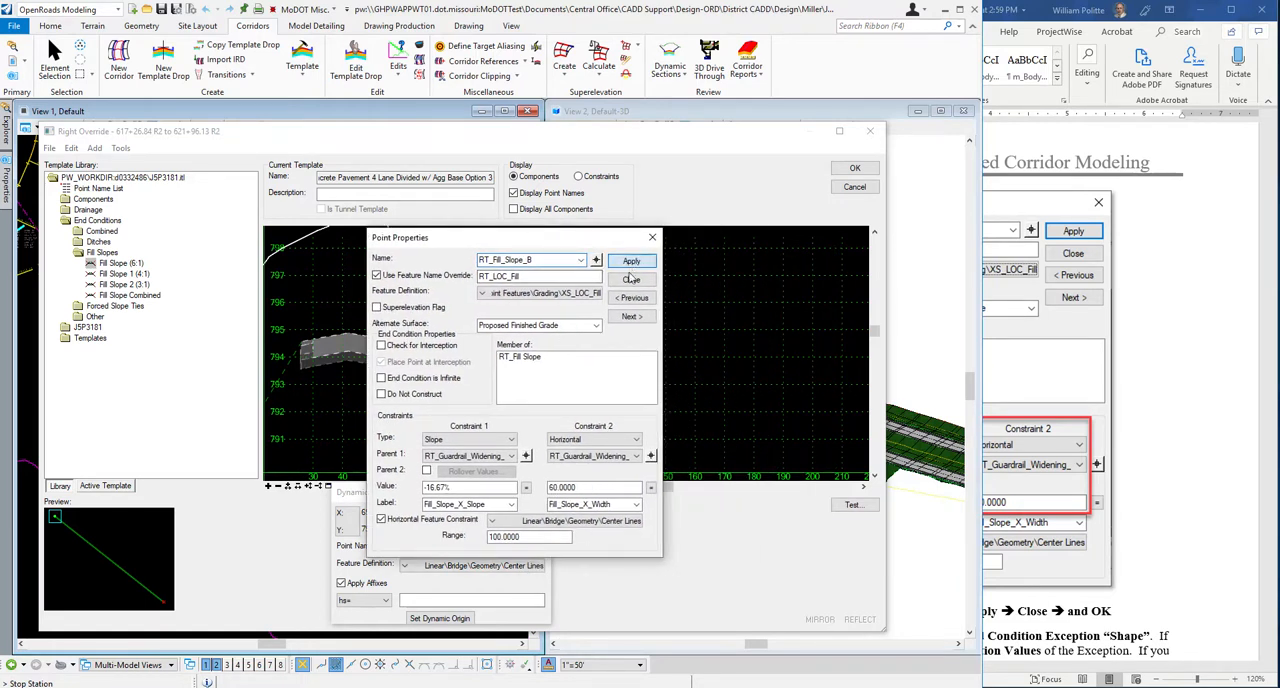
click(631, 279)
scroll(488, 387, up, 2)
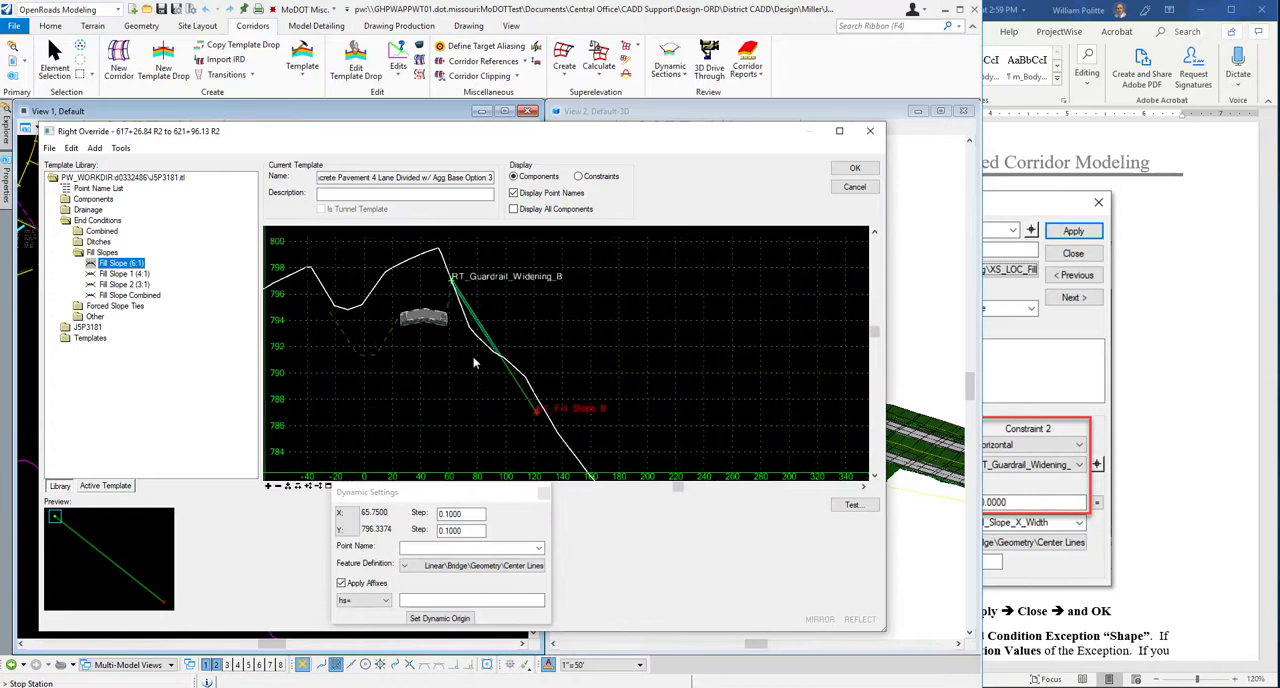
scroll(430, 334, down, 2)
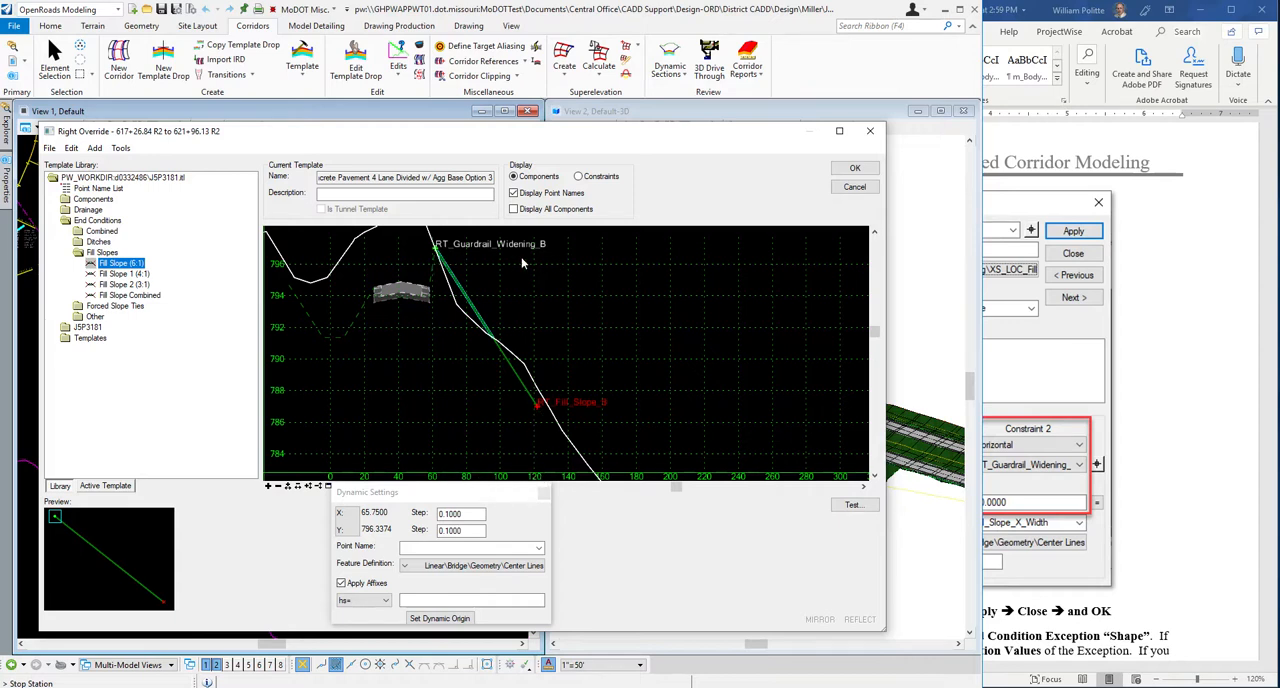
Consult the end of step 7 in the Word guide, accept the modified right override template and exit the end condition exception command.
click(1203, 437)
scroll(903, 410, down, 3)
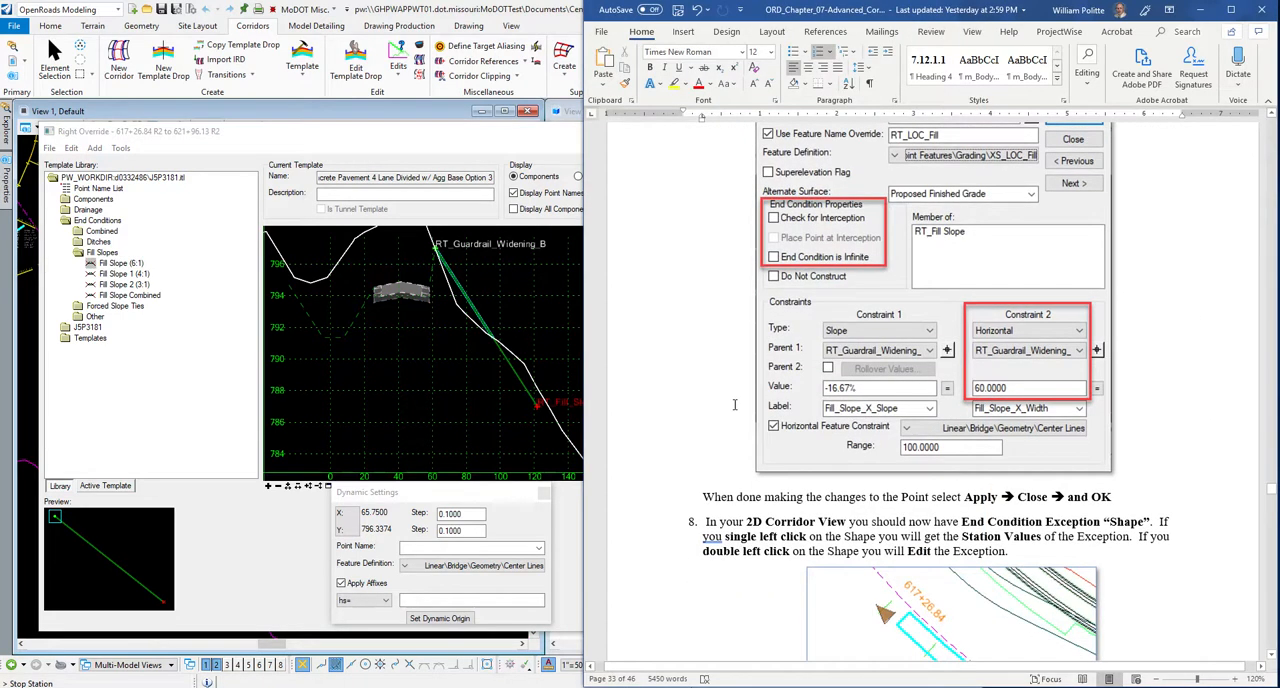
scroll(903, 410, down, 1)
scroll(727, 403, down, 2)
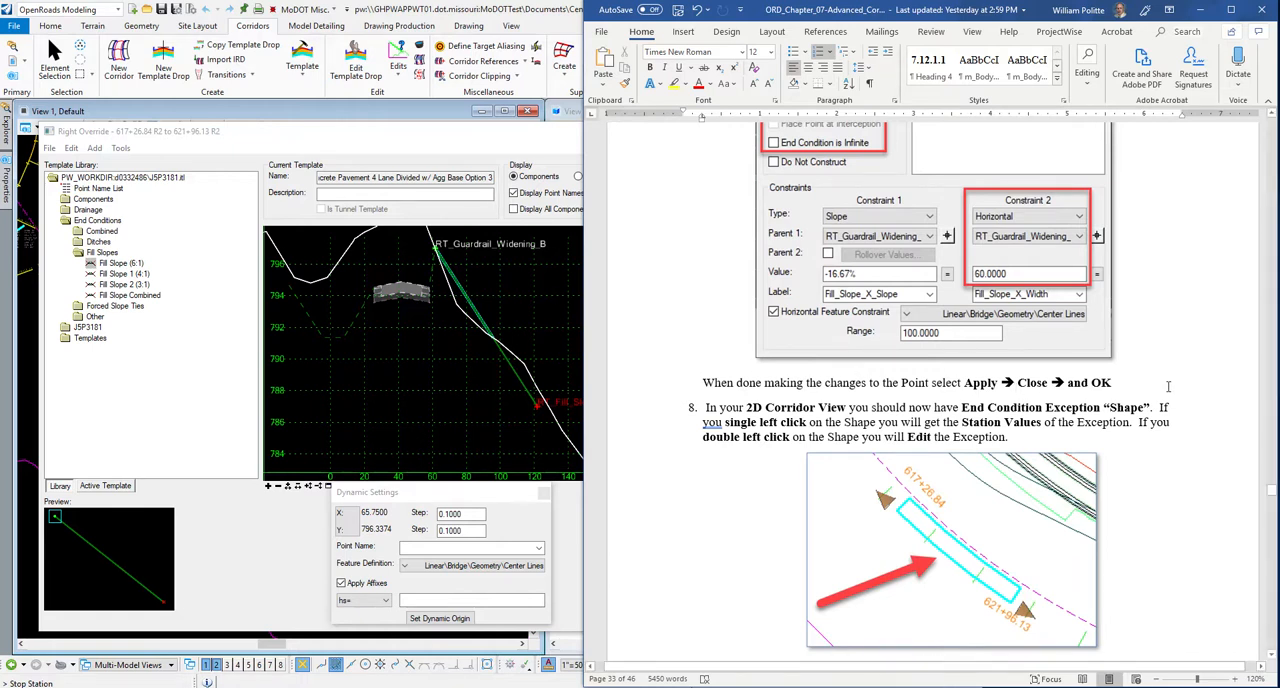
scroll(729, 425, down, 2)
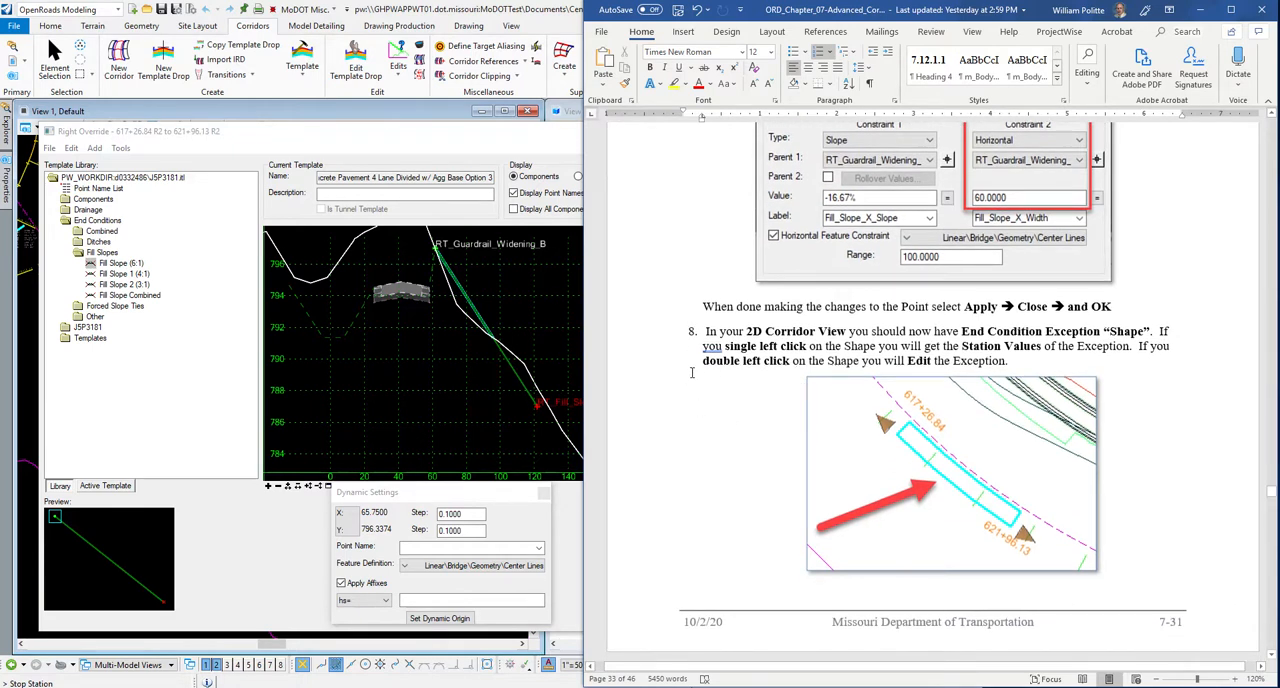
click(475, 343)
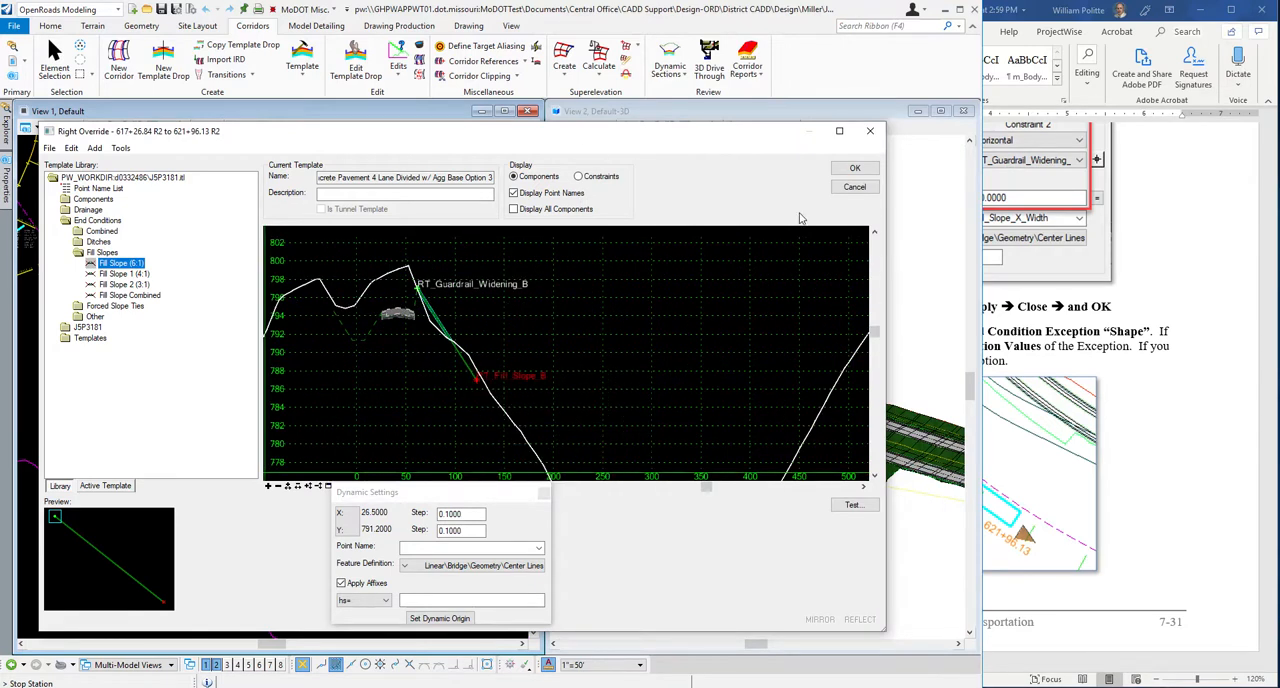
click(855, 168)
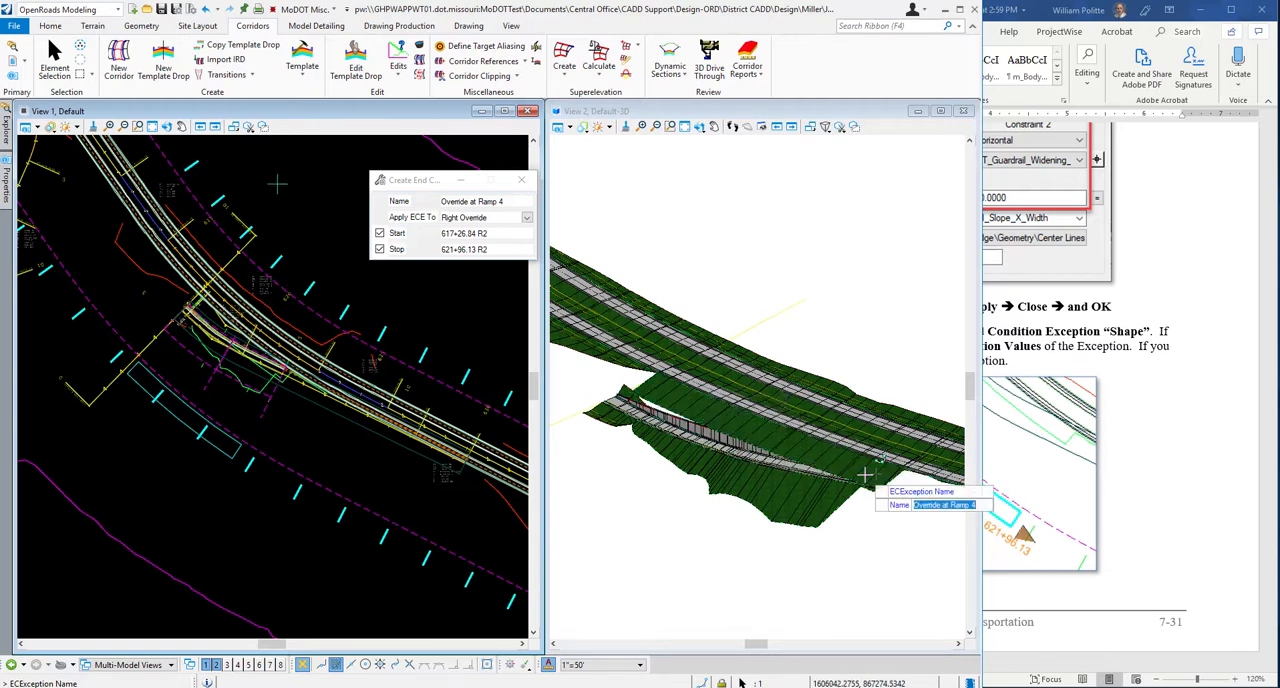
scroll(858, 478, up, 1)
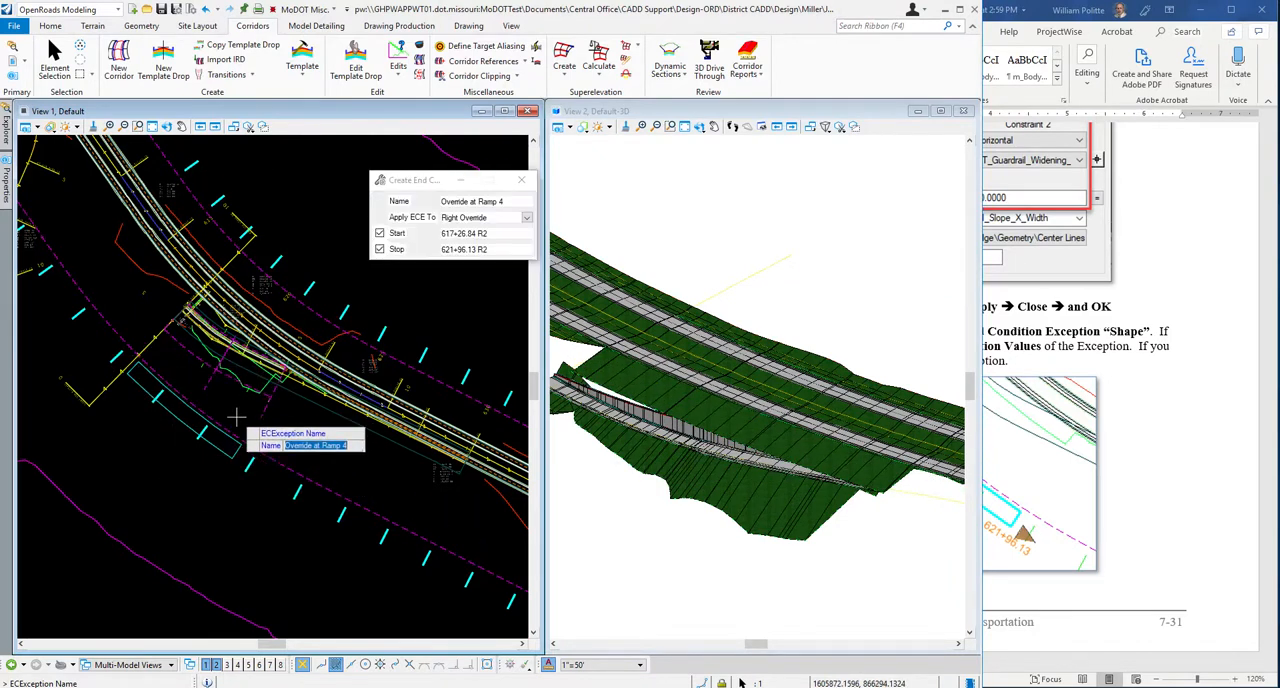
key(Escape)
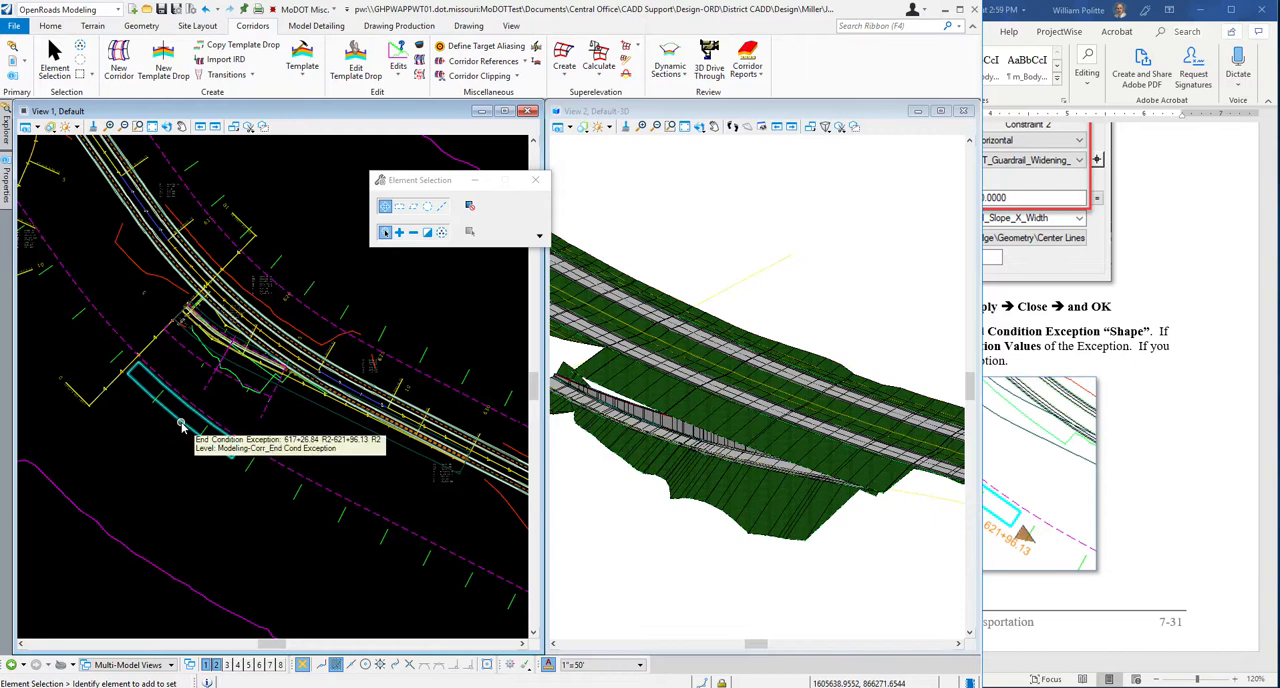
Review step 8 in the Word guide and select the end condition exception shape in the 2D view to check its station values.
click(1149, 454)
scroll(1171, 450, down, 1)
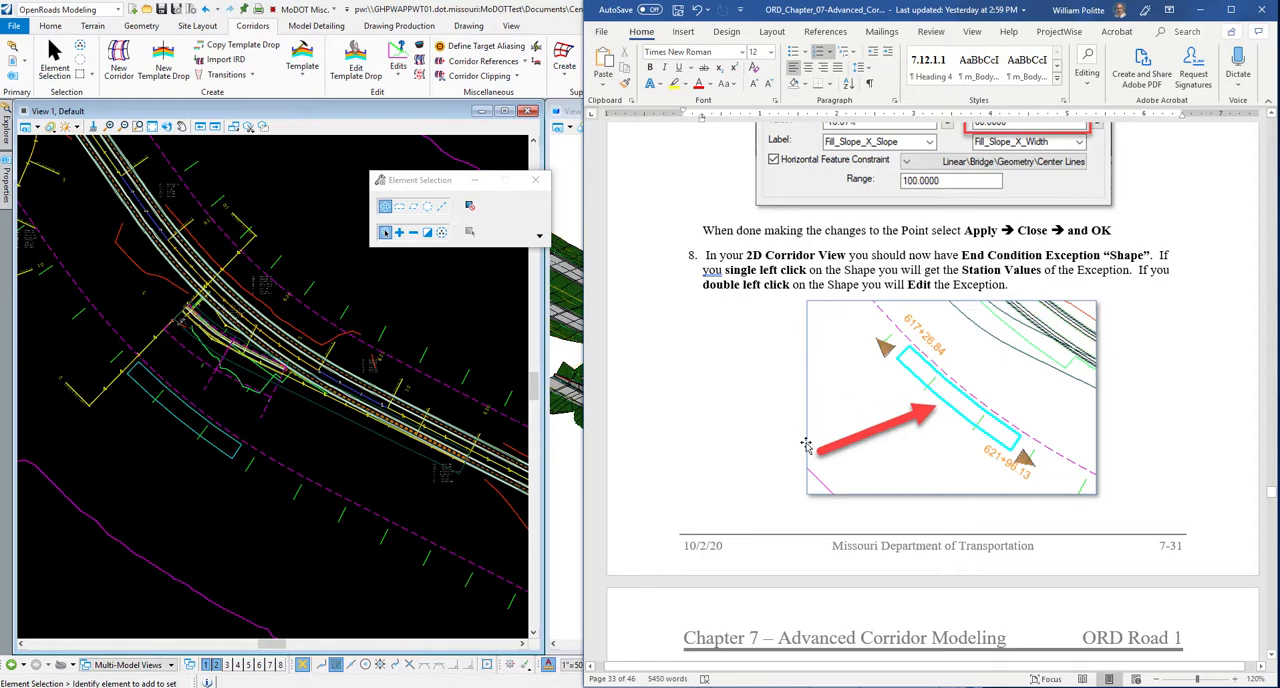
click(187, 430)
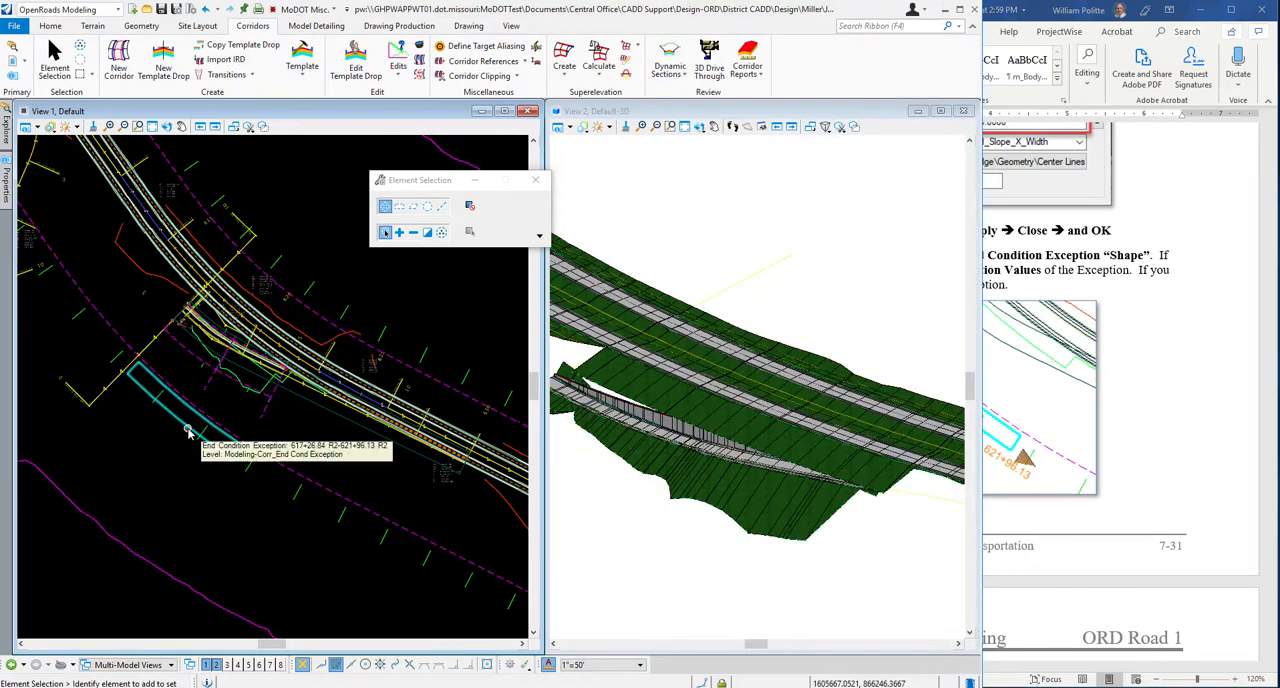
click(184, 428)
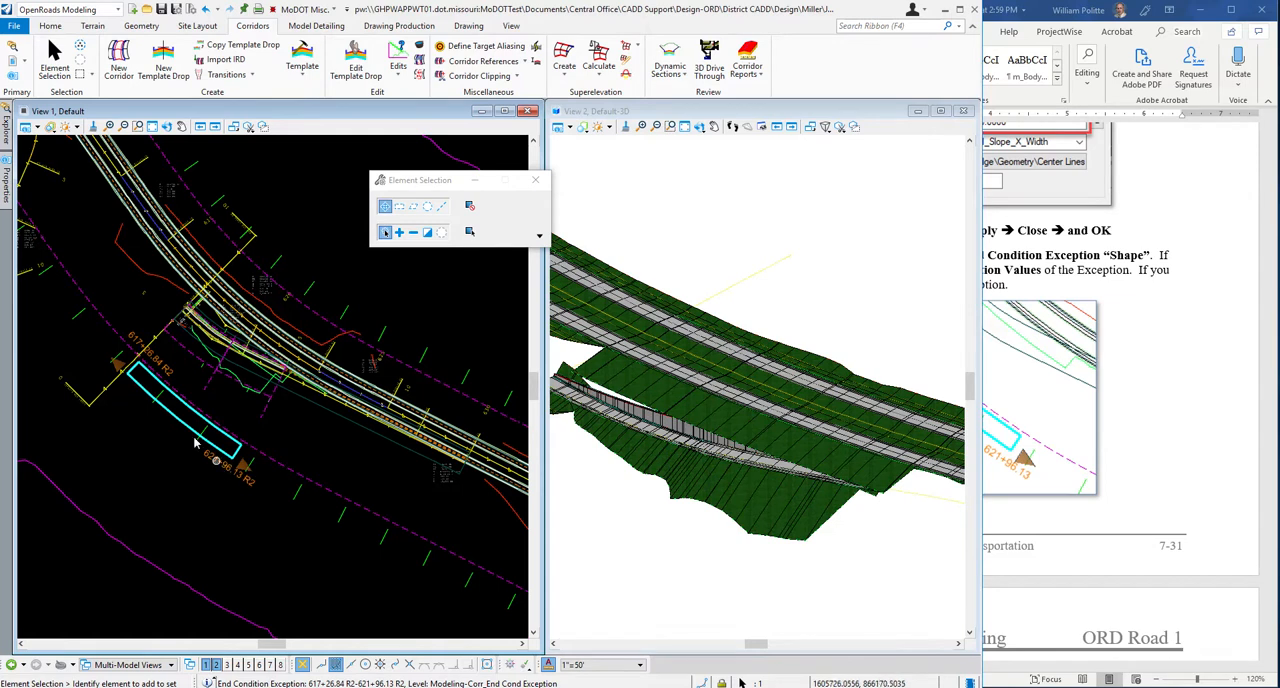
click(138, 448)
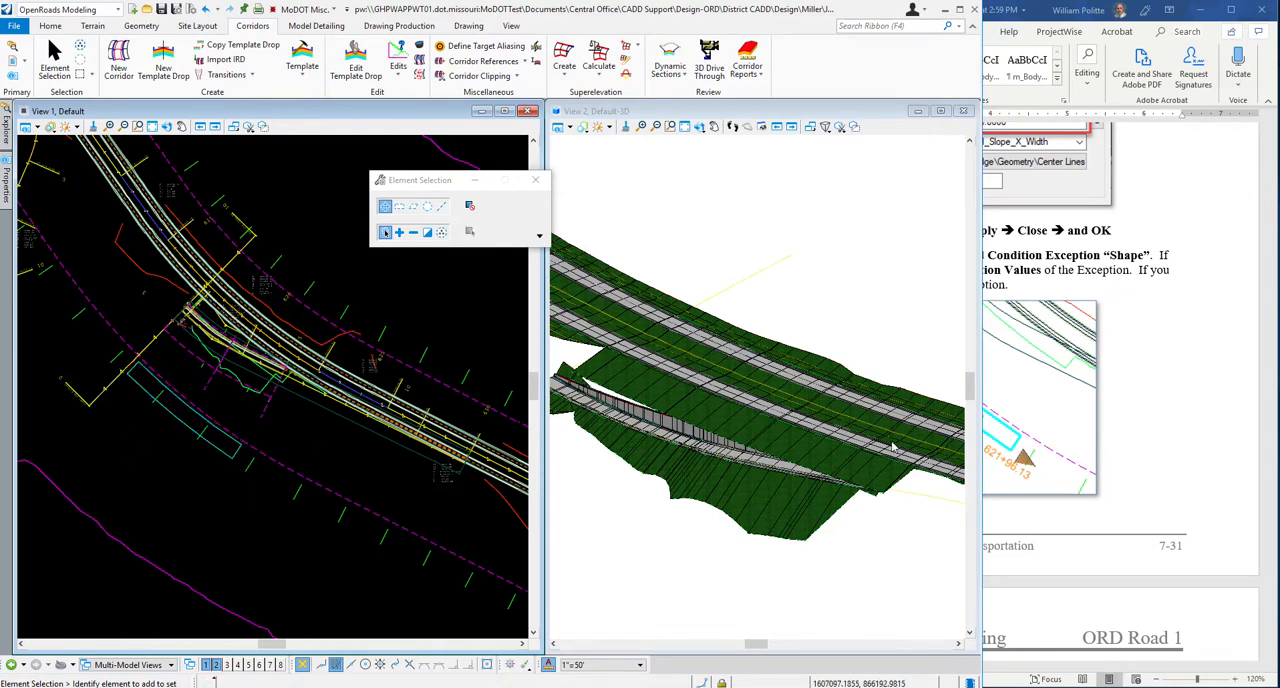
Reopen the exception's template with Edit End Condition Exception to inspect it and accept it as it is.
click(1194, 411)
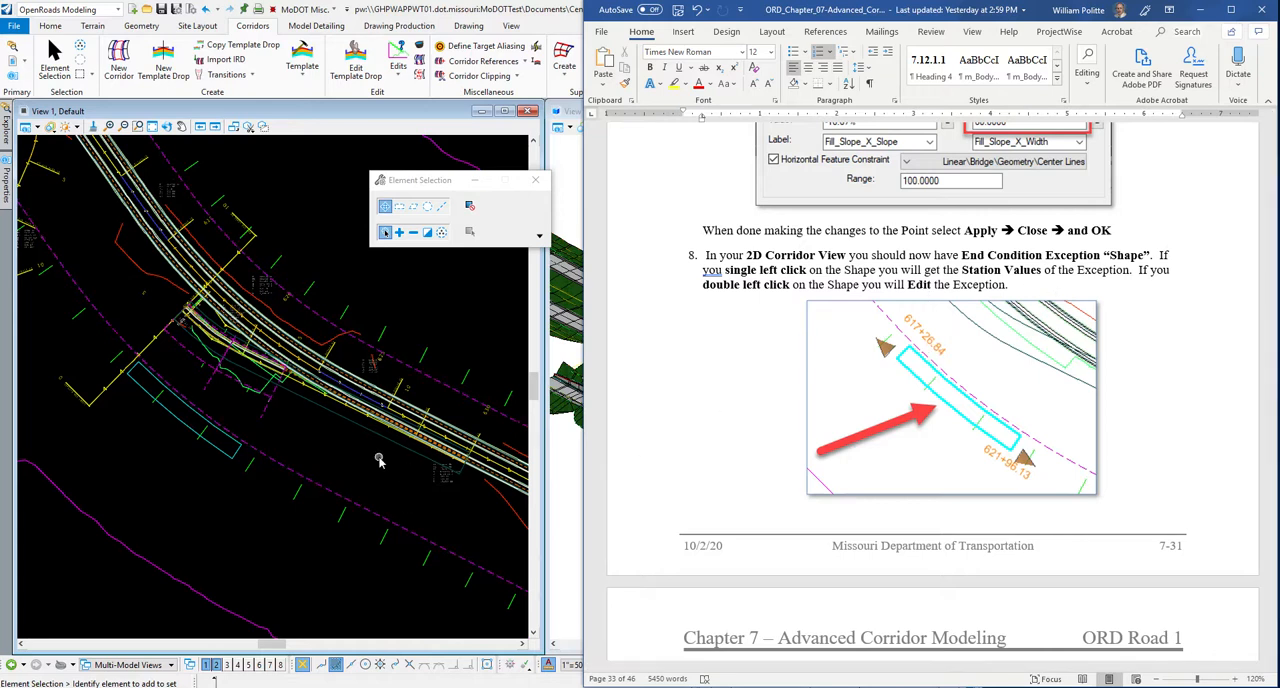
click(320, 445)
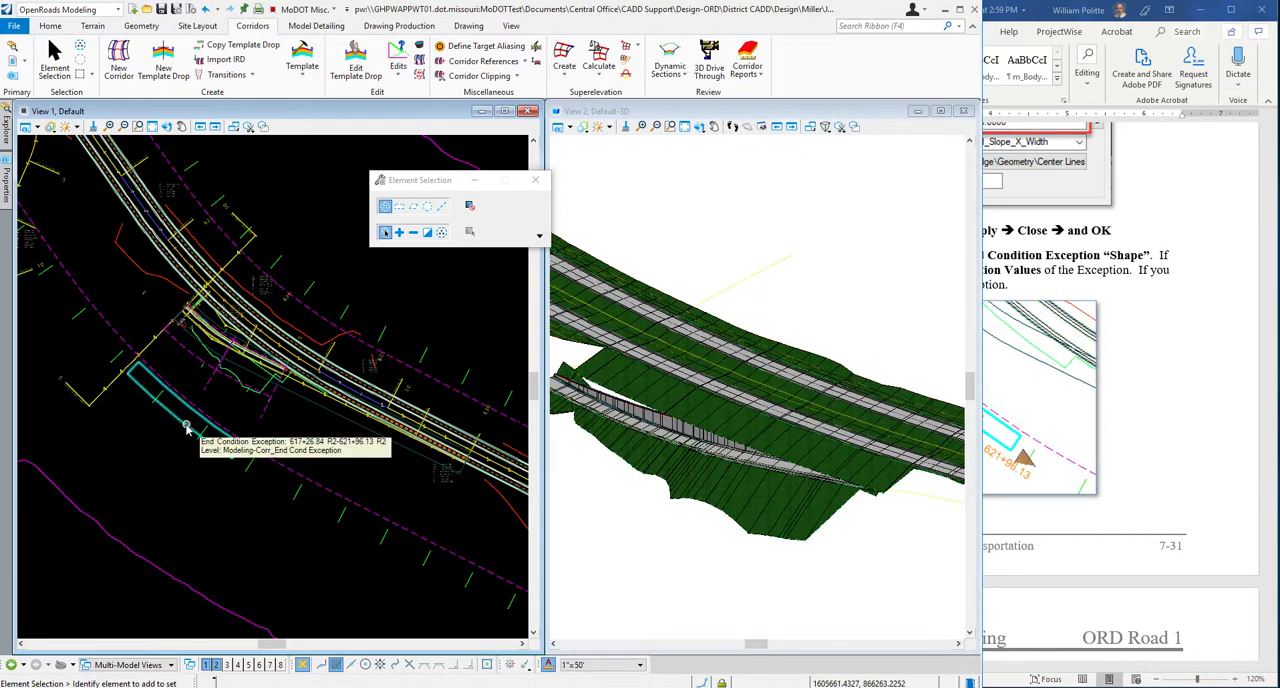
click(185, 427)
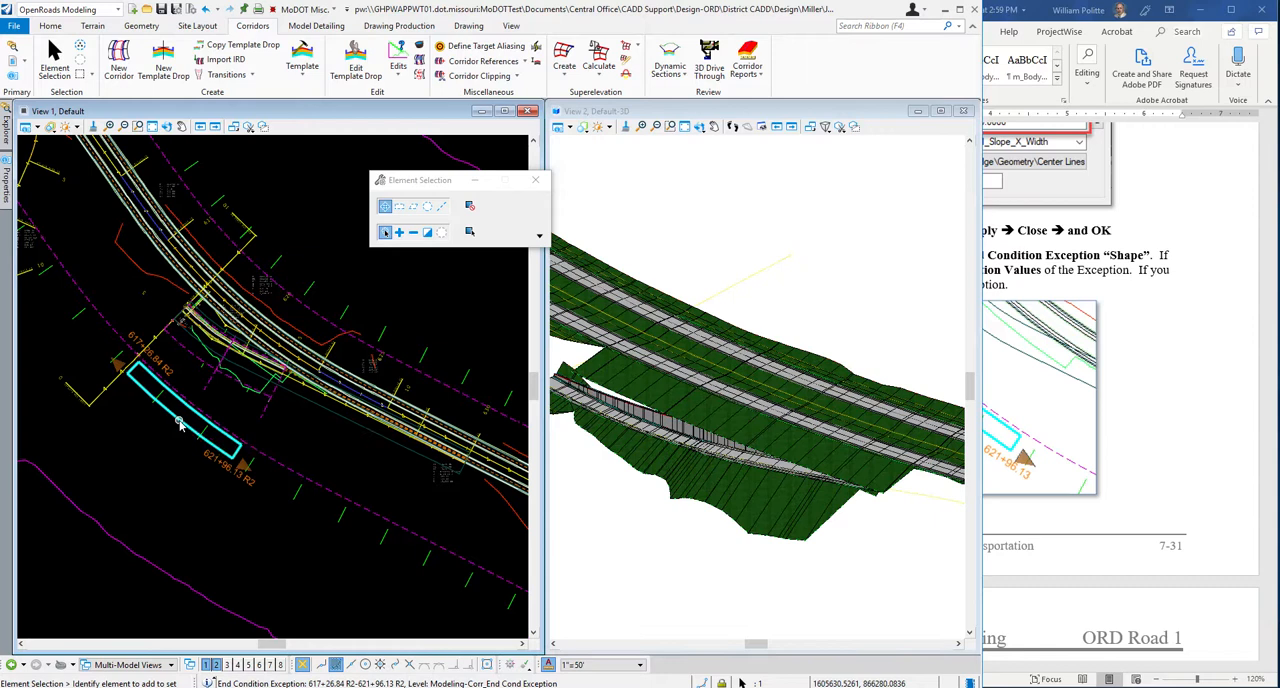
mouse_move(180, 424)
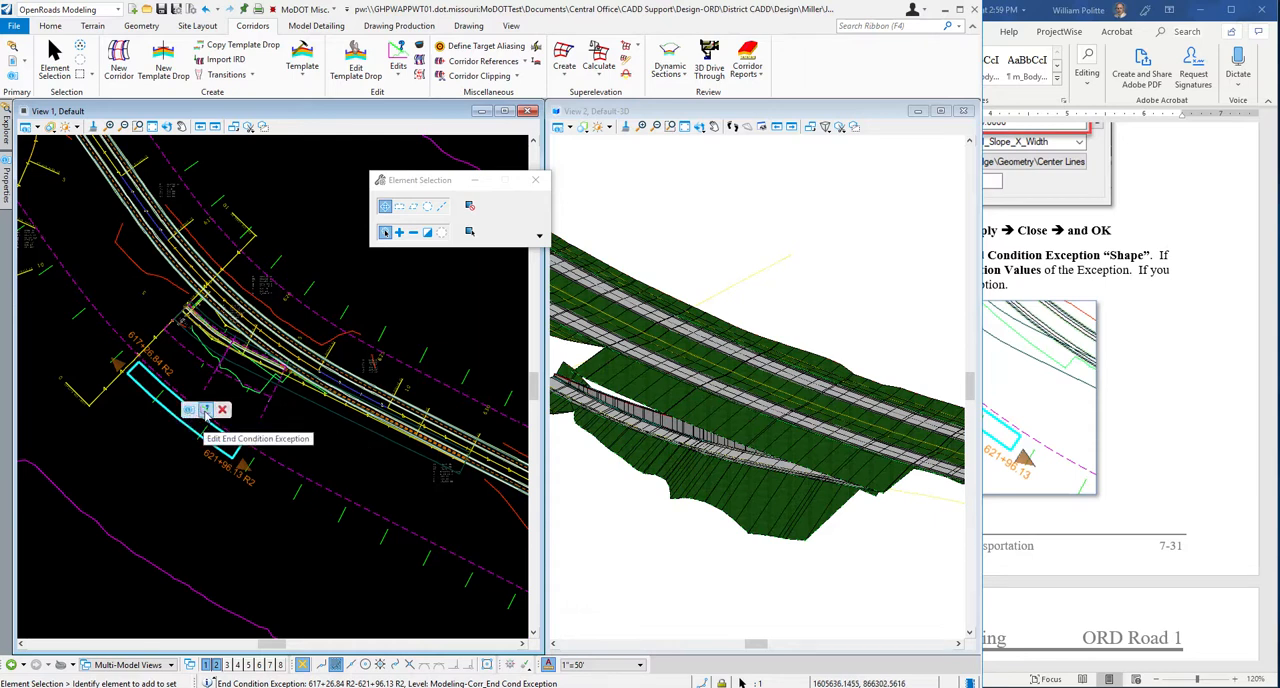
click(205, 410)
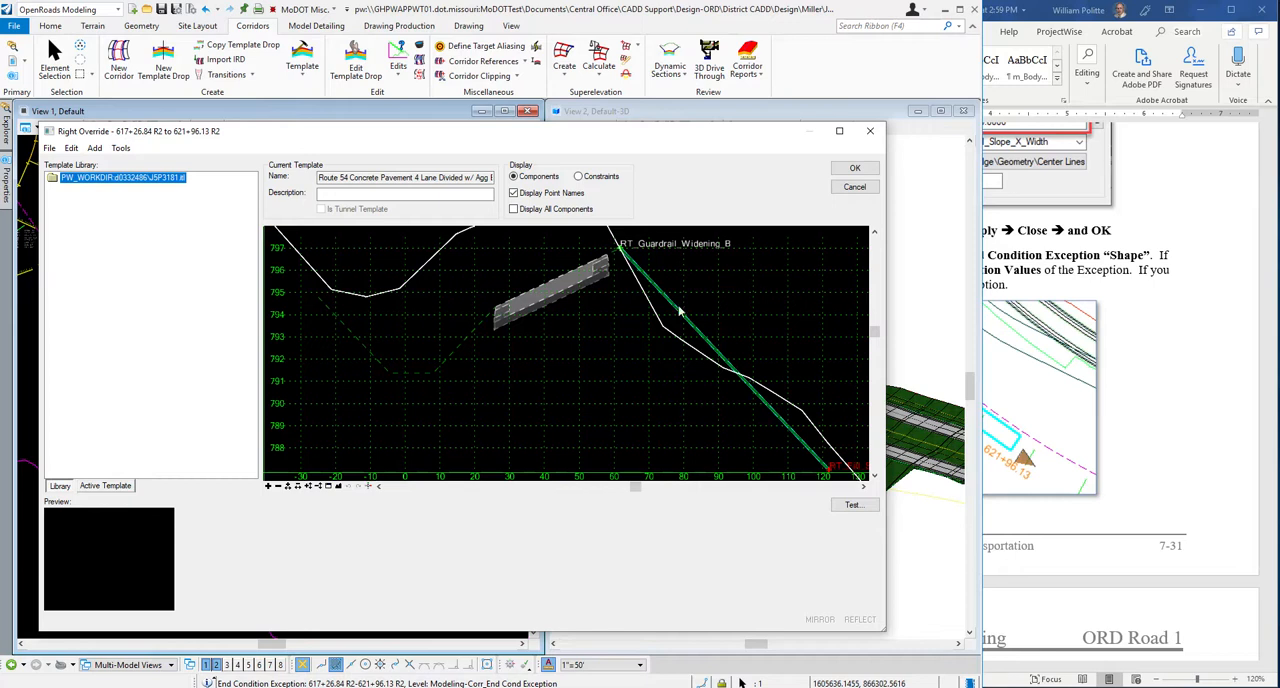
click(855, 169)
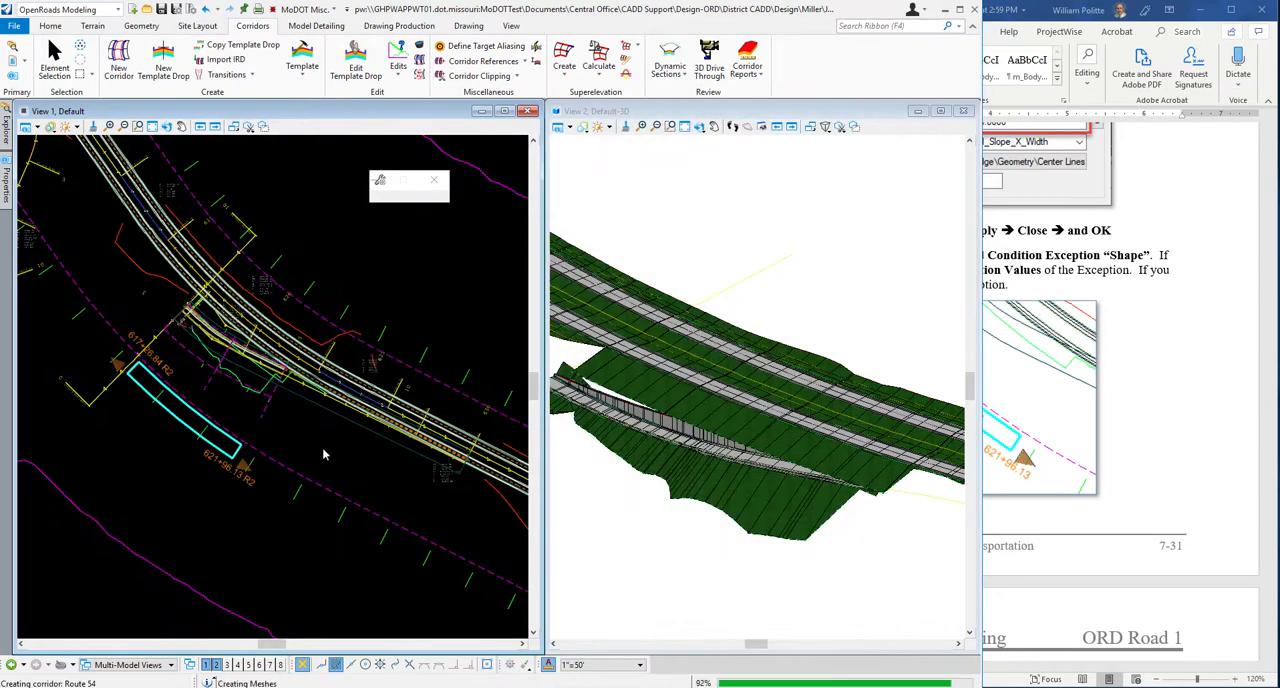
Review steps 9 and 10 in the Word guide and rotate the 3D view to examine where the Ramp 4 and Route 54 corridors overlap.
click(1194, 414)
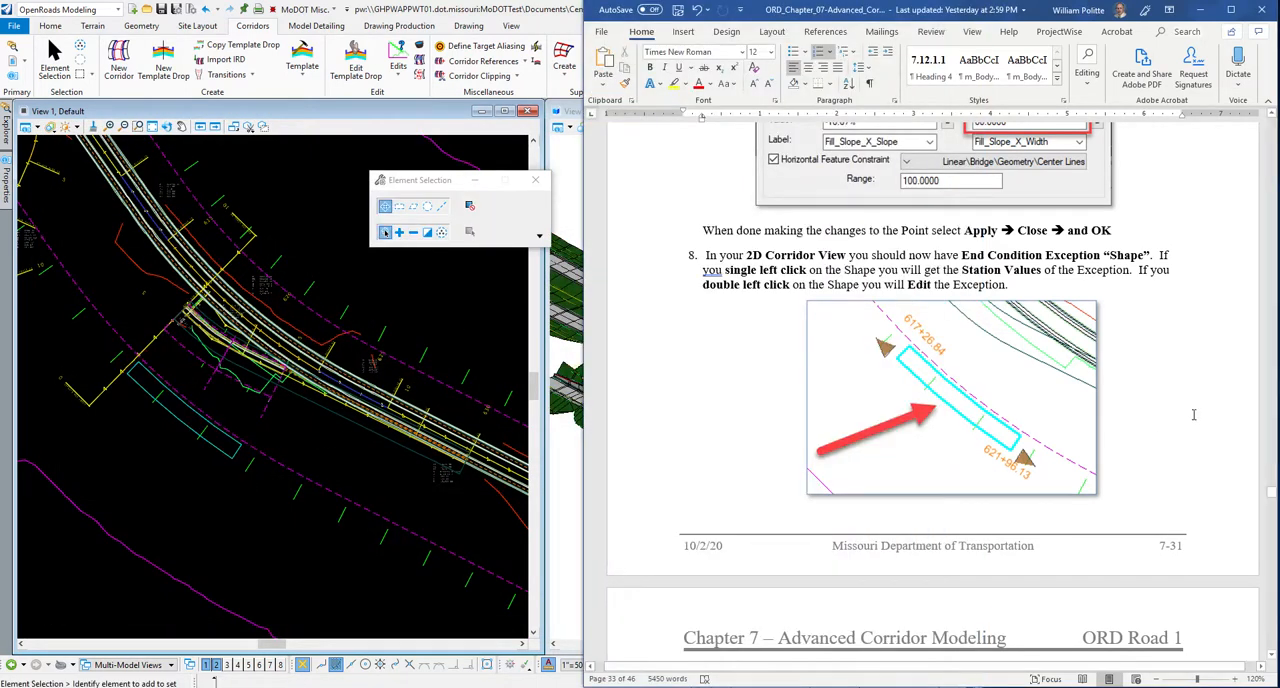
scroll(1194, 414, down, 1)
scroll(1194, 414, down, 6)
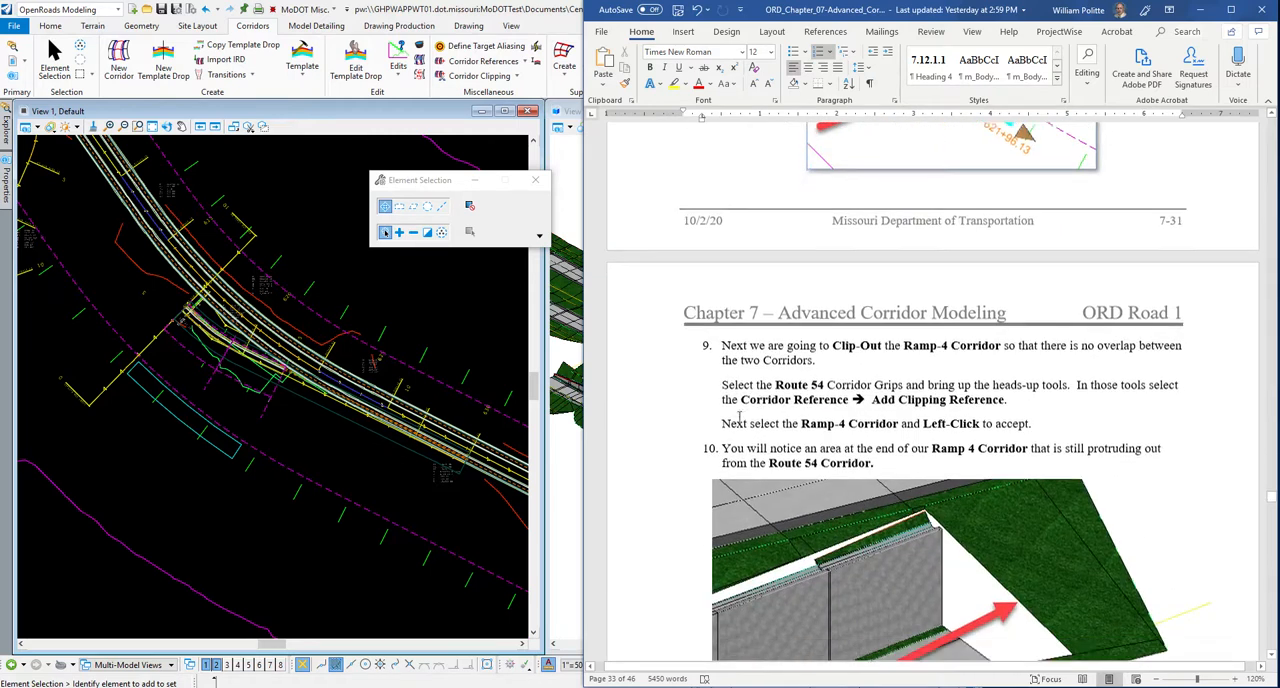
scroll(713, 306, down, 2)
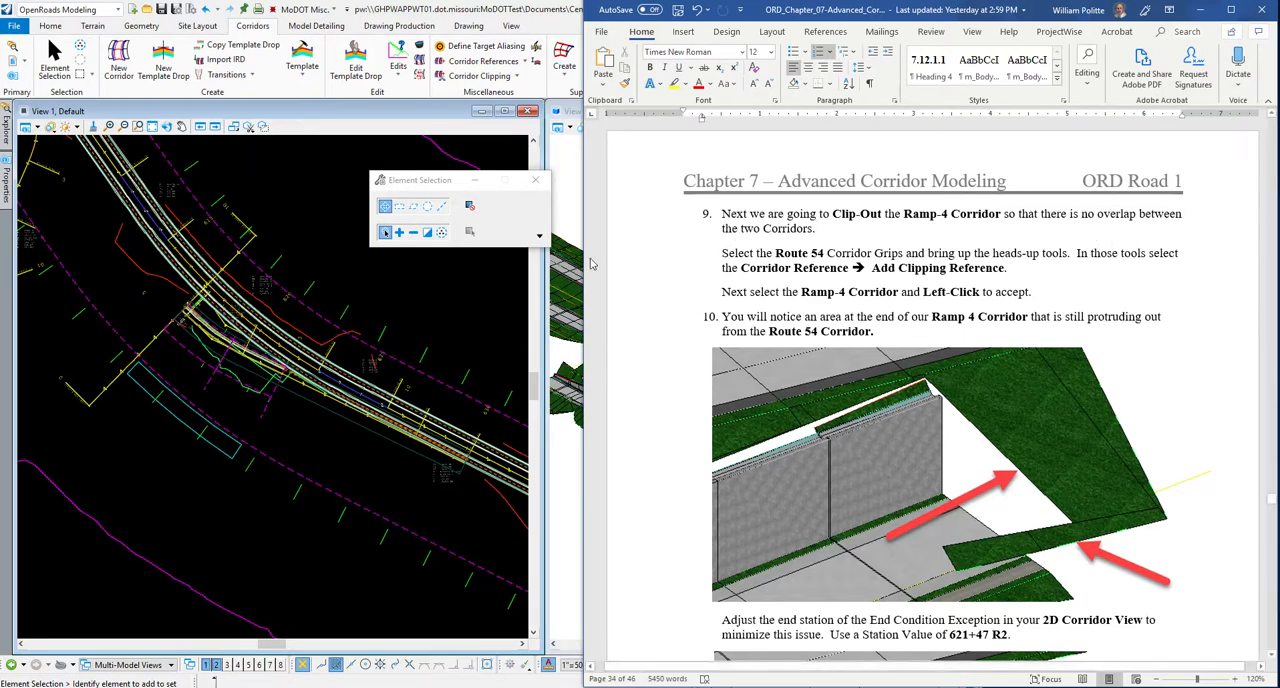
click(576, 225)
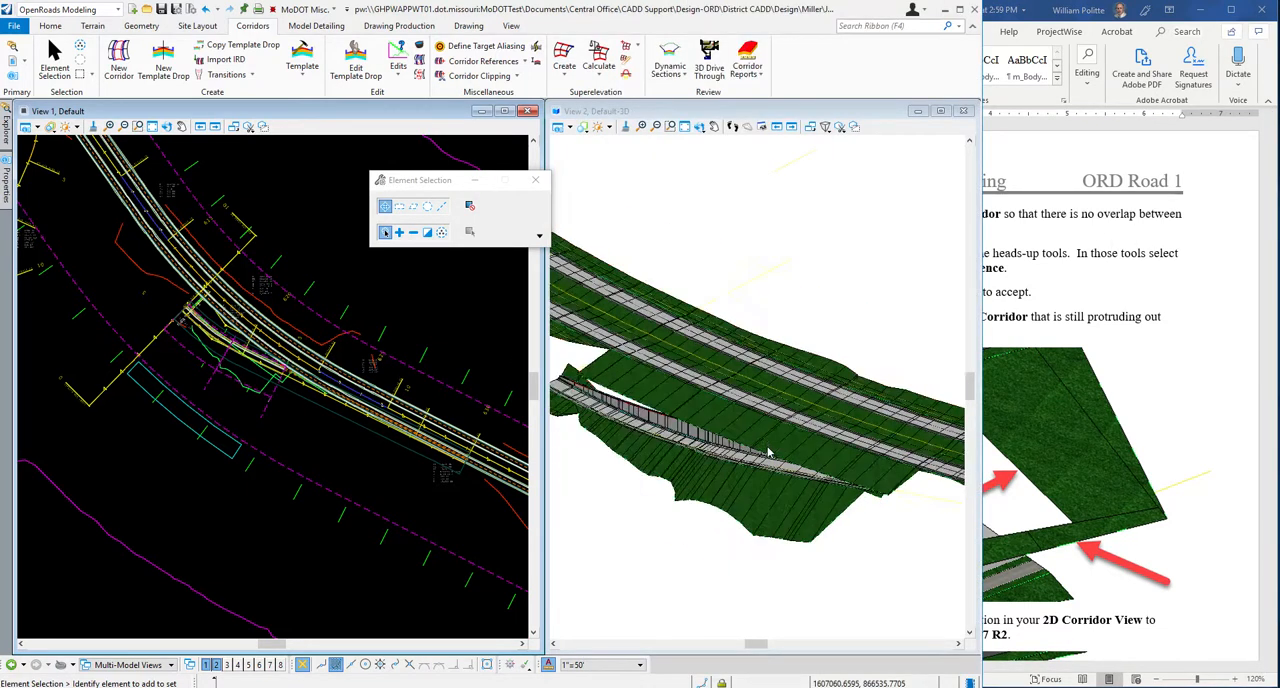
click(700, 127)
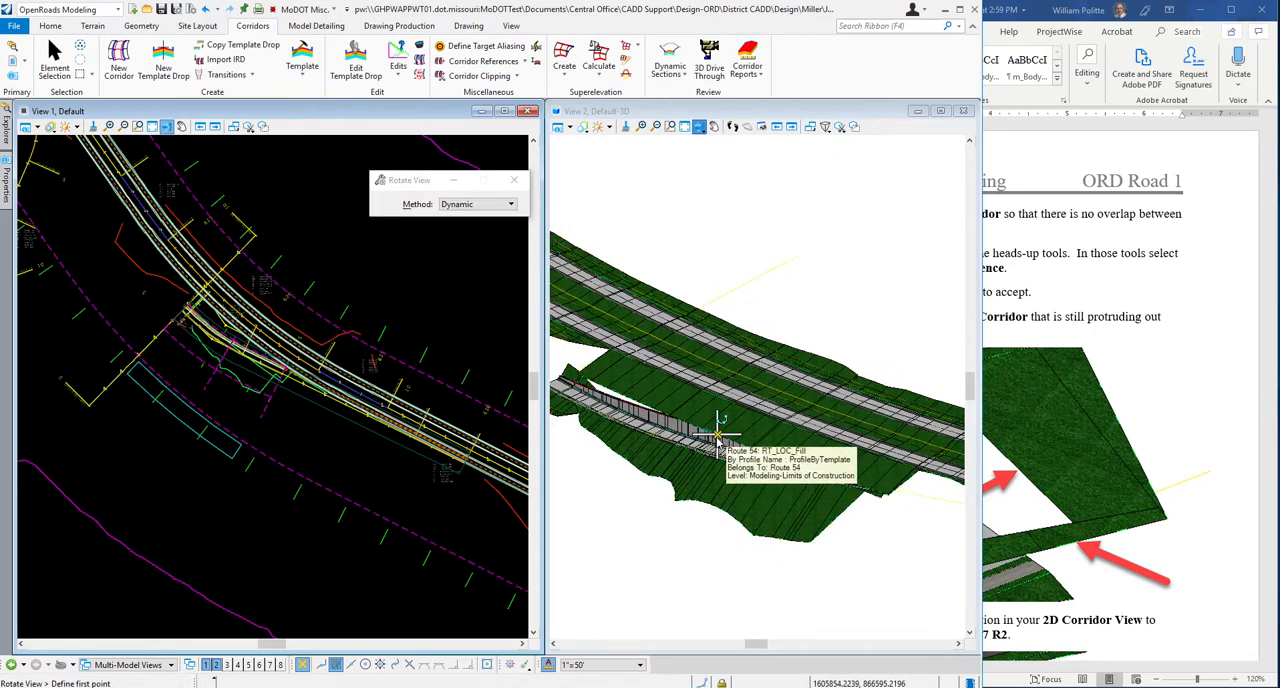
click(636, 404)
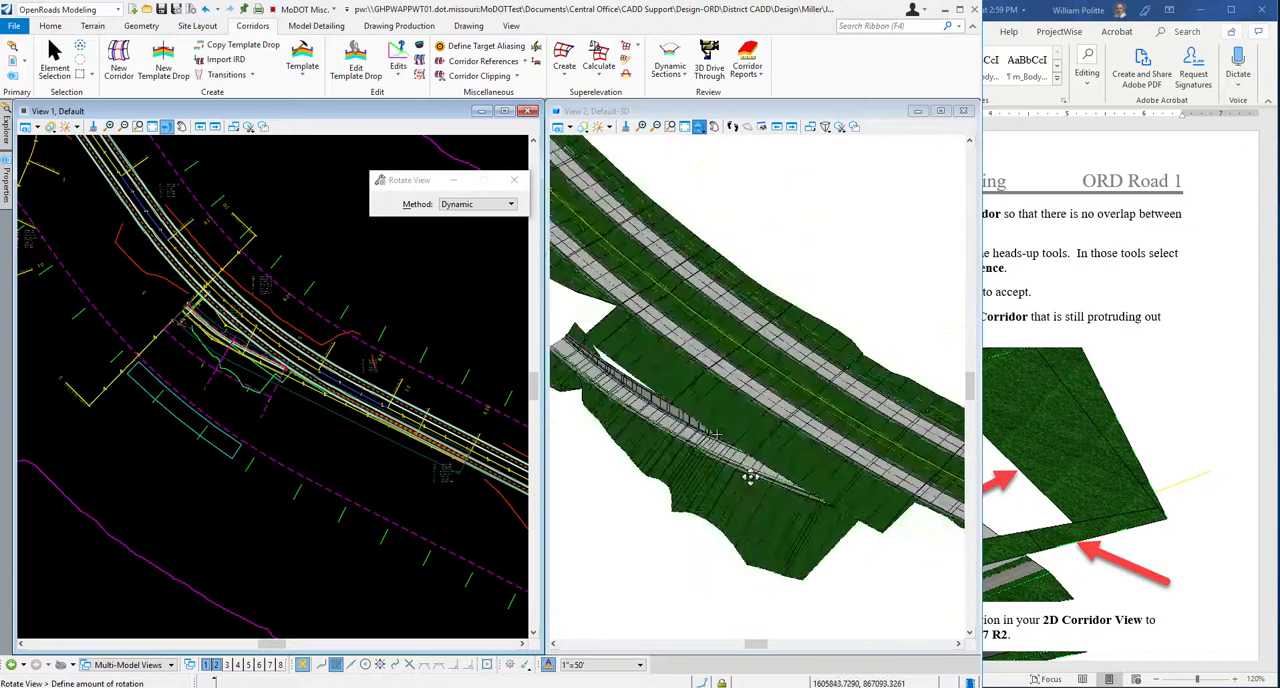
click(835, 297)
right_click(829, 260)
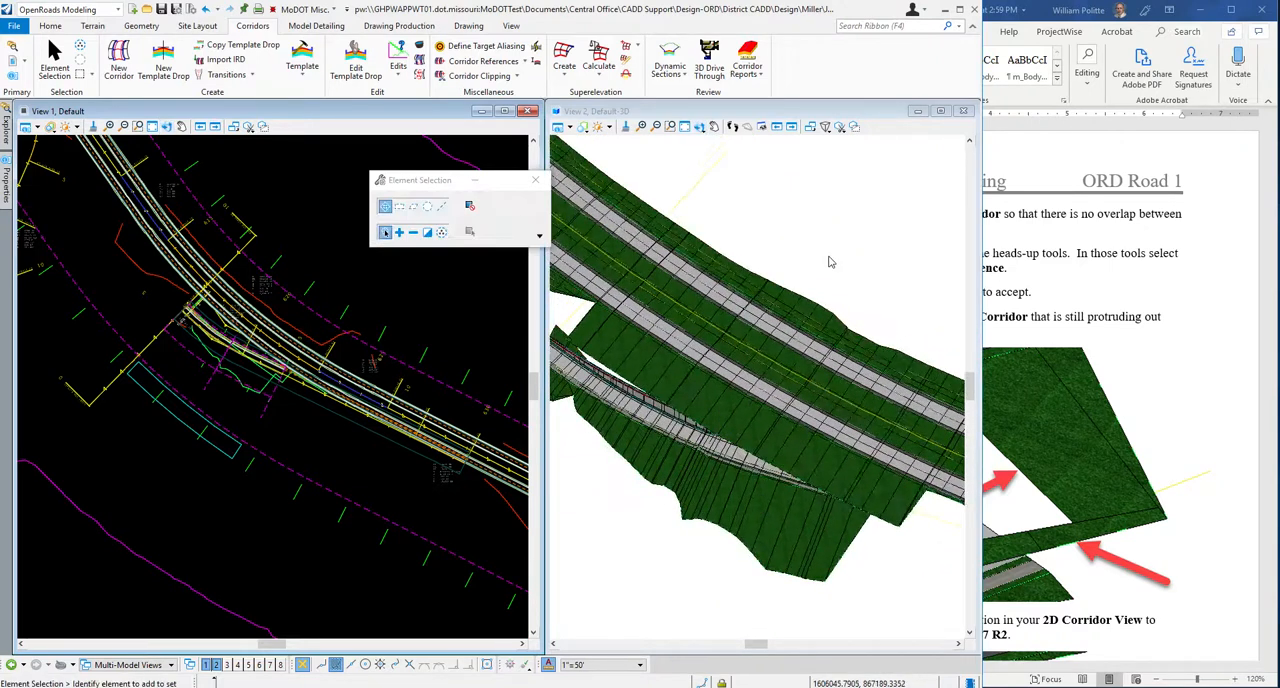
Consult step 9 in the Word guide and add the Ramp 4 corridor as a clipping reference to the Route 54 corridor.
click(1177, 358)
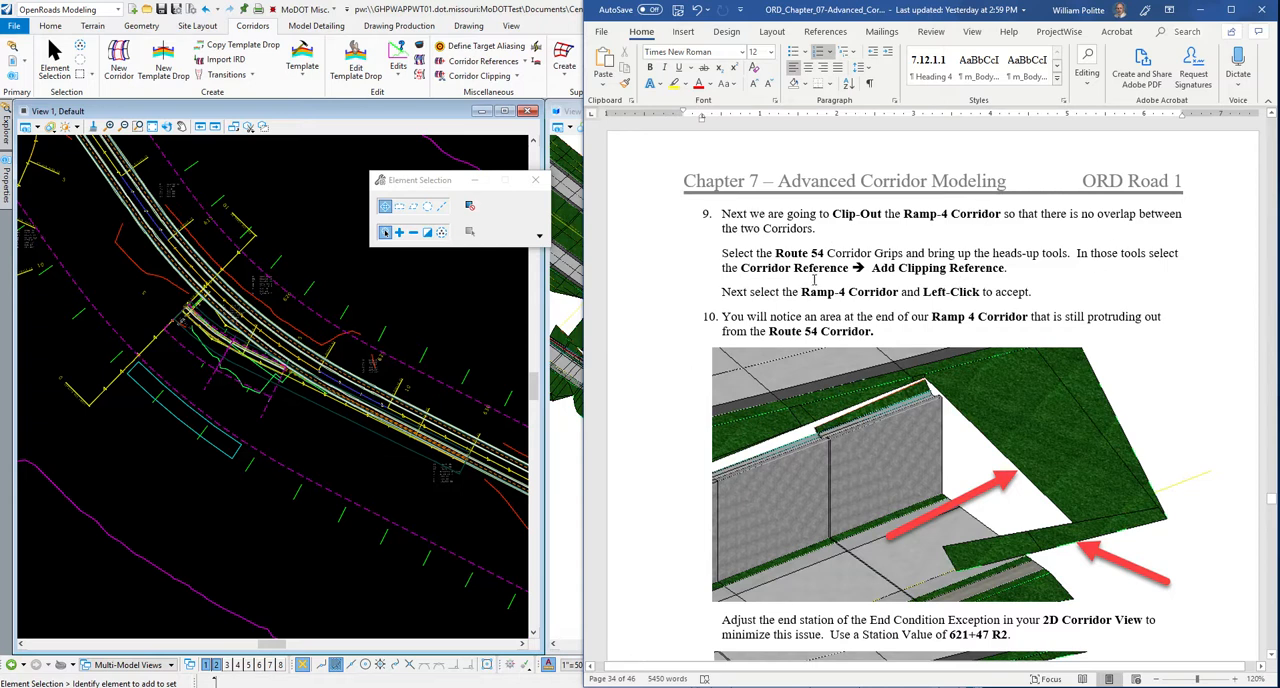
click(685, 256)
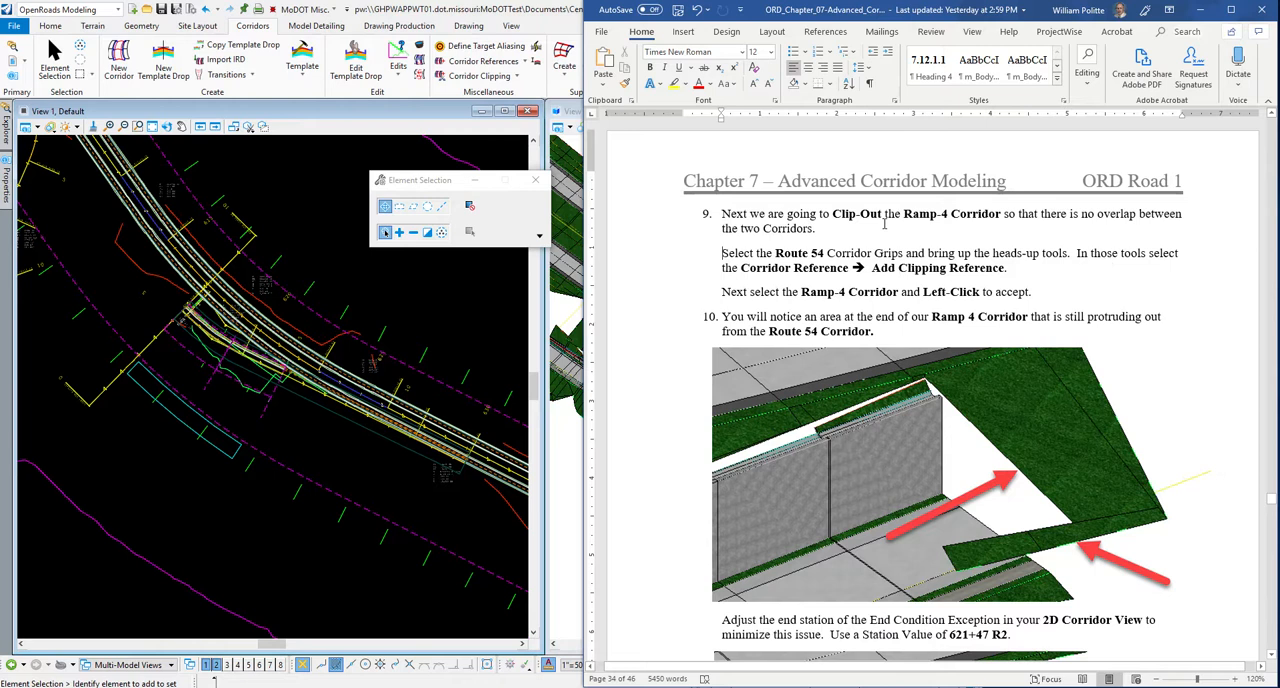
click(330, 234)
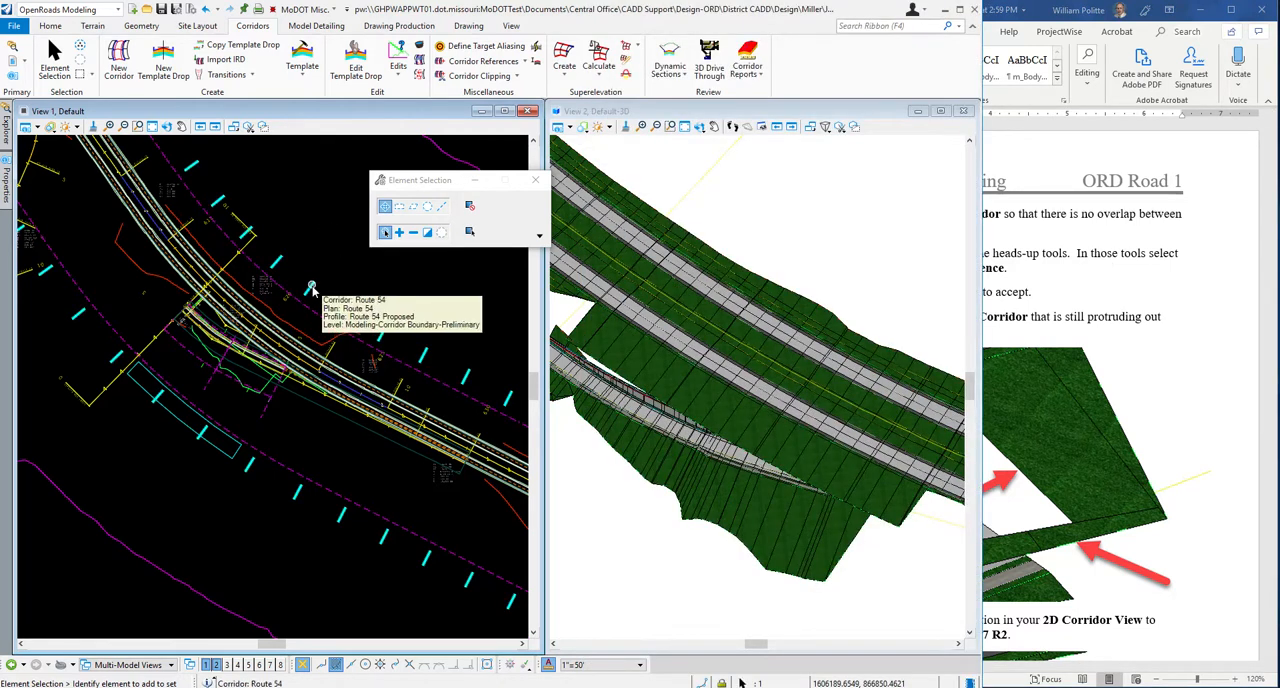
click(310, 289)
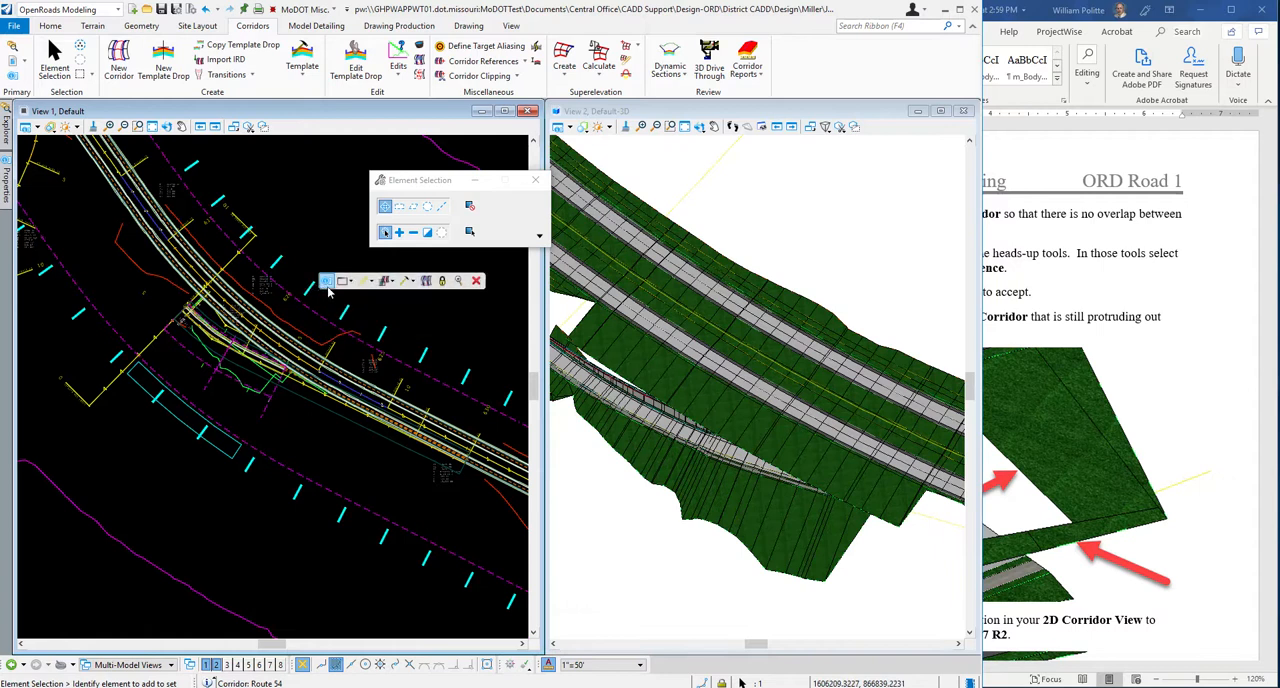
click(386, 282)
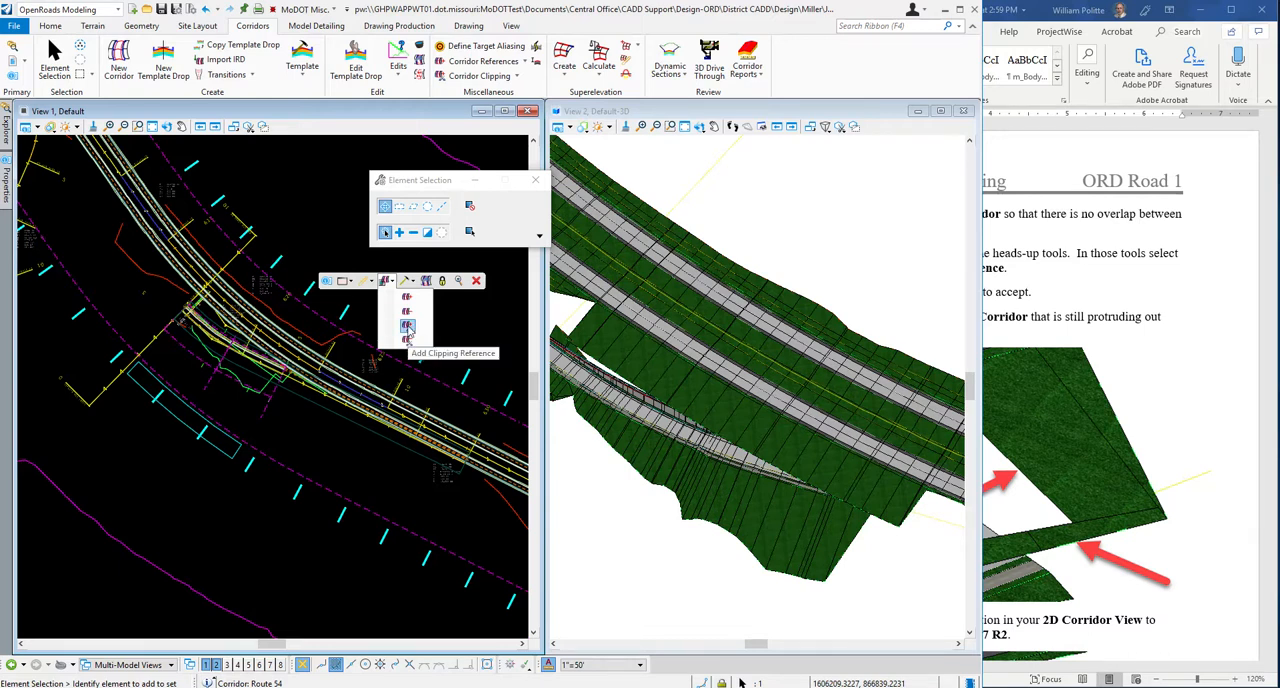
click(407, 326)
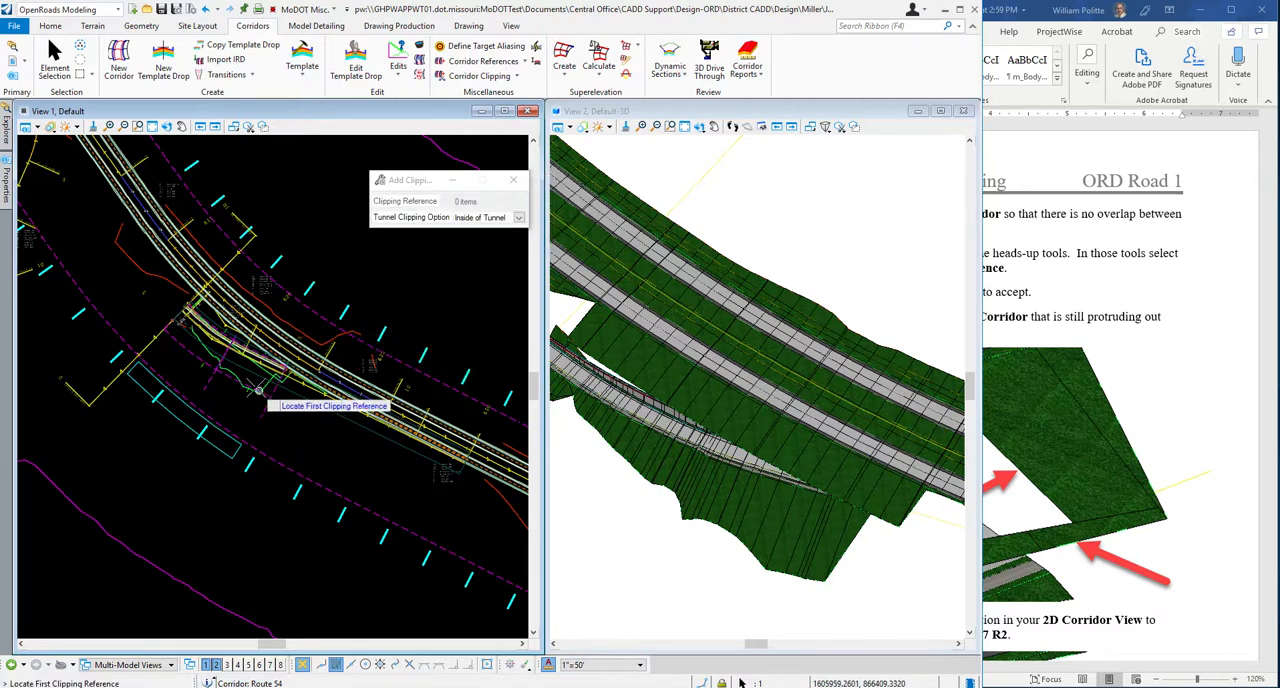
scroll(228, 345, up, 1)
scroll(225, 342, up, 1)
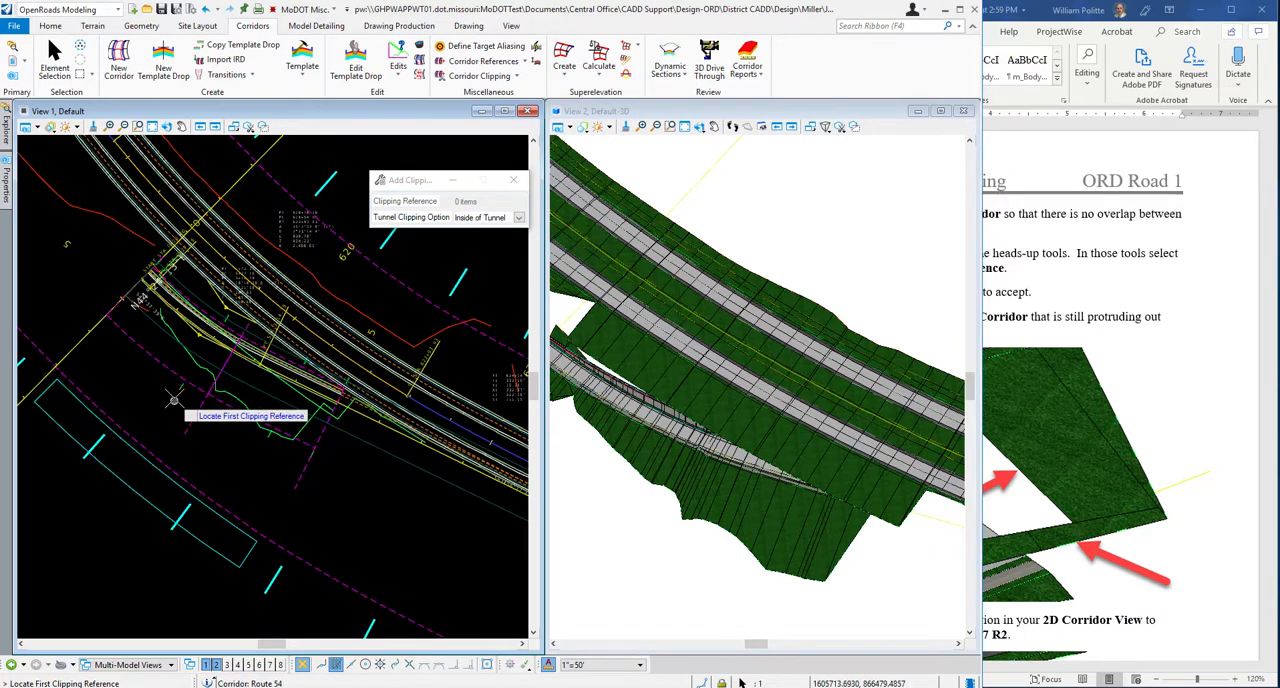
mouse_move(183, 388)
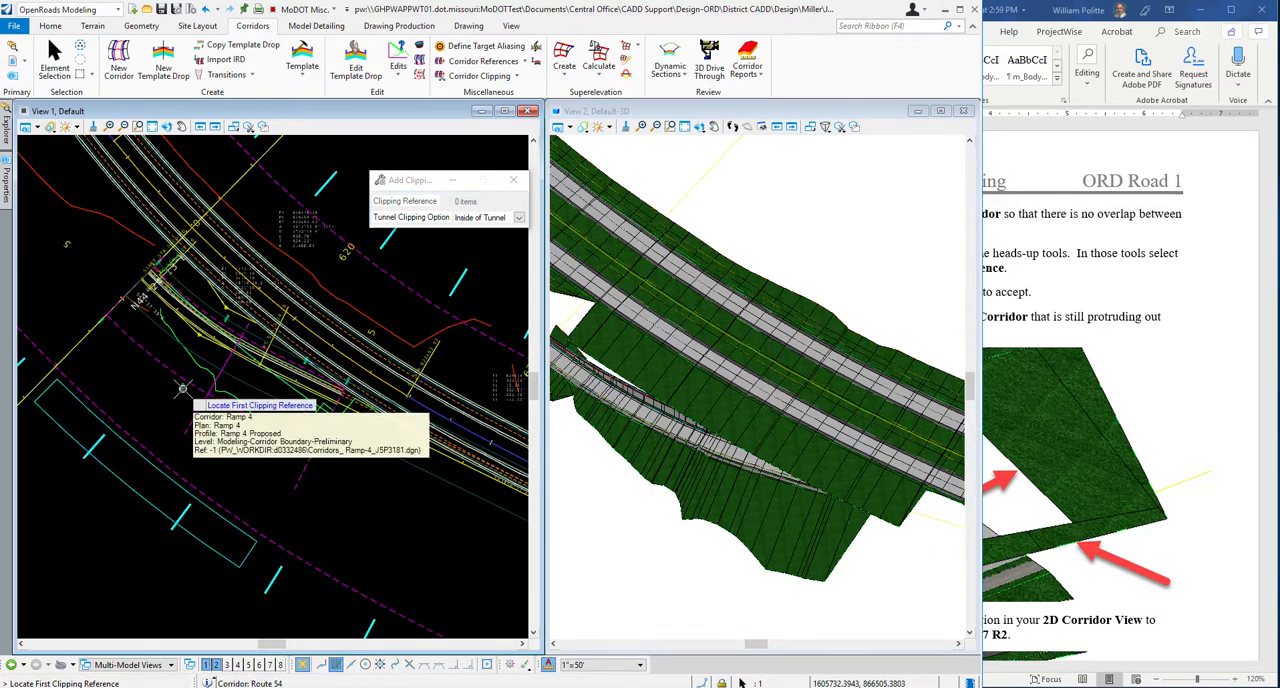
click(183, 388)
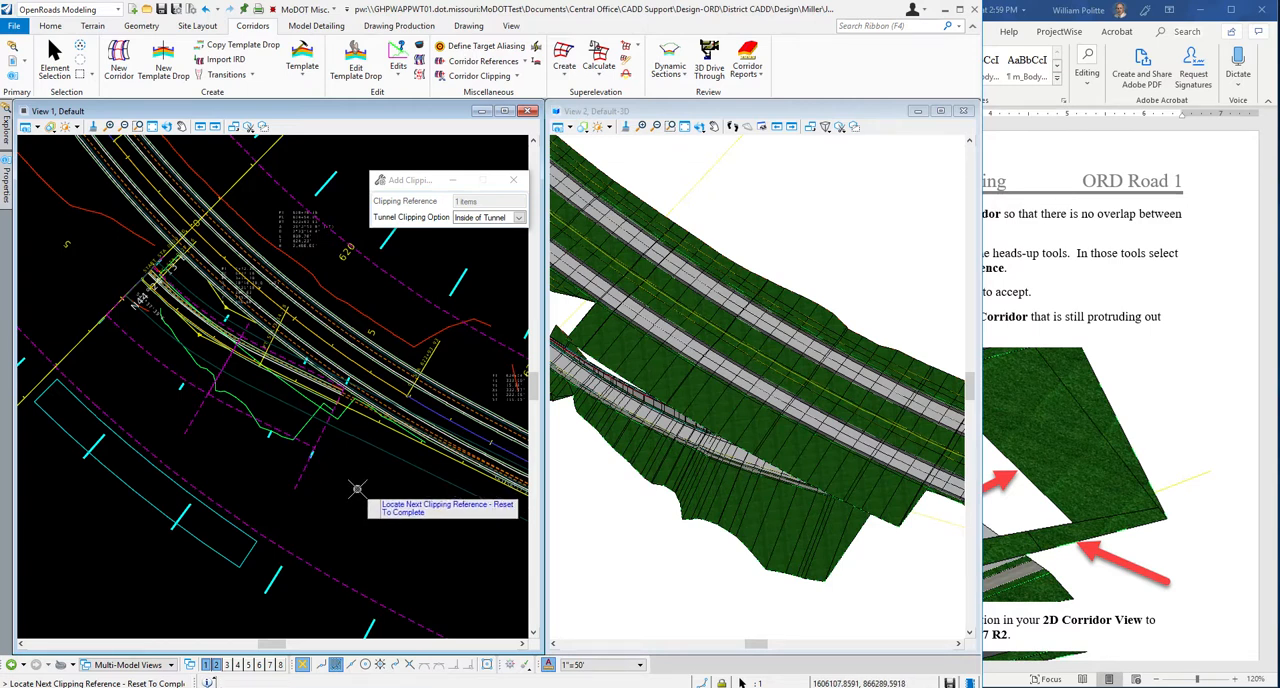
right_click(357, 489)
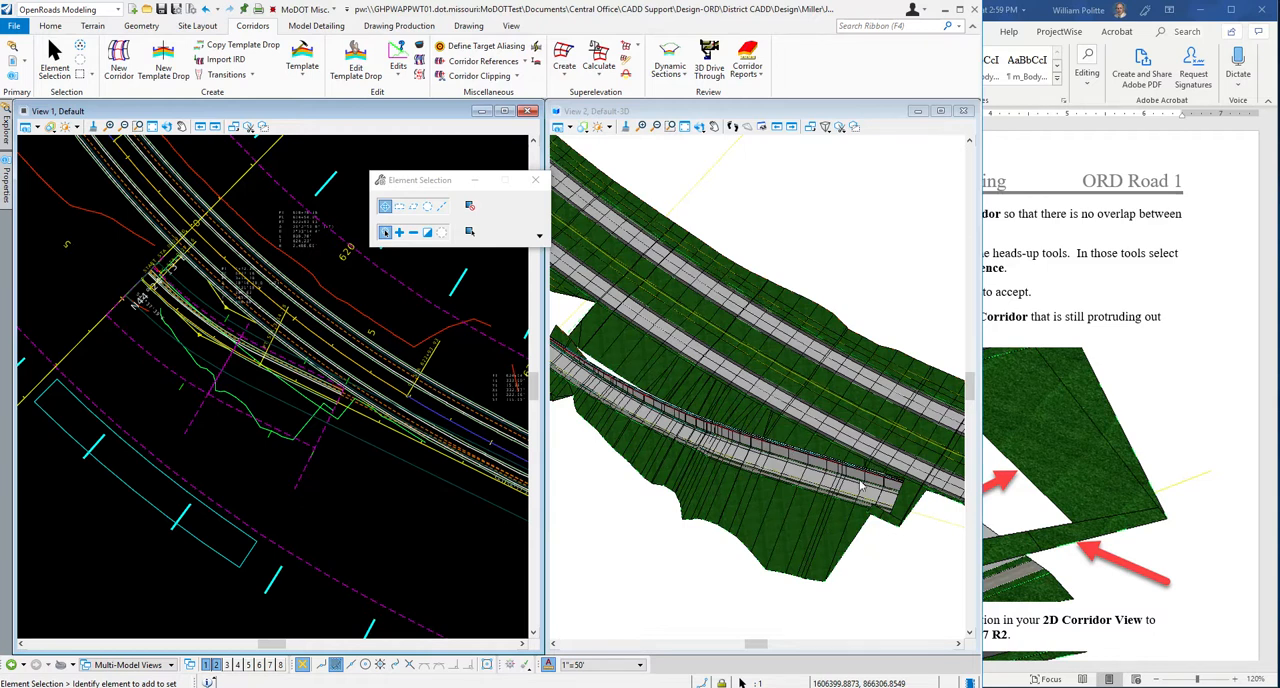
Rotate the 3D view dynamically to examine the clipped corridors around the retaining wall at the end of Ramp 4.
scroll(912, 497, up, 4)
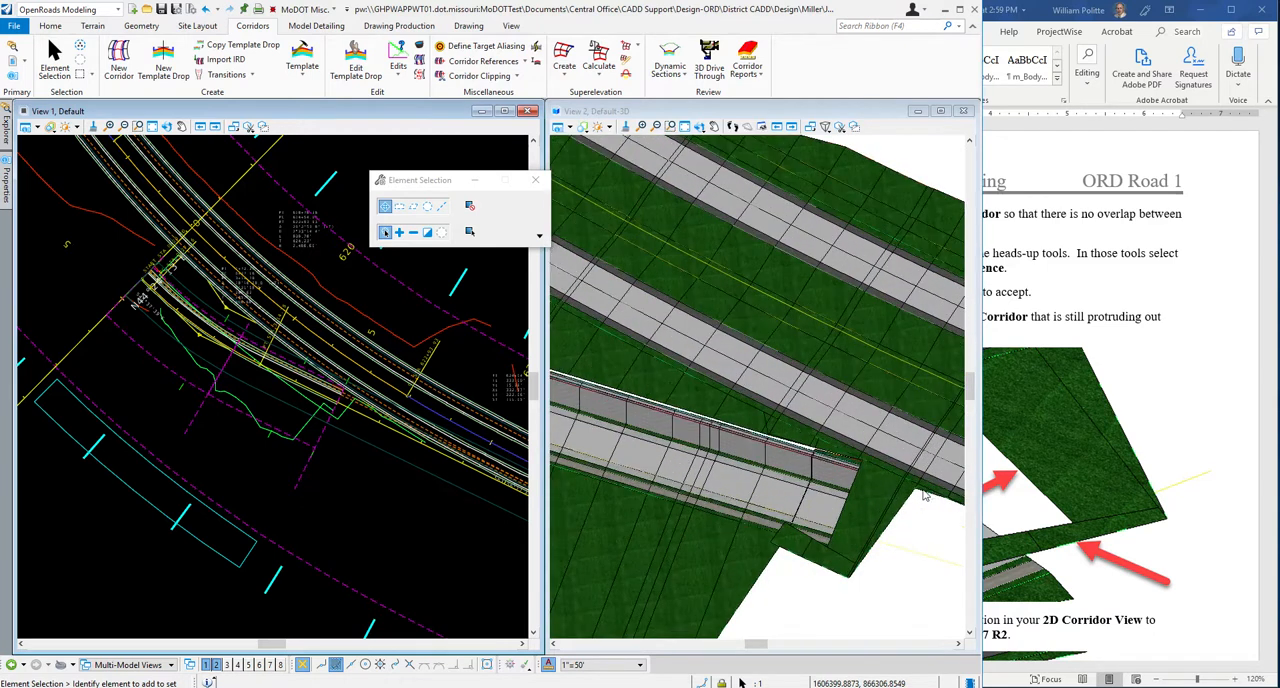
click(699, 126)
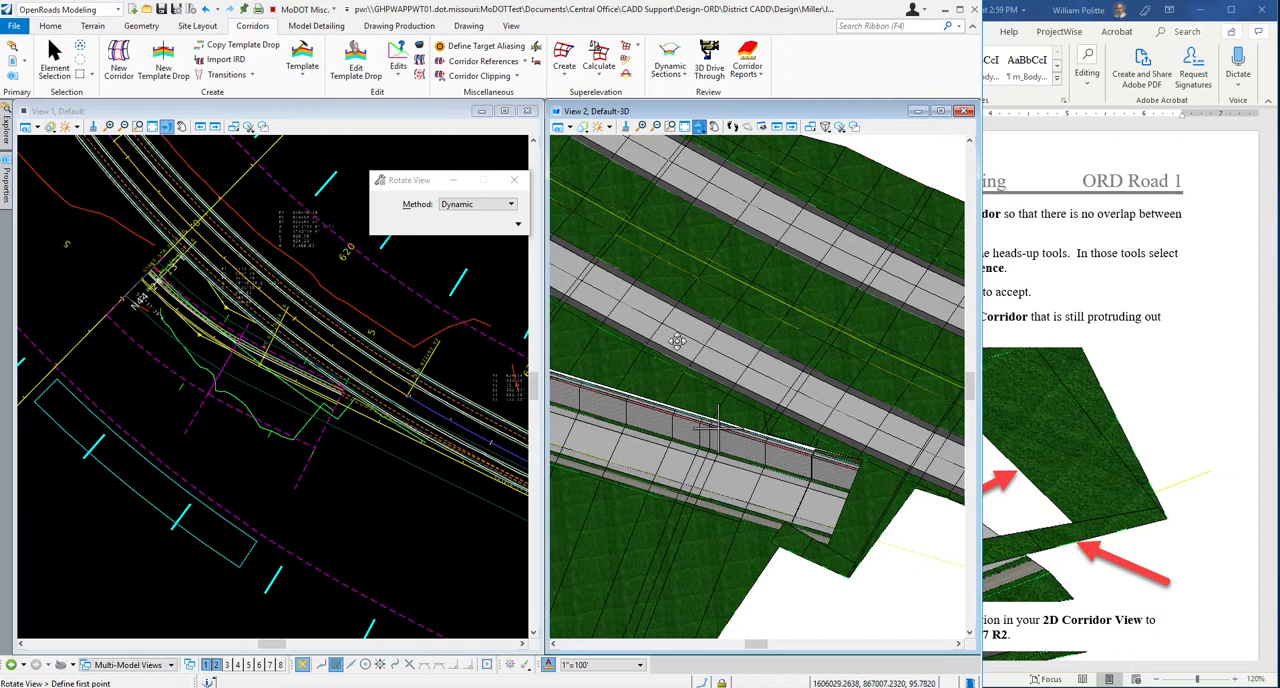
click(709, 337)
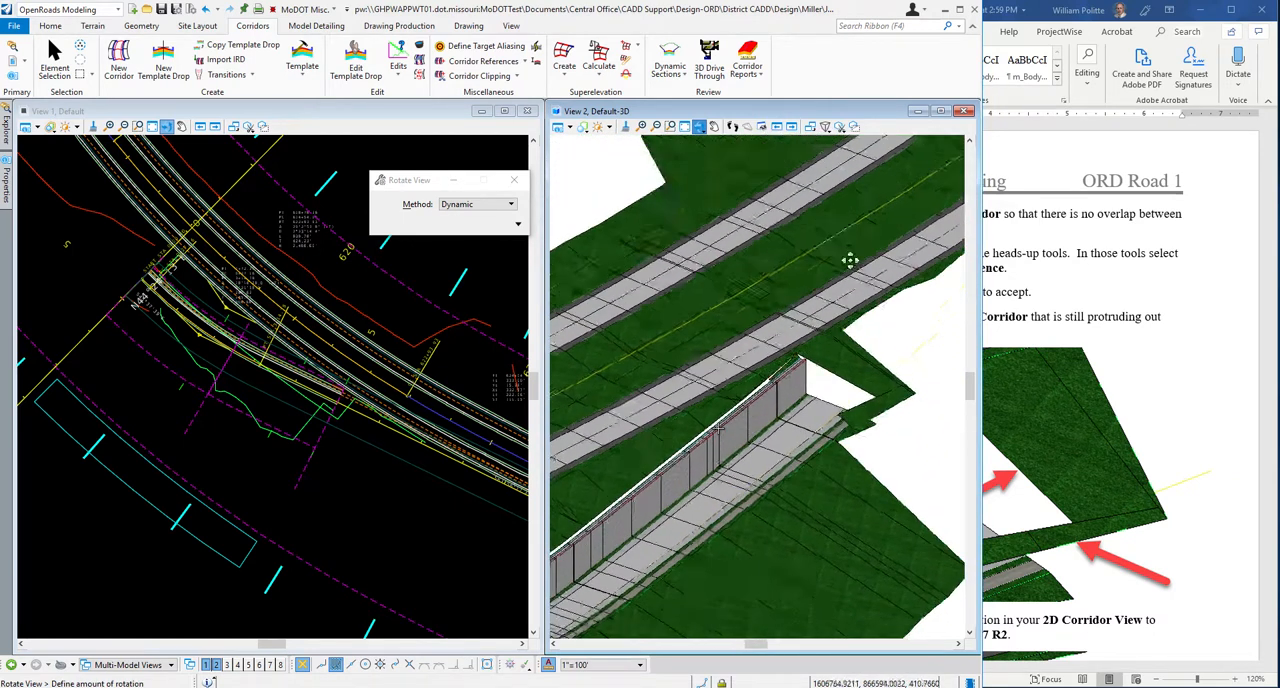
click(840, 236)
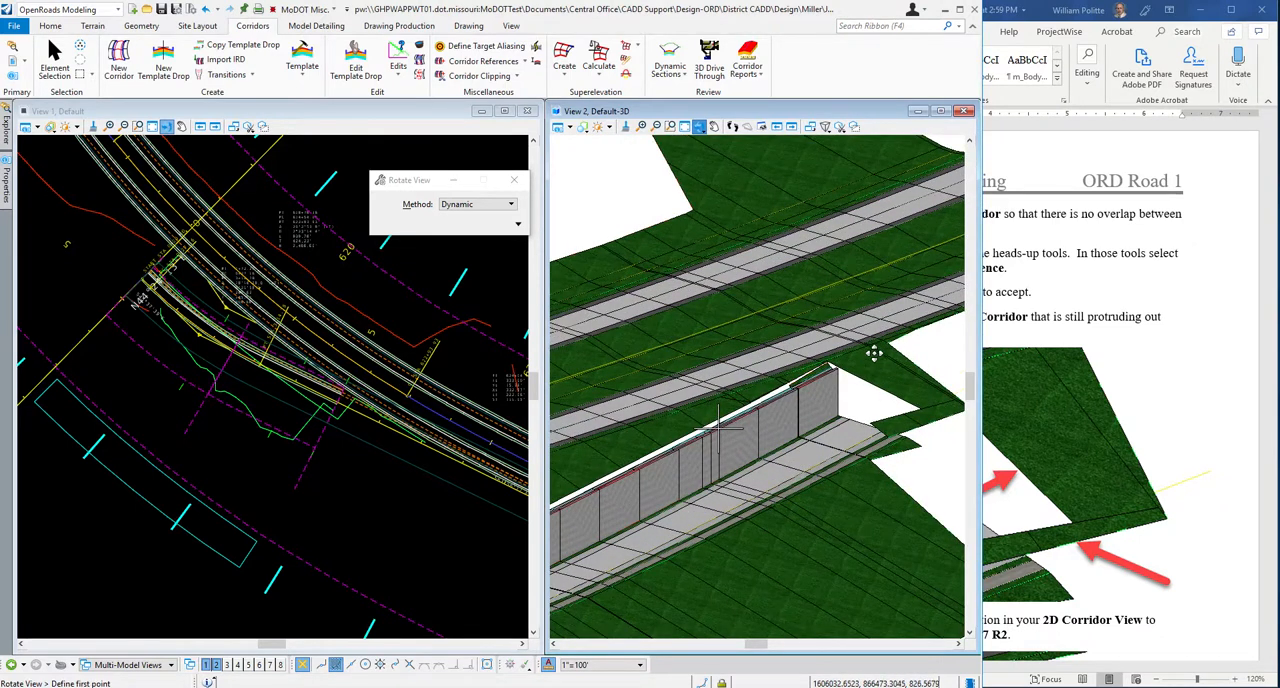
click(903, 394)
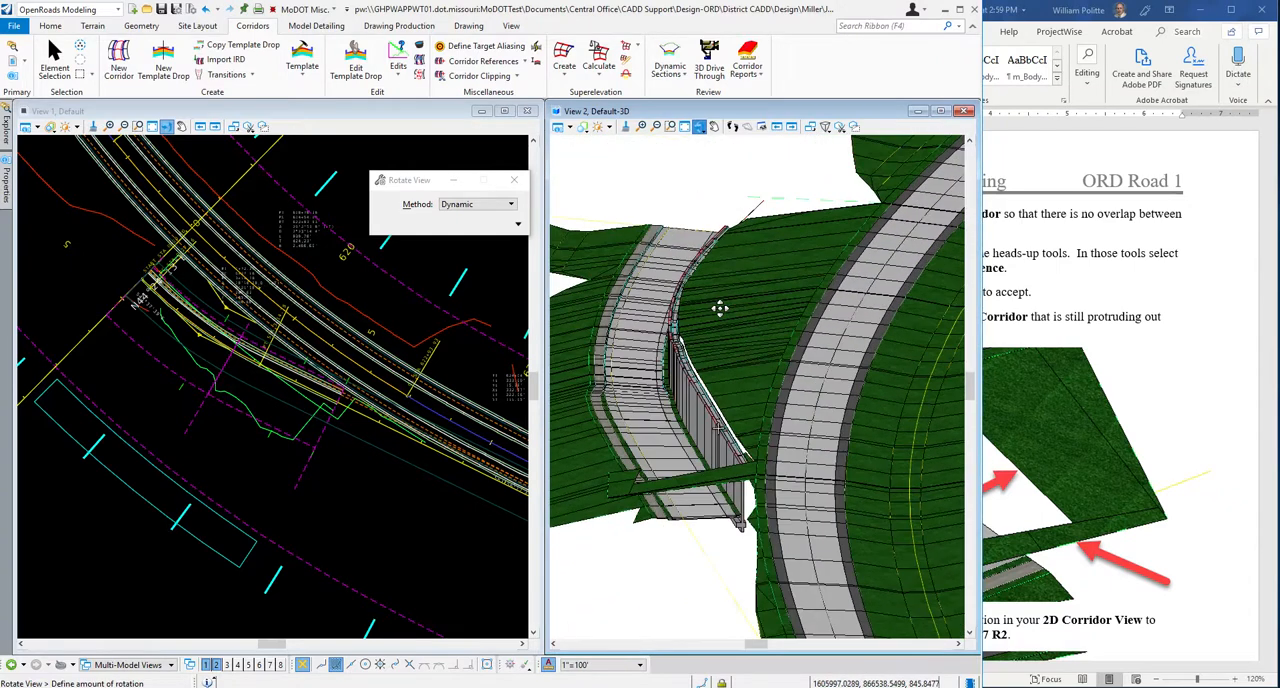
click(812, 400)
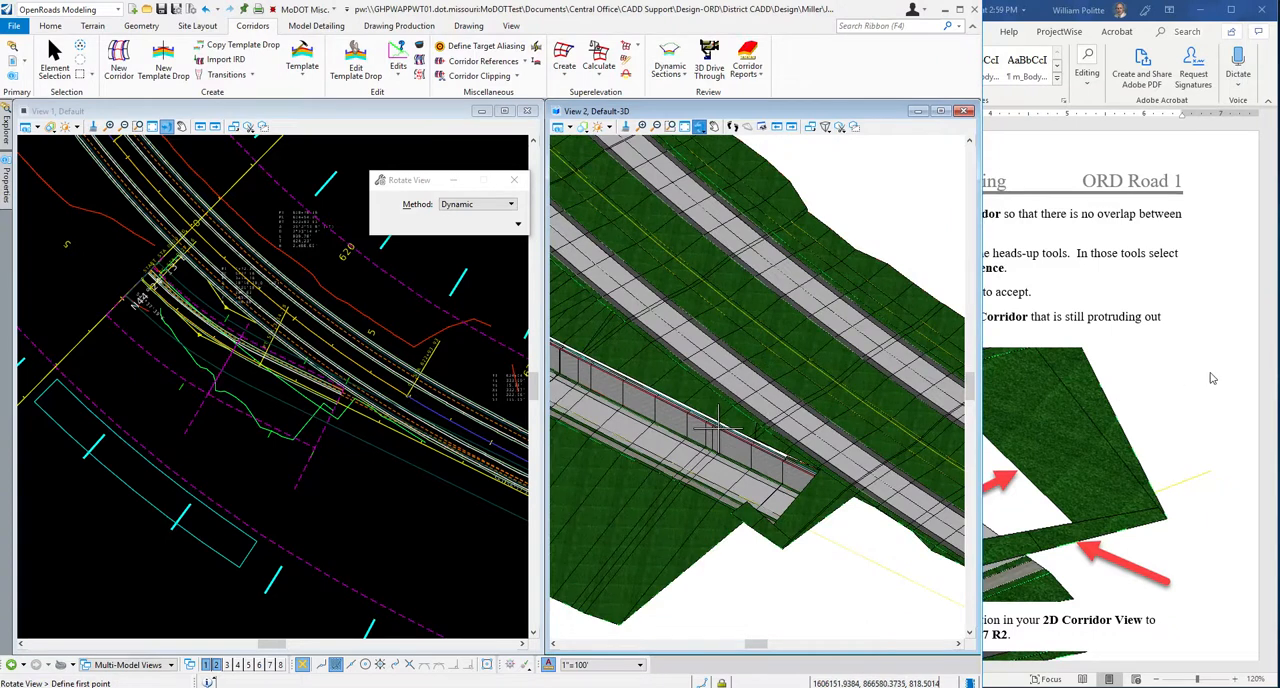
Read step 10 in the Word guide for the end station adjustment of the End Condition Exception.
click(1216, 371)
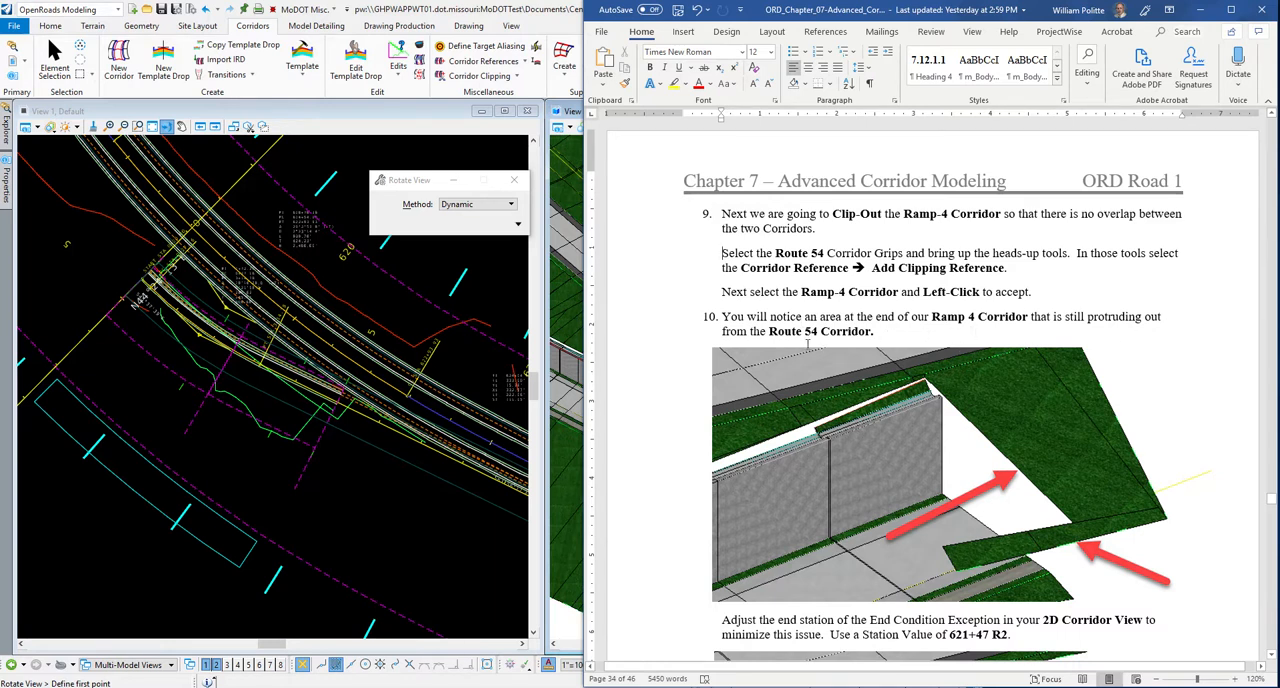
scroll(1153, 415, down, 1)
scroll(968, 380, down, 2)
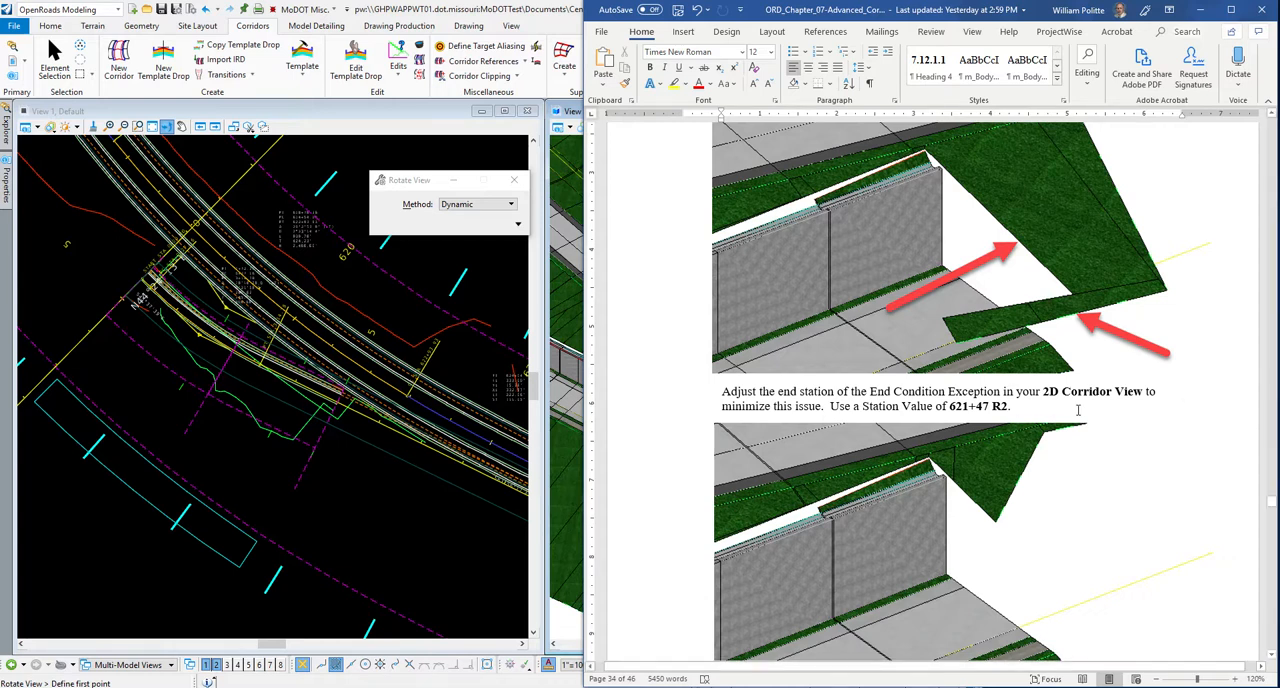
scroll(1078, 410, down, 2)
scroll(1051, 334, up, 1)
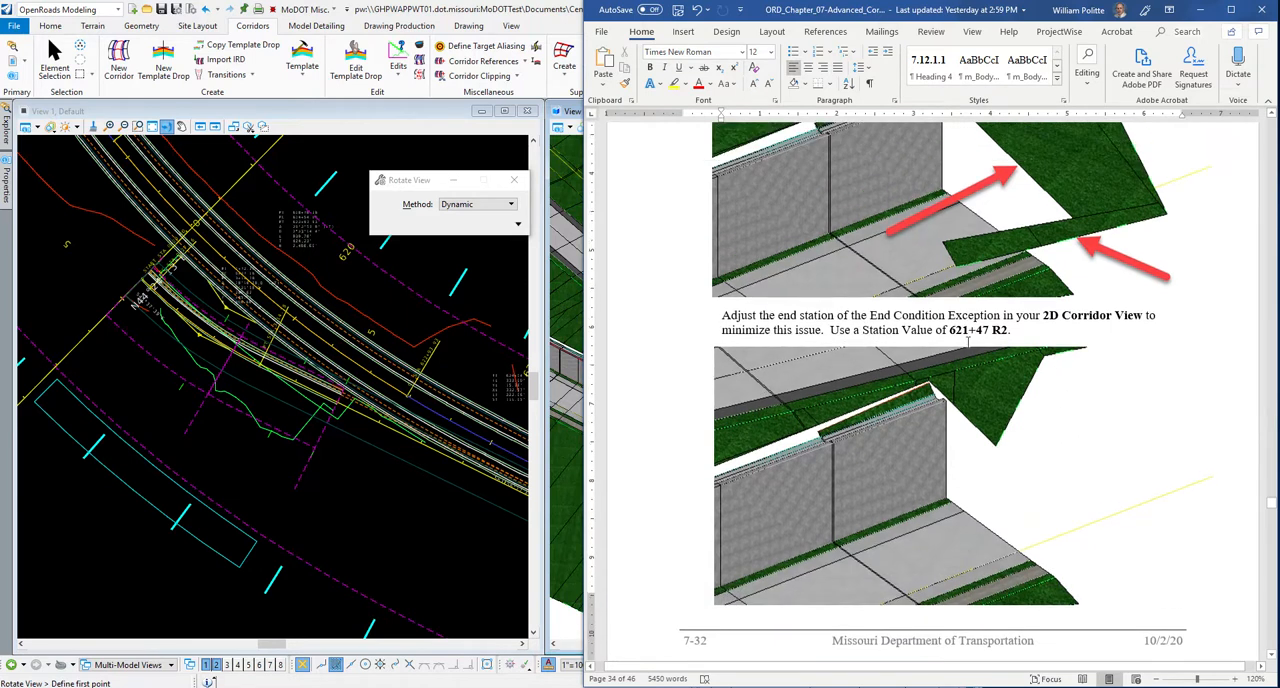
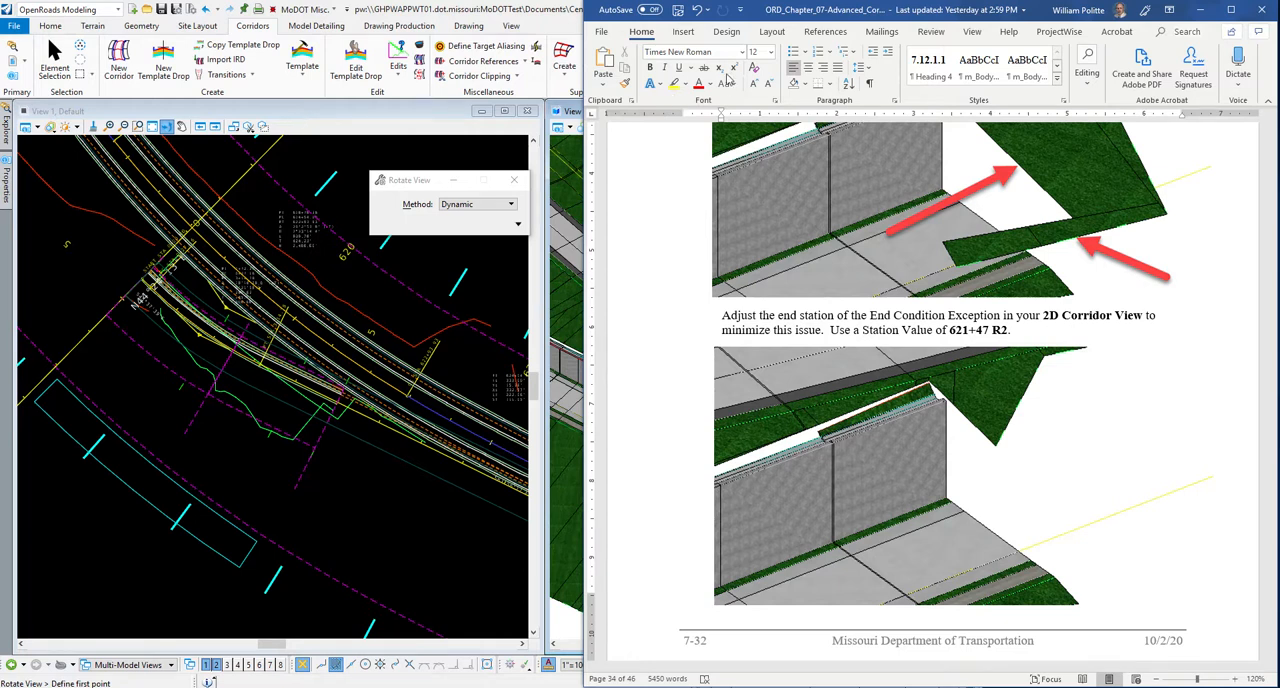
Set the end station of the End Condition Exception in the 2D corridor view to 621+47 R2.
drag(762, 12, 1157, 14)
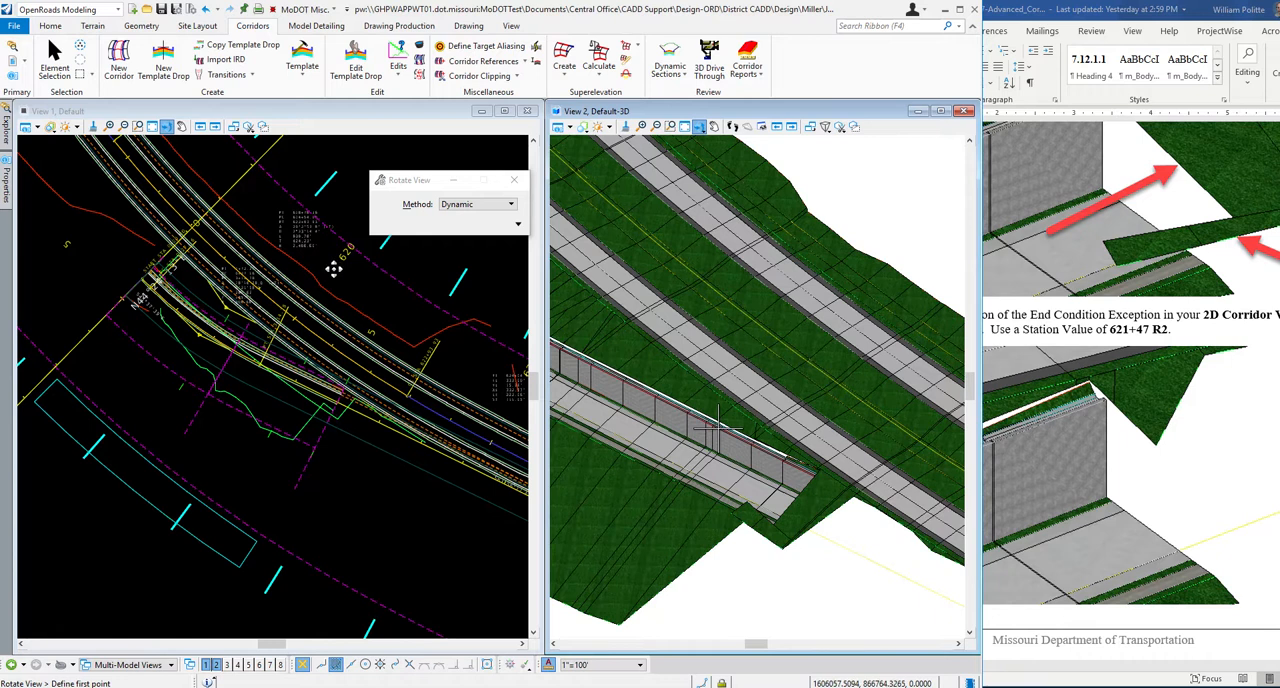
click(321, 111)
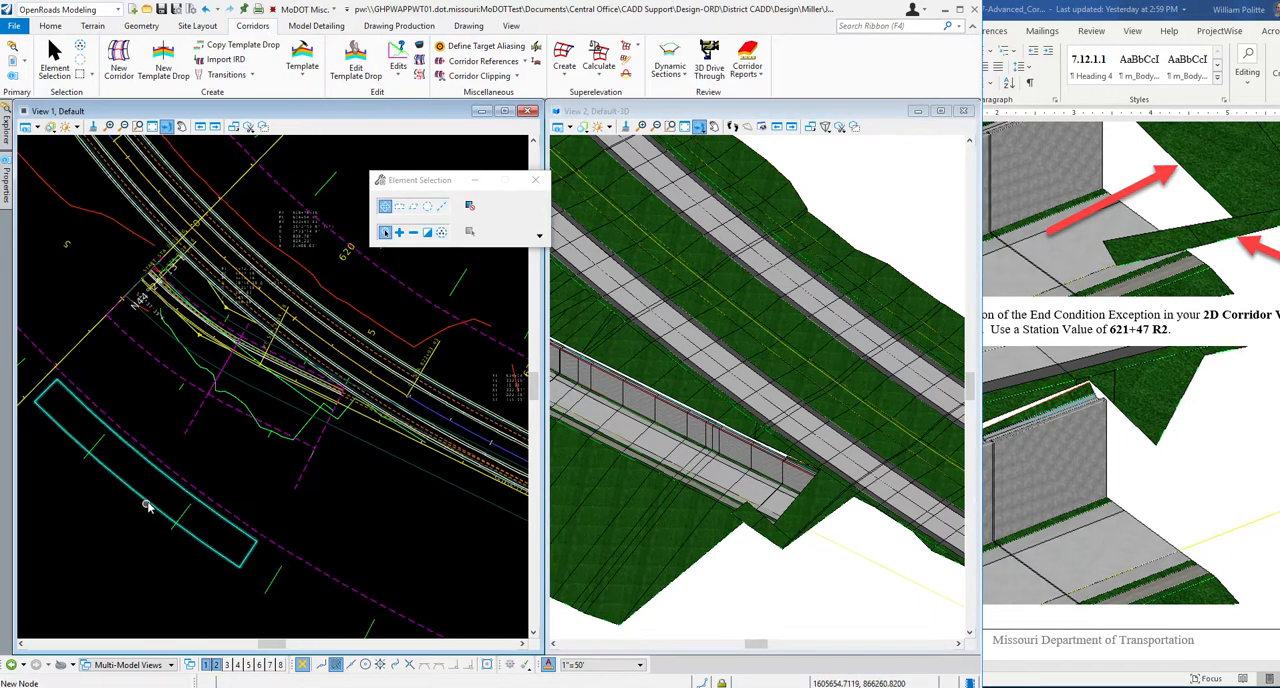
click(148, 506)
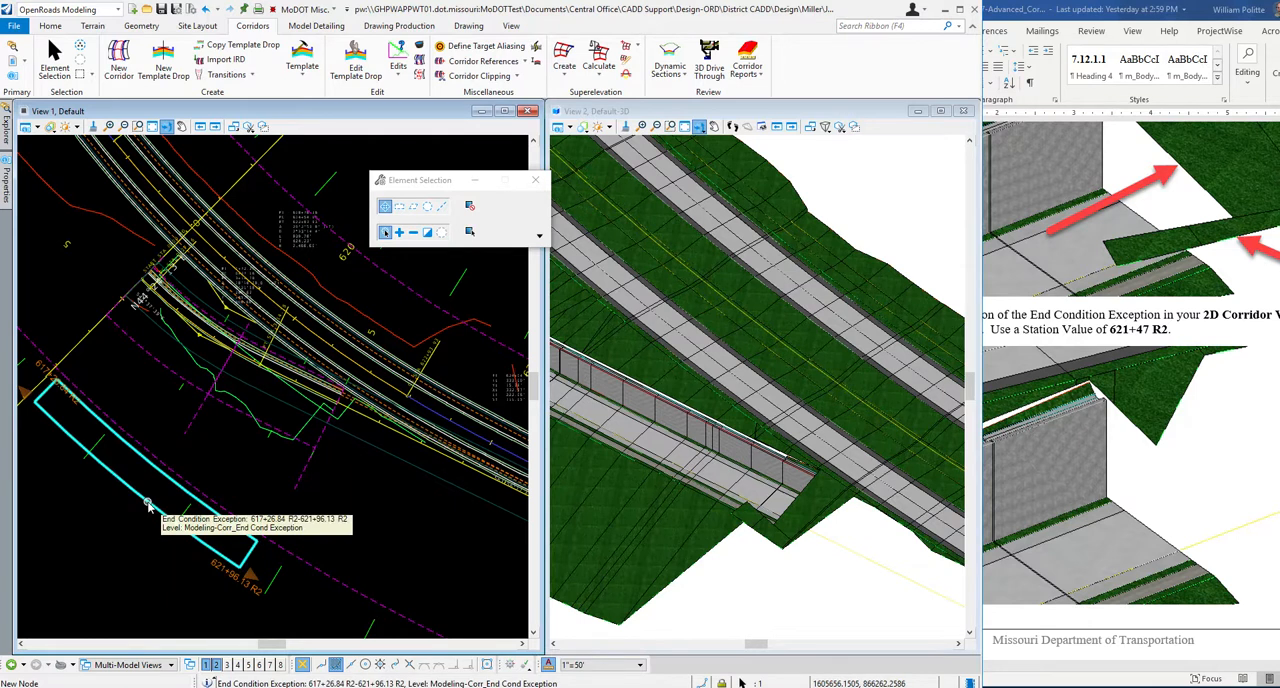
click(231, 580)
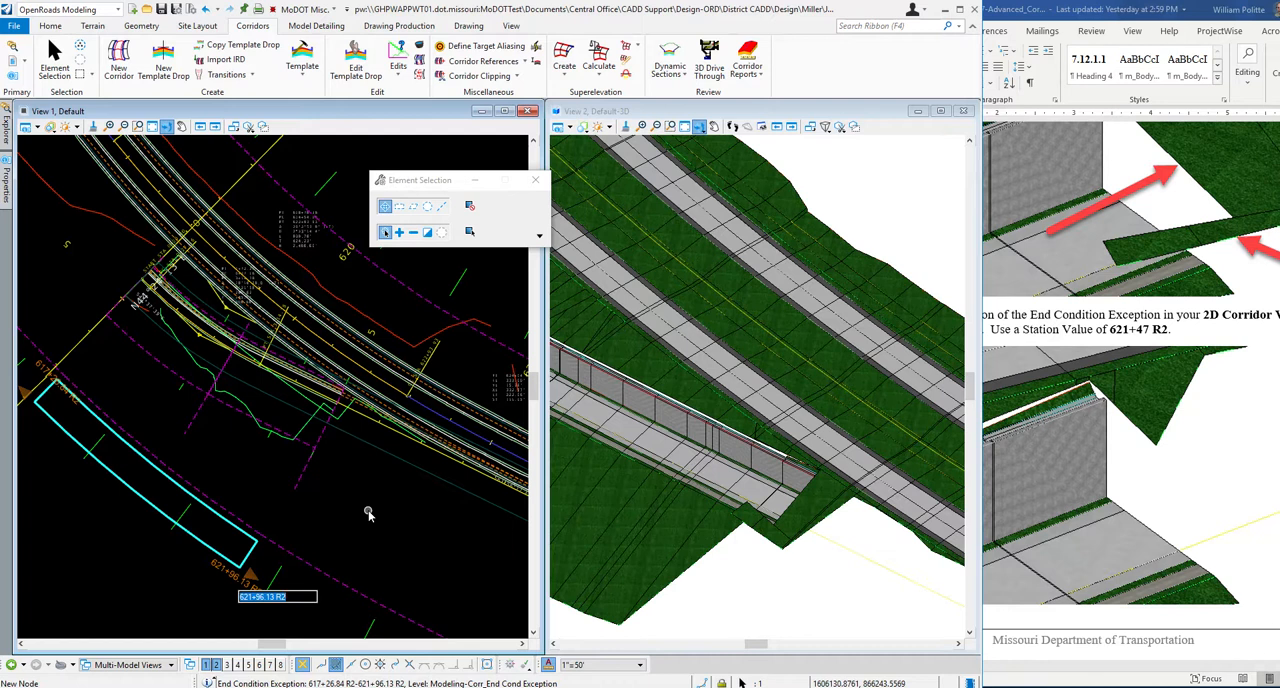
text(62)
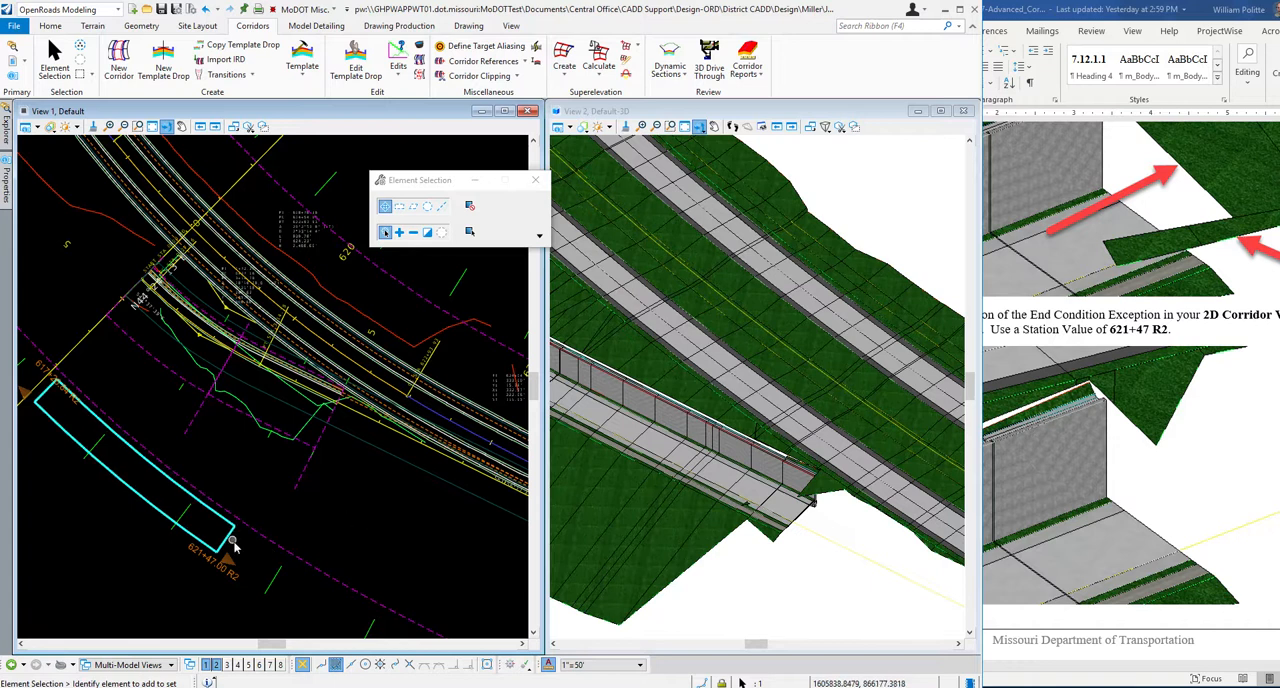
Compare the result with step 10's illustration in the Word guide and read steps 11 to 13 on the Ramp 4 file.
click(1212, 451)
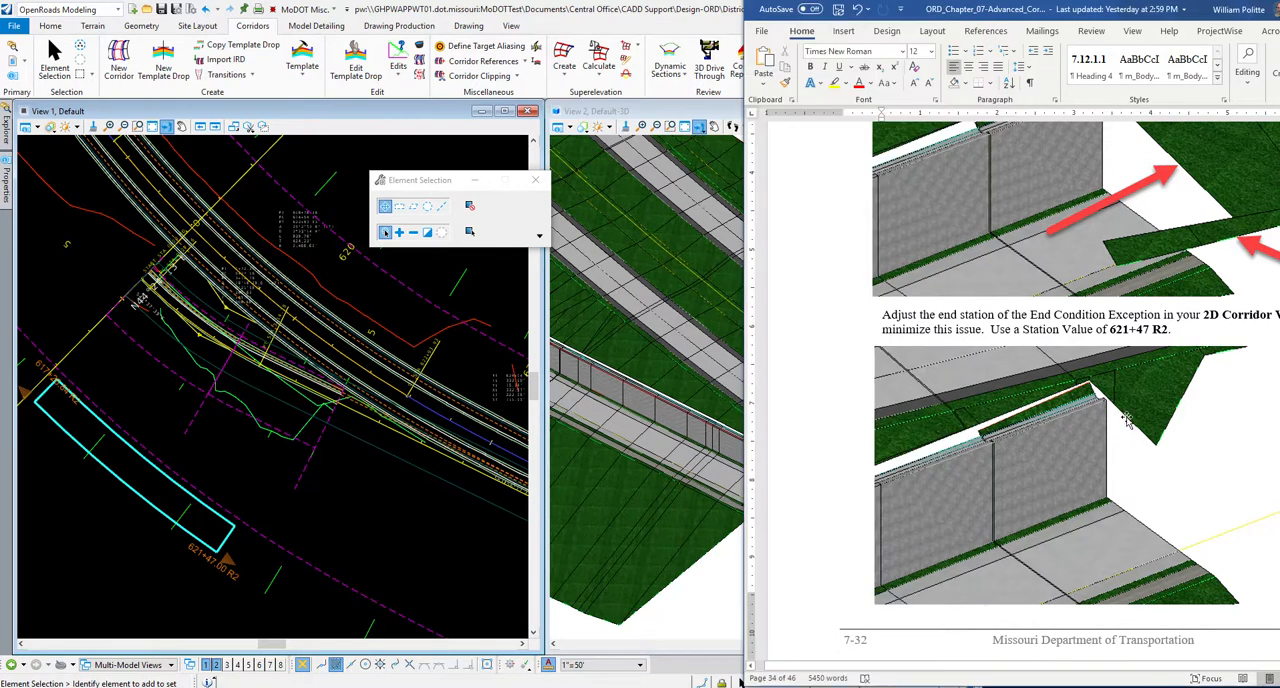
scroll(1128, 418, down, 1)
drag(1039, 12, 877, 12)
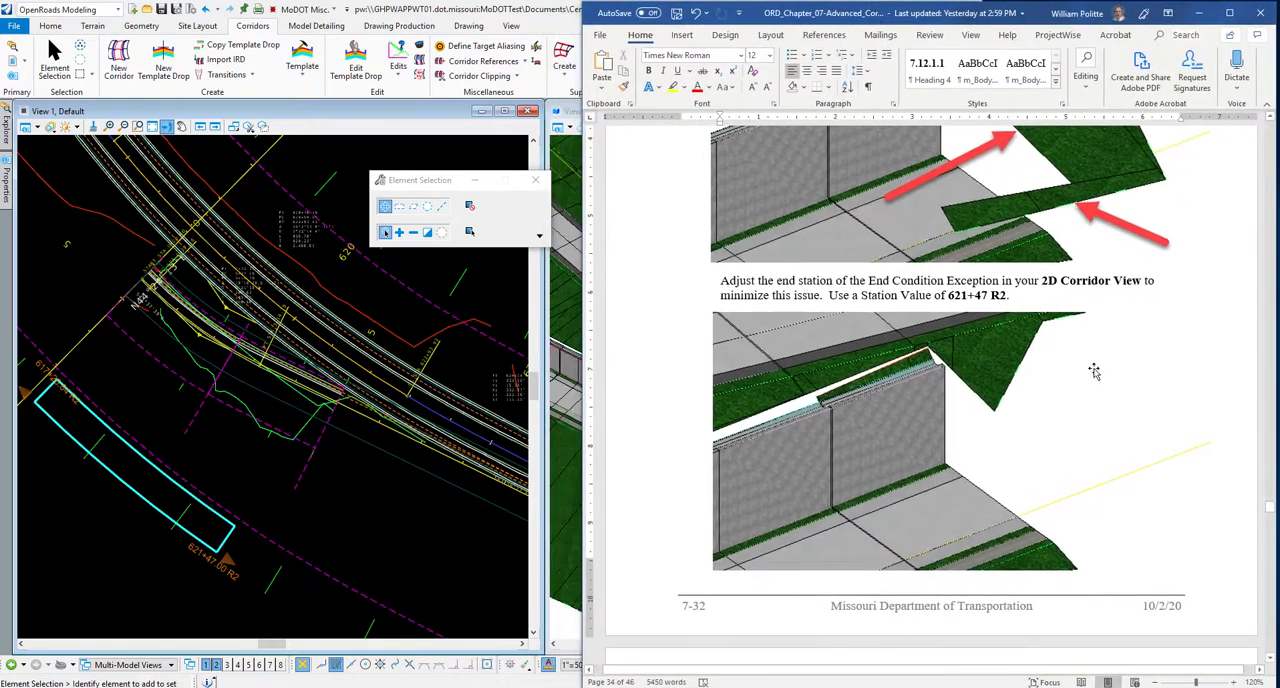
scroll(1094, 368, down, 3)
scroll(1093, 340, up, 3)
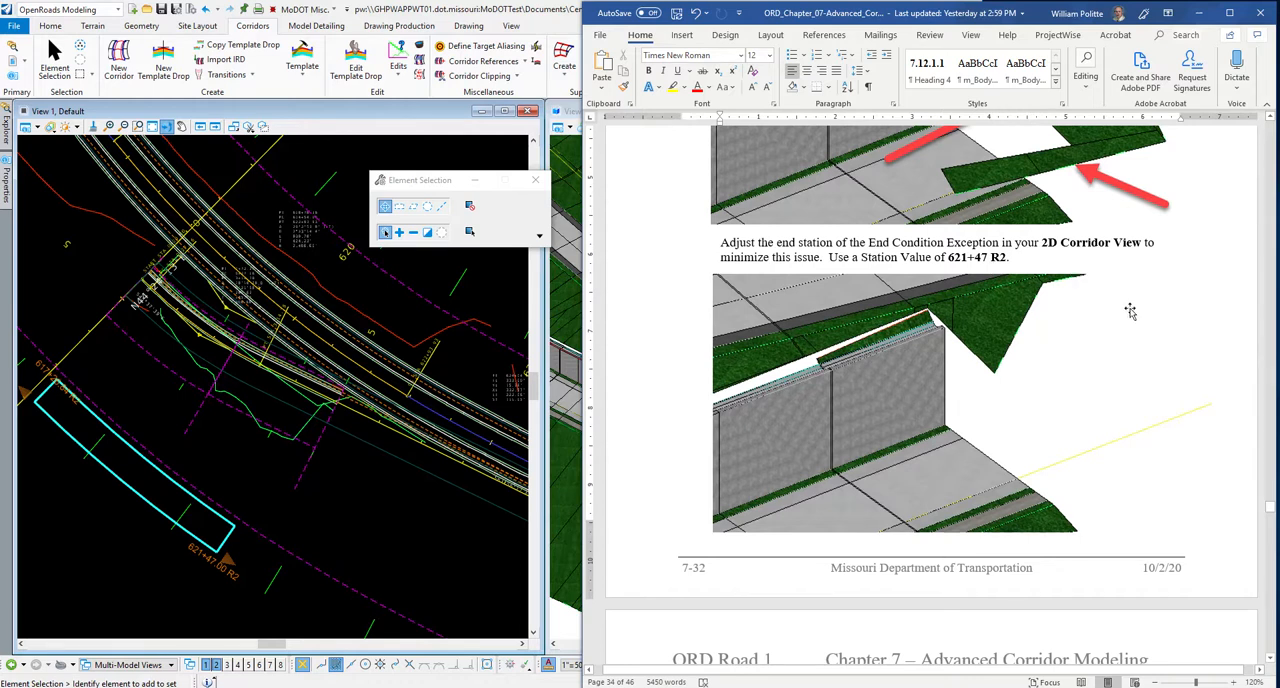
scroll(1104, 256, down, 3)
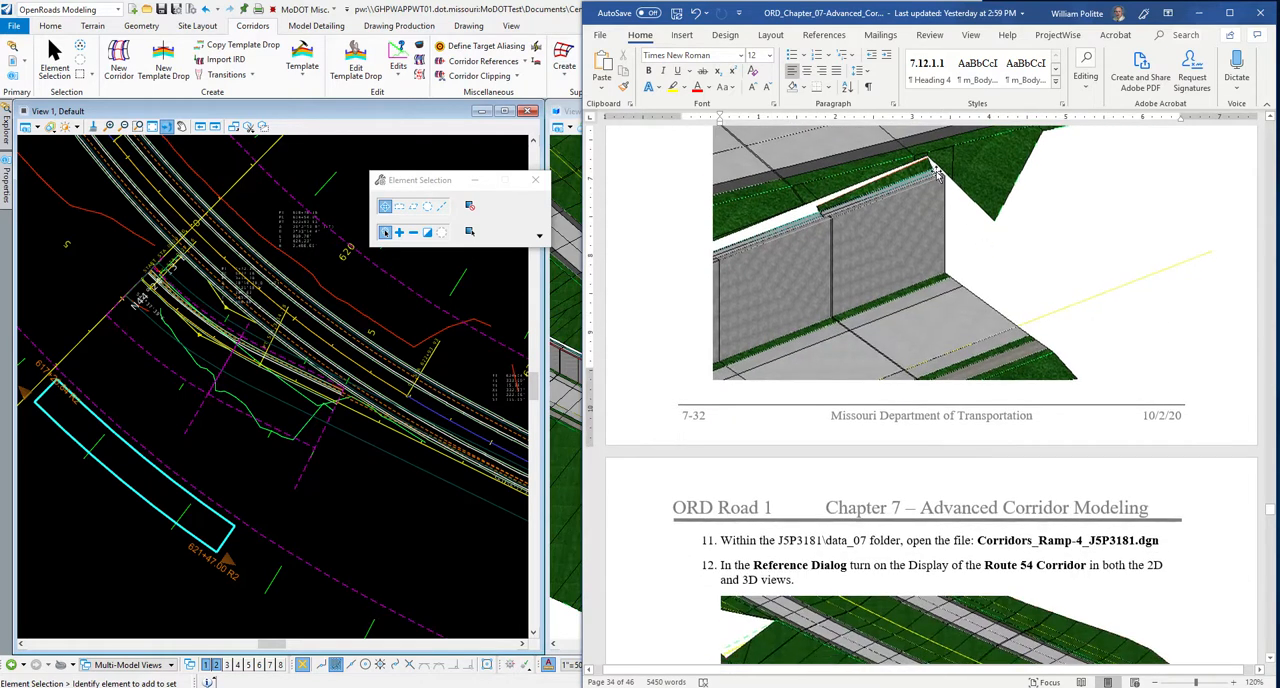
scroll(1145, 298, down, 2)
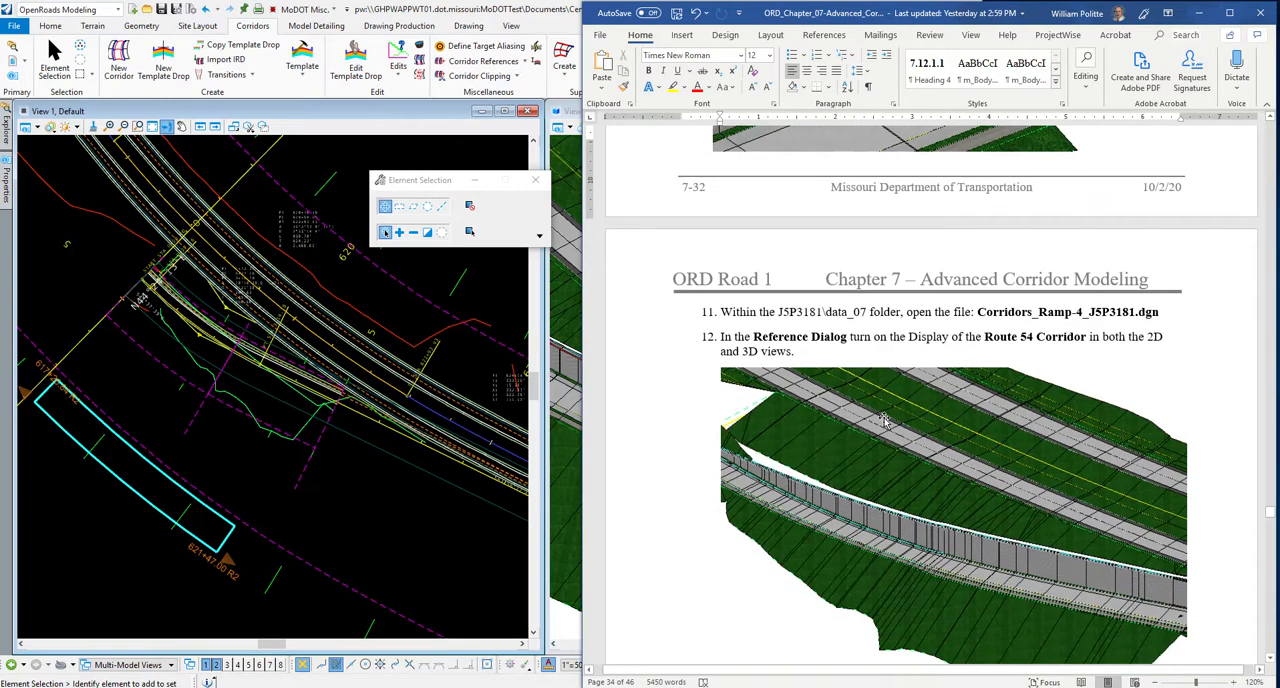
scroll(883, 423, down, 2)
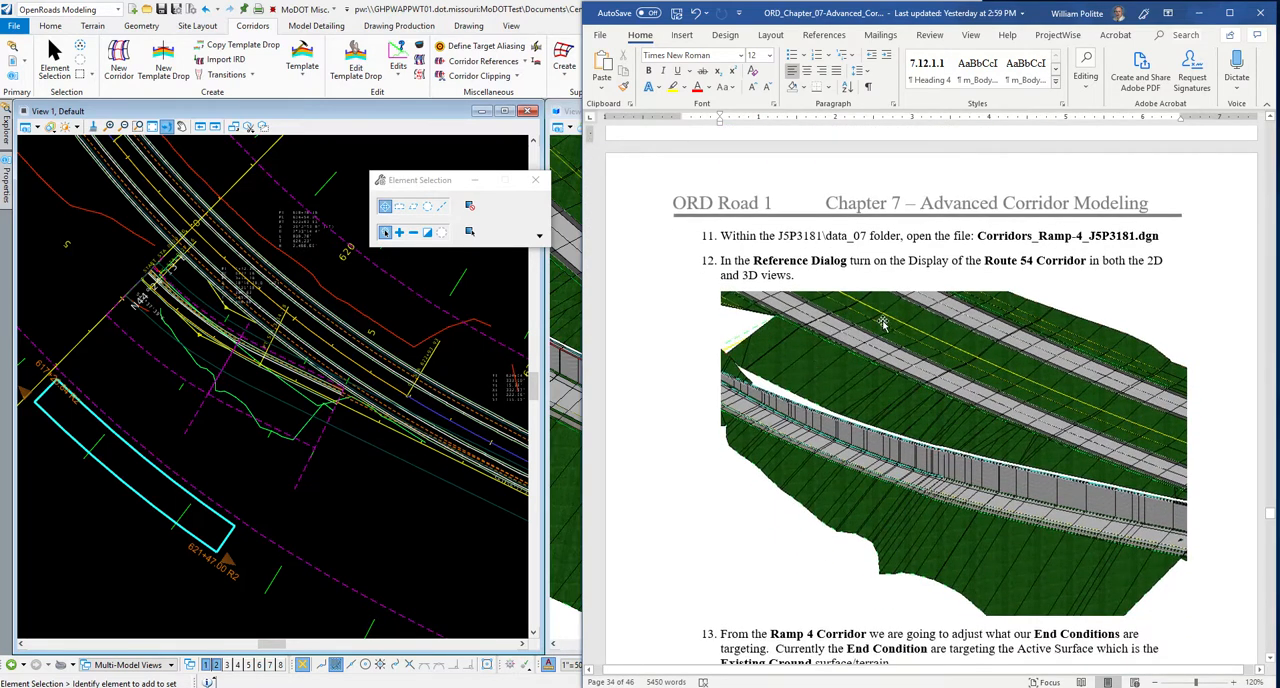
scroll(705, 429, down, 1)
scroll(705, 429, down, 1)
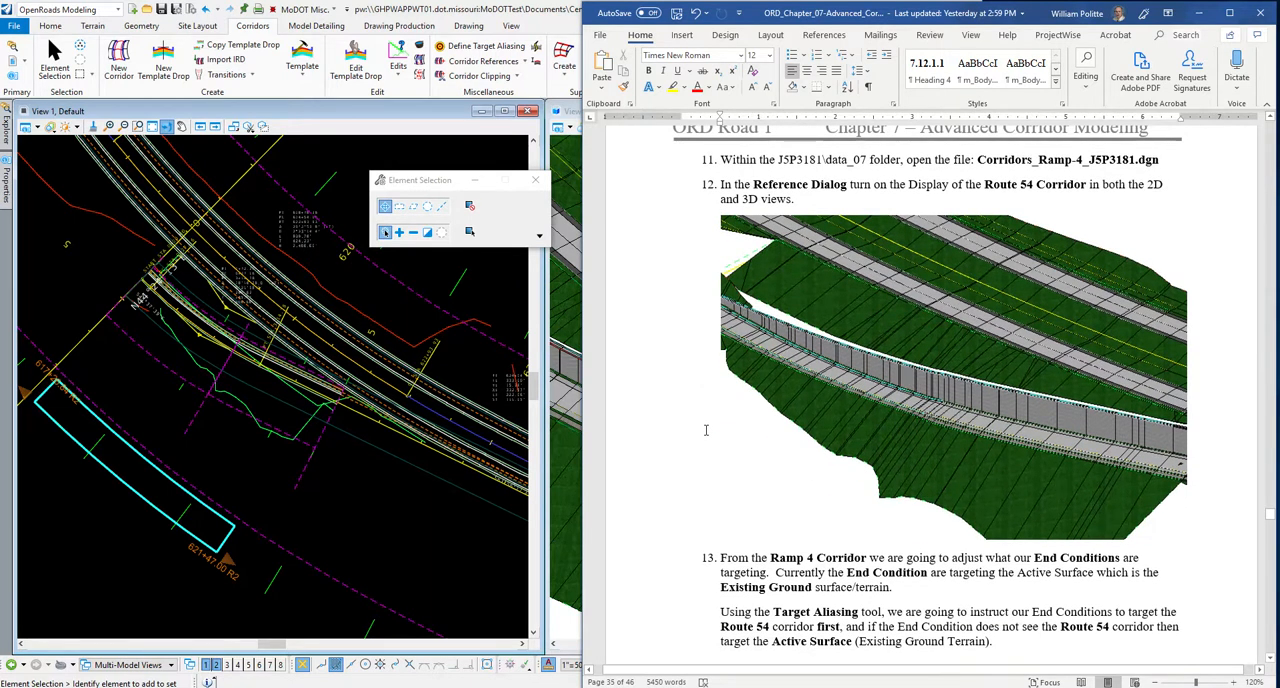
scroll(705, 429, up, 1)
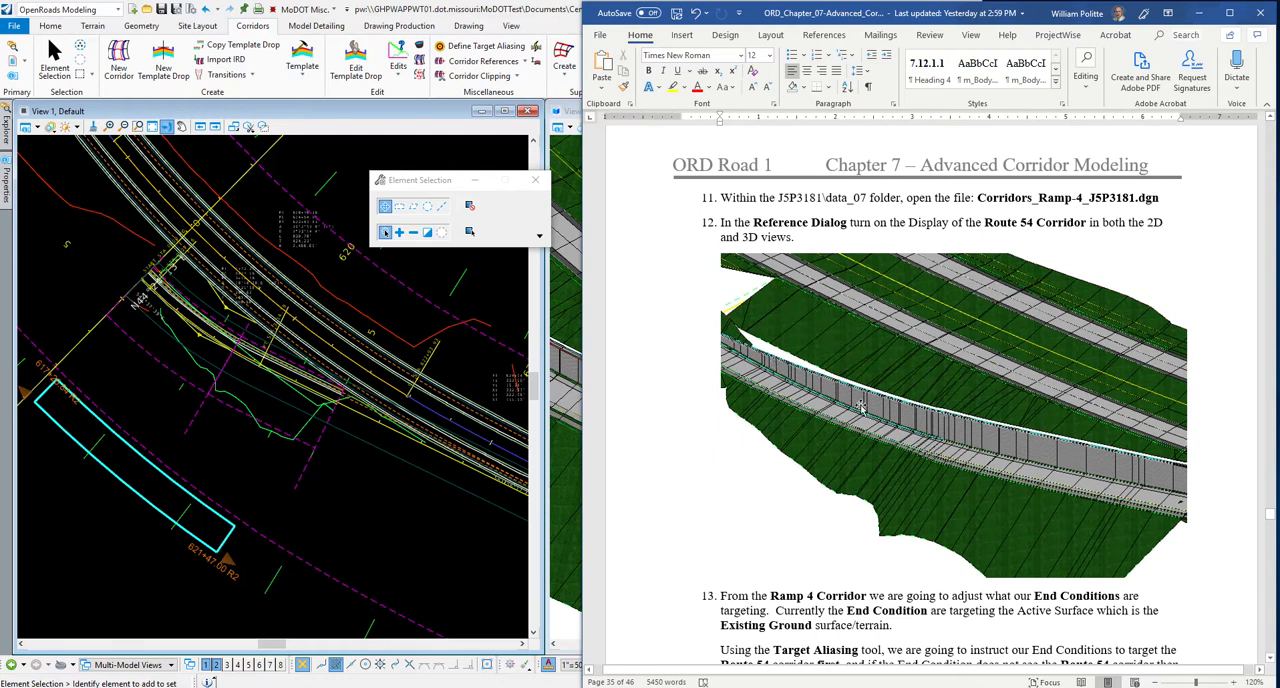
Open Corridors_ Ramp-4_J5P3181.dgn from the data-7 folder and check in Corridors_Route-54_J5P3181.dgn.
click(346, 484)
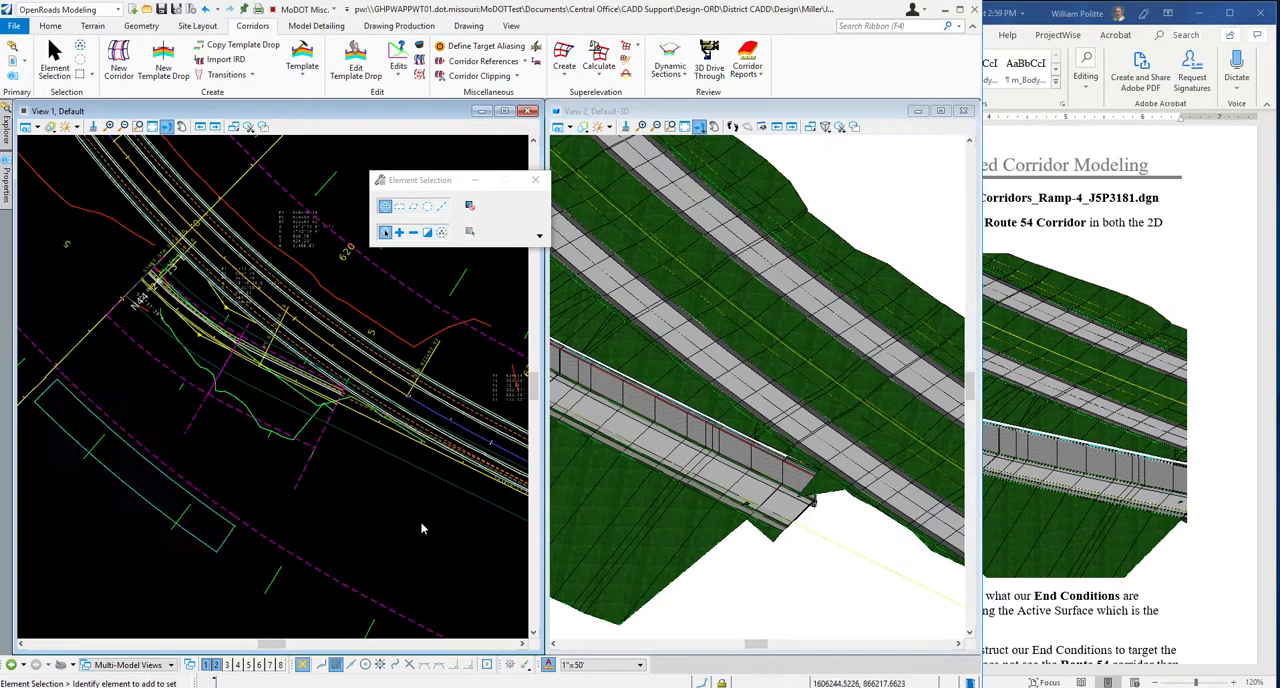
click(14, 25)
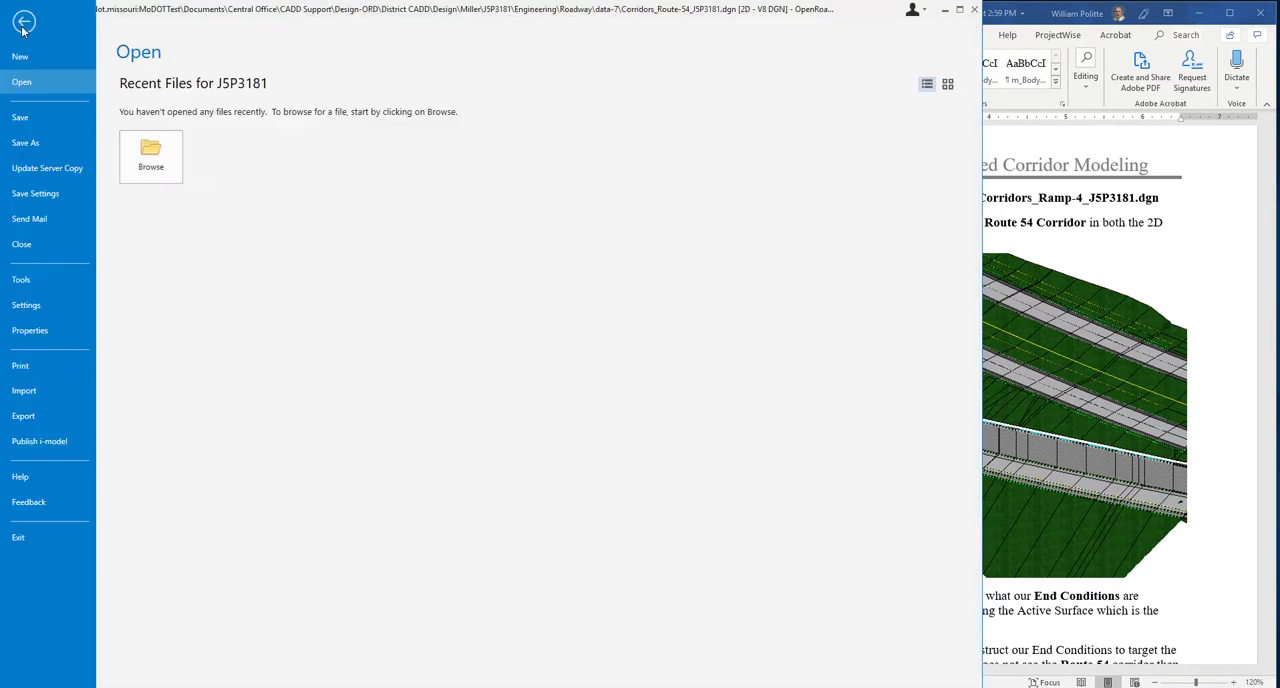
click(167, 156)
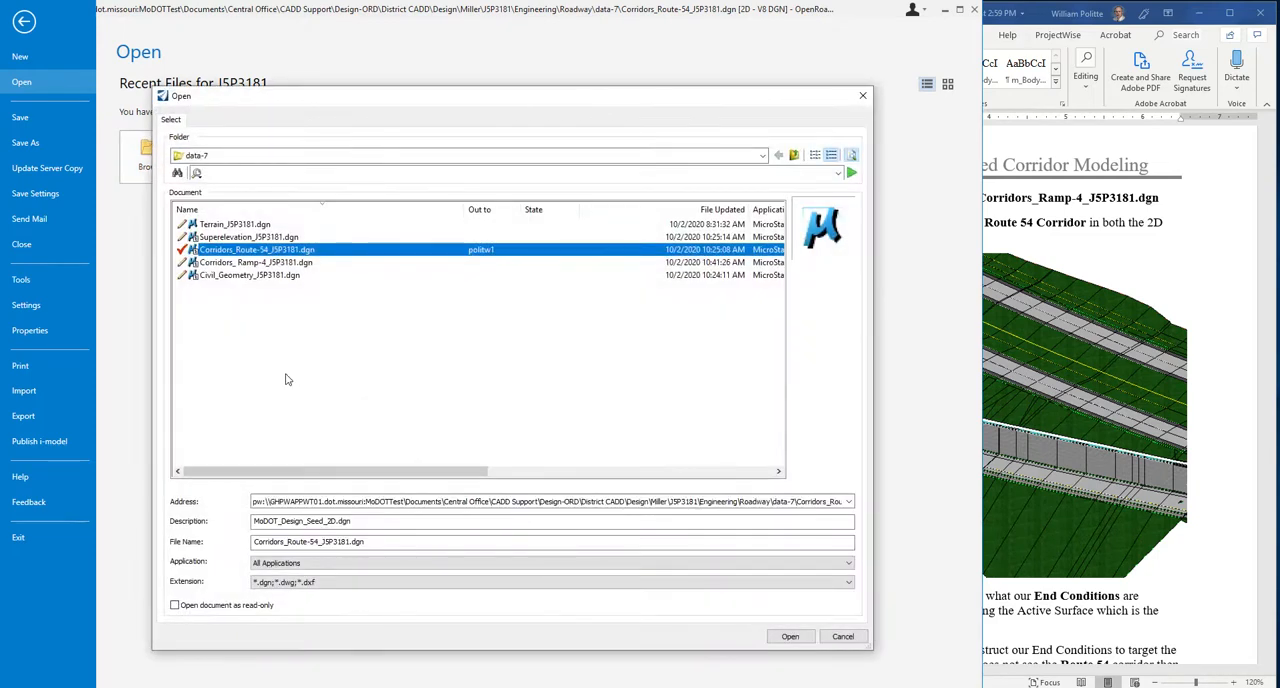
click(260, 263)
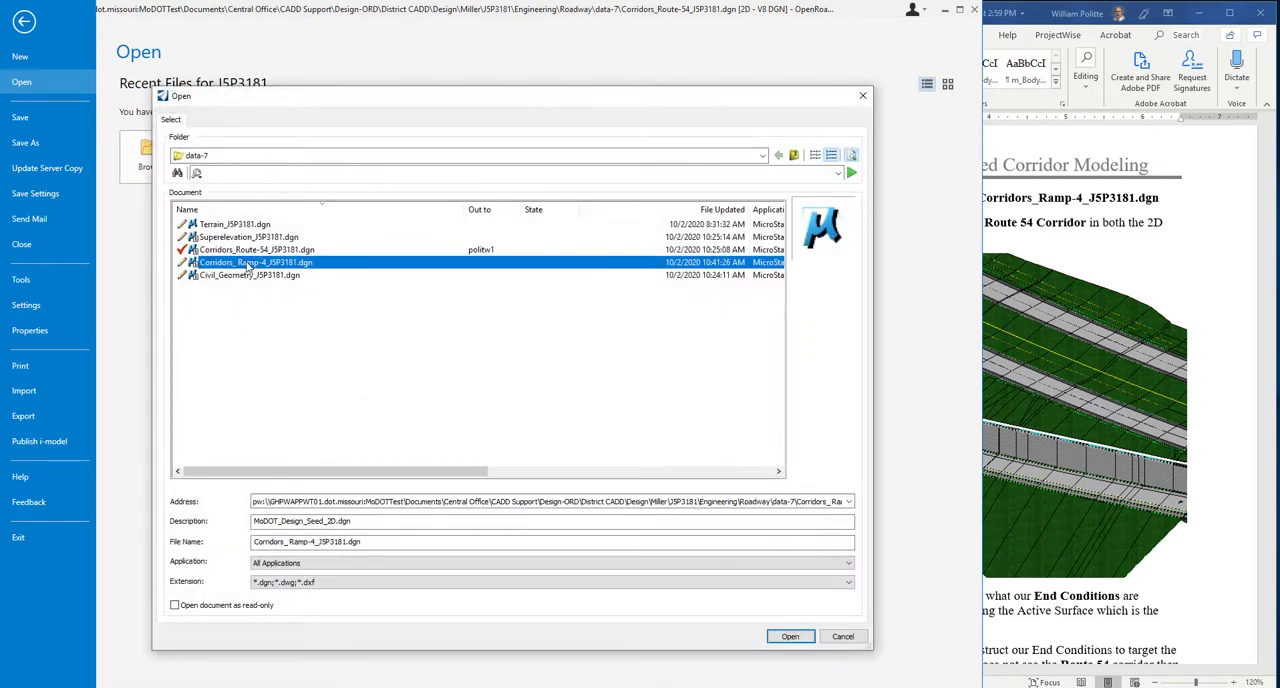
click(790, 636)
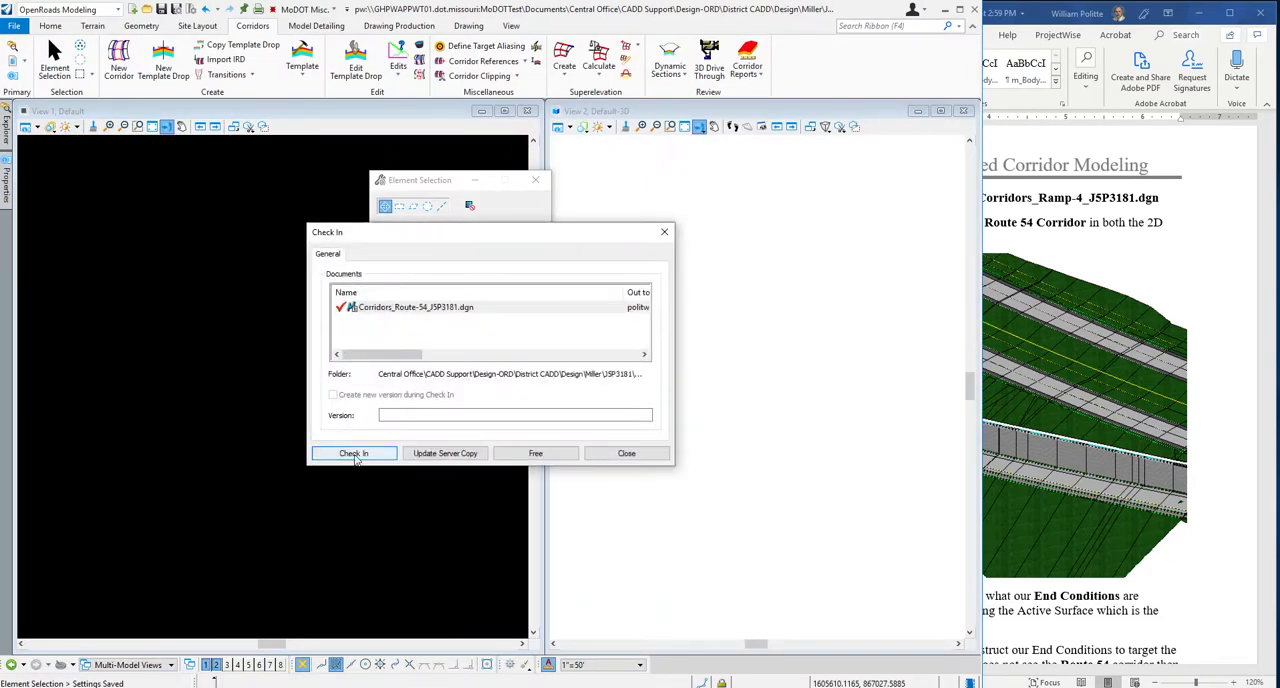
click(354, 454)
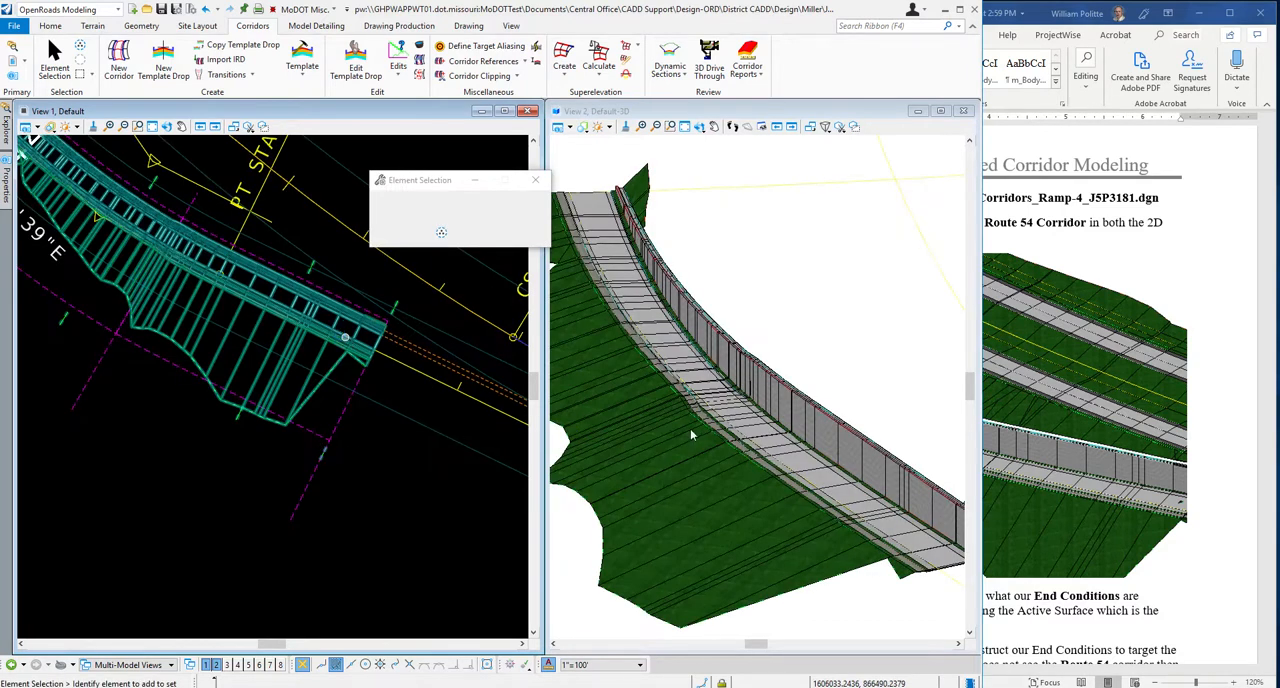
Read steps 12 and 13 in the Word guide and inspect the Ramp 4 corridor and its retaining wall in the 3D view.
click(1136, 428)
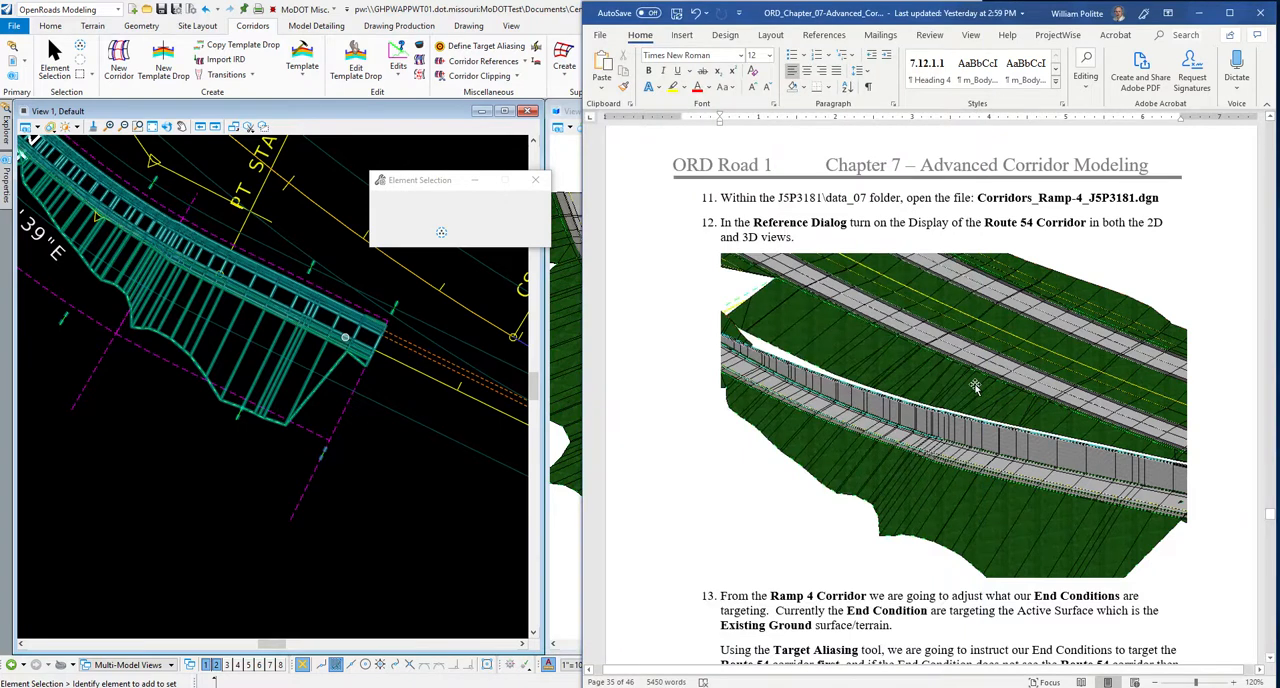
scroll(772, 420, down, 3)
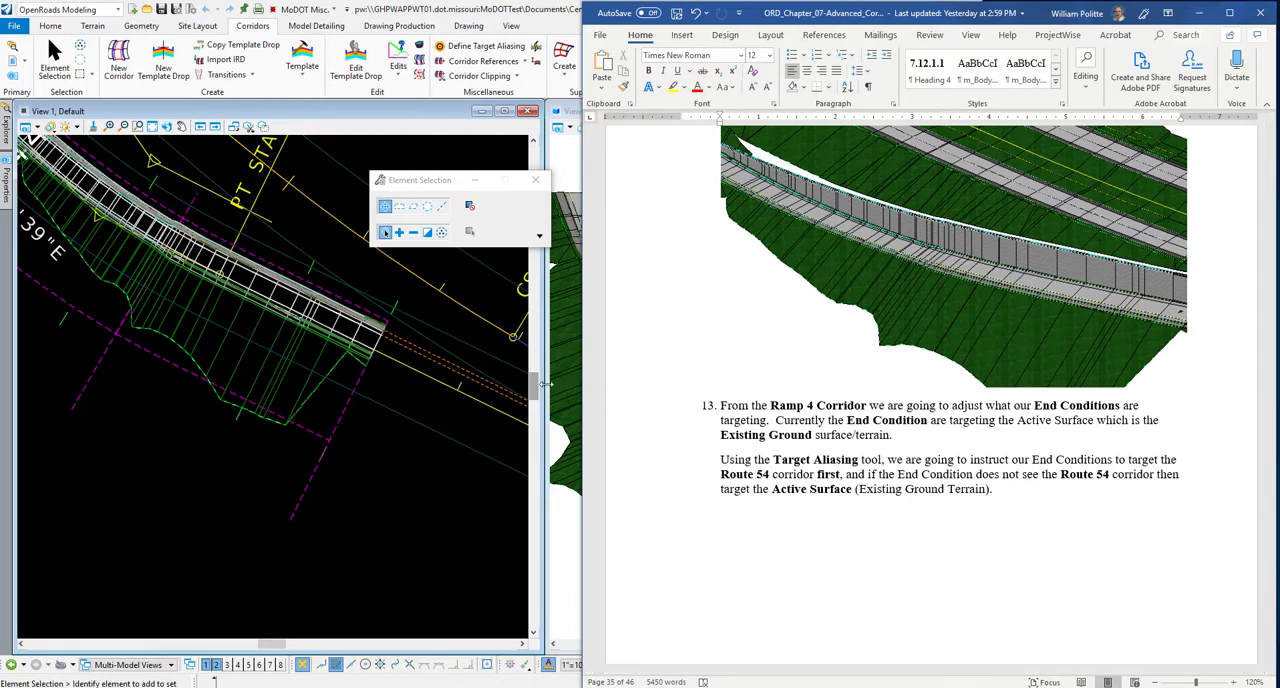
click(566, 201)
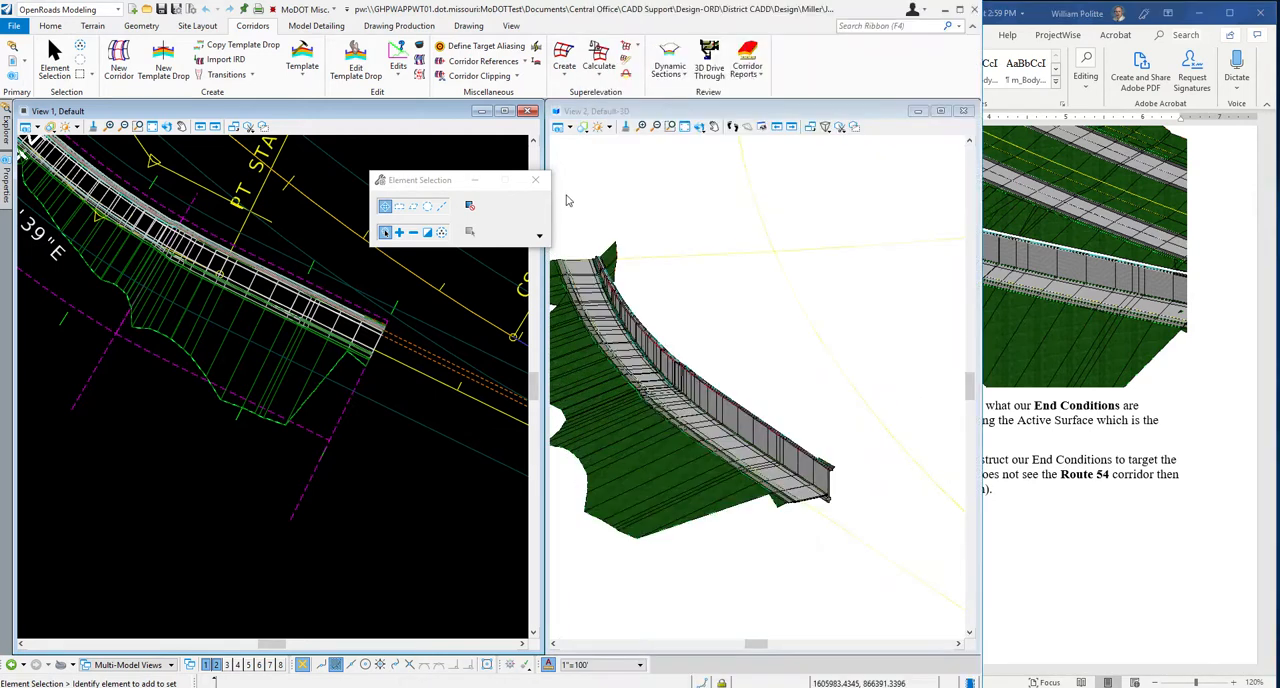
scroll(710, 397, up, 5)
scroll(712, 403, down, 4)
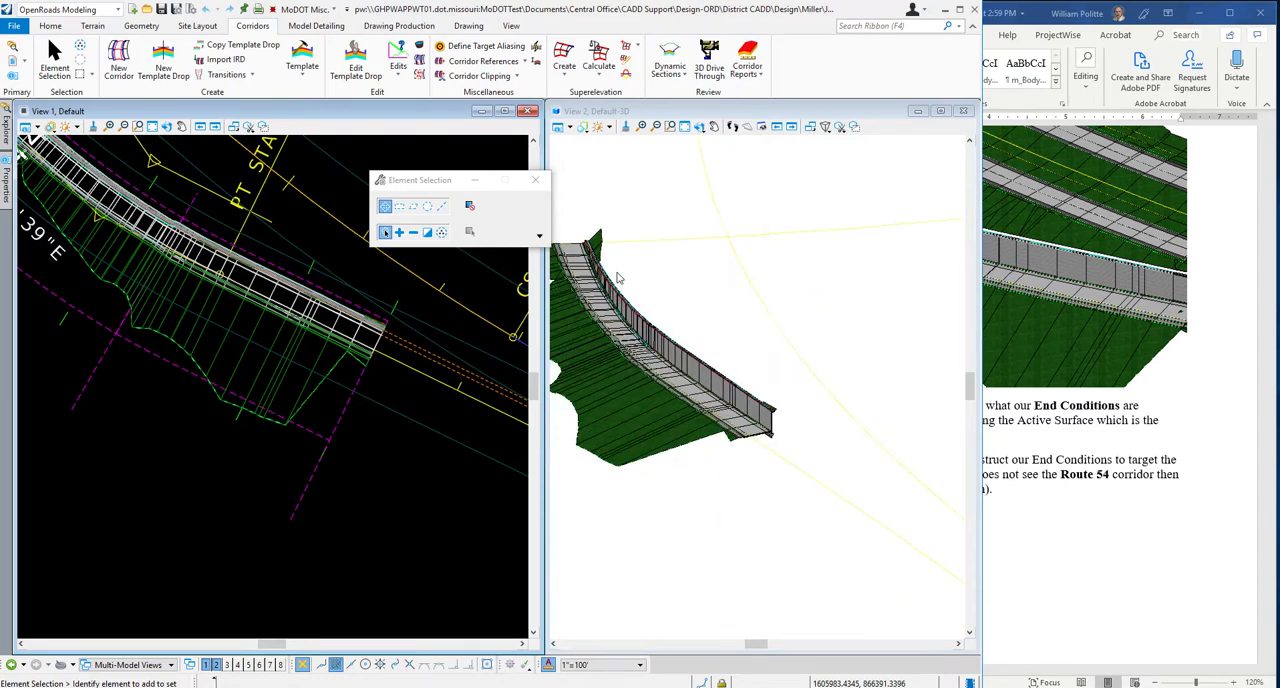
scroll(651, 312, up, 2)
click(699, 126)
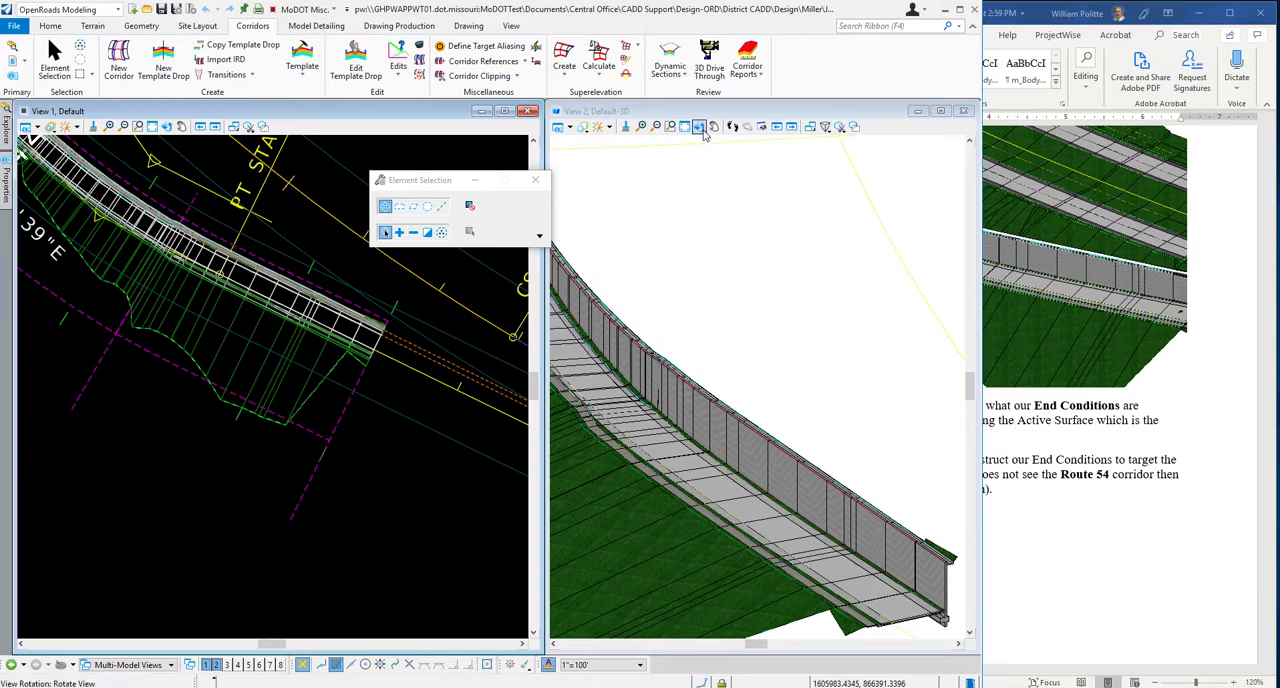
scroll(822, 394, down, 2)
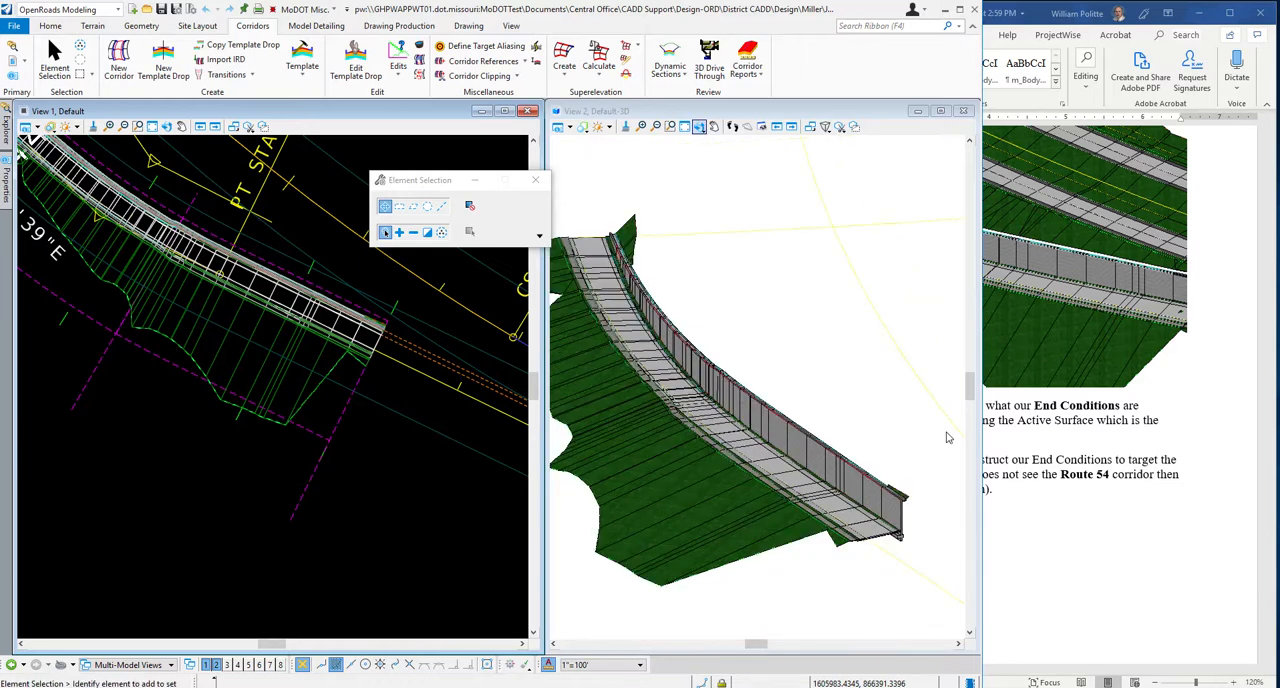
Read steps 13 and 14 in the Word guide on target aliasing for the Ramp 4 end conditions.
click(1191, 530)
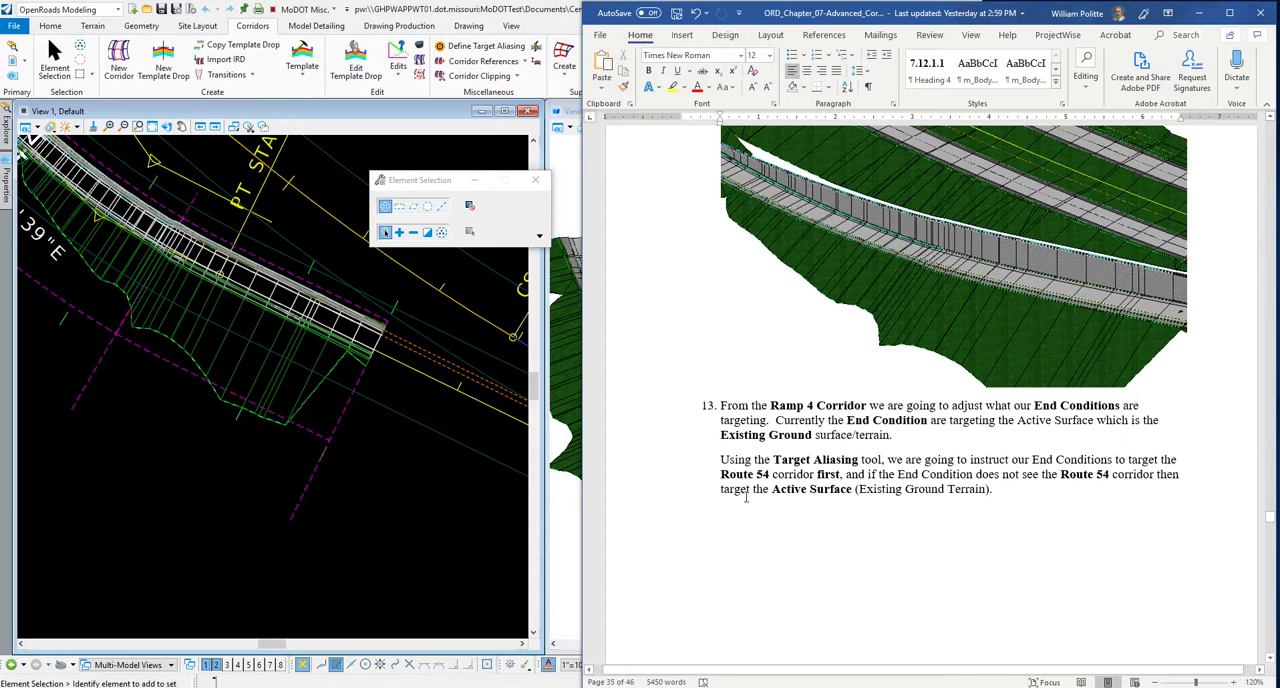
scroll(1056, 498, down, 10)
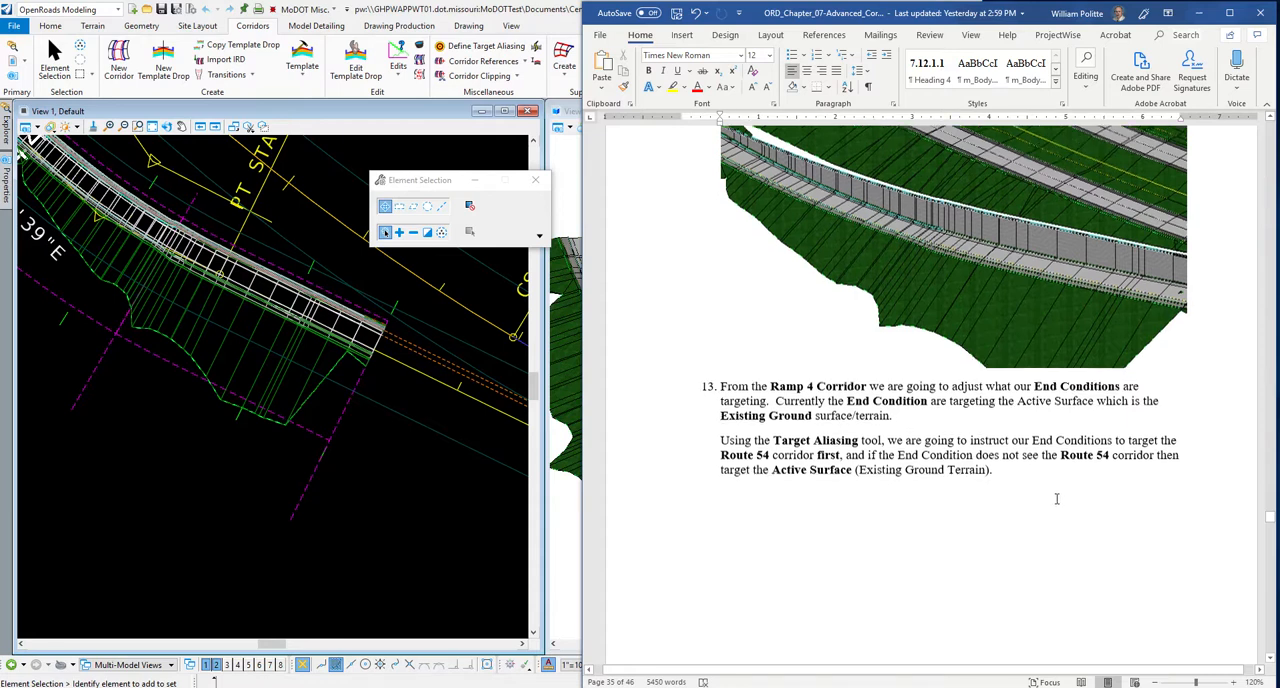
scroll(1033, 437, down, 2)
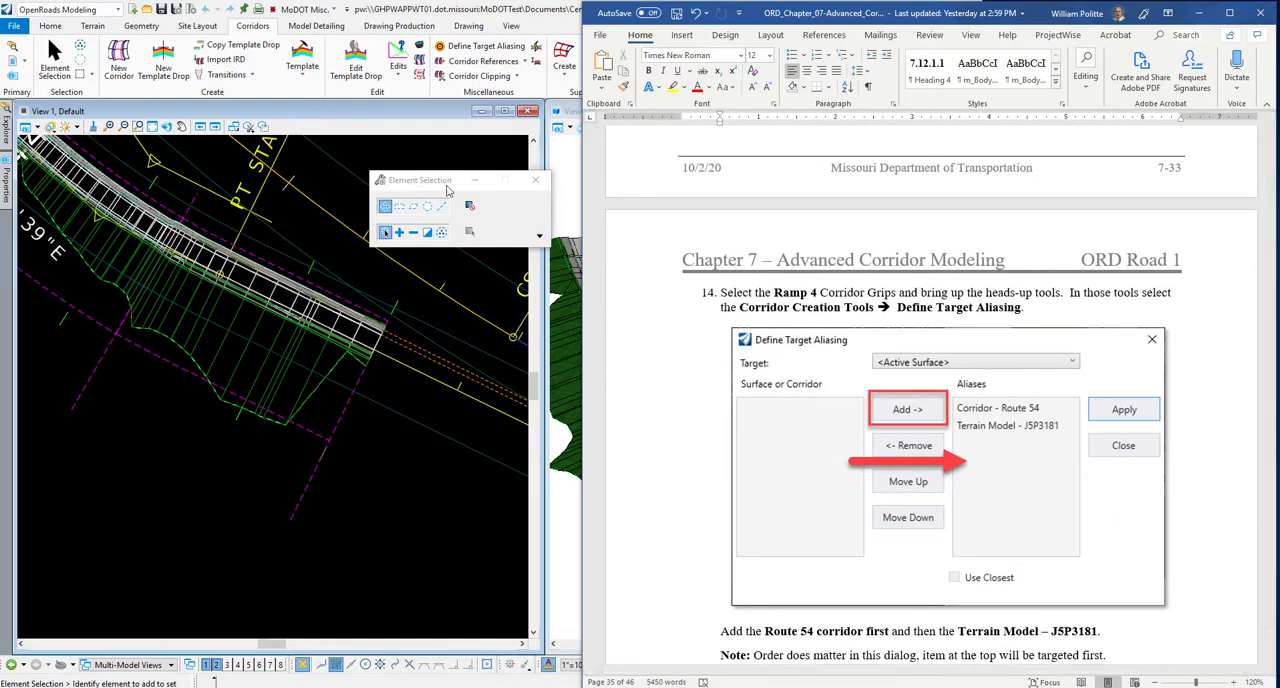
Turn on the display of the Corridors_Route-54_J5P3181.dgn reference in both the 2D and 3D views.
click(560, 183)
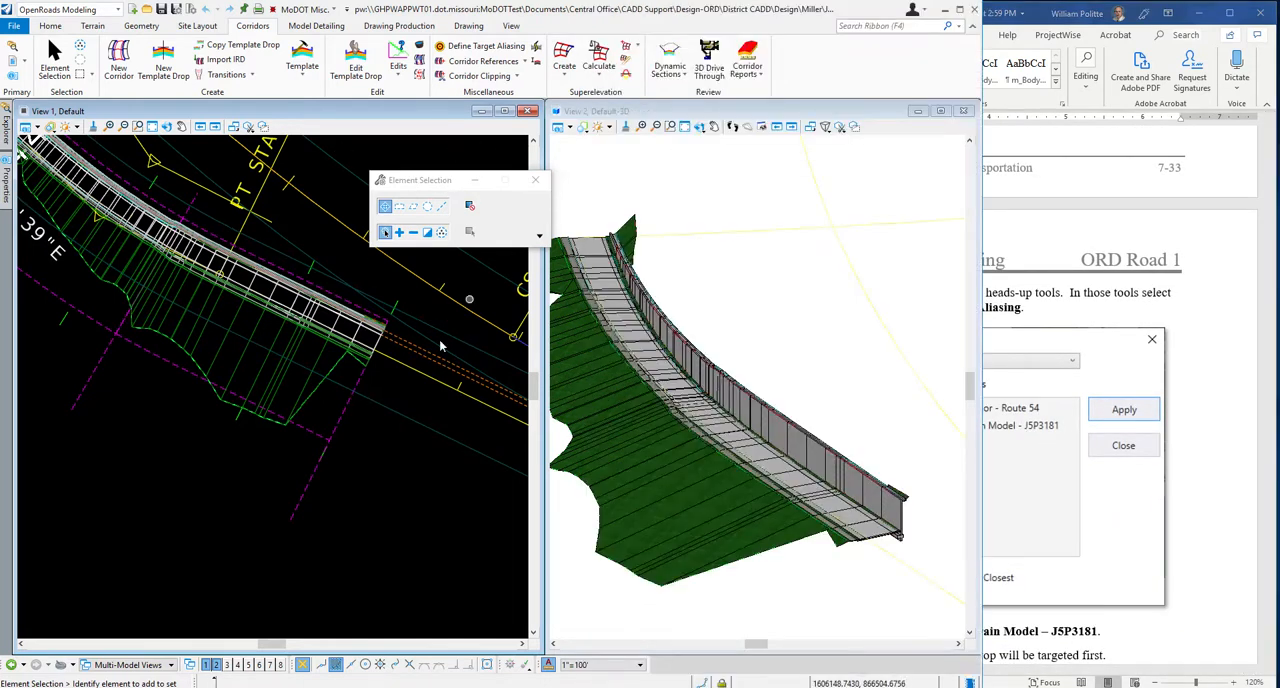
scroll(340, 300, down, 4)
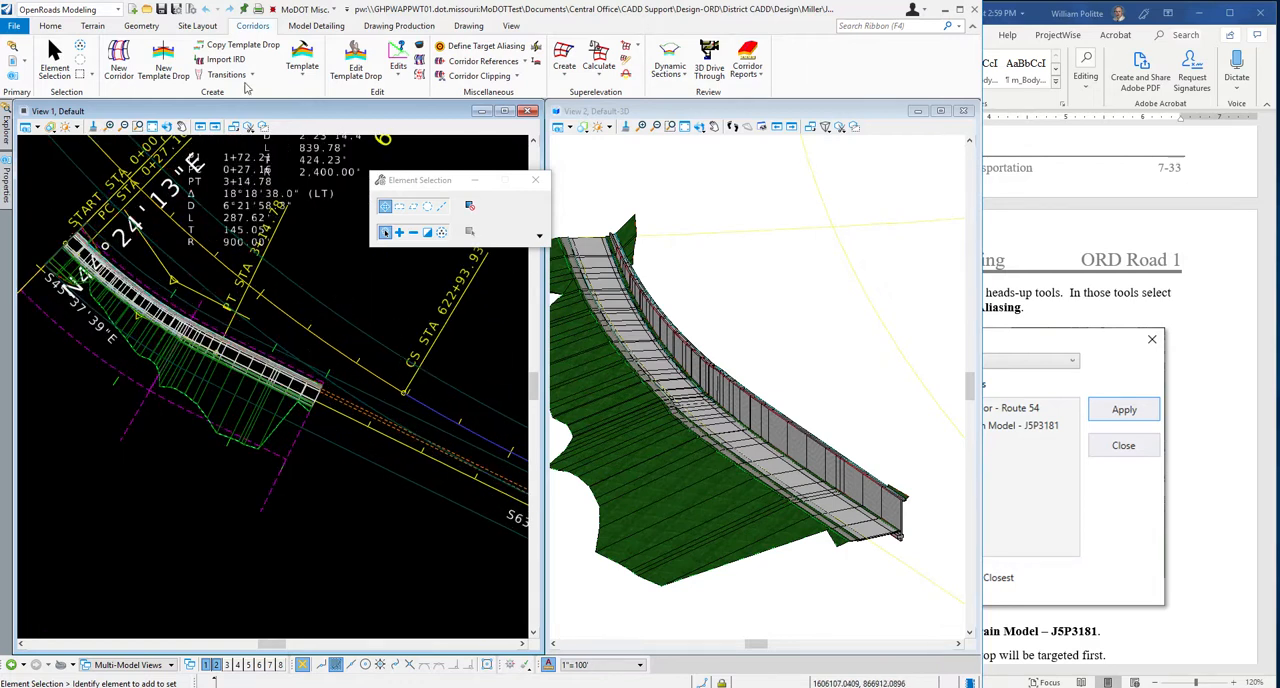
click(52, 26)
click(285, 60)
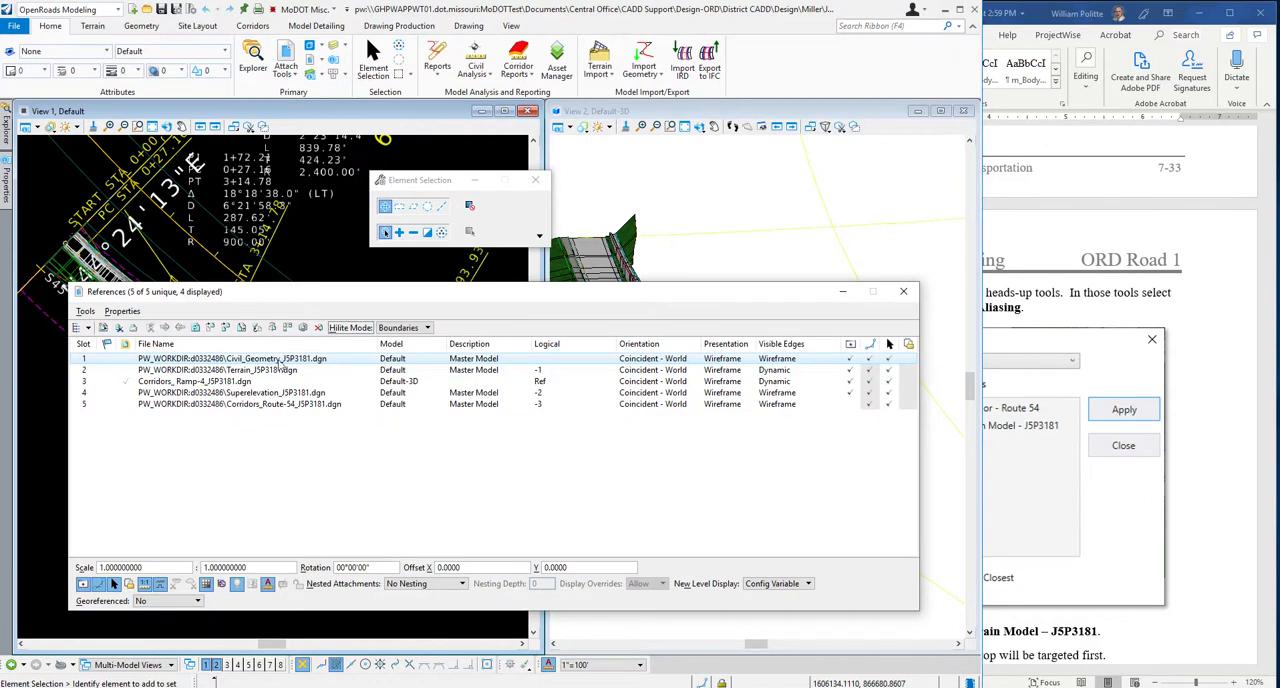
click(600, 405)
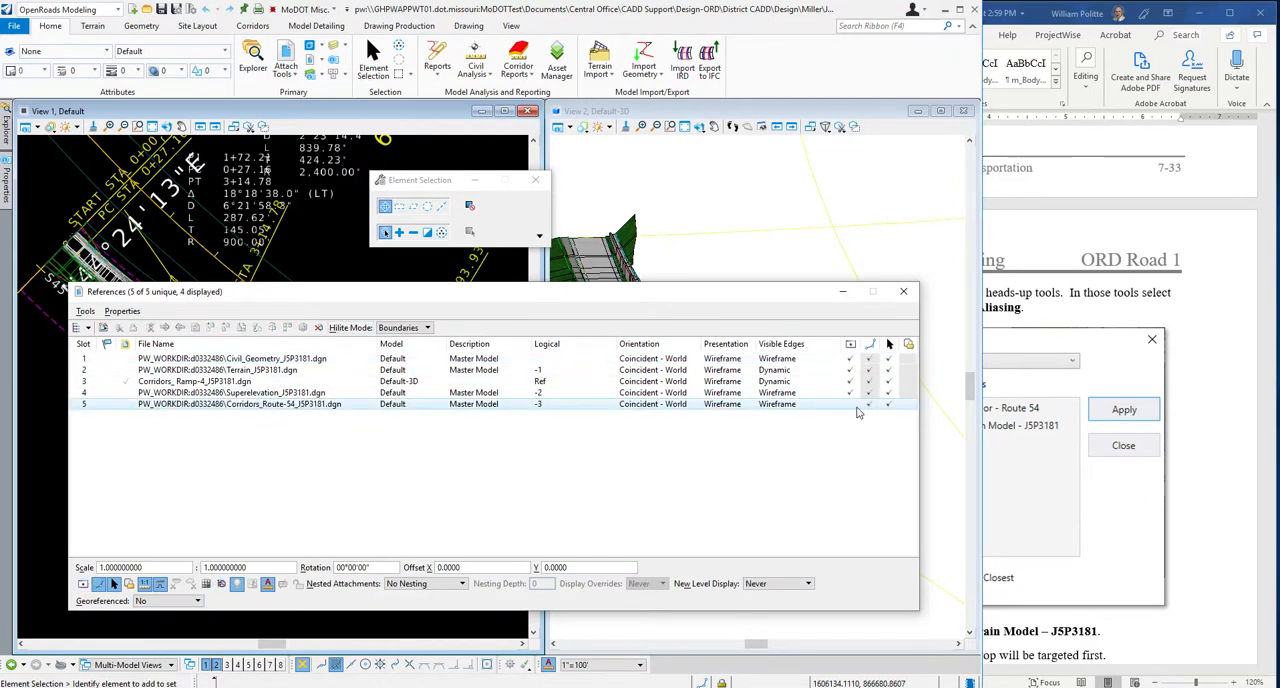
click(850, 404)
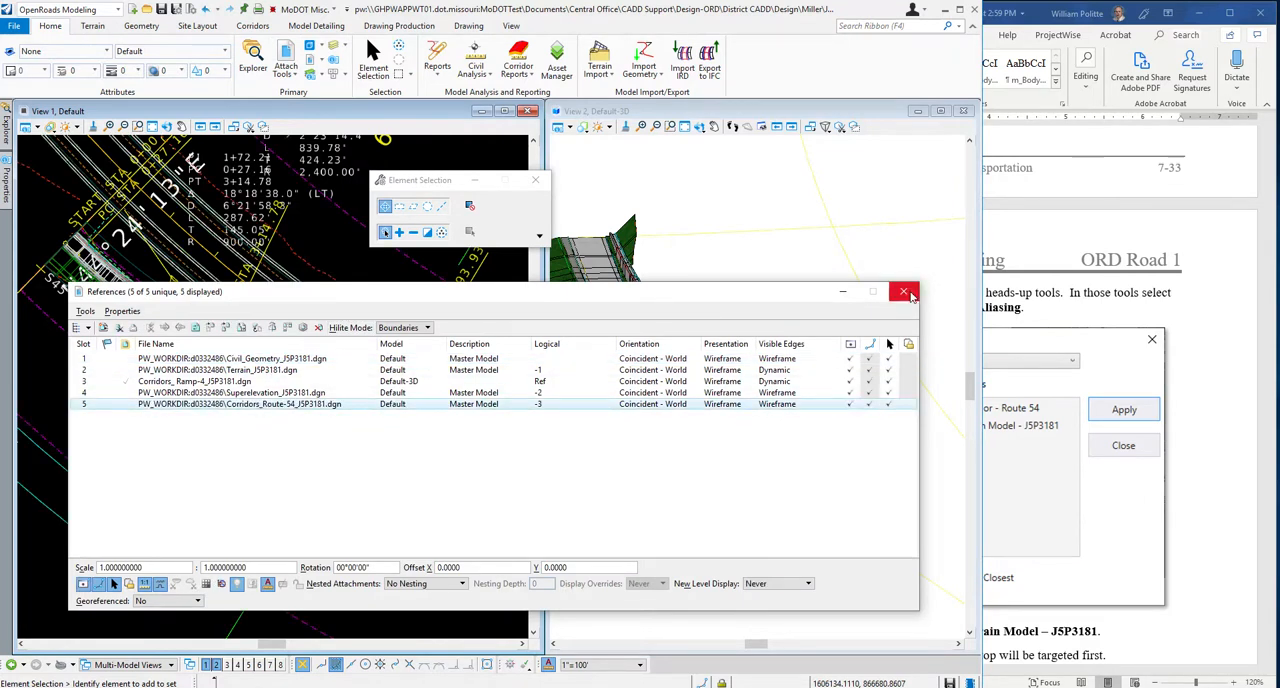
drag(605, 286, 641, 353)
click(791, 124)
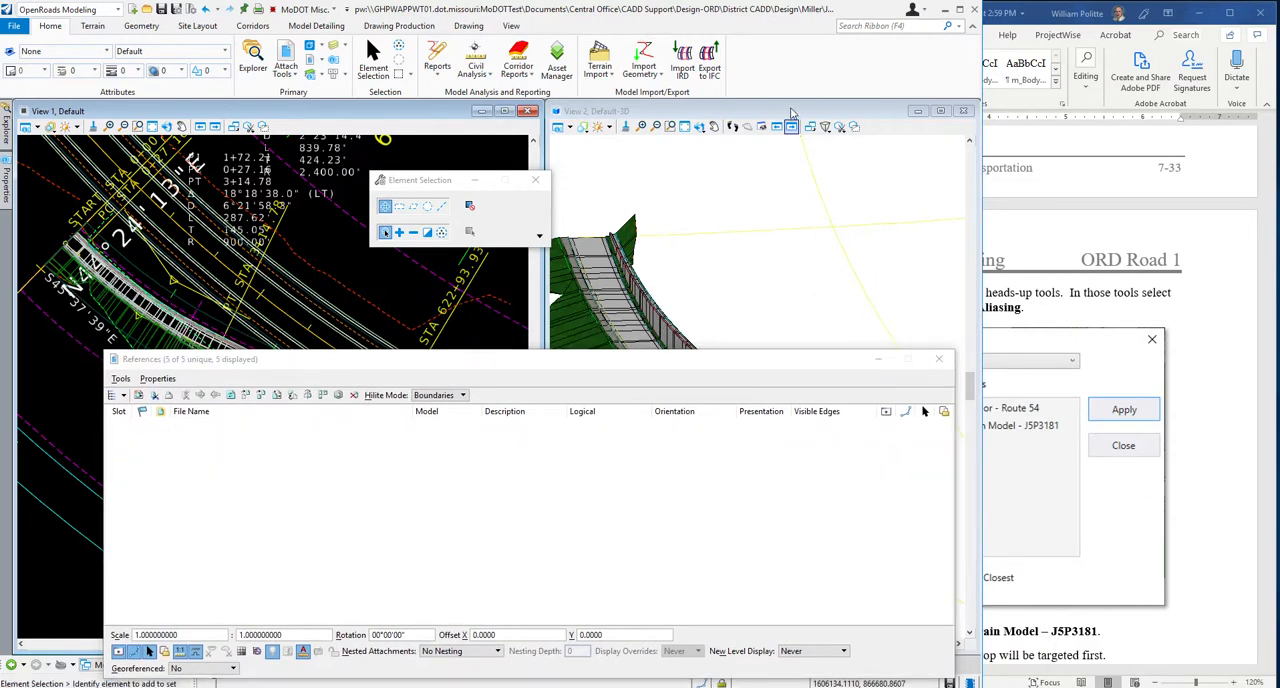
click(800, 461)
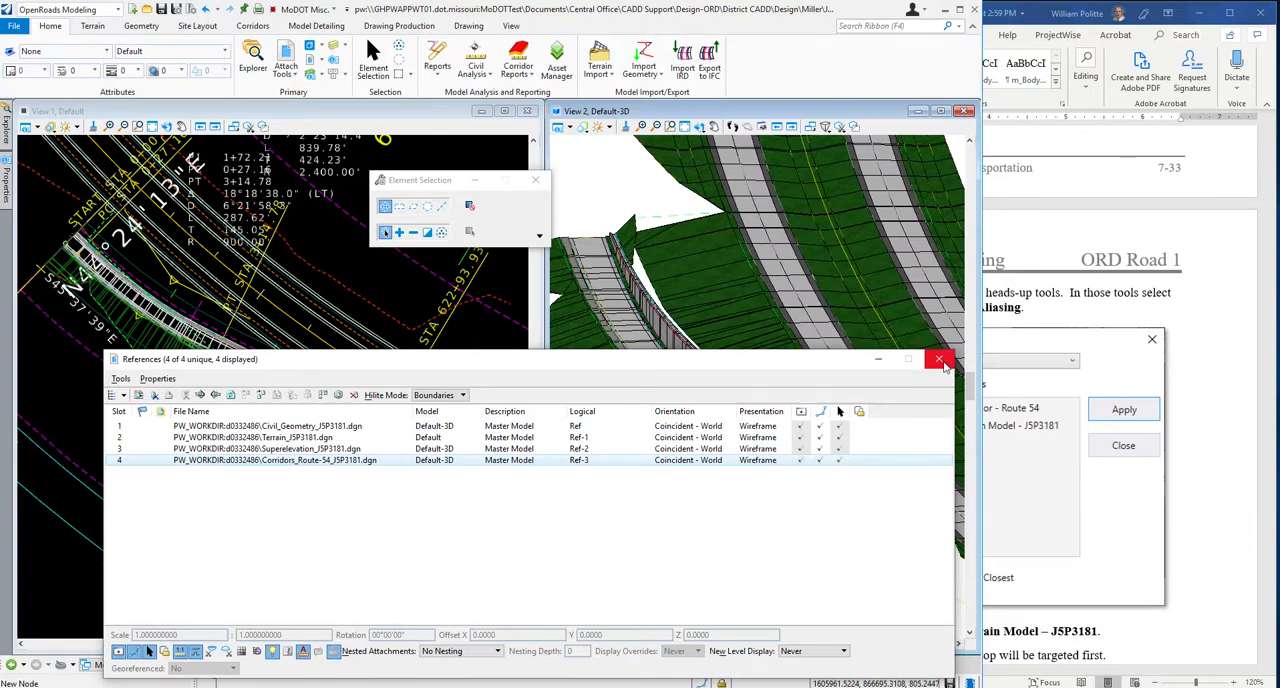
Close the References dialog and check step 14 in the Word guide on defining target aliasing for Ramp 4.
click(941, 362)
scroll(776, 395, up, 3)
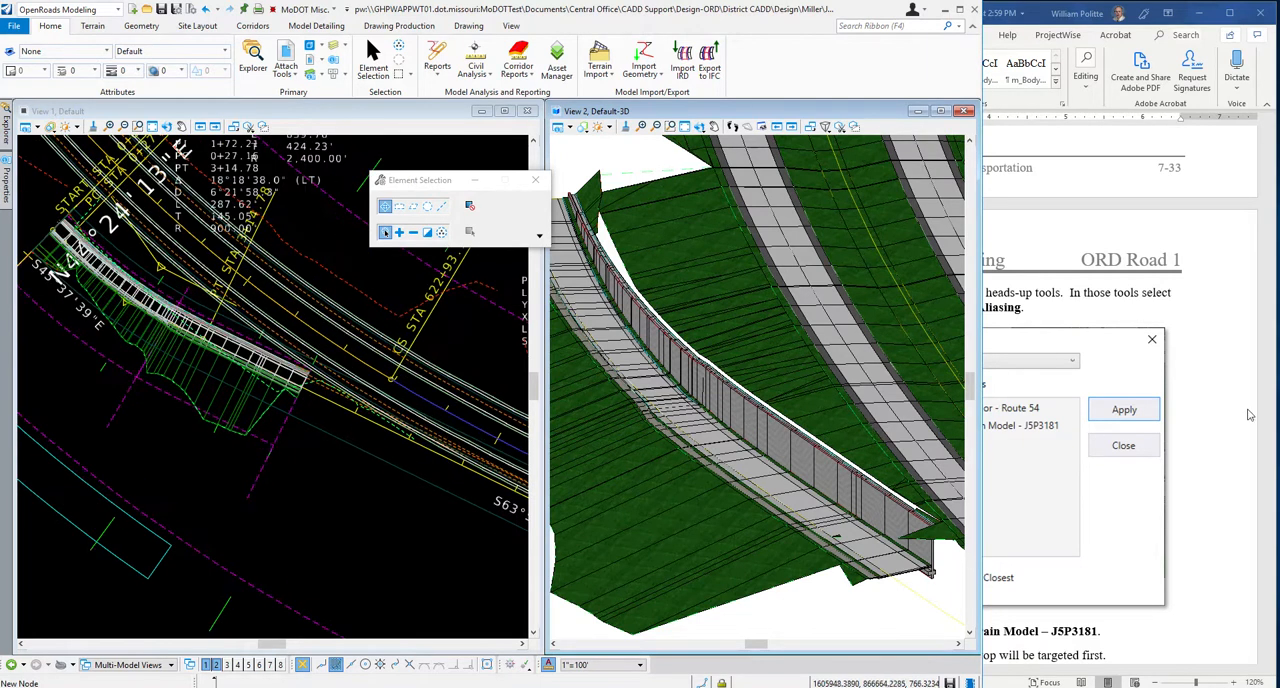
click(1225, 416)
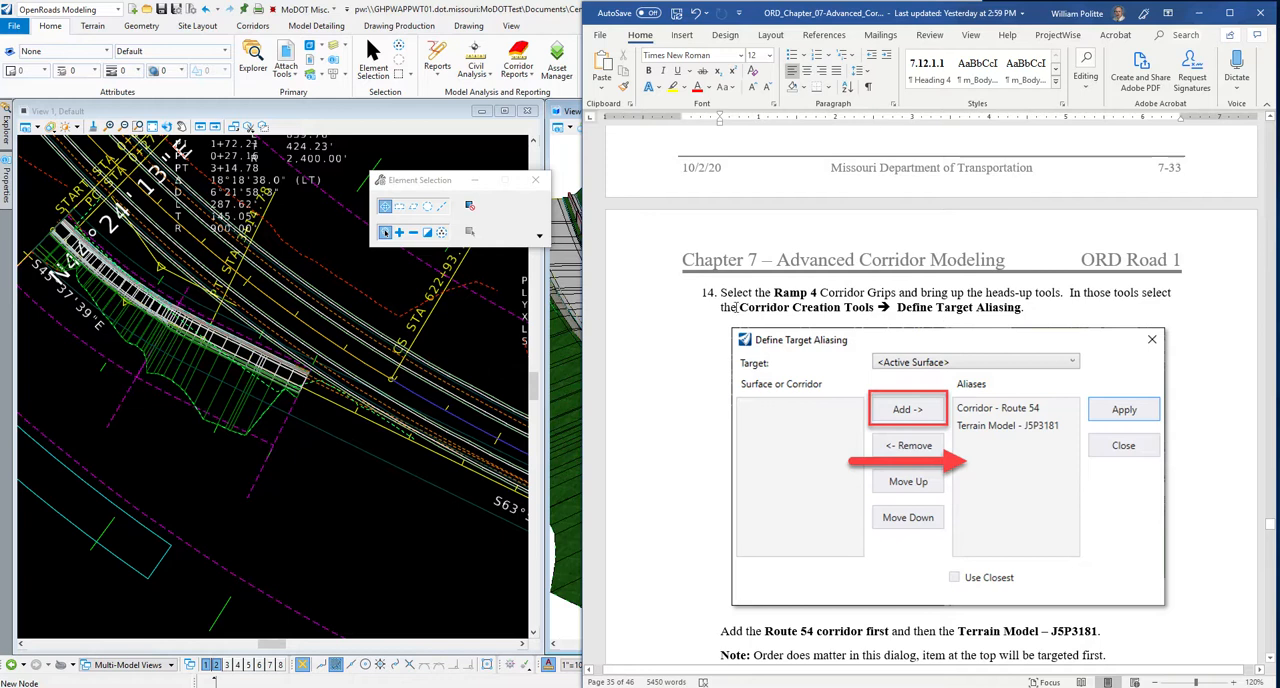
click(333, 239)
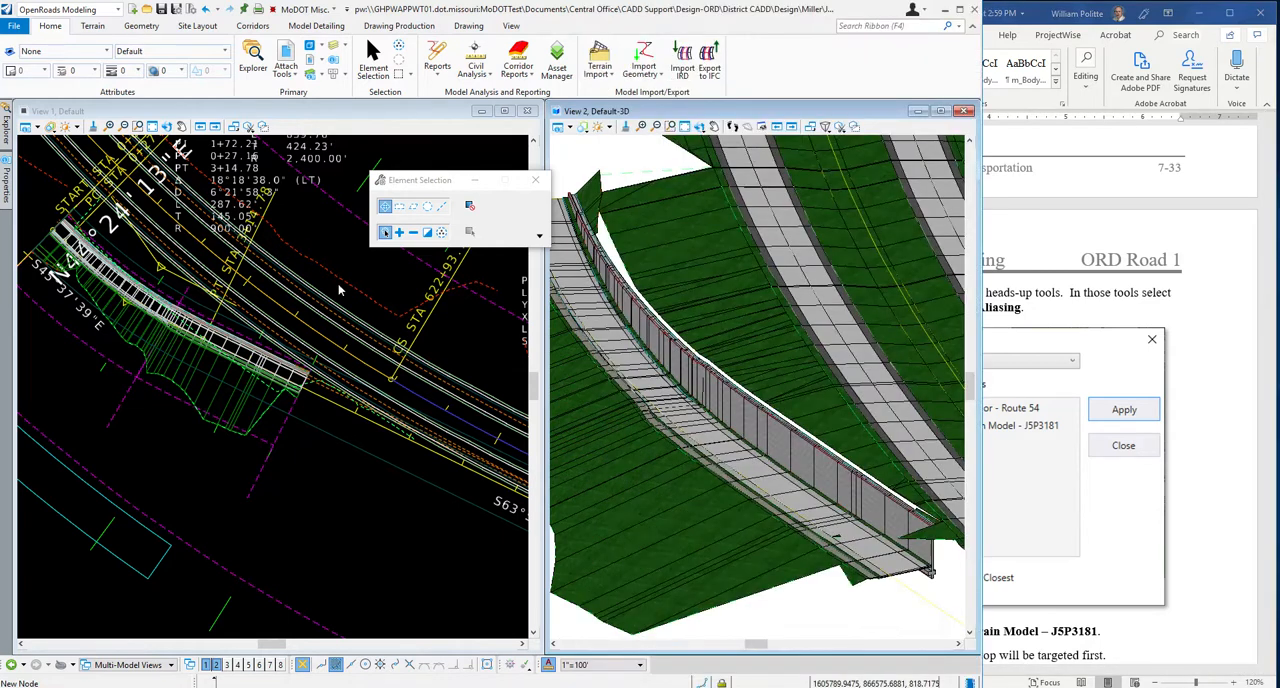
click(314, 218)
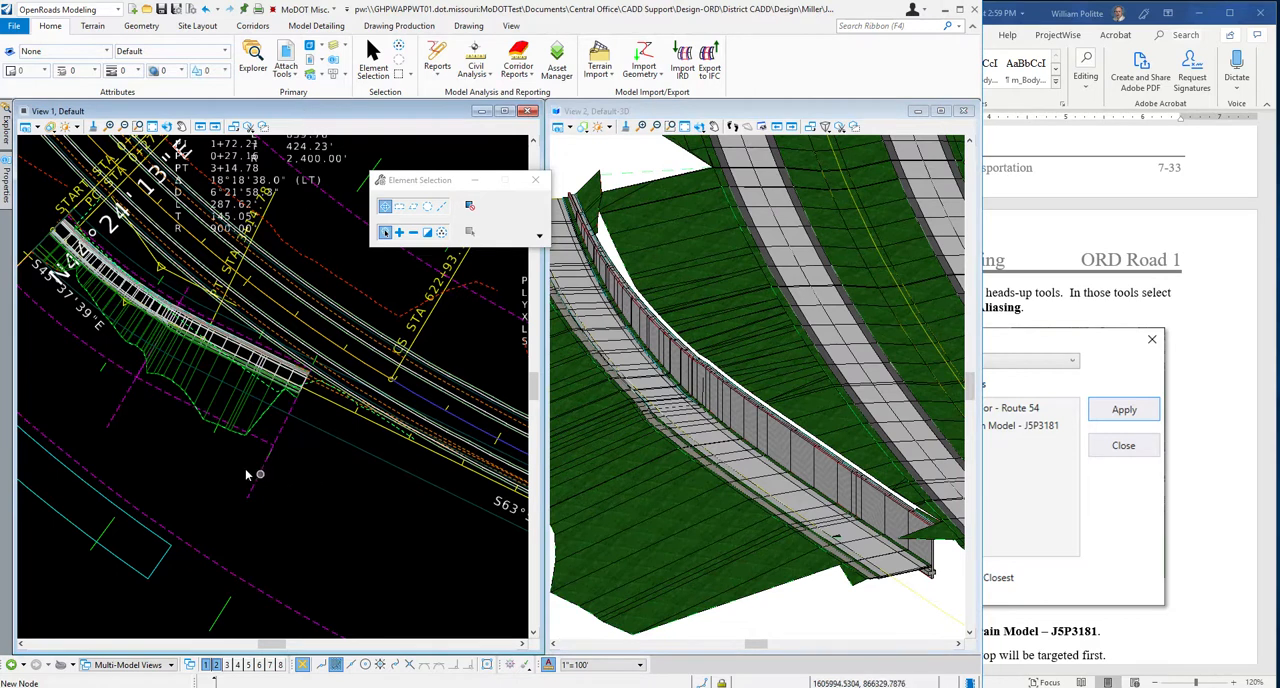
Select the Ramp 4 corridor in the 2D view and open Define Target Aliasing for it.
mouse_move(214, 397)
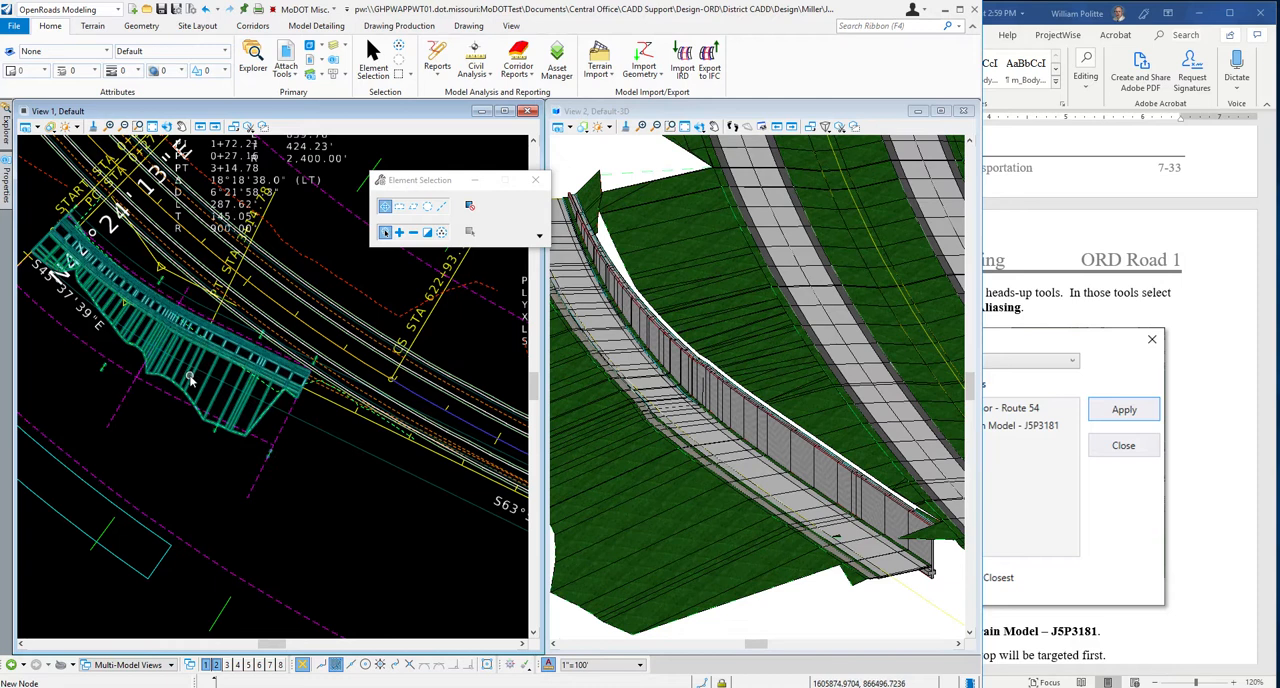
mouse_move(190, 378)
click(192, 381)
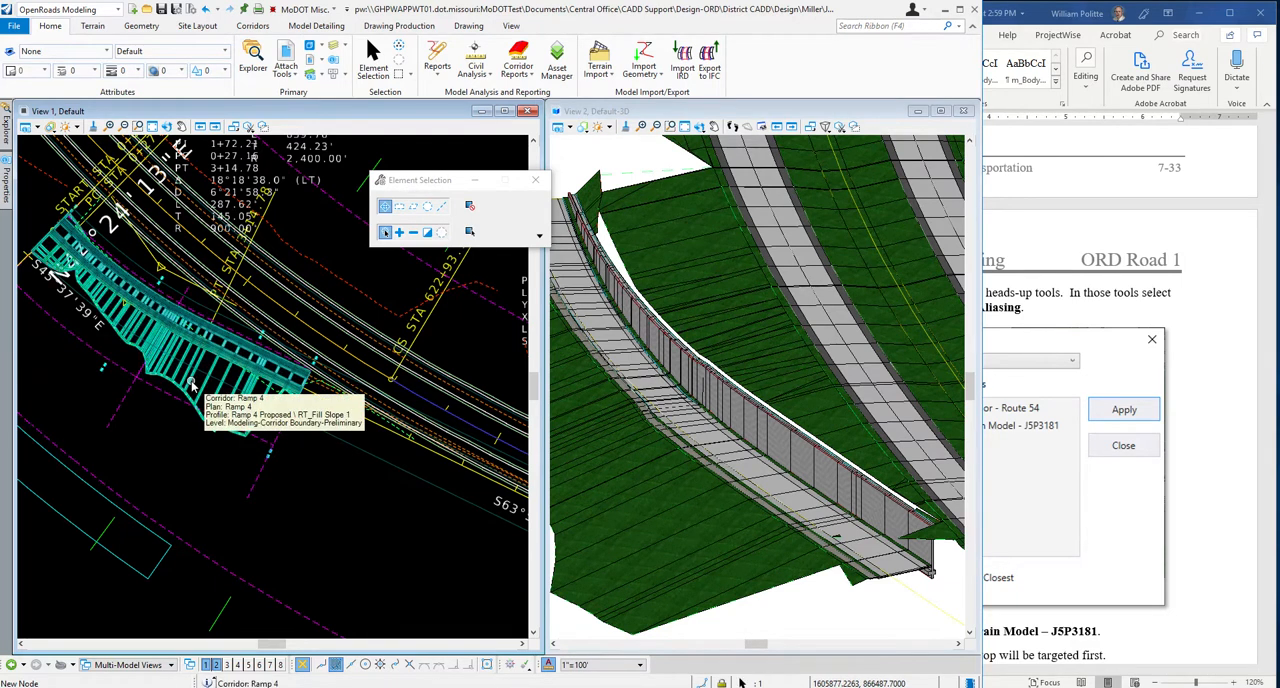
mouse_move(205, 378)
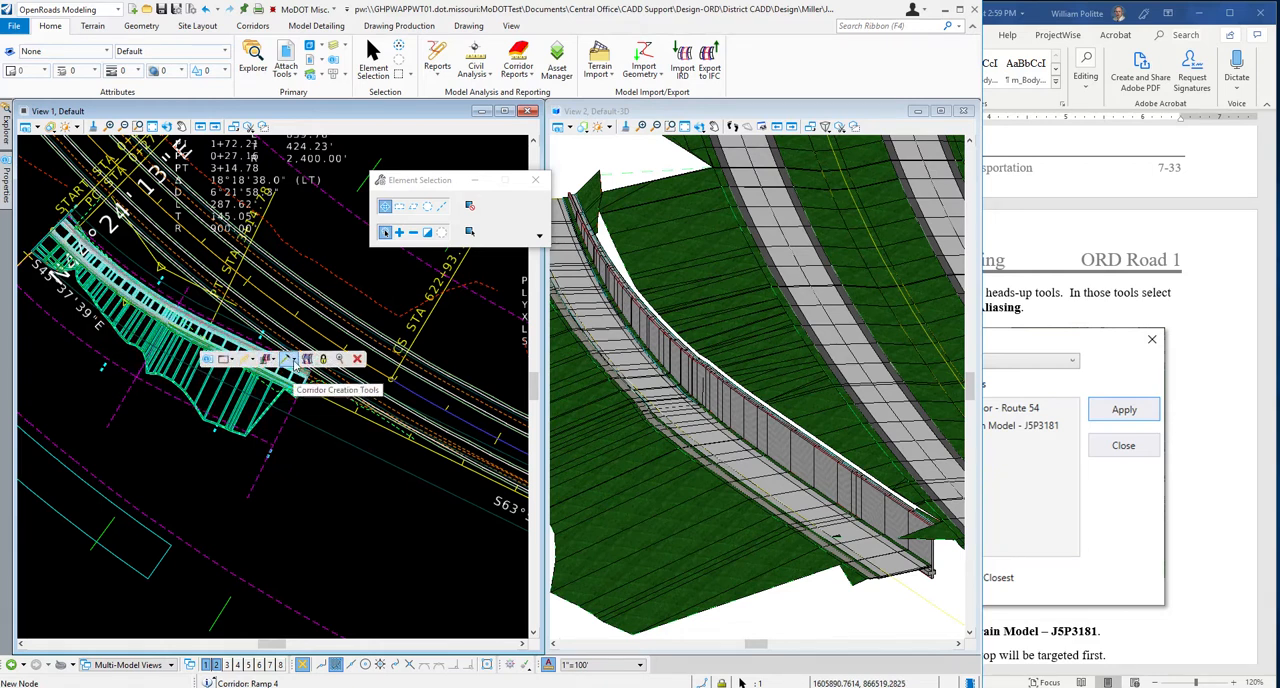
click(295, 362)
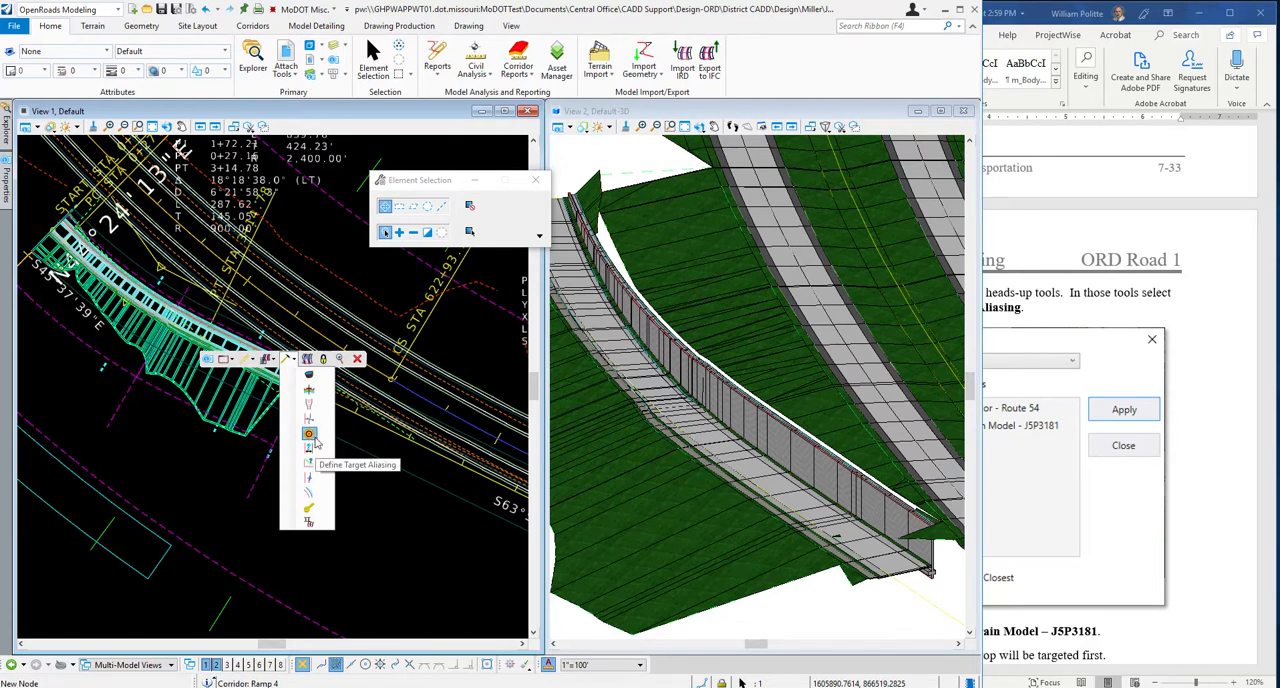
click(314, 440)
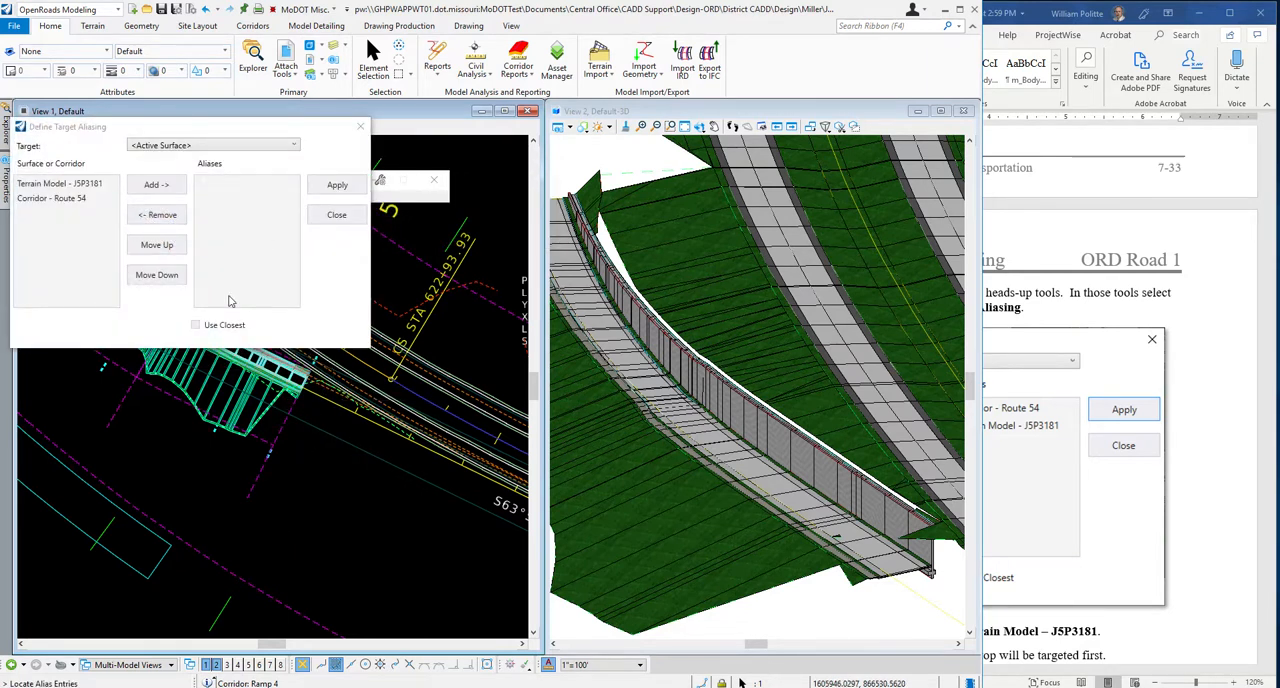
Add Corridor - Route 54 as the first alias for the <Active Surface> target.
drag(152, 126, 408, 334)
click(325, 407)
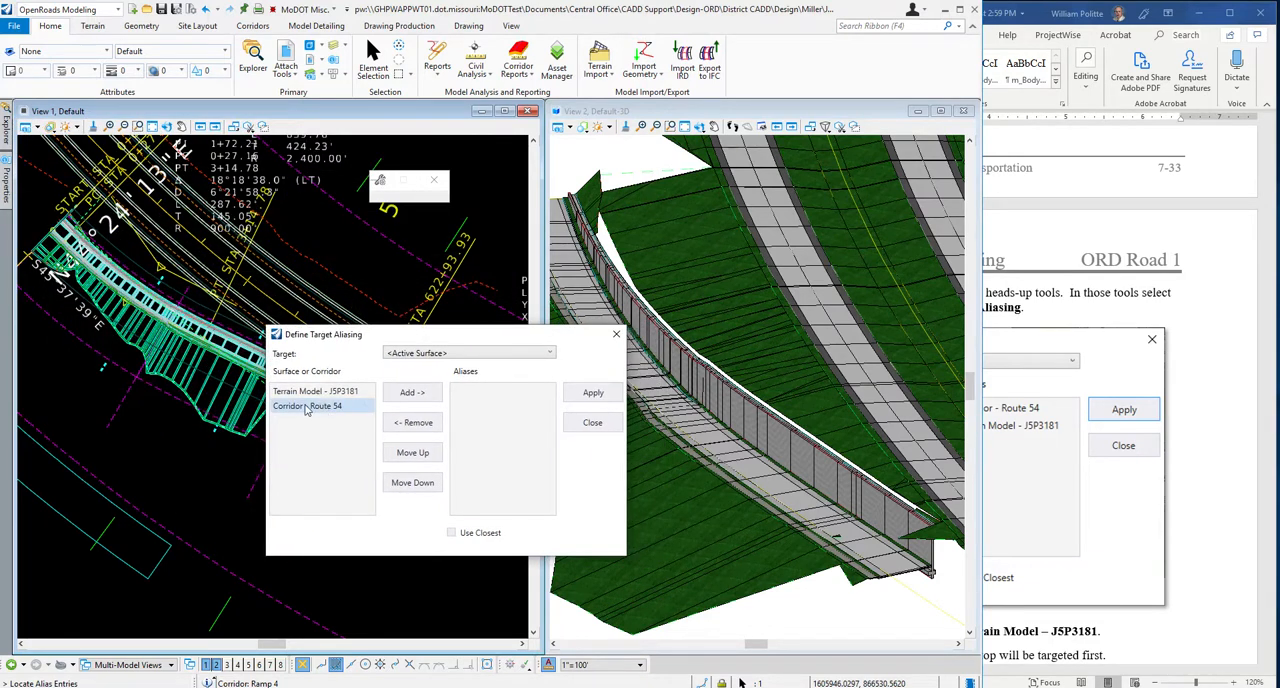
drag(356, 336, 336, 432)
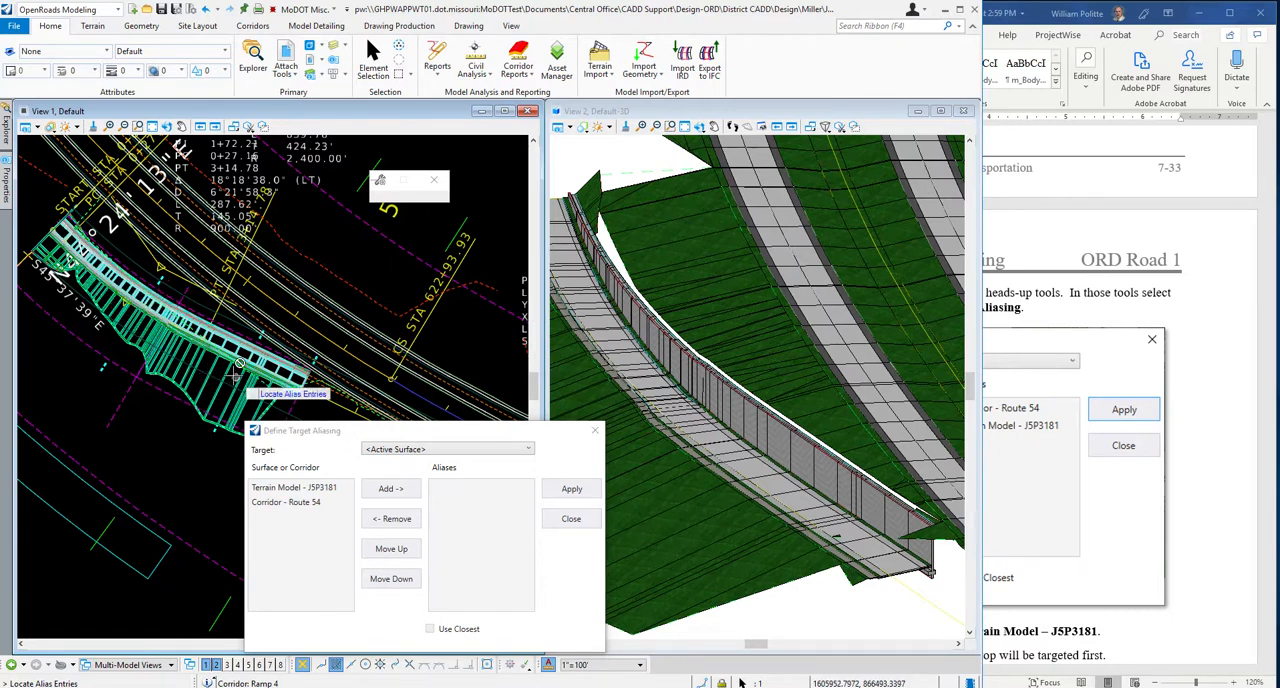
click(286, 503)
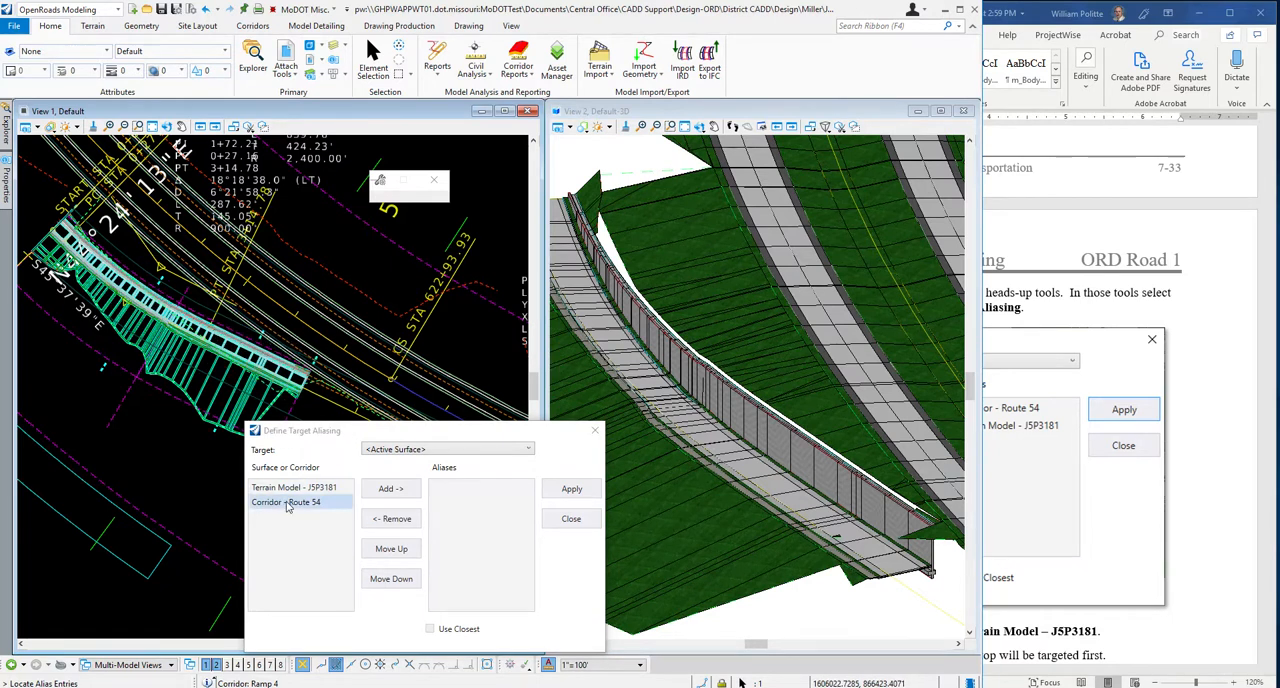
click(300, 488)
click(295, 505)
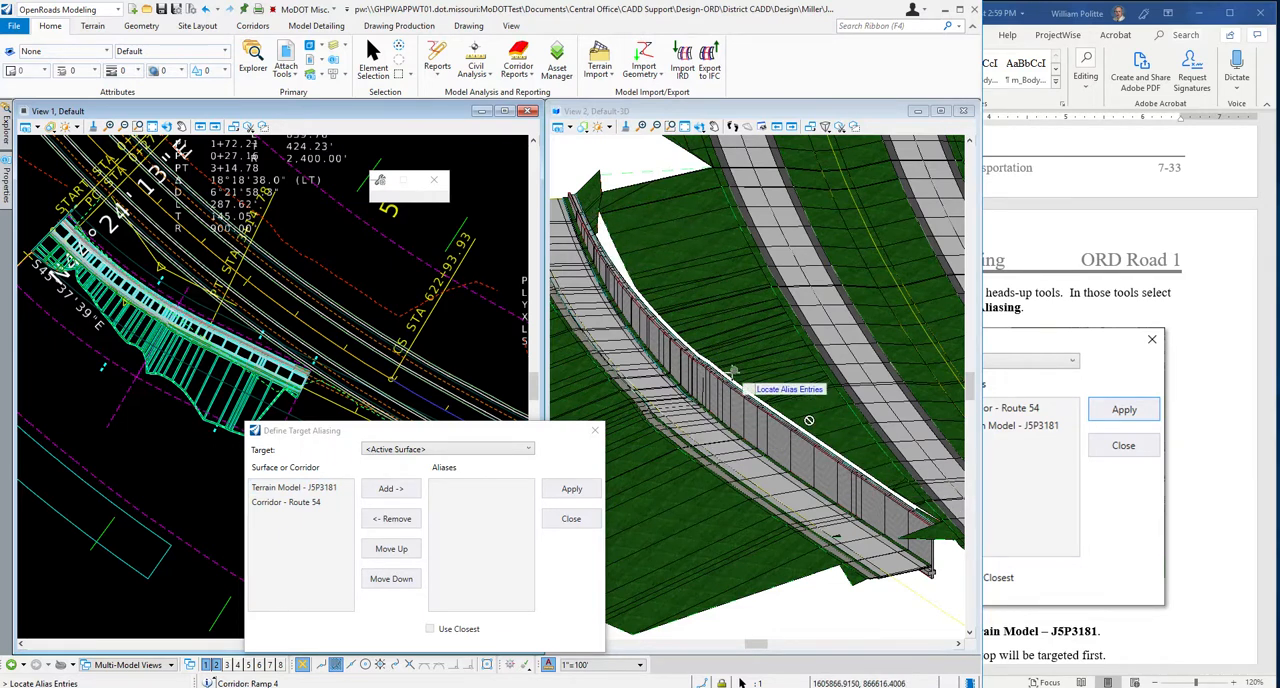
click(304, 502)
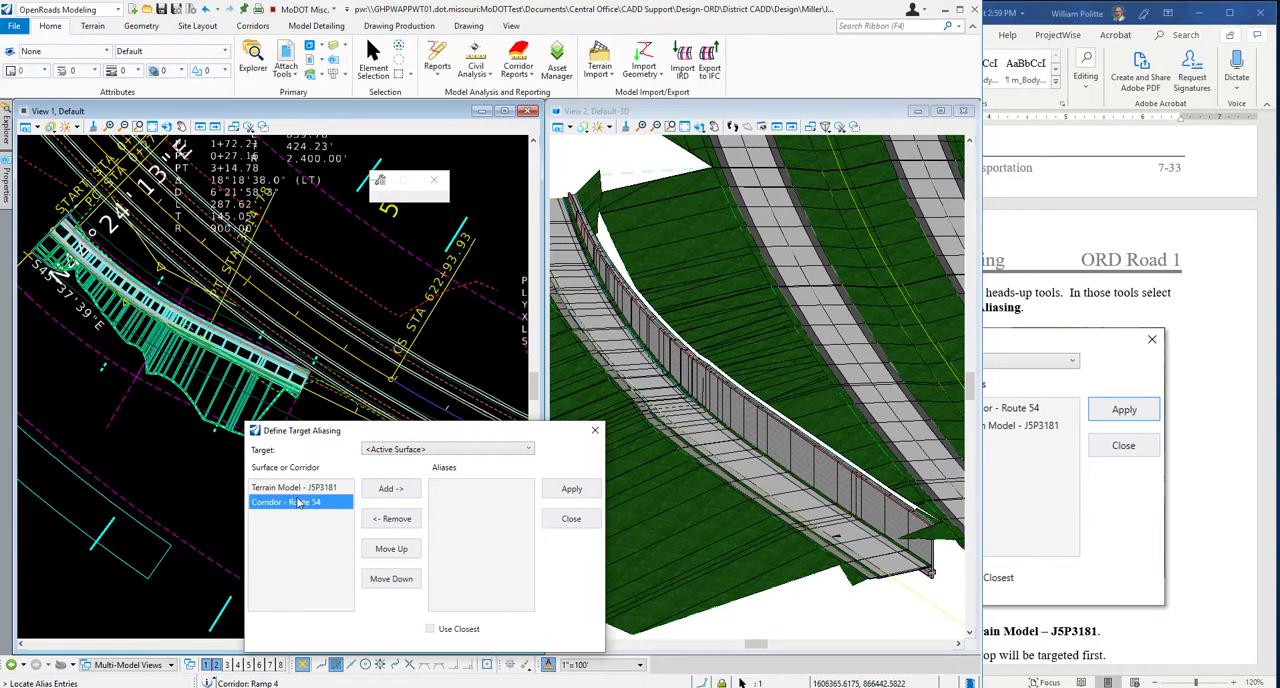
click(386, 491)
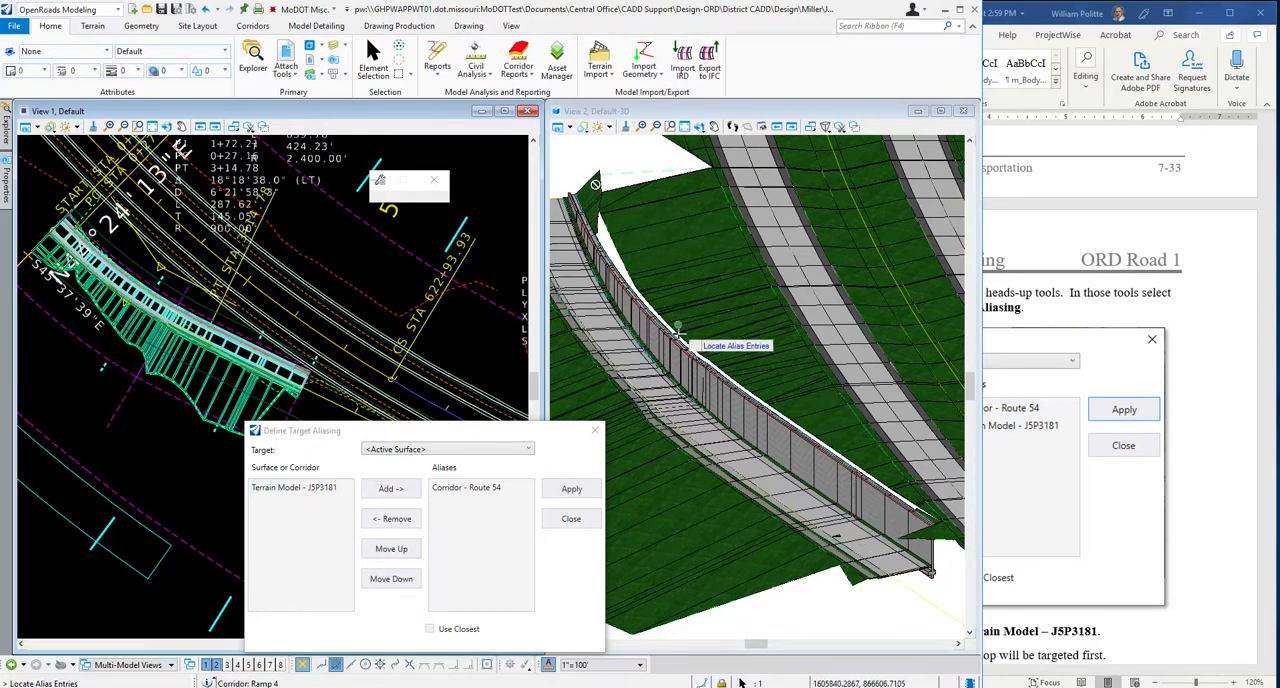
Add Terrain Model - J5P3181 as the second alias below Route 54, apply the target aliasing and close the dialog.
click(292, 489)
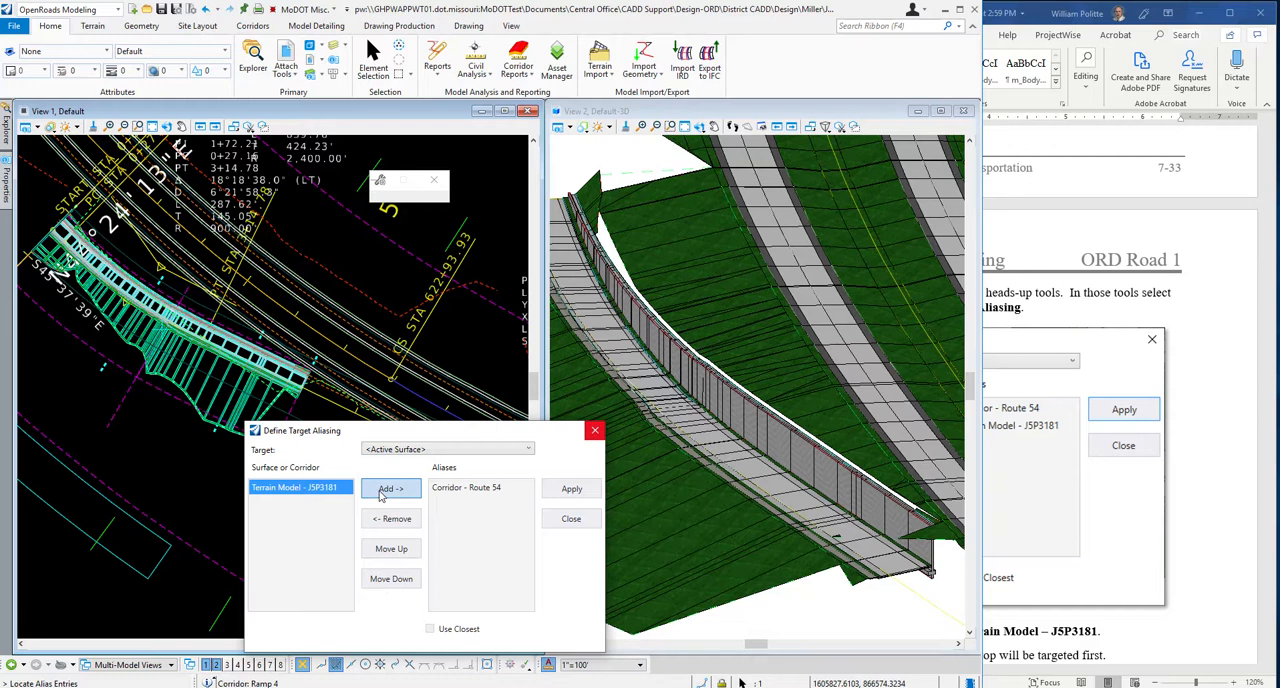
click(386, 490)
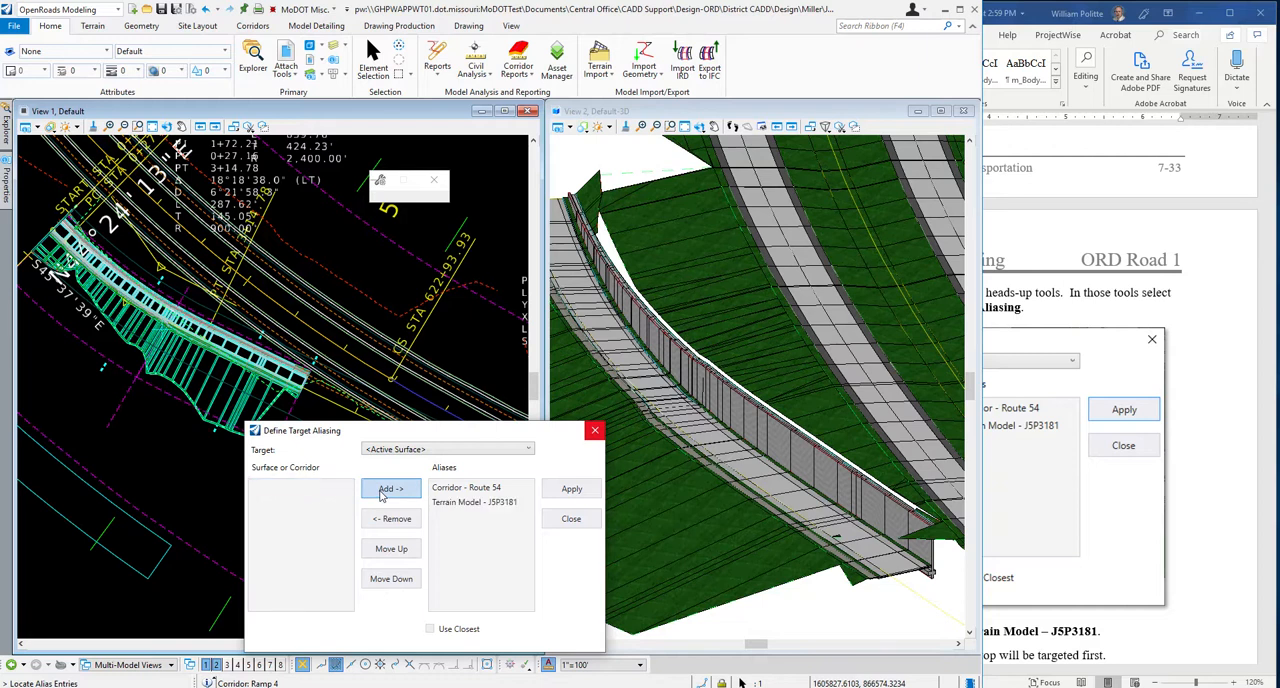
click(451, 503)
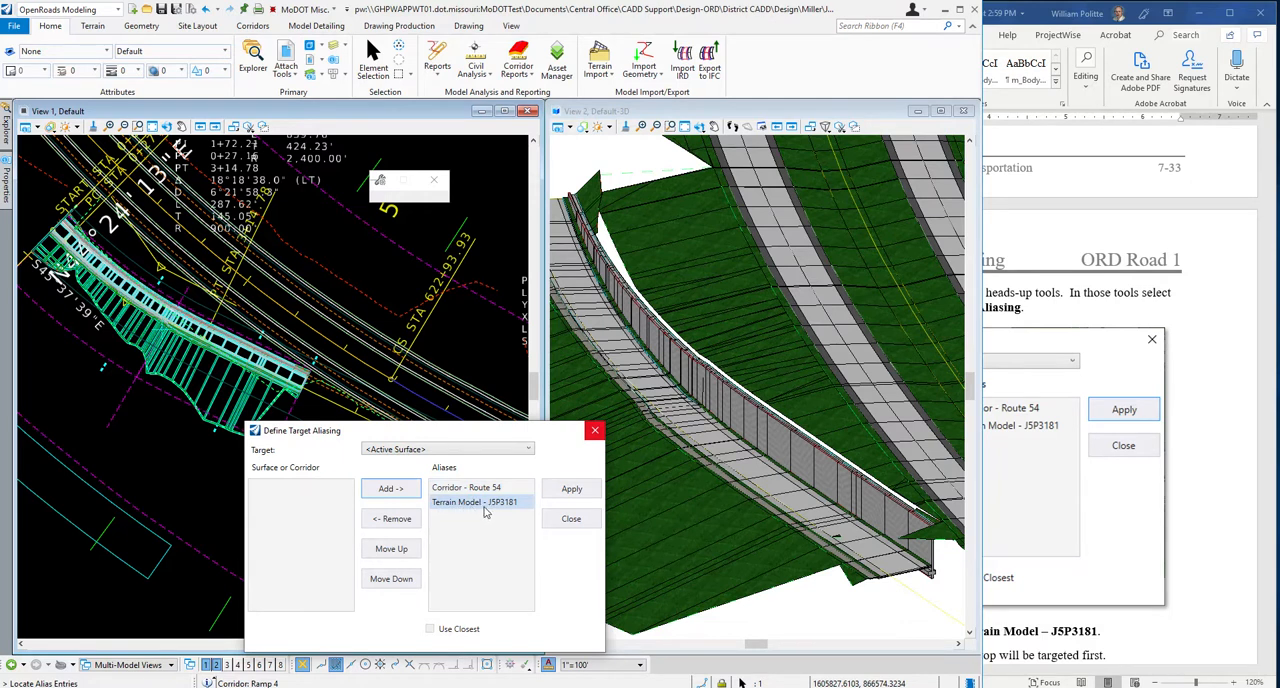
drag(386, 438, 400, 331)
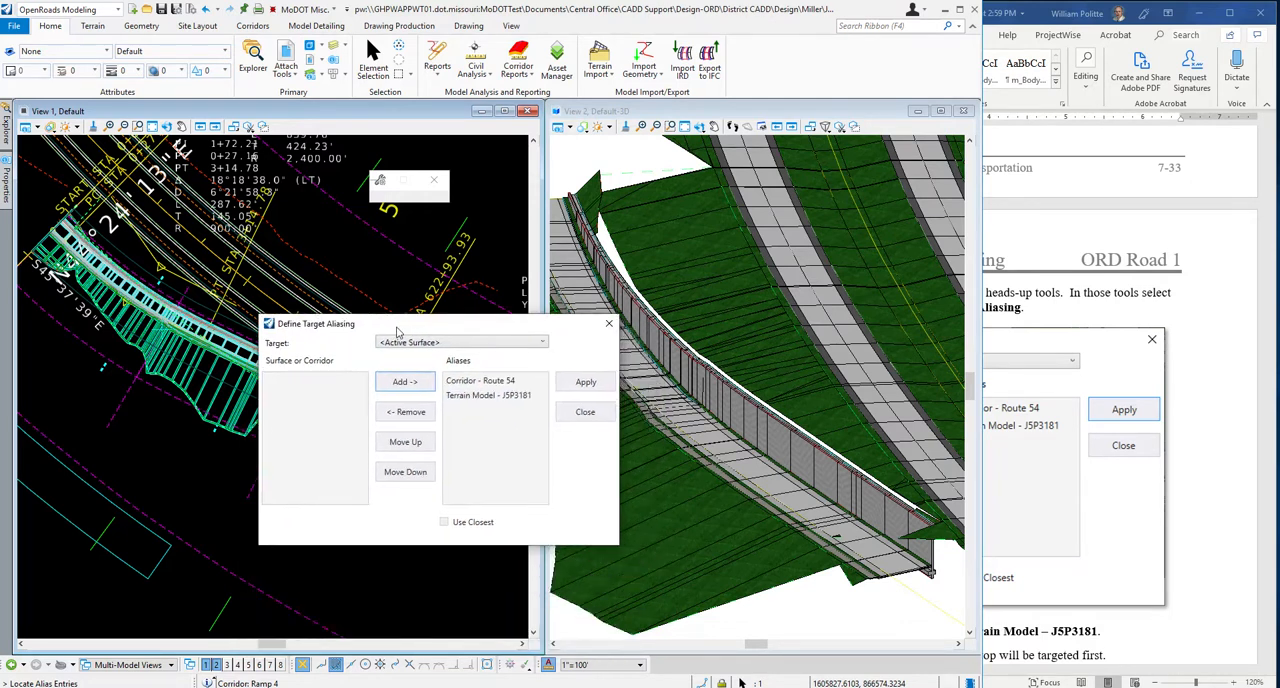
click(589, 386)
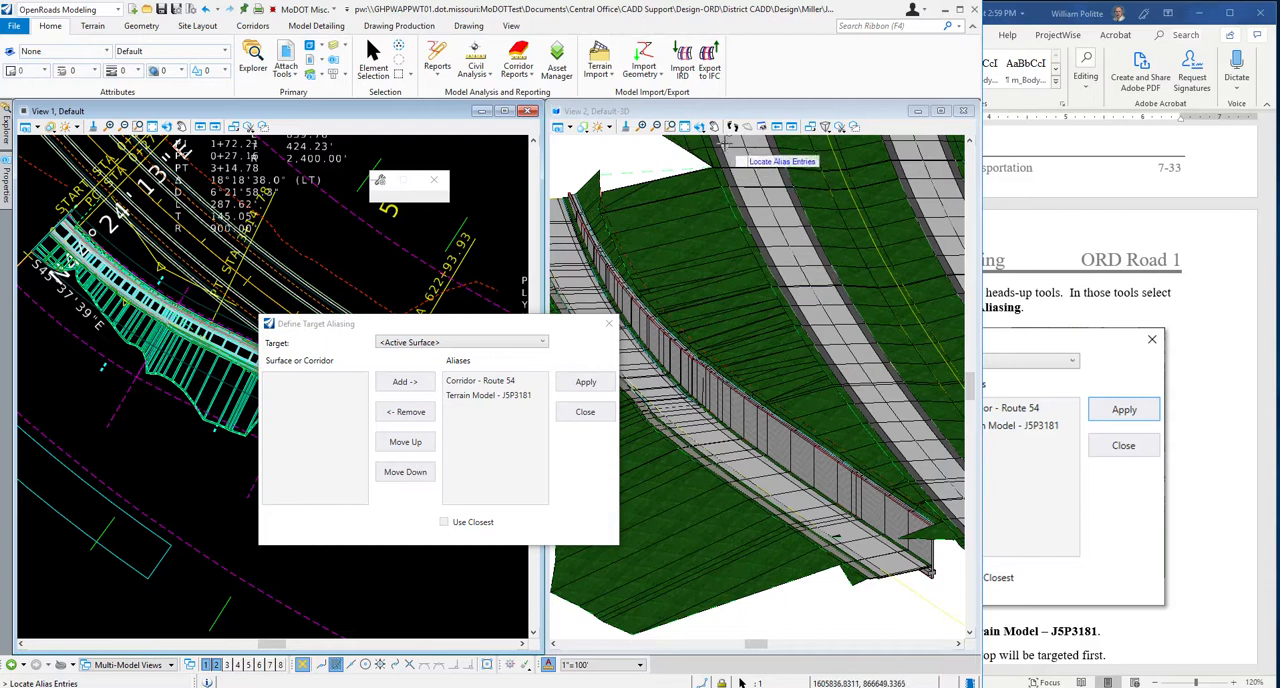
click(607, 326)
Read the alias order note and step 15 in the Word guide on opening the Ramp 4 cross section model.
click(1208, 471)
scroll(901, 405, down, 5)
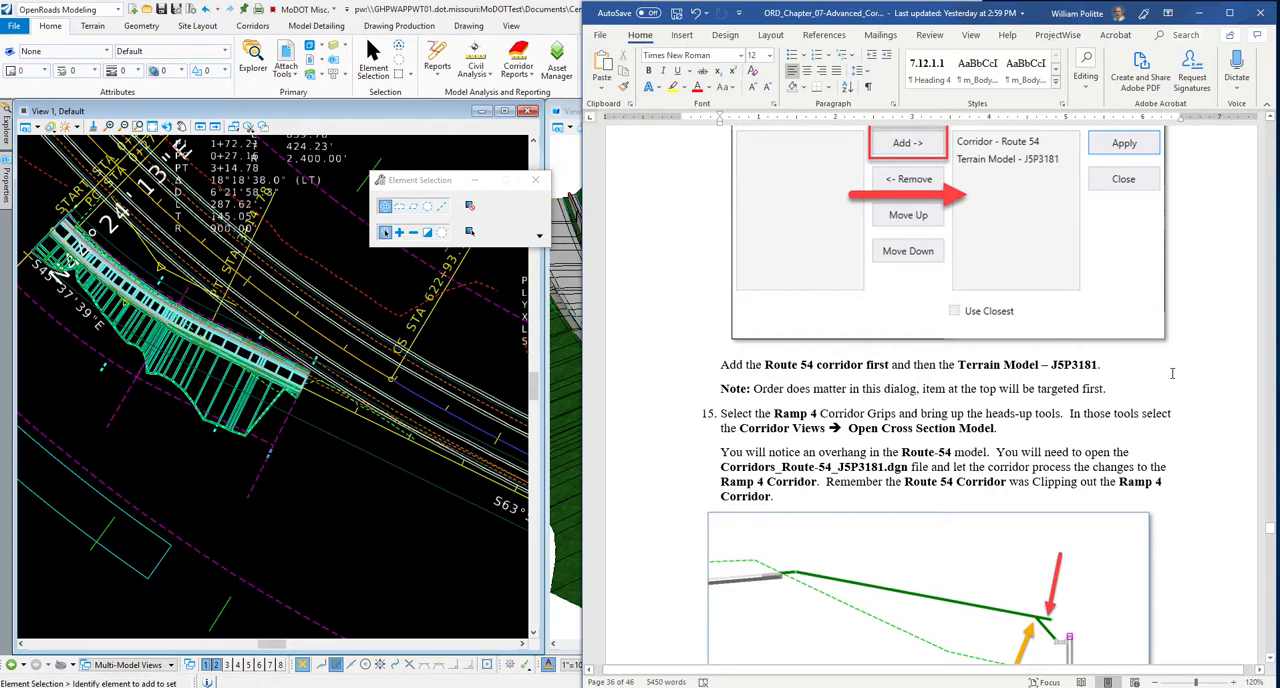
scroll(1172, 373, up, 1)
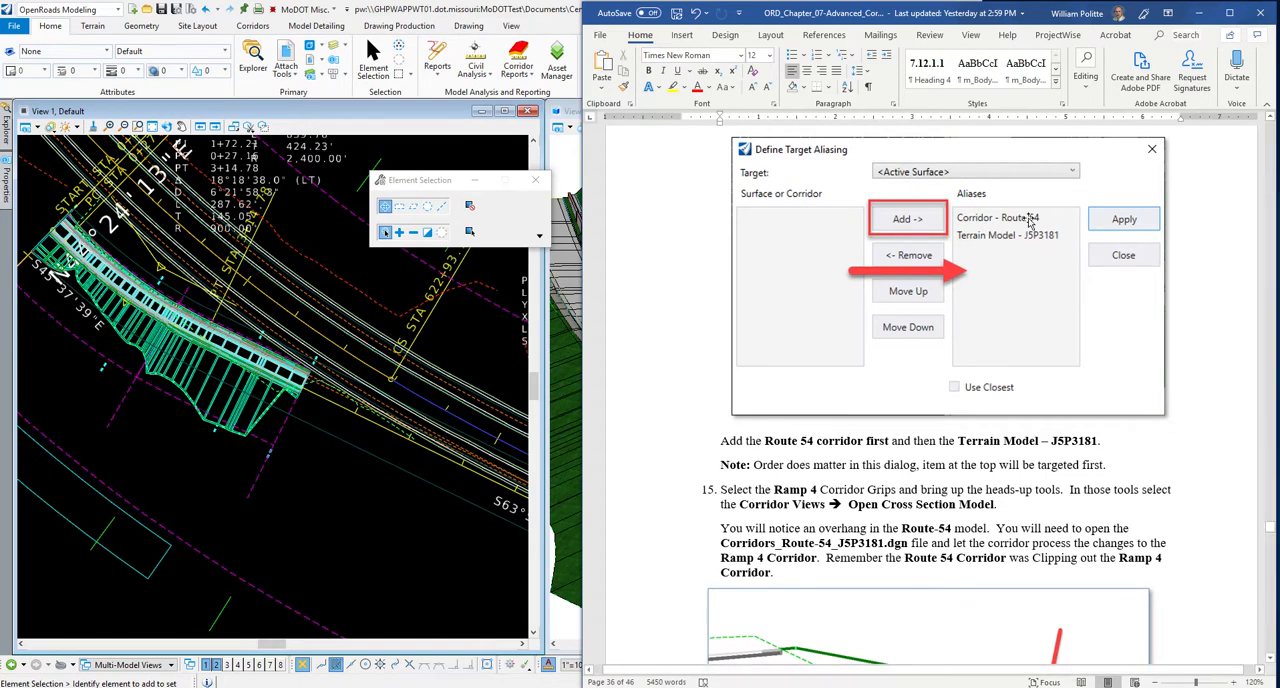
scroll(658, 372, down, 4)
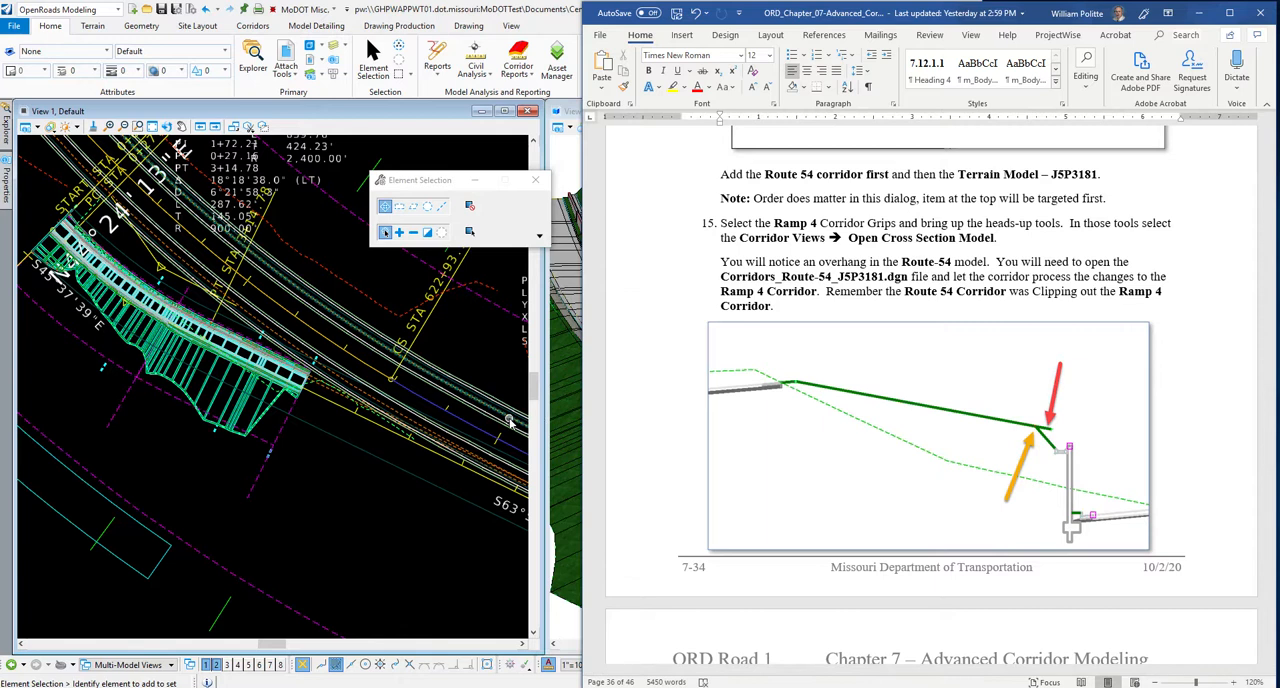
Open the cross section model of the Ramp 4 corridor in View 8.
click(280, 523)
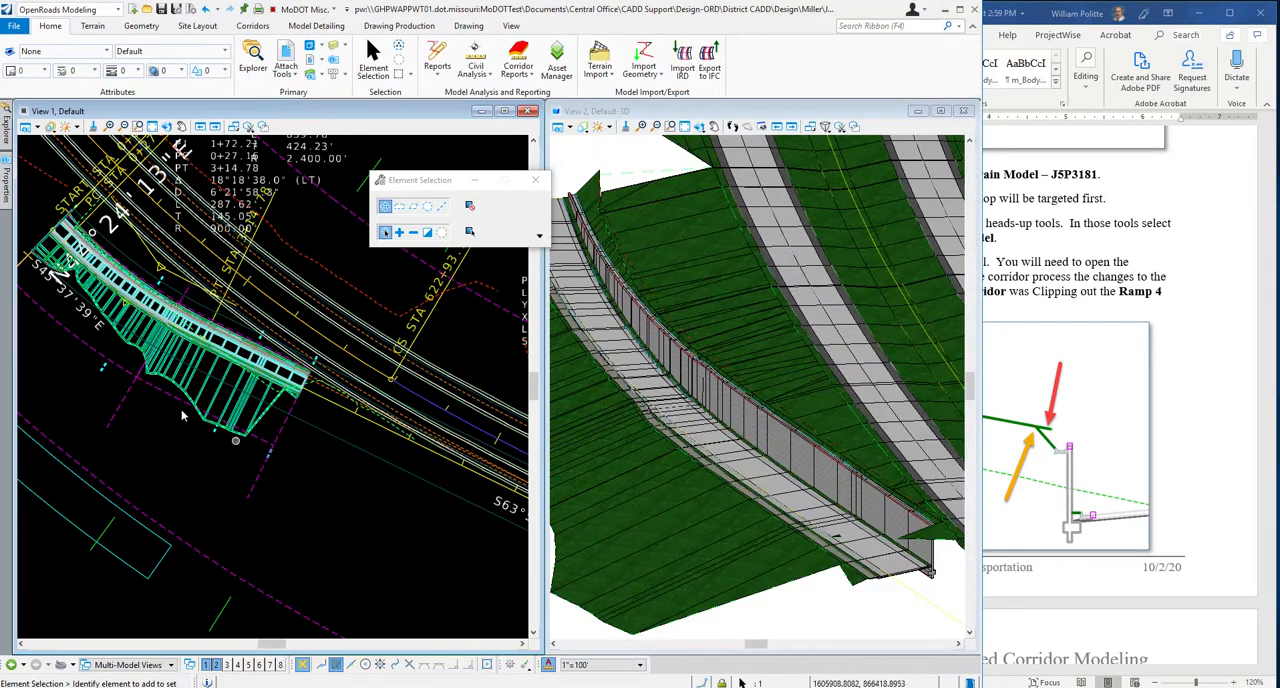
click(150, 329)
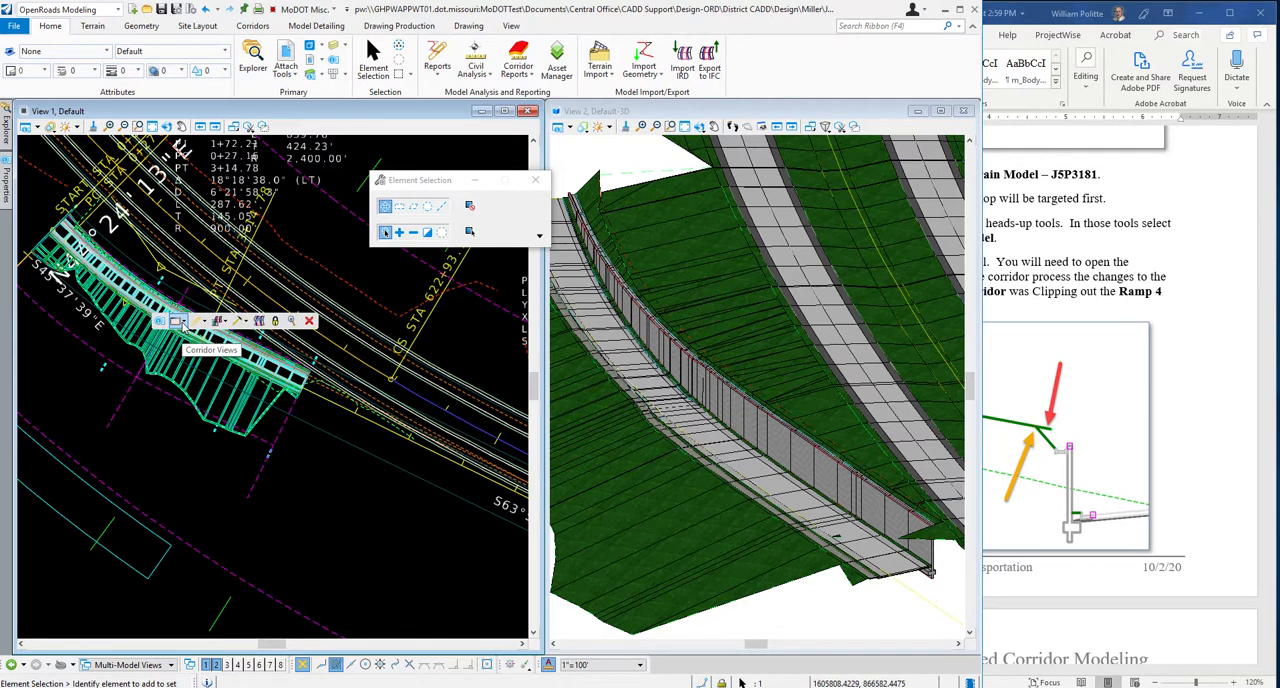
mouse_move(180, 325)
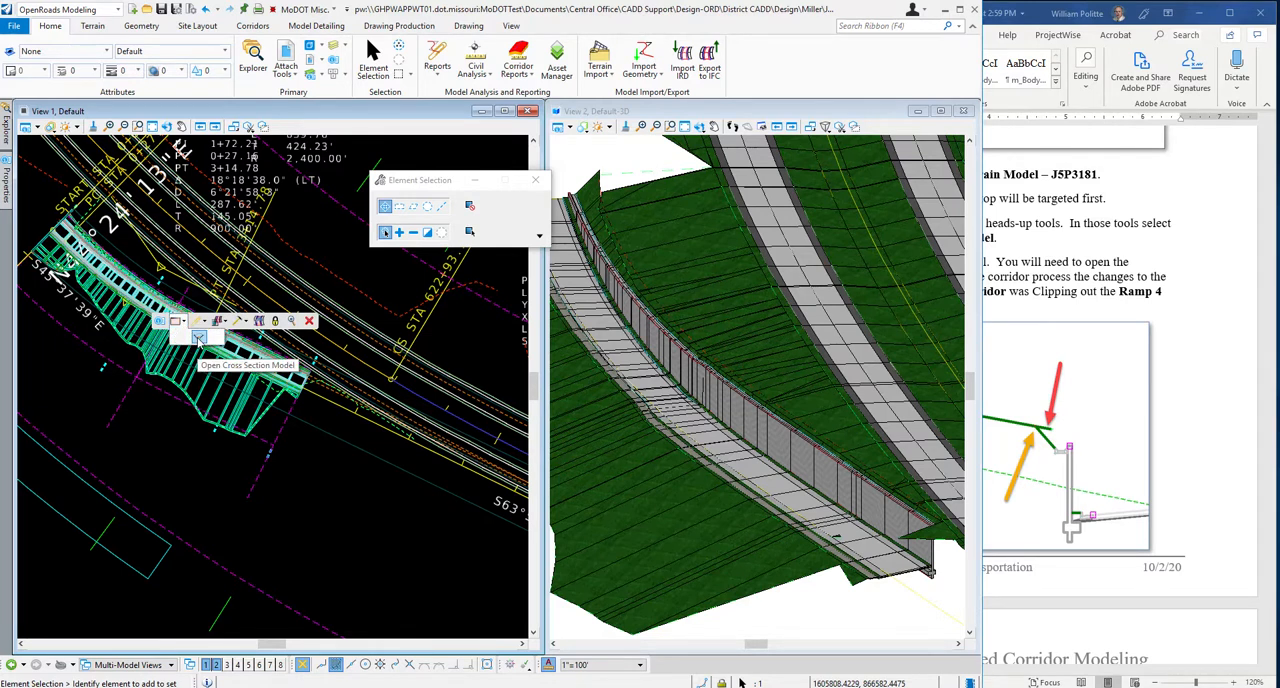
click(198, 338)
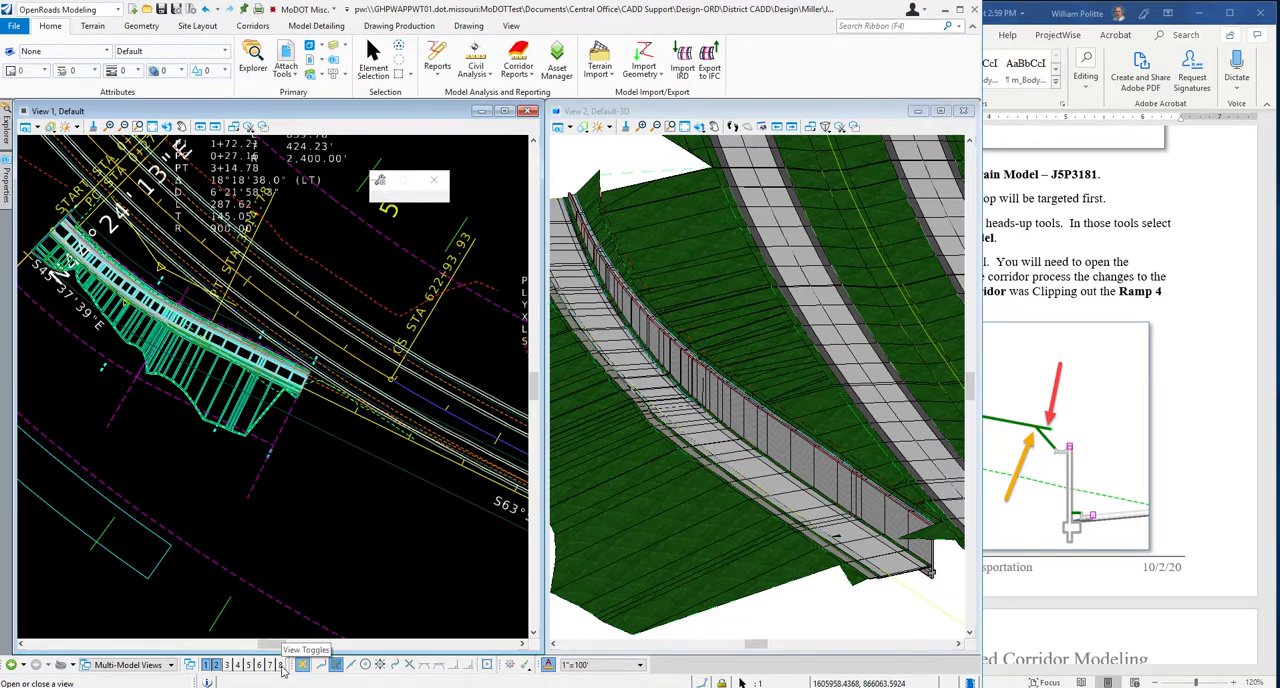
click(281, 666)
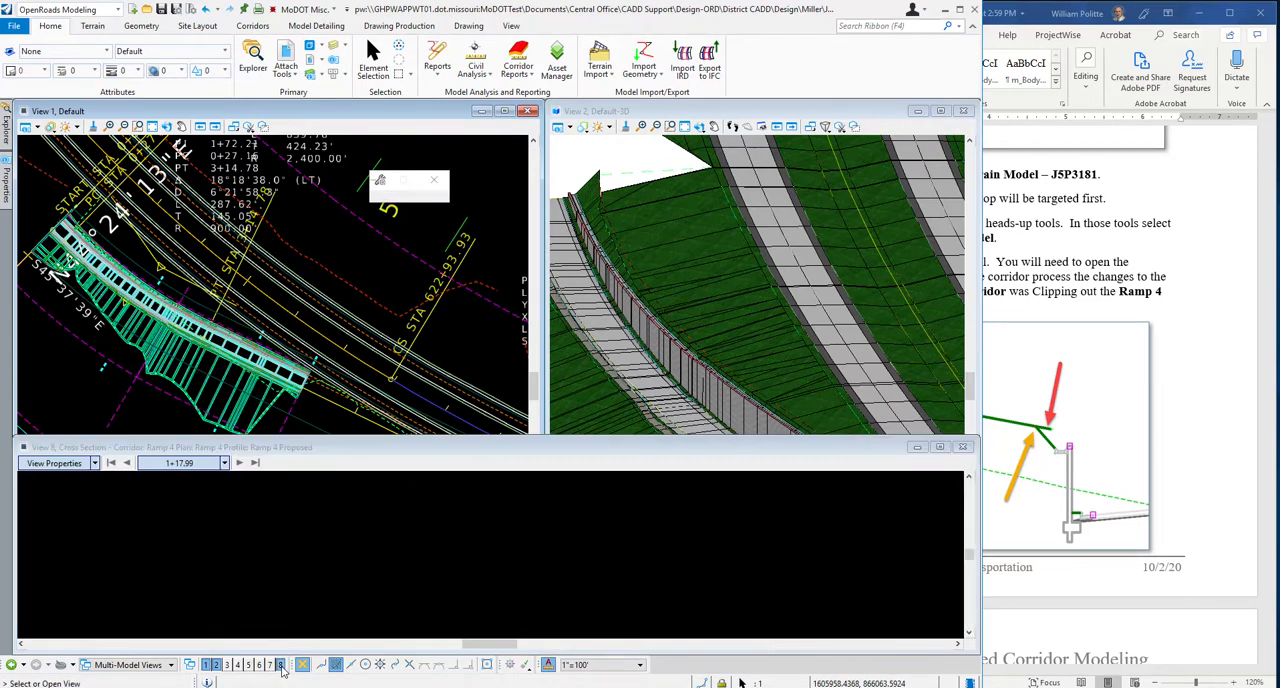
click(495, 526)
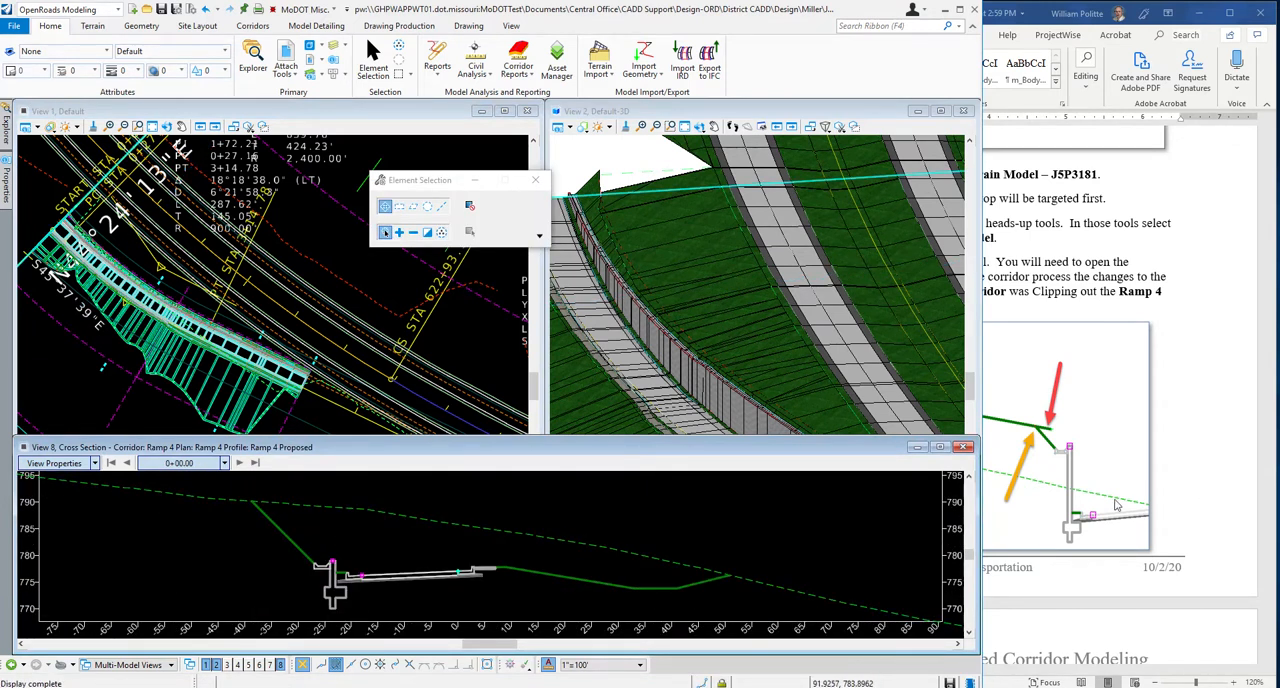
Compare the first Ramp 4 cross section with the overhang illustration in the Word guide, and advance to the next station.
scroll(1190, 494, down, 2)
scroll(1190, 420, up, 2)
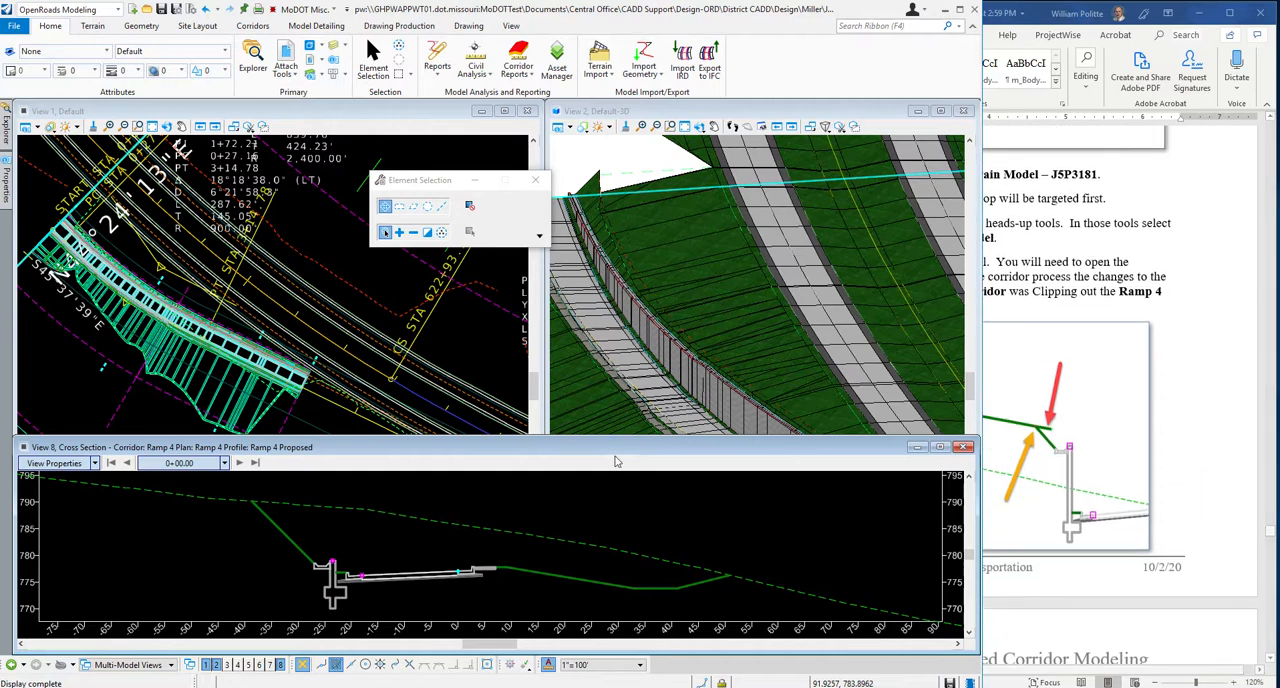
click(1198, 449)
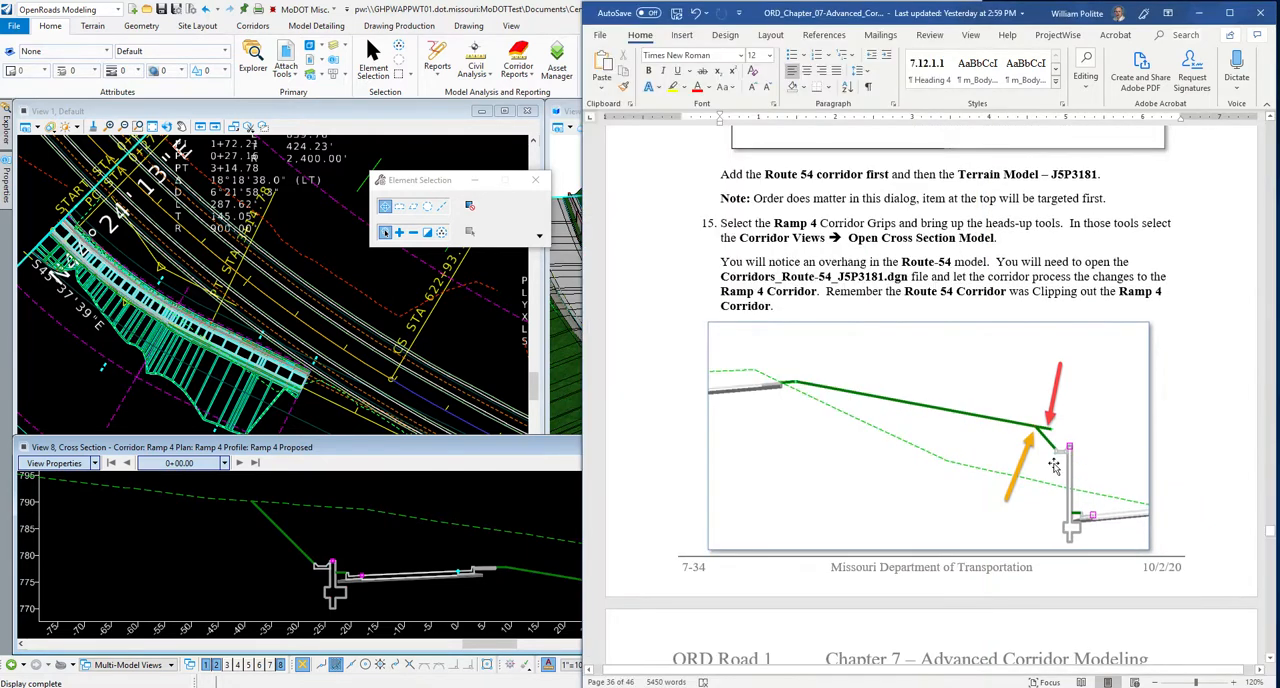
scroll(315, 570, up, 1)
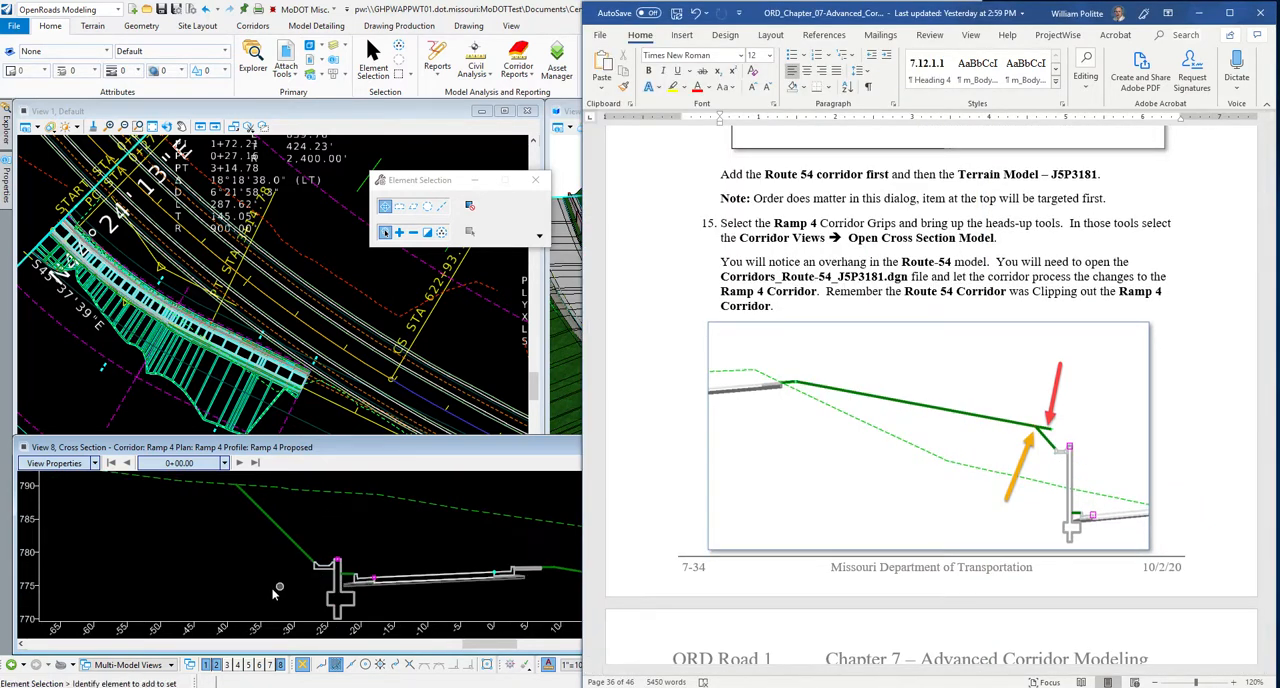
scroll(300, 576, up, 2)
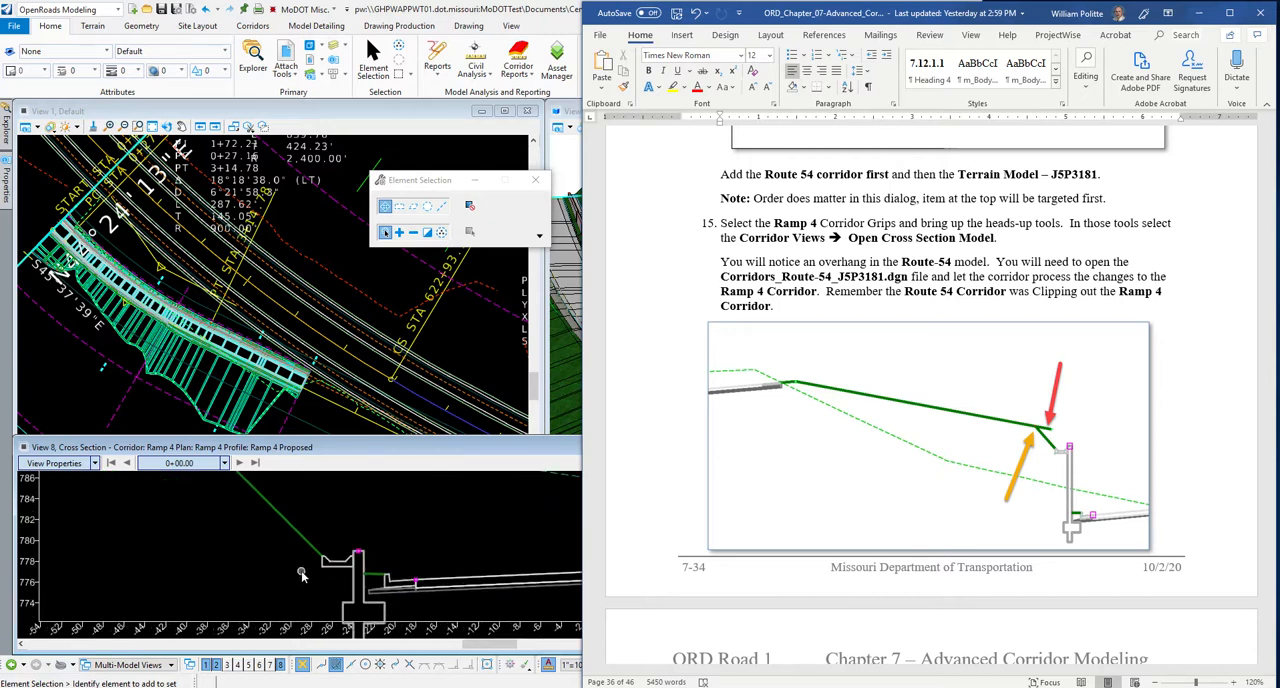
click(233, 547)
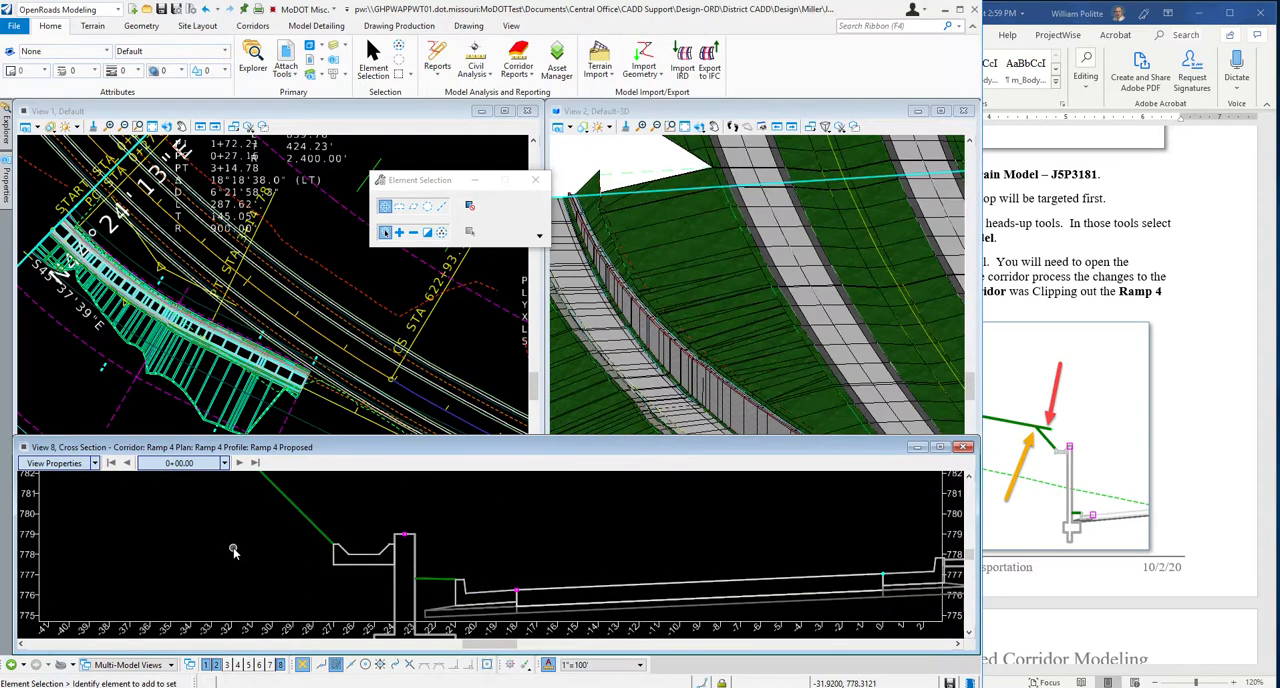
click(241, 464)
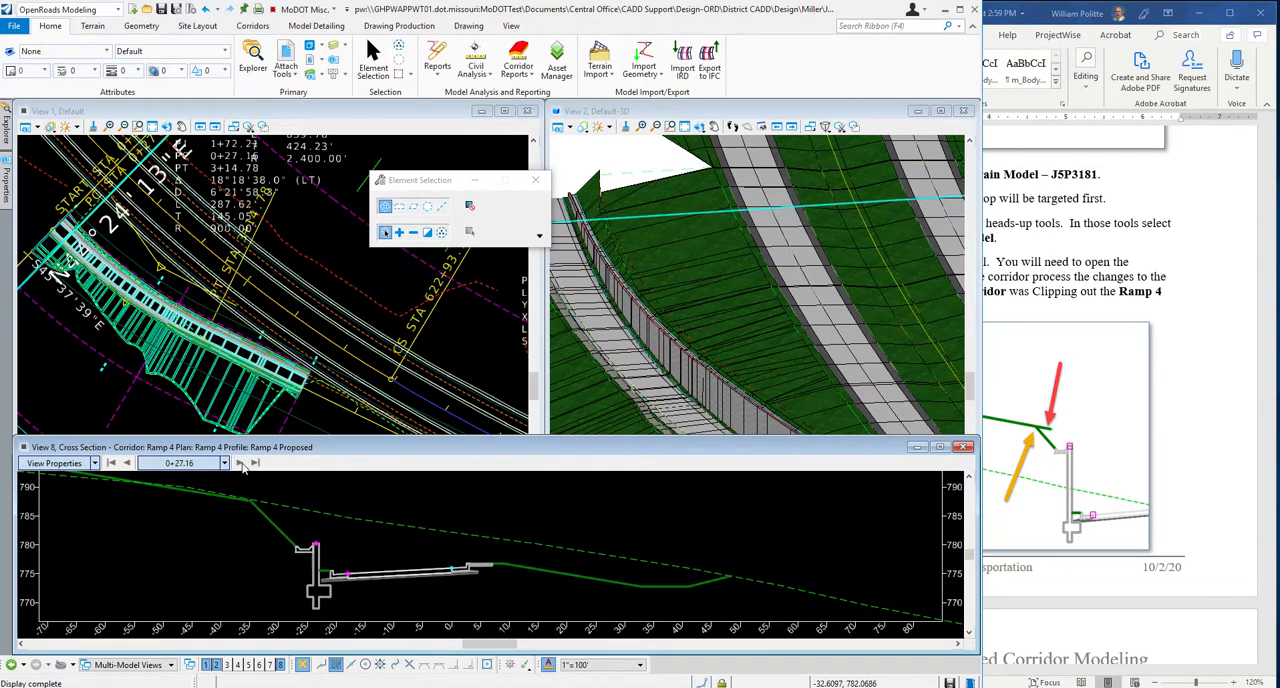
Locate station 3+80.00 via a datapoint in the plan view to bring up its Ramp 4 cross section.
right_click(258, 558)
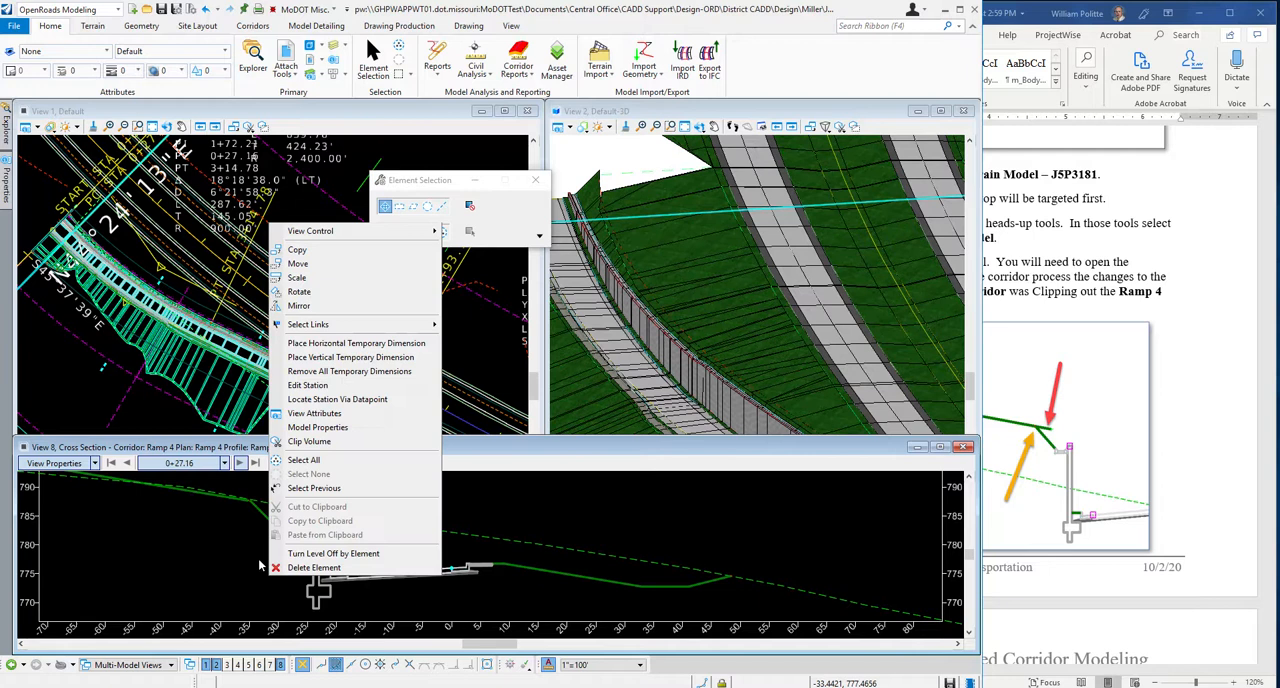
click(338, 399)
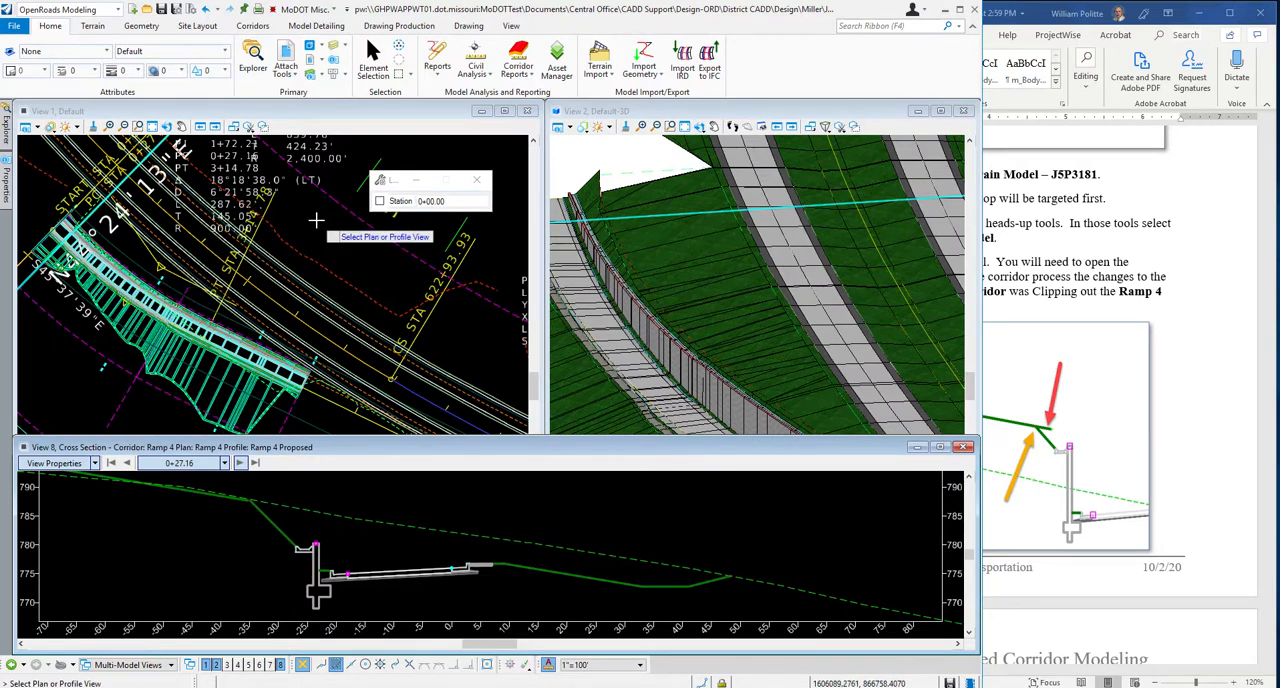
click(295, 217)
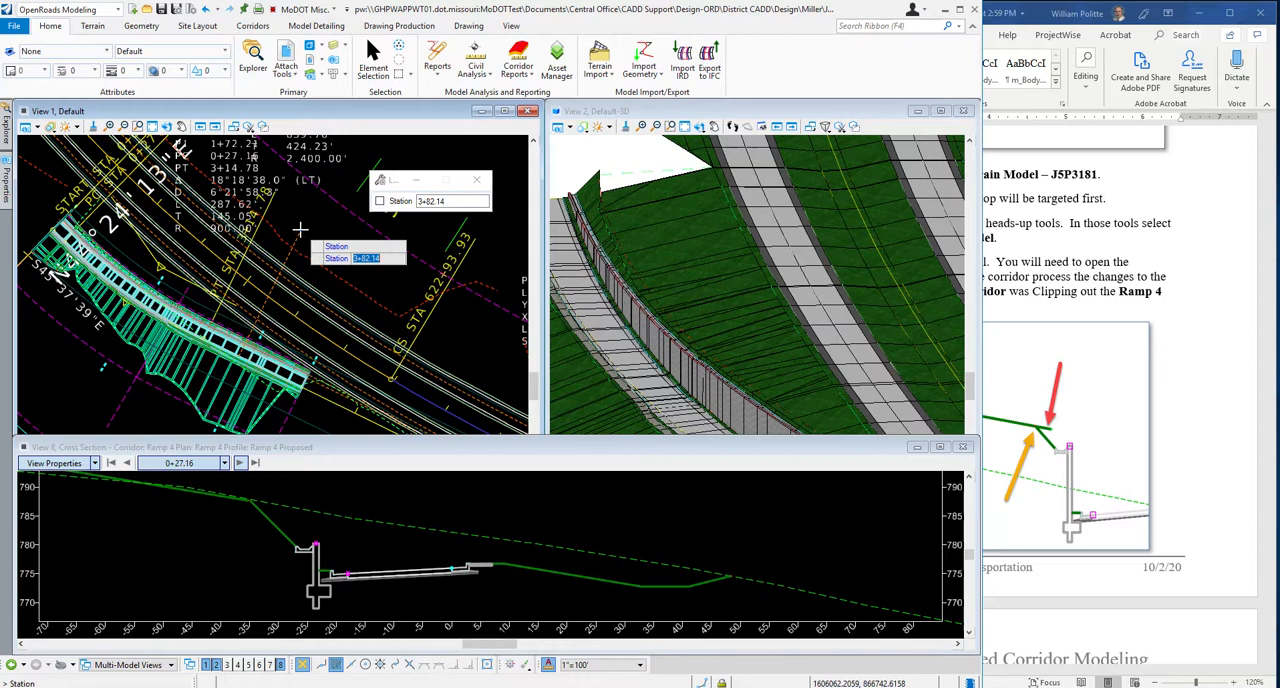
text(3)
key(Tab)
click(305, 220)
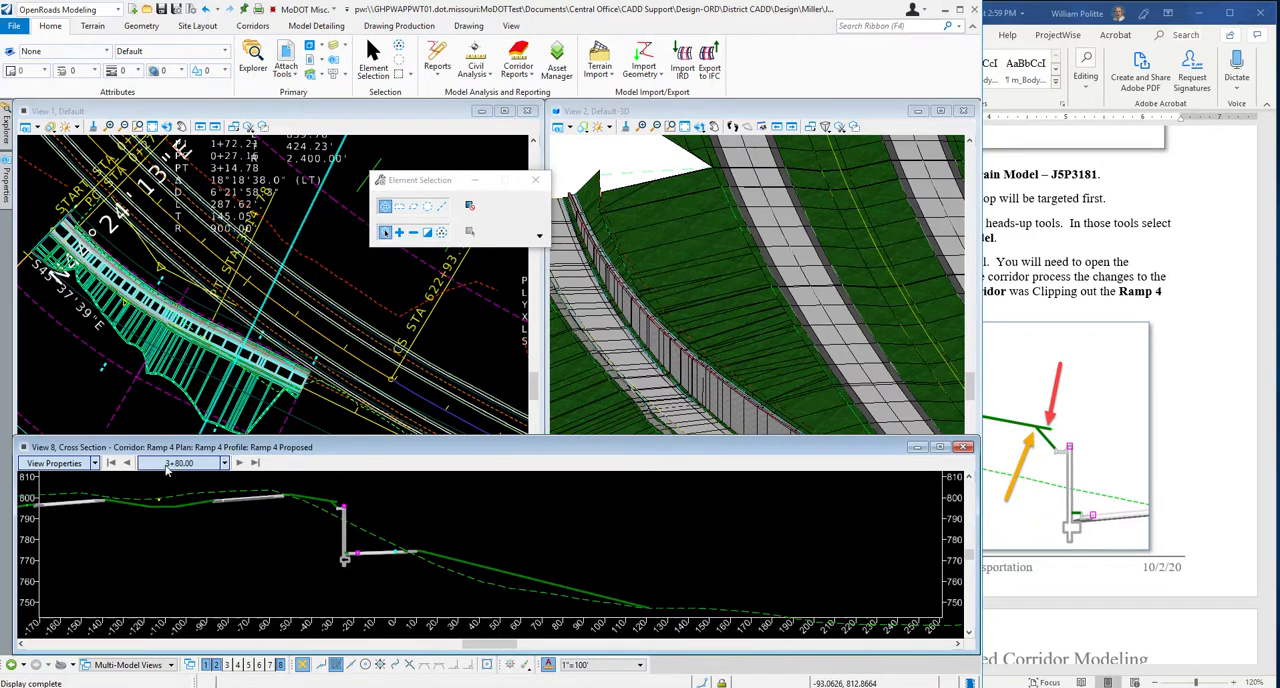
Examine where the Ramp 4 end condition meets the Route 54 slope above the retaining wall in the 3+80.00 cross section.
scroll(336, 510, up, 2)
scroll(336, 510, up, 3)
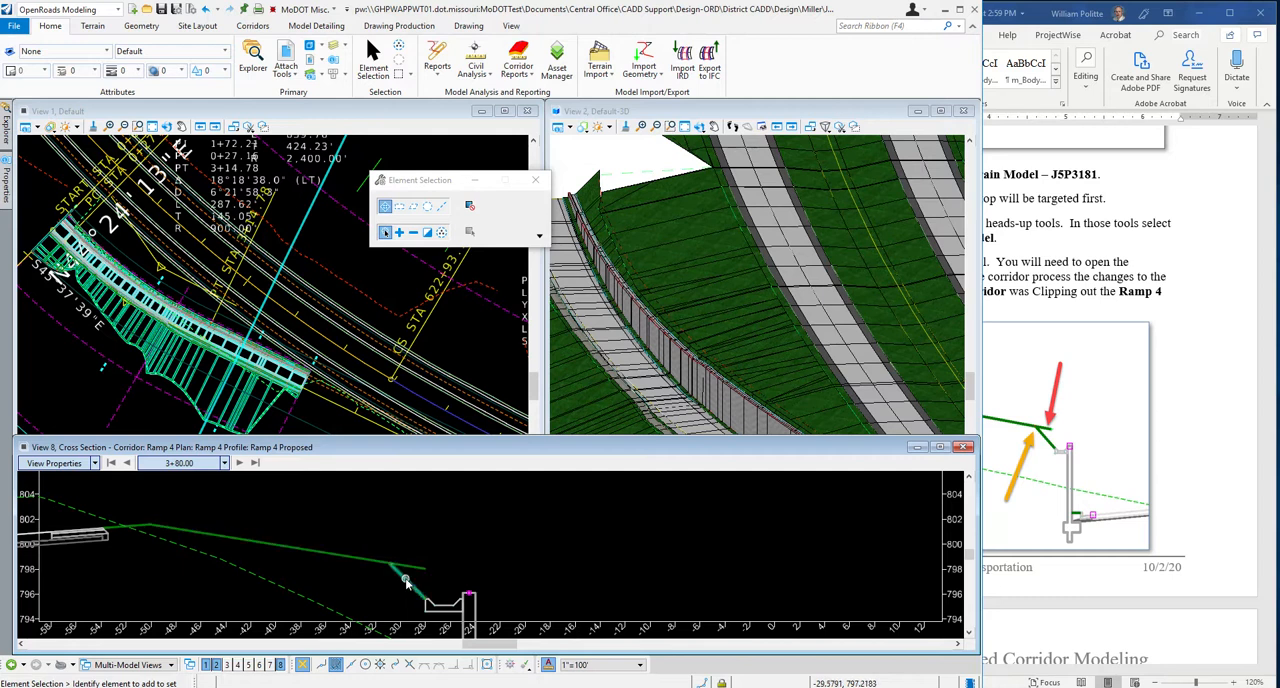
scroll(531, 567, down, 1)
scroll(515, 541, down, 2)
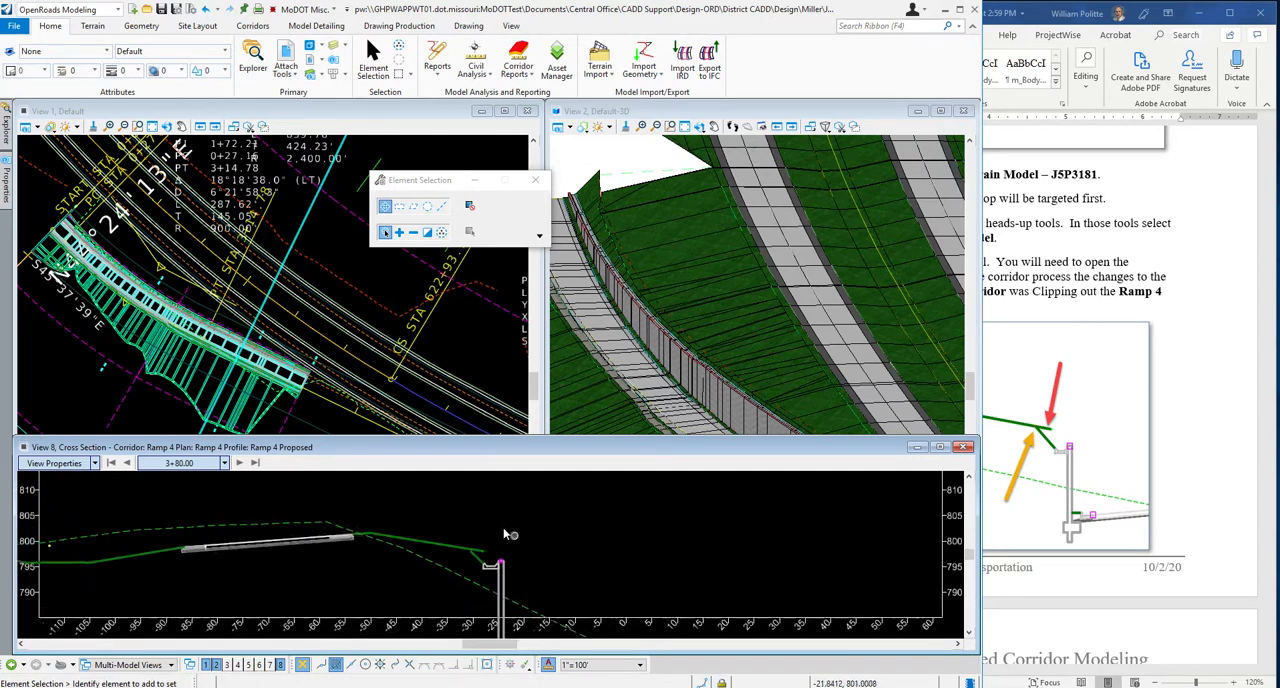
scroll(625, 624, up, 1)
scroll(547, 574, down, 1)
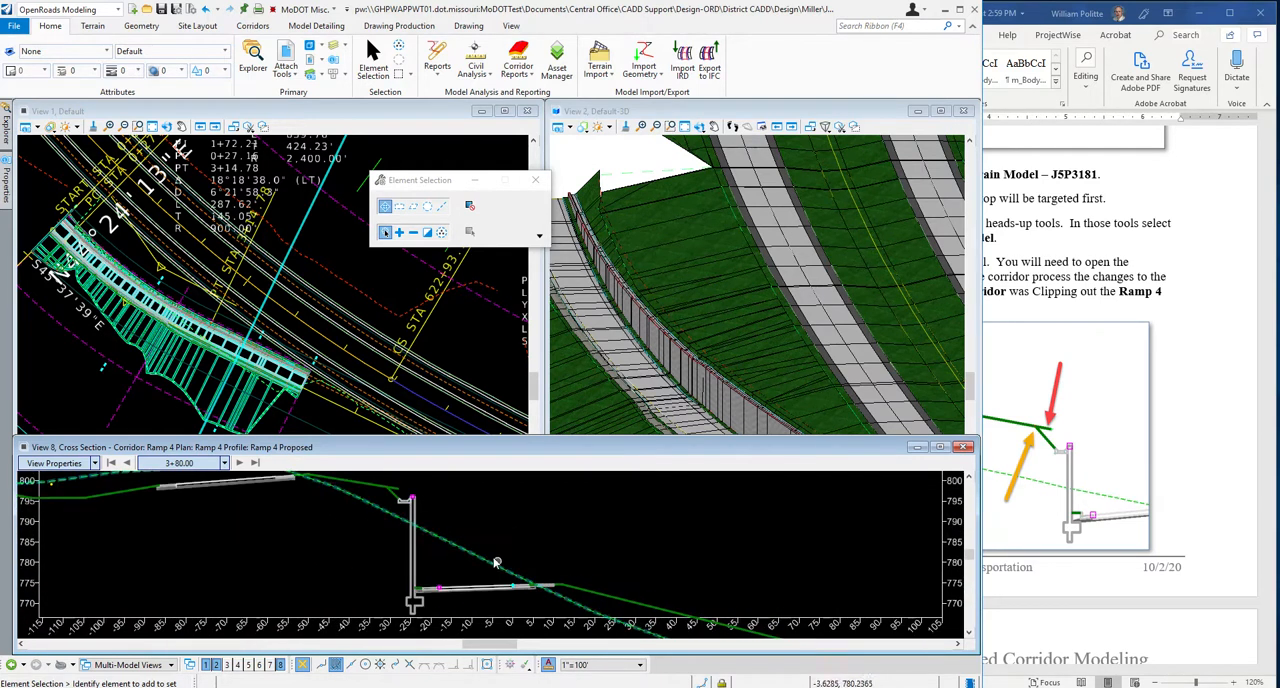
scroll(476, 553, down, 1)
scroll(414, 502, up, 3)
scroll(413, 499, up, 1)
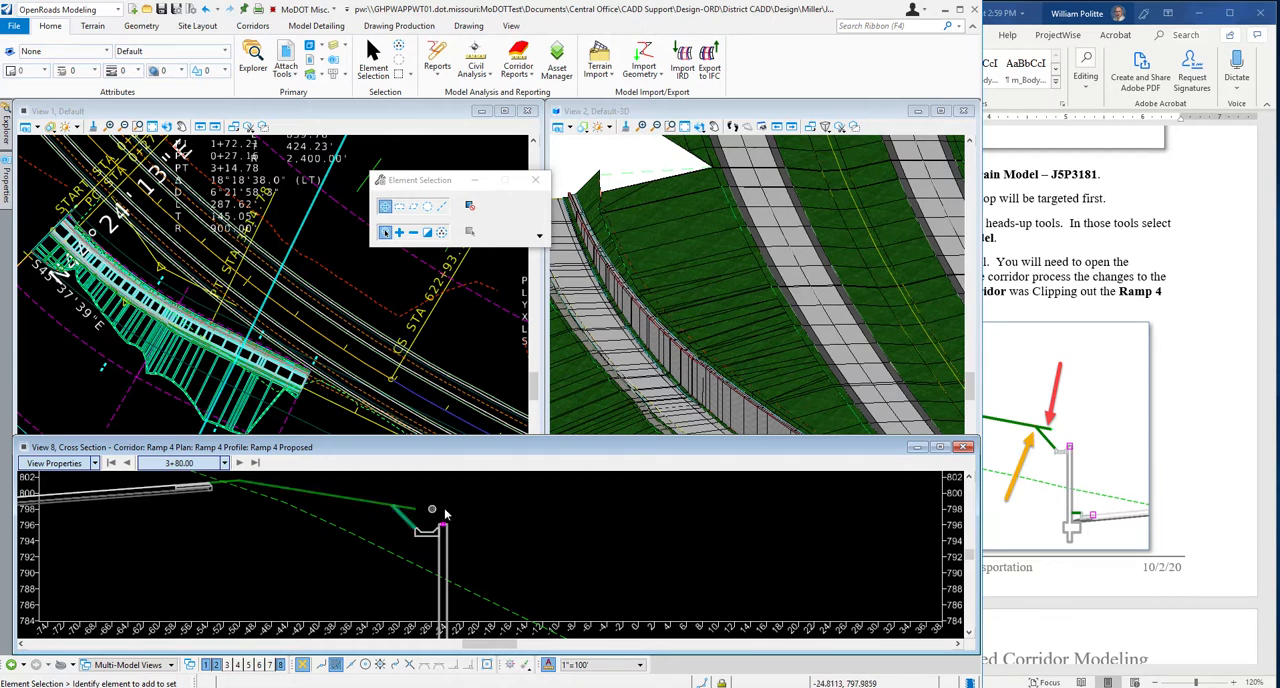
Read steps 16 and 17 in the Word guide on opening the Route 54 corridor file and processing the corridor.
click(1206, 368)
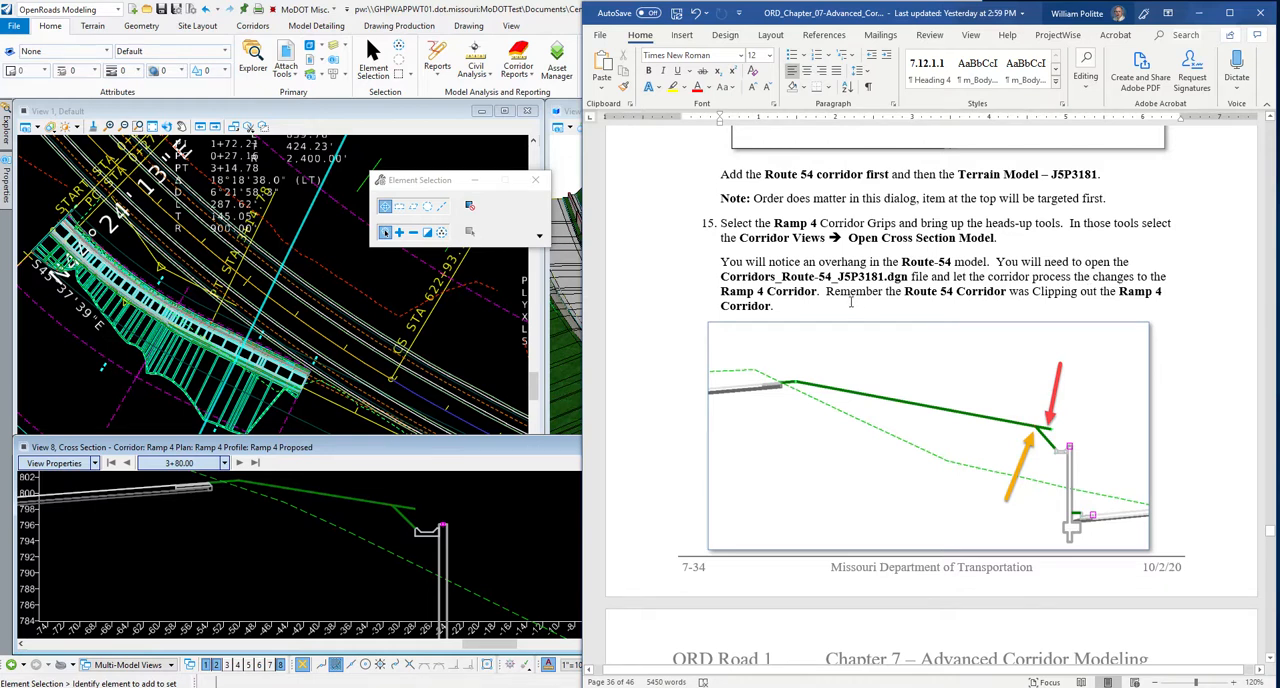
scroll(1203, 312, down, 4)
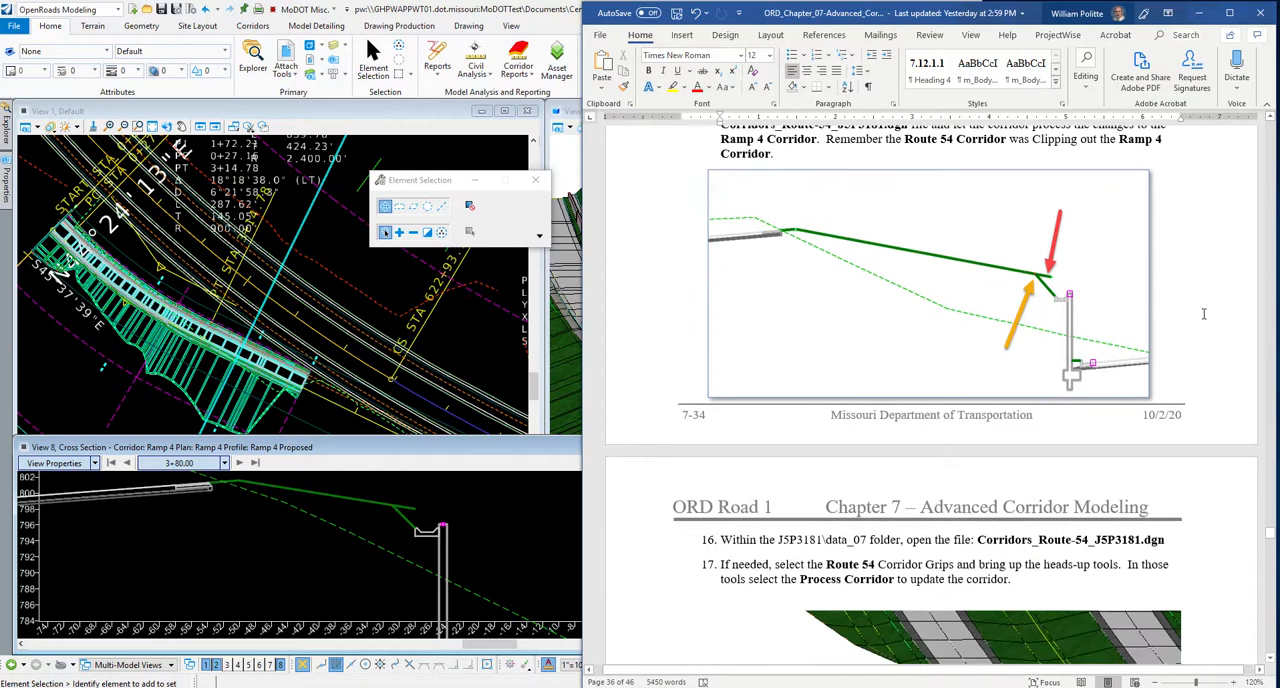
scroll(1203, 313, down, 1)
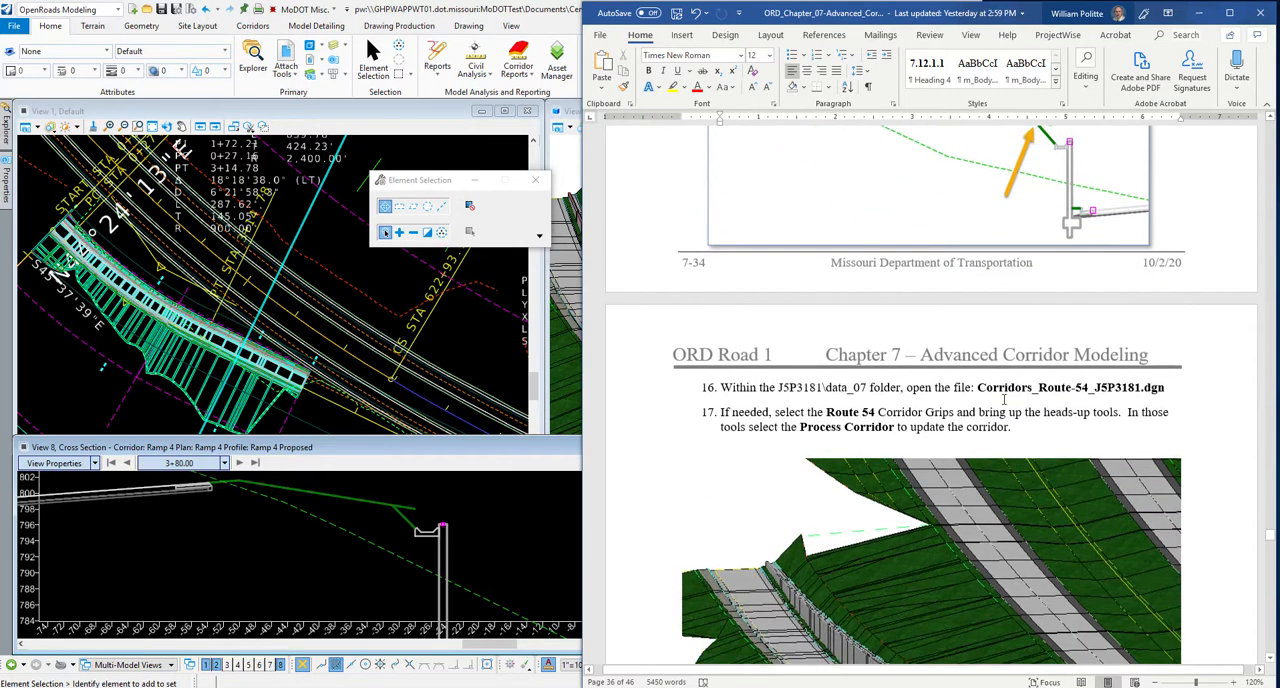
scroll(973, 392, down, 2)
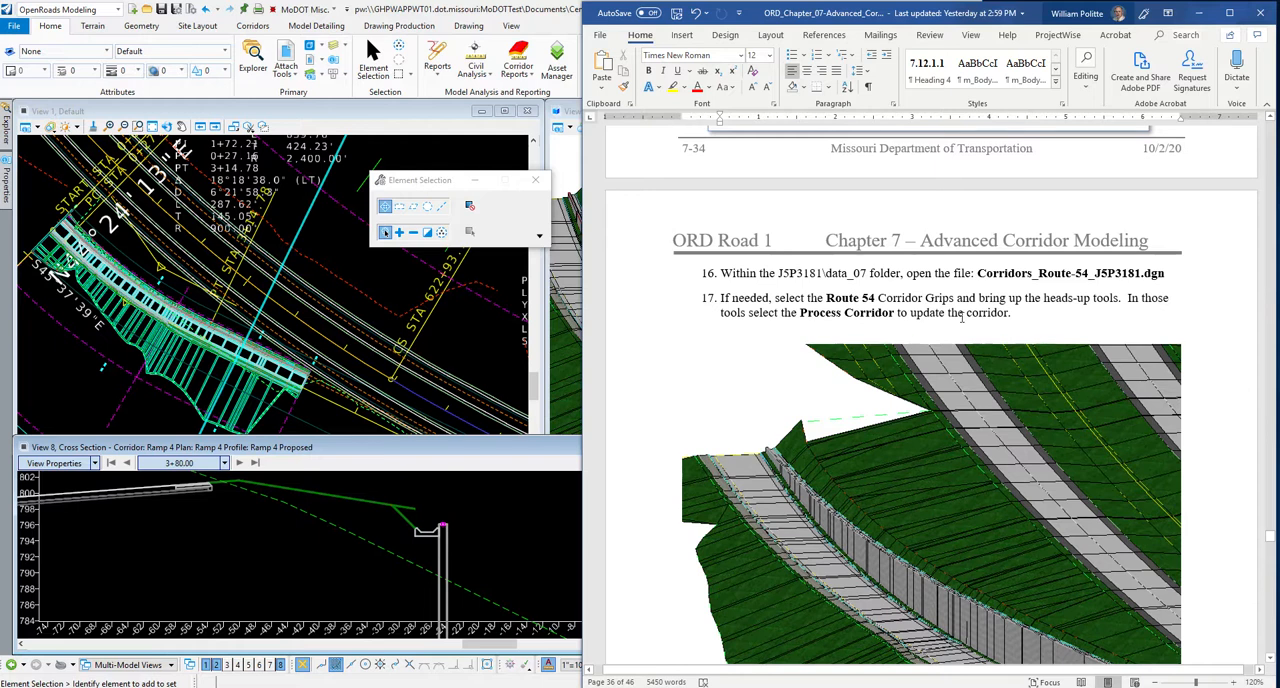
scroll(877, 330, down, 1)
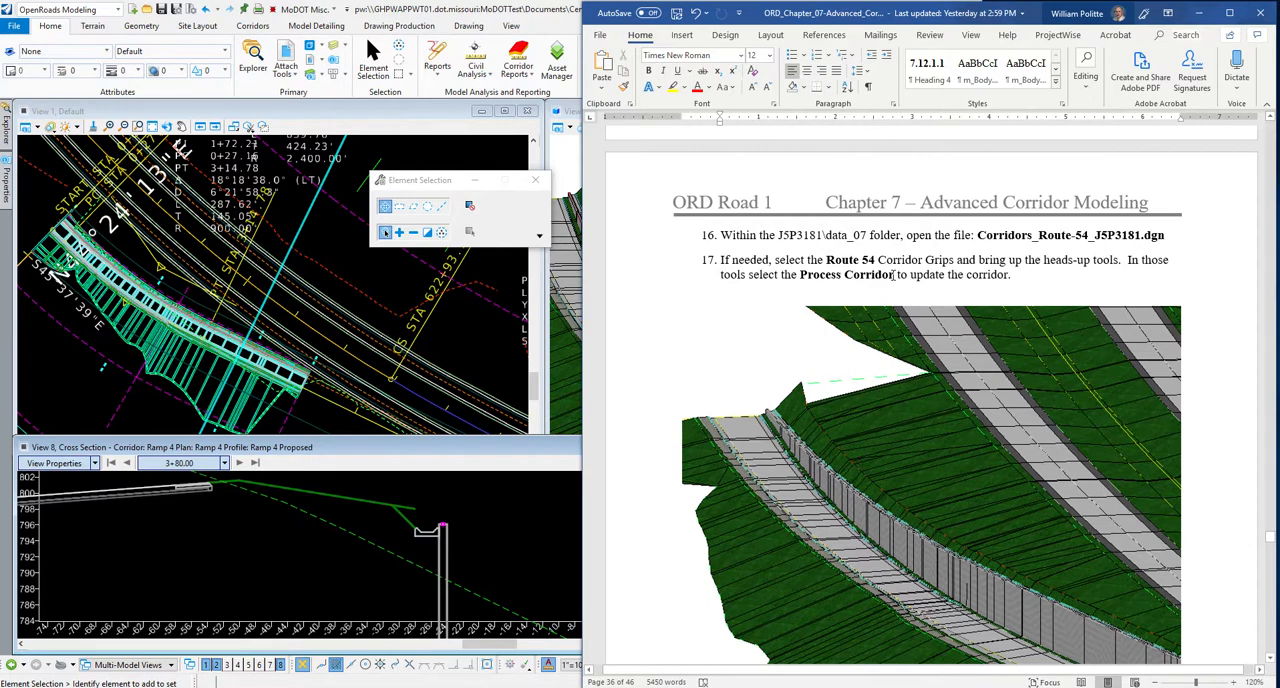
Open Corridors_Route-54_J5P3181.dgn from the data-7 folder and check in Corridors_ Ramp-4_J5P3181.dgn.
click(458, 333)
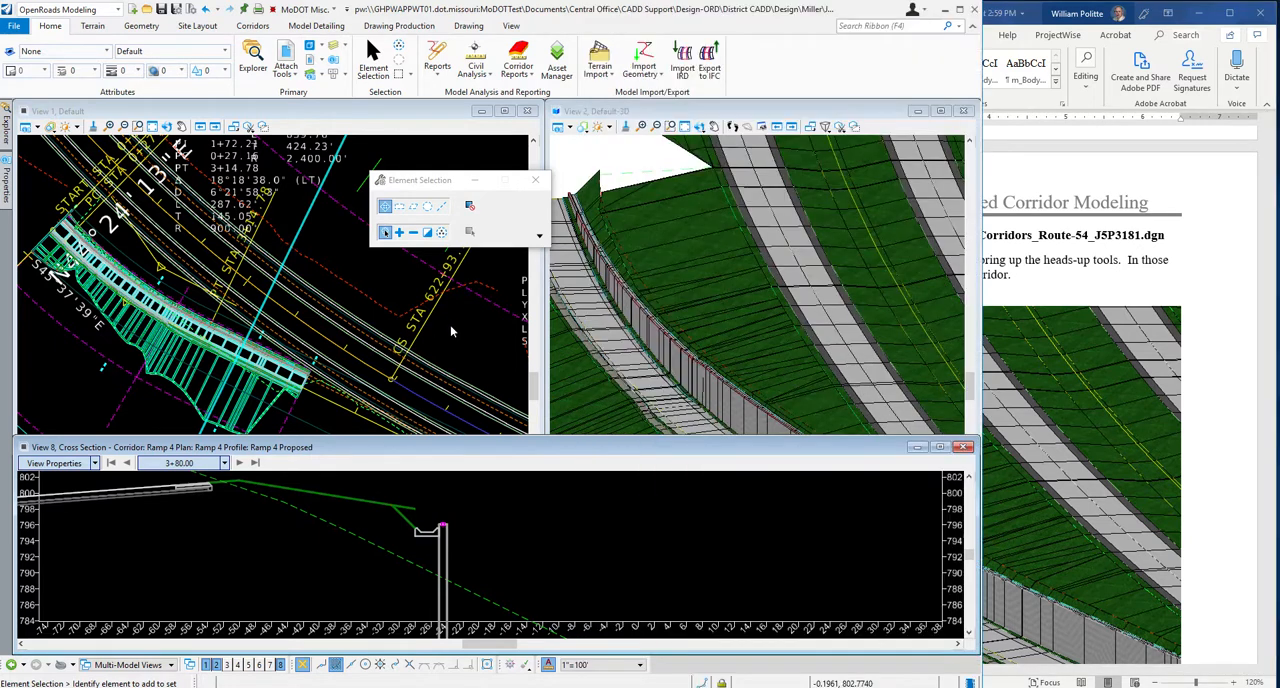
click(12, 26)
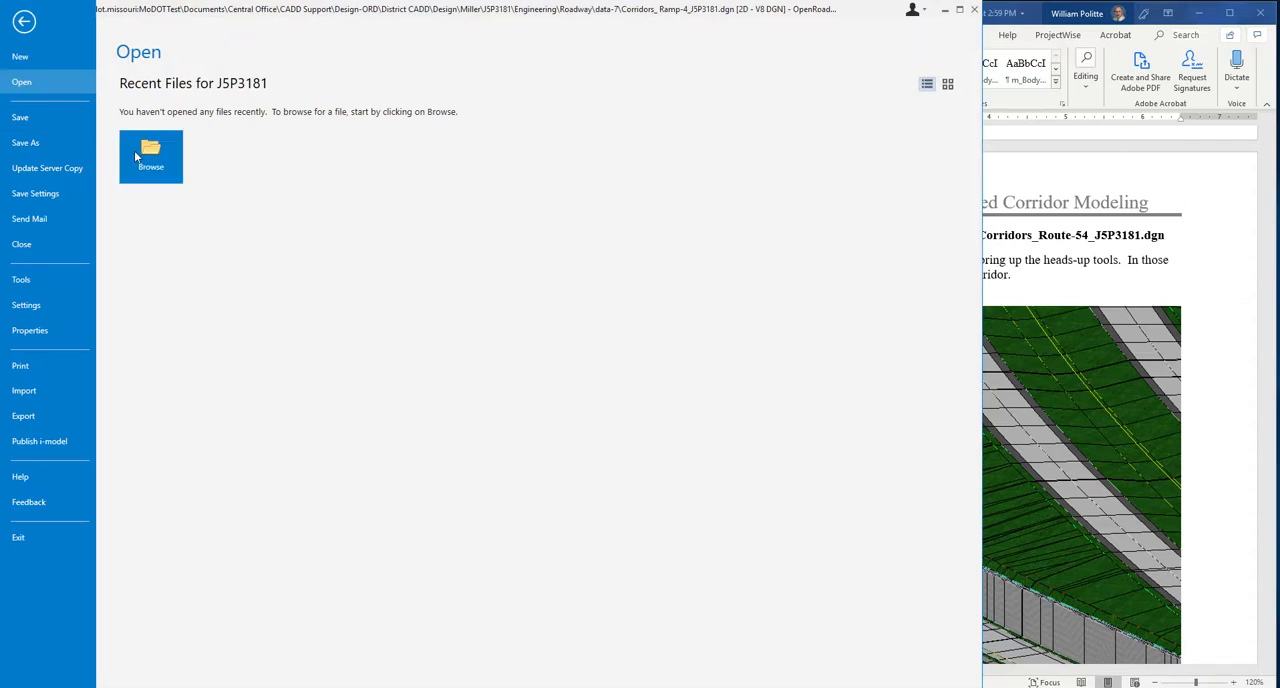
click(135, 155)
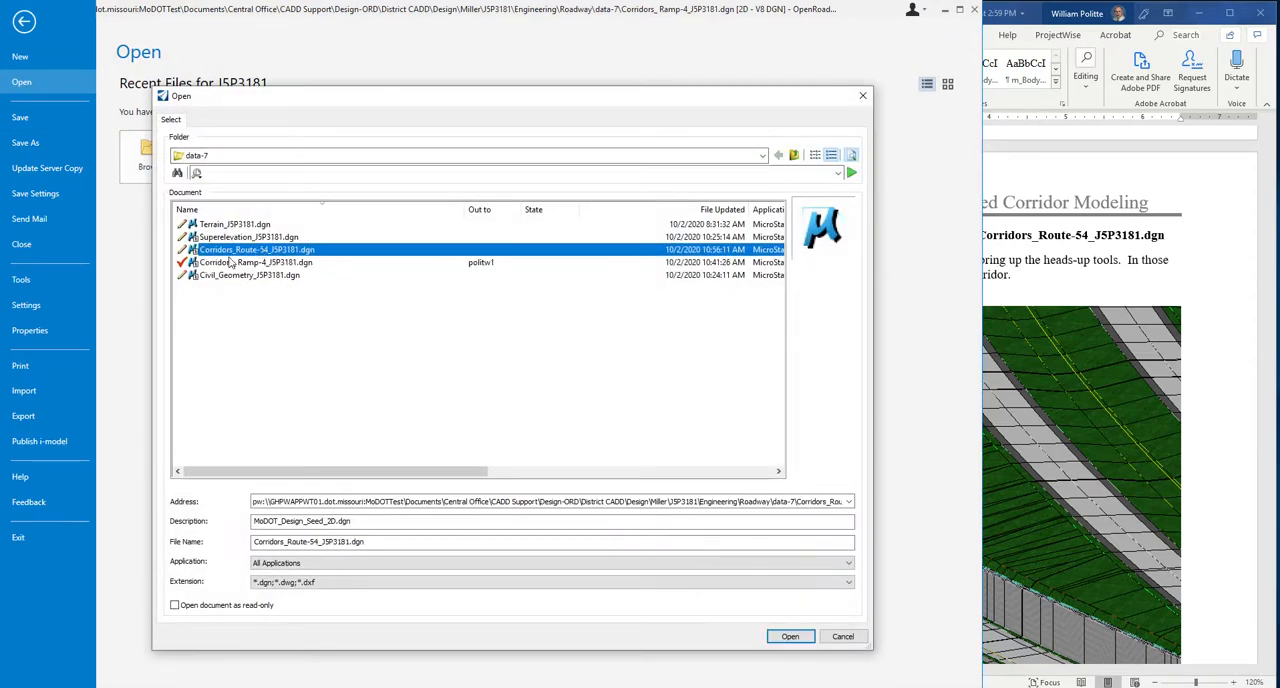
click(788, 636)
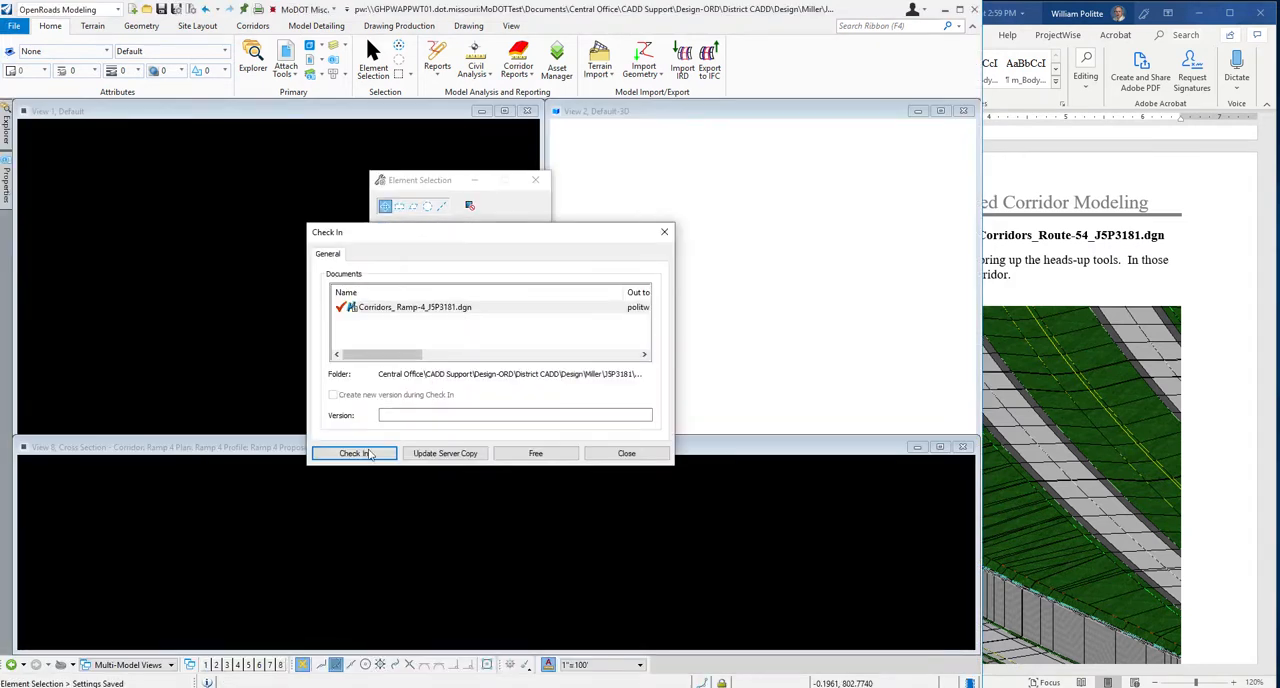
click(367, 453)
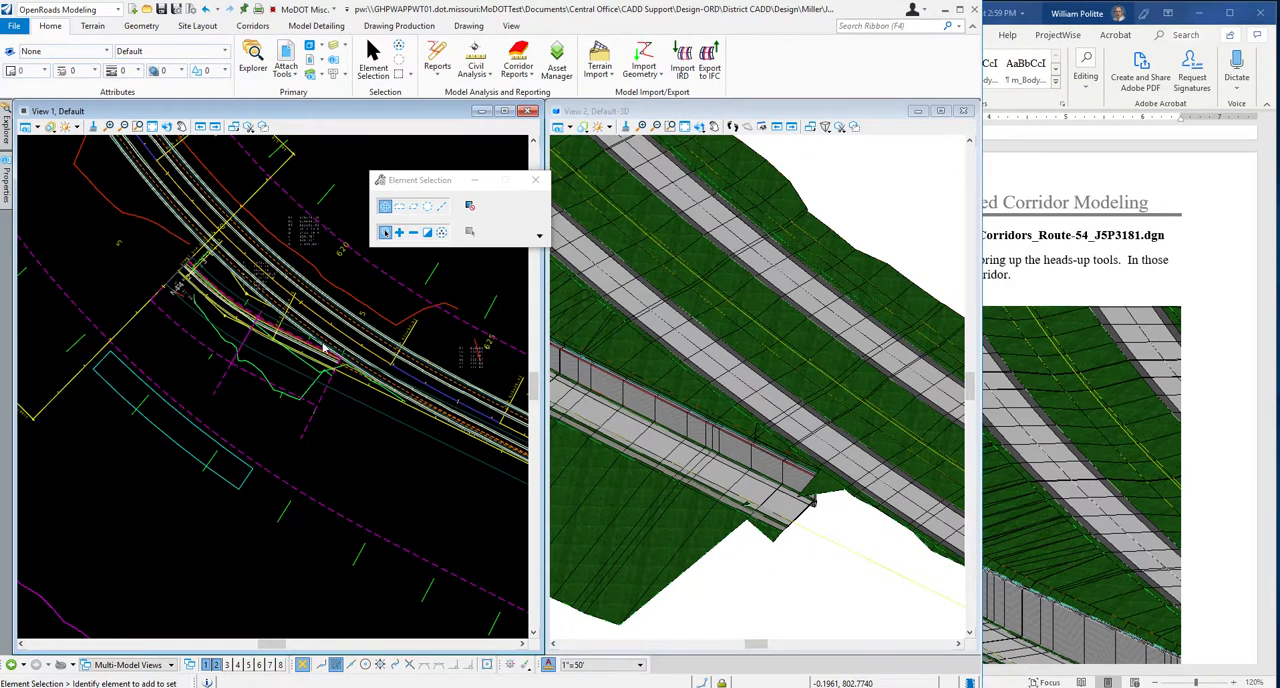
Select the Route 54 corridor in the plan view and process it to update it with the Ramp 4 changes.
scroll(302, 341, up, 2)
scroll(302, 341, down, 2)
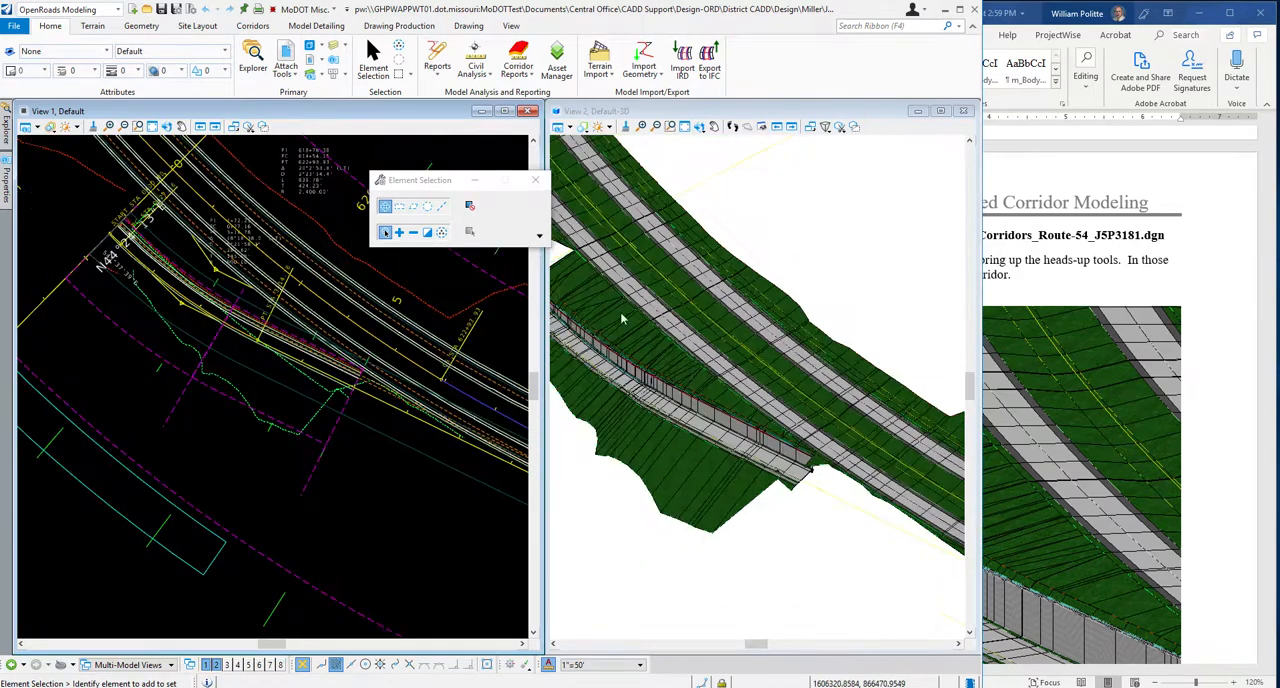
scroll(641, 331, up, 4)
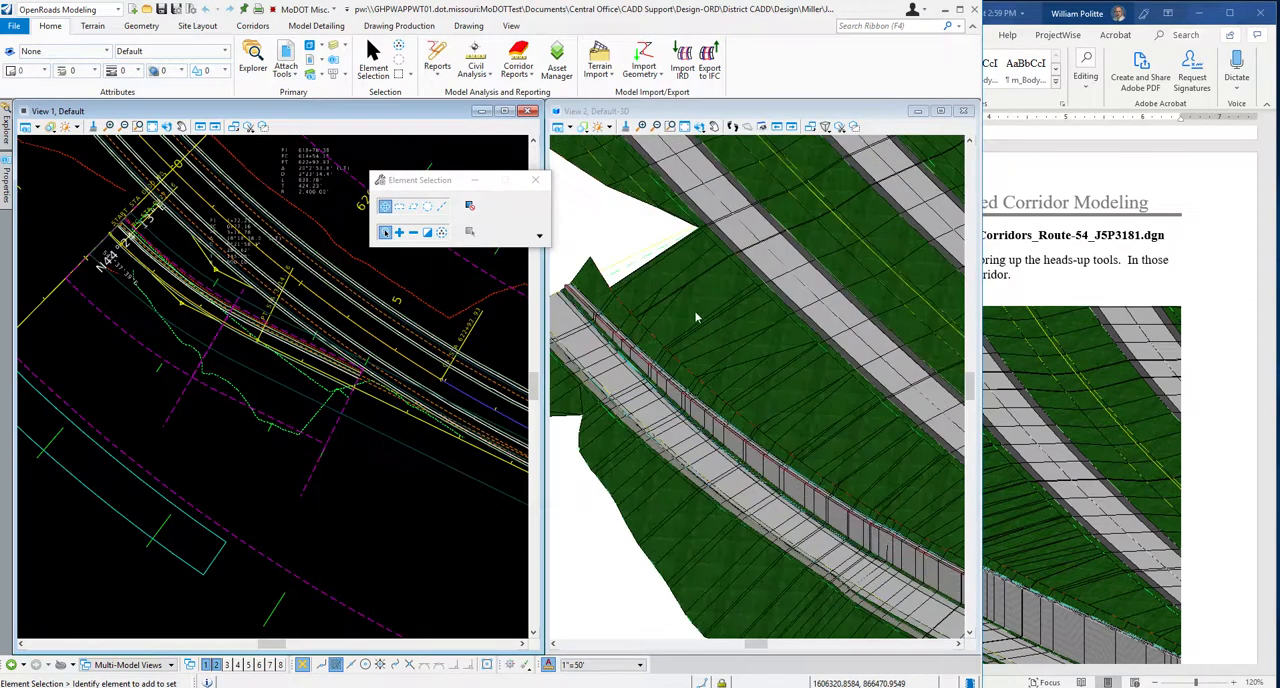
scroll(697, 318, down, 2)
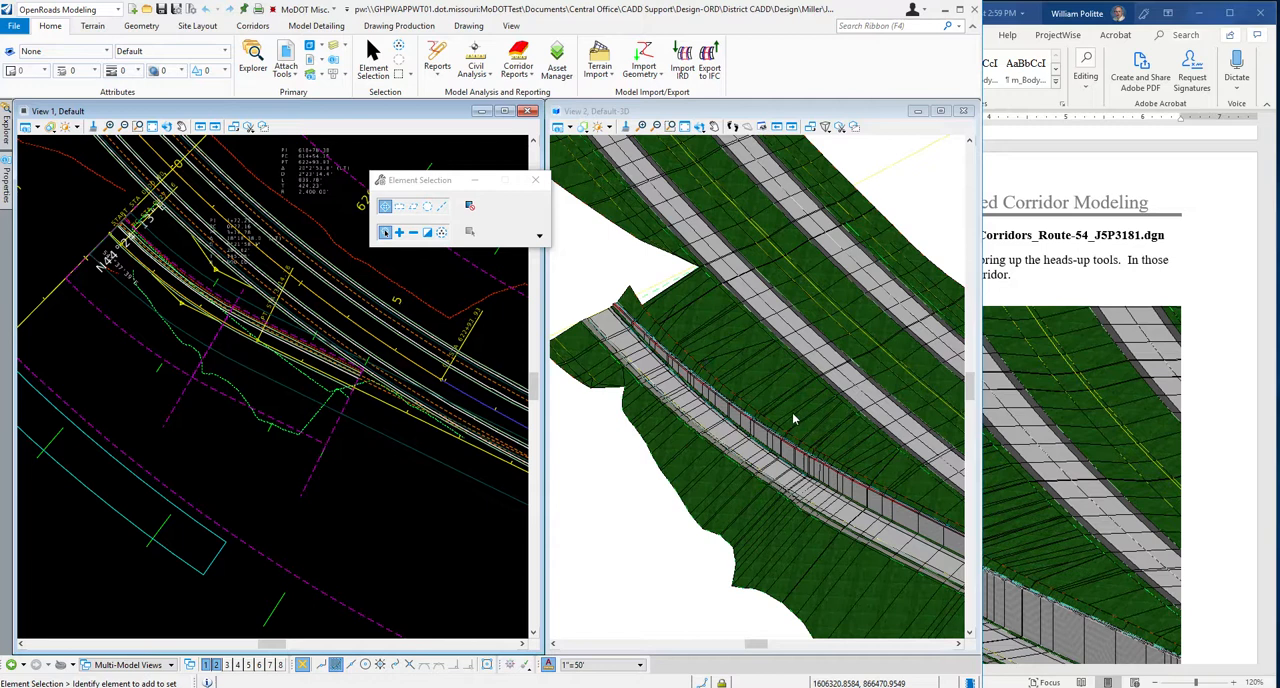
scroll(780, 420, down, 1)
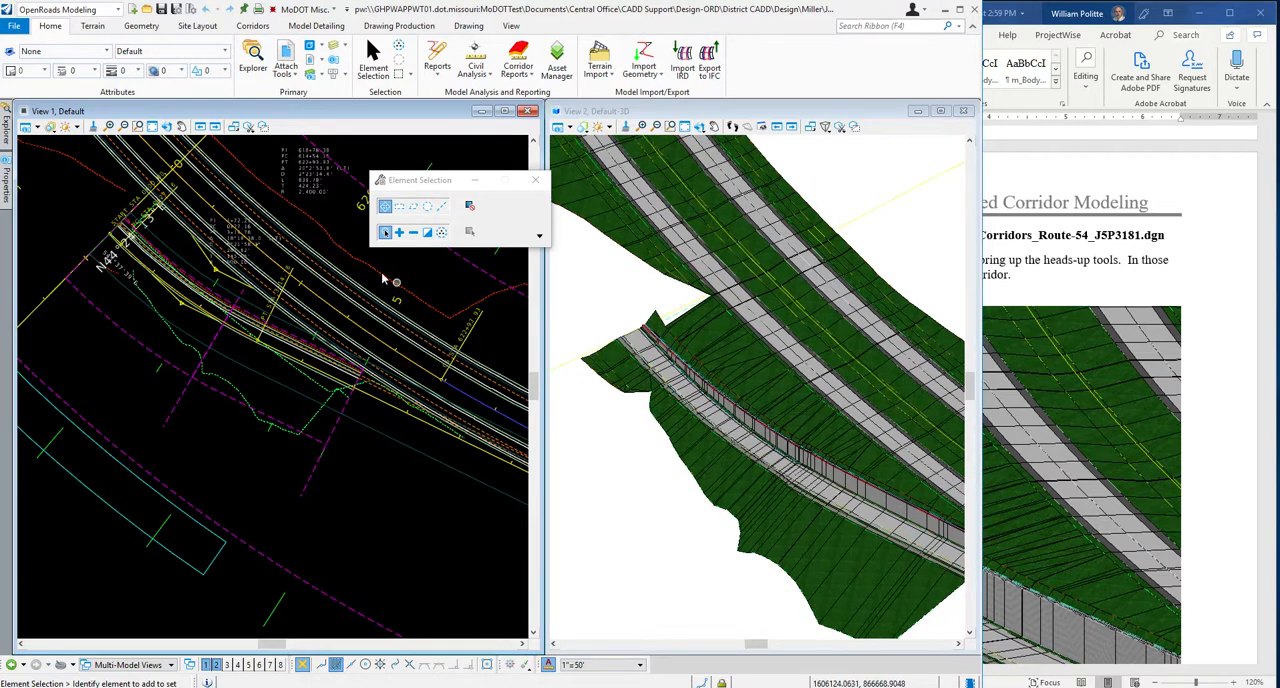
scroll(212, 335, down, 2)
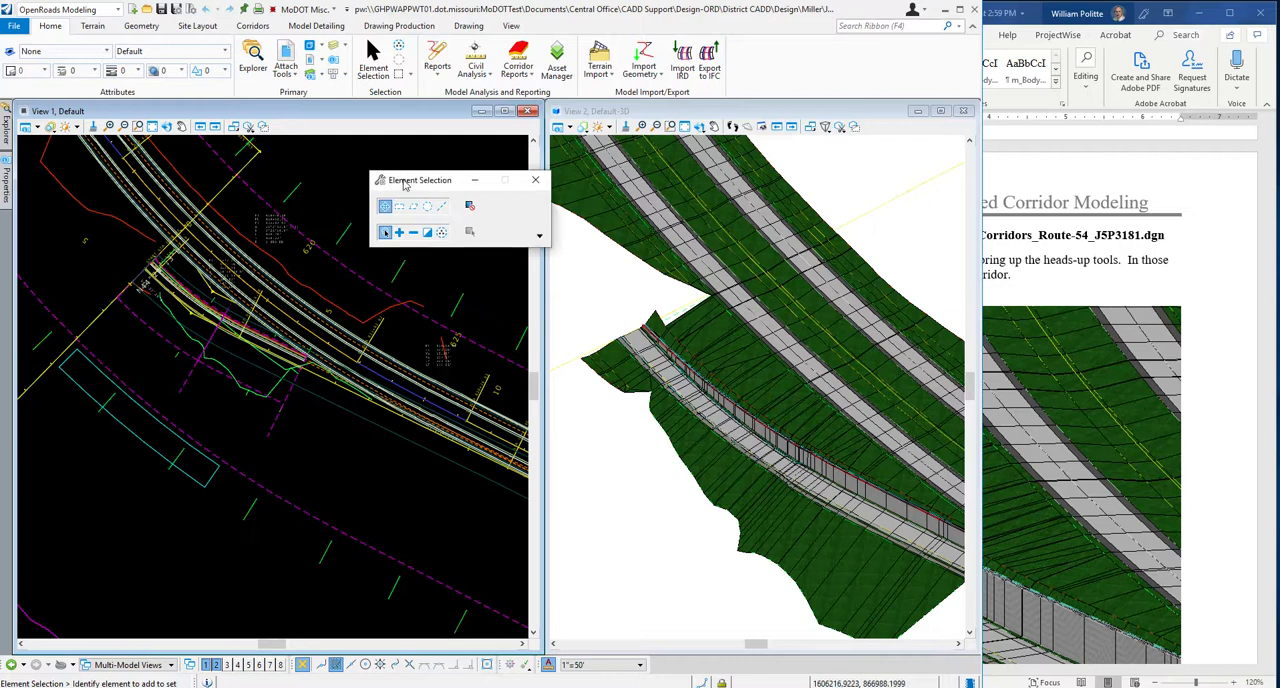
drag(405, 183, 407, 152)
click(293, 194)
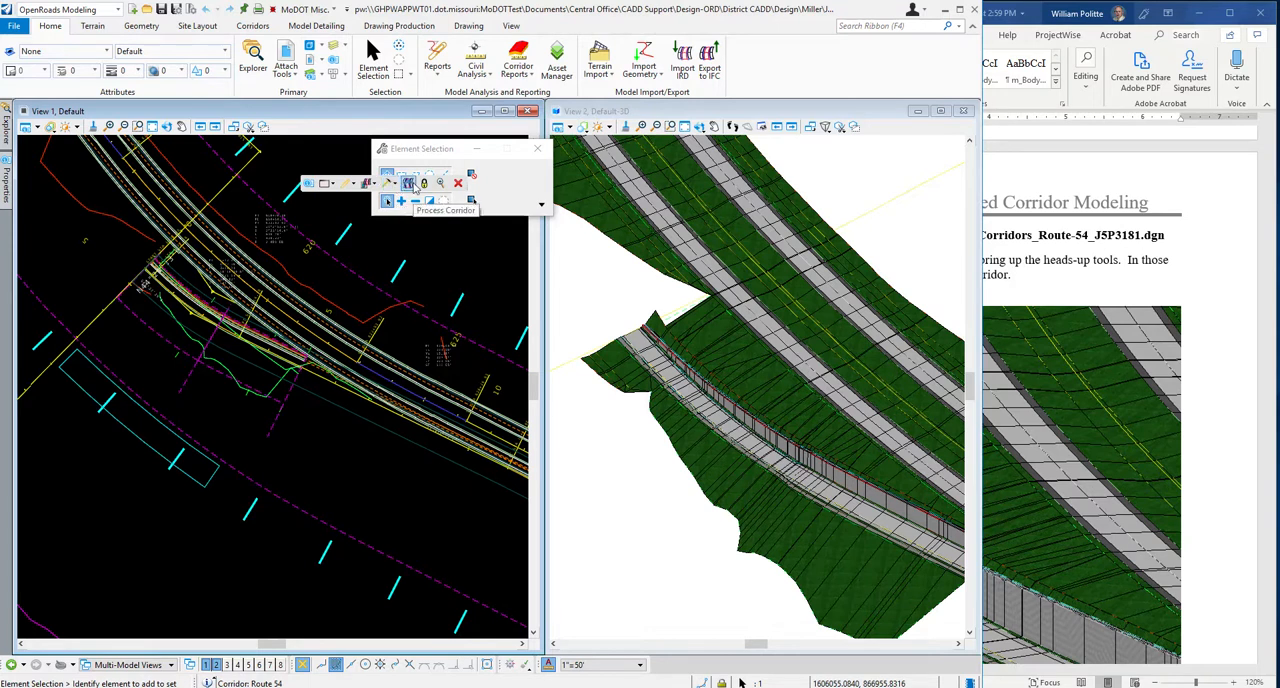
click(413, 185)
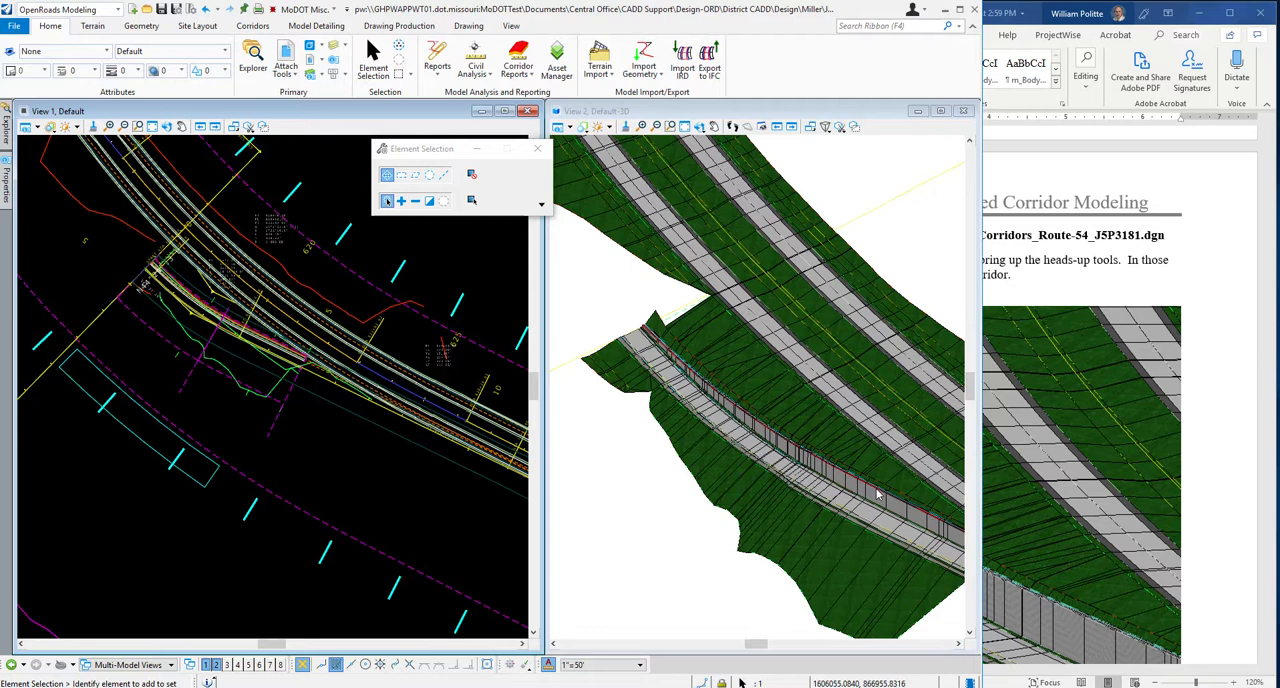
Compare the processed corridor model with the illustration below step 17 in the Word guide.
click(1209, 201)
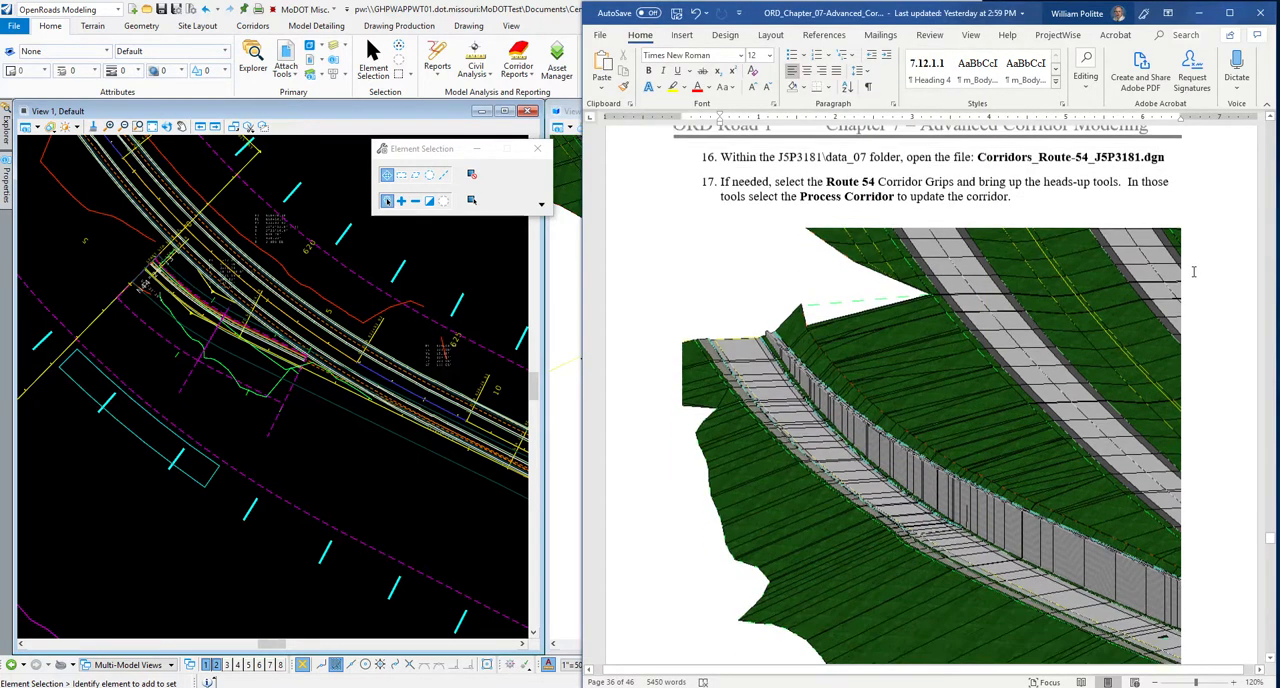
scroll(1193, 271, down, 1)
scroll(1213, 267, up, 1)
scroll(1157, 263, down, 10)
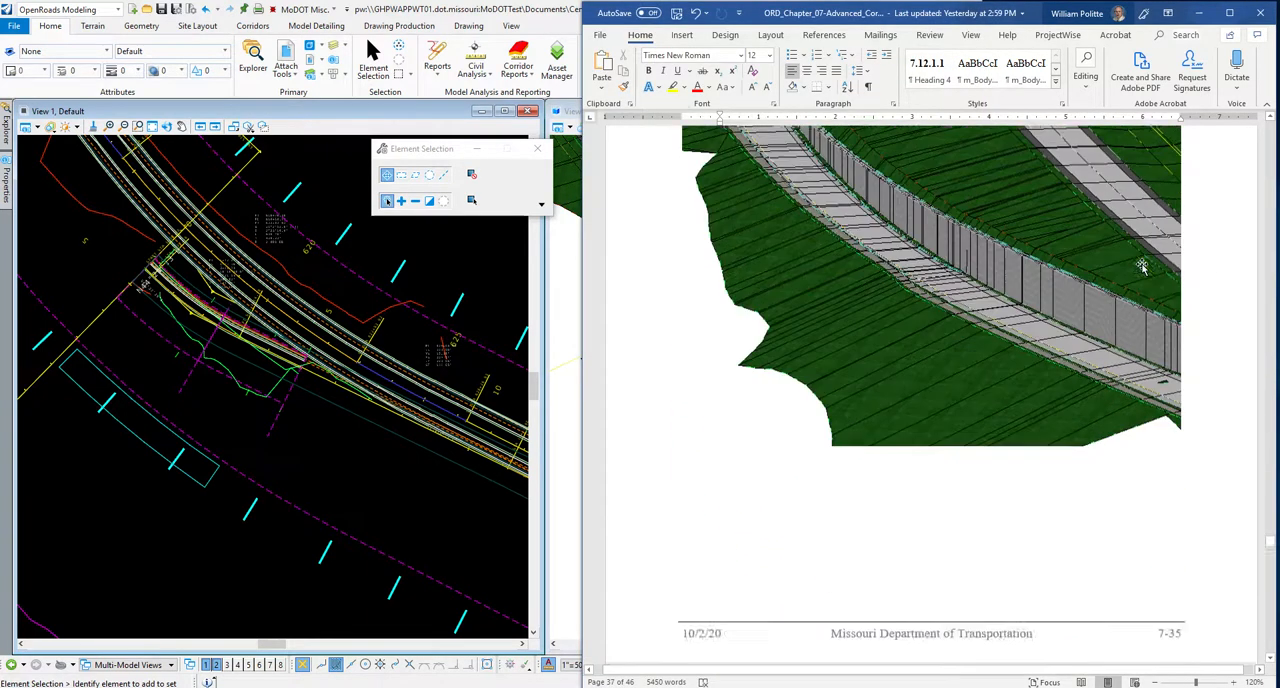
scroll(1160, 262, up, 10)
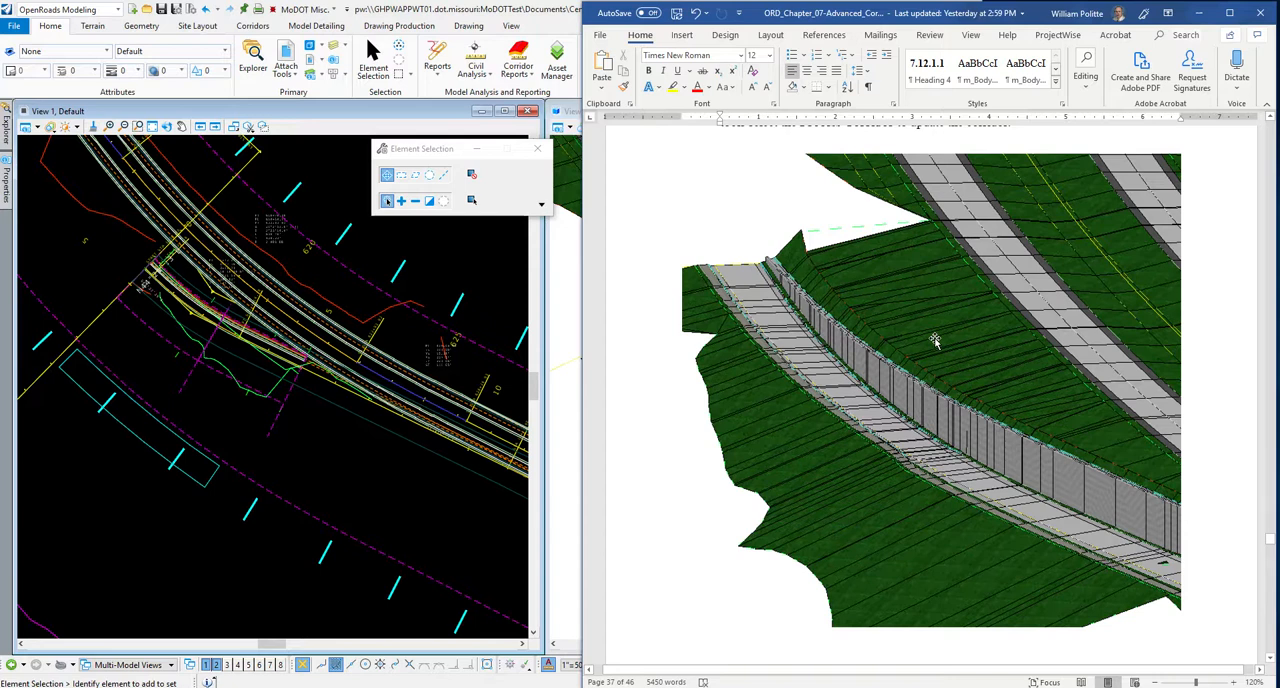
scroll(934, 337, up, 3)
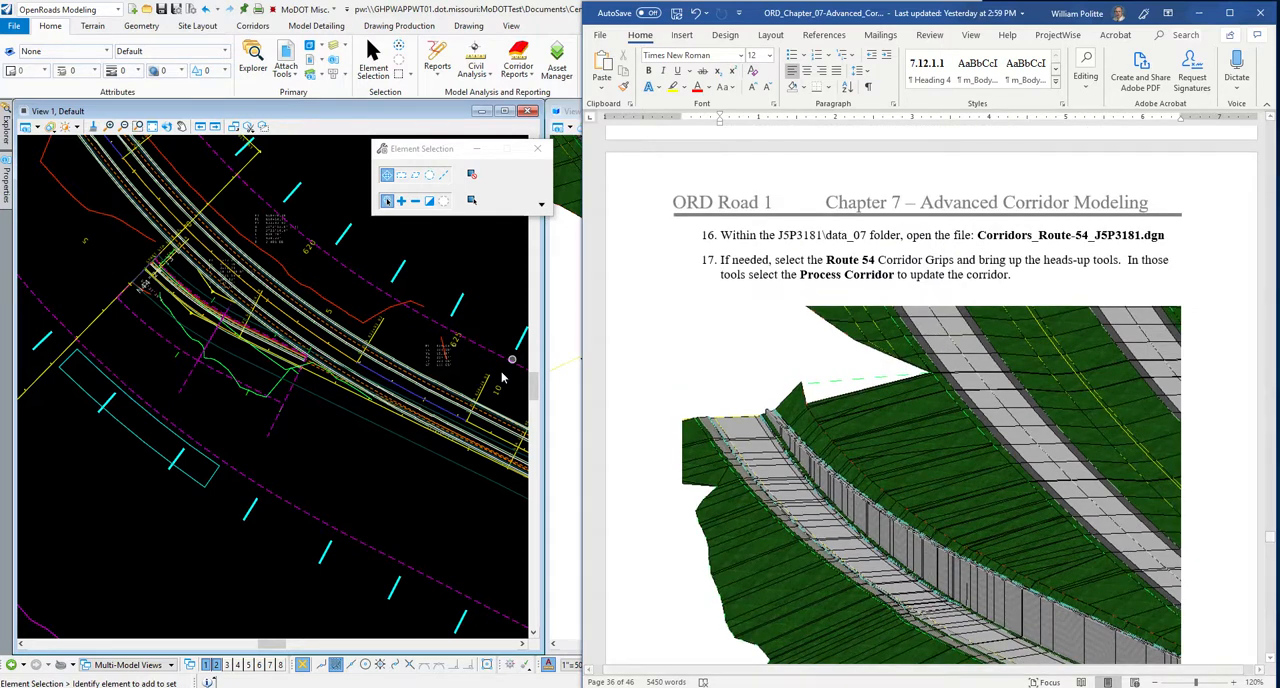
click(312, 467)
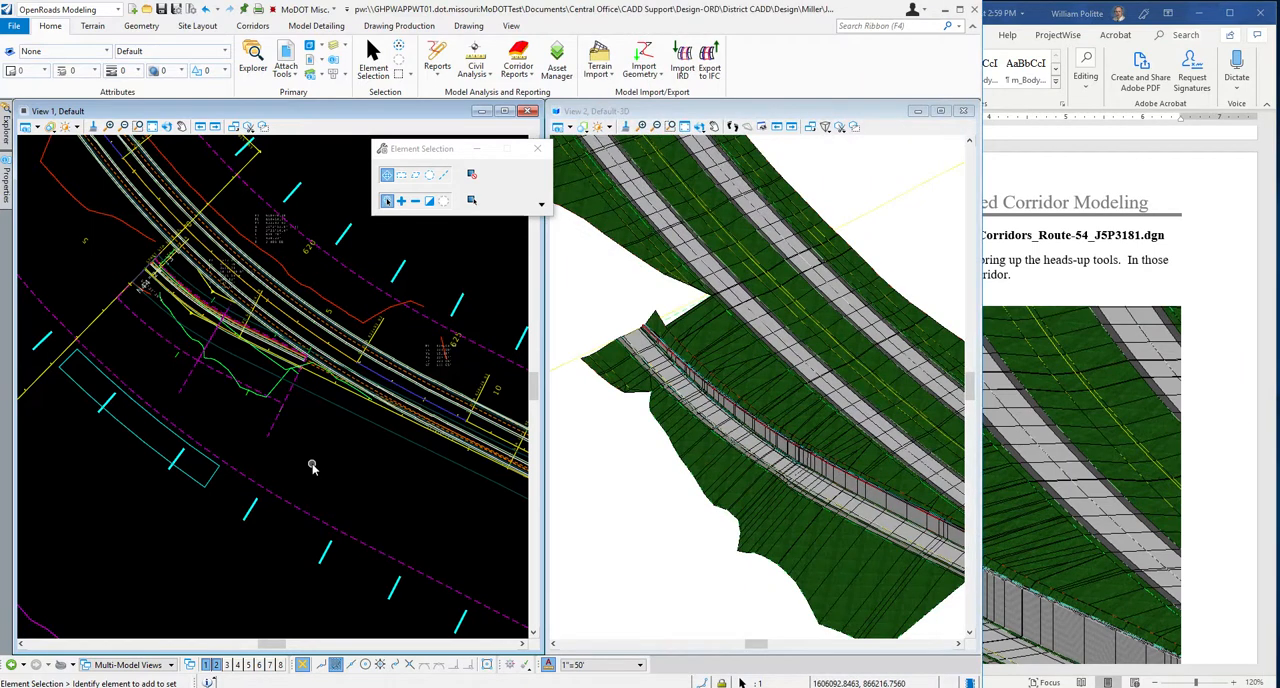